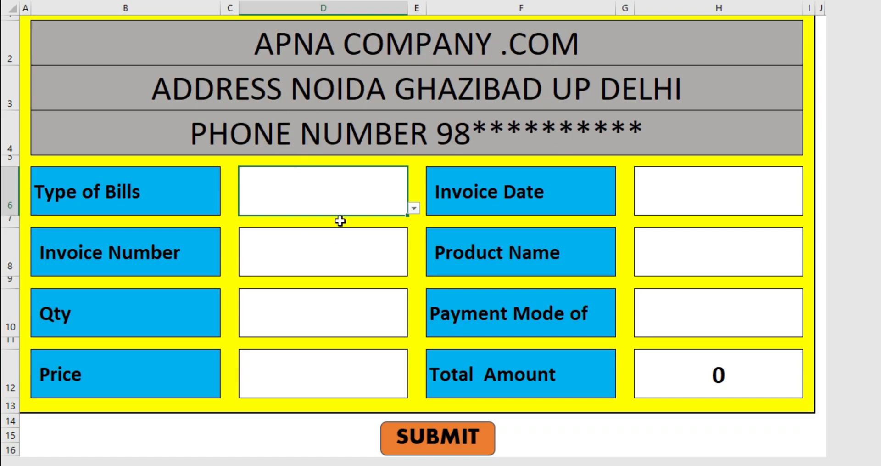
Step: Set the type of bill to Purchase in the data entry form
{"action": "left_click", "coordinate": [126, 183]}
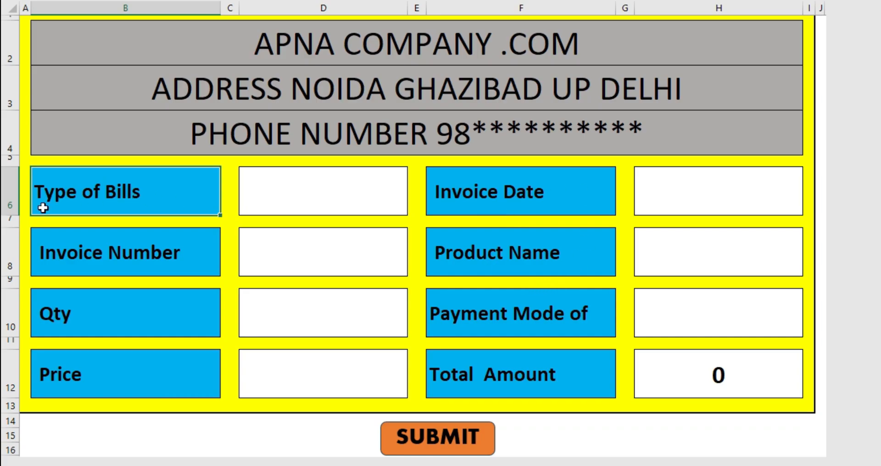
{"action": "left_click", "coordinate": [284, 196]}
{"action": "left_click", "coordinate": [414, 207]}
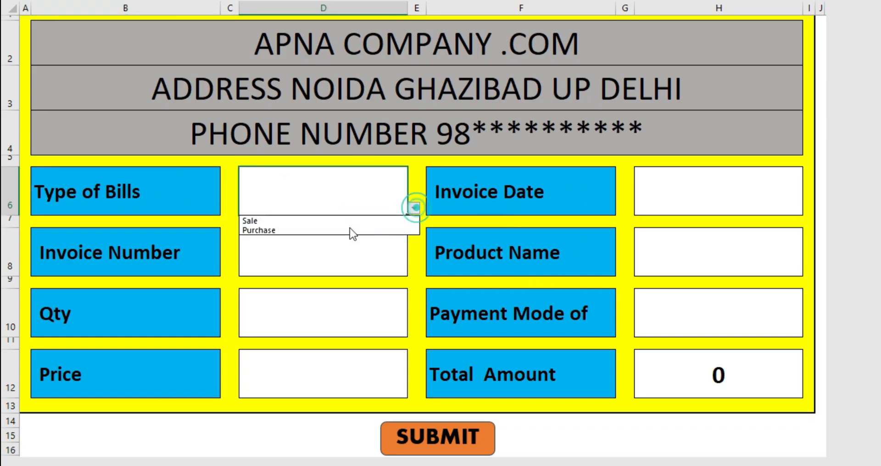
{"action": "left_click", "coordinate": [318, 230]}
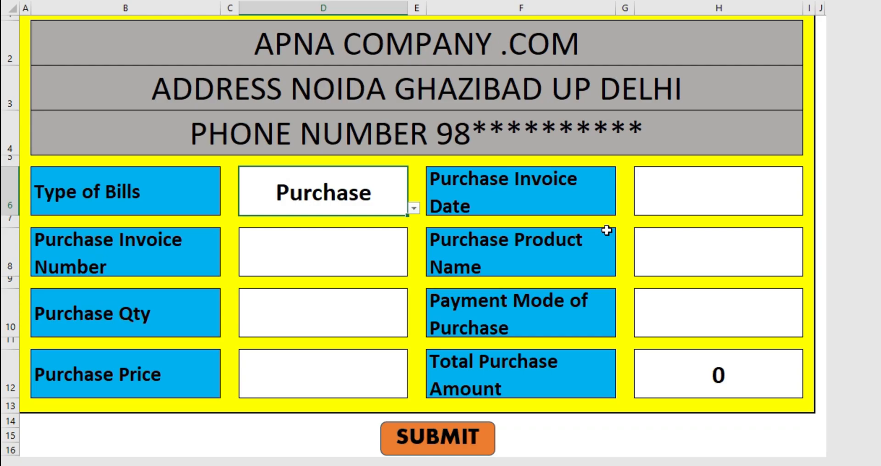
Step: Enter the purchase invoice number, a purchase quantity of 1200 and a purchase price of 1500
{"action": "left_click", "coordinate": [277, 248]}
{"action": "type", "text": "11254"}
{"action": "left_click", "coordinate": [319, 329]}
{"action": "type", "text": "12 00"}
{"action": "left_click", "coordinate": [309, 374]}
{"action": "type", "text": "1500"}
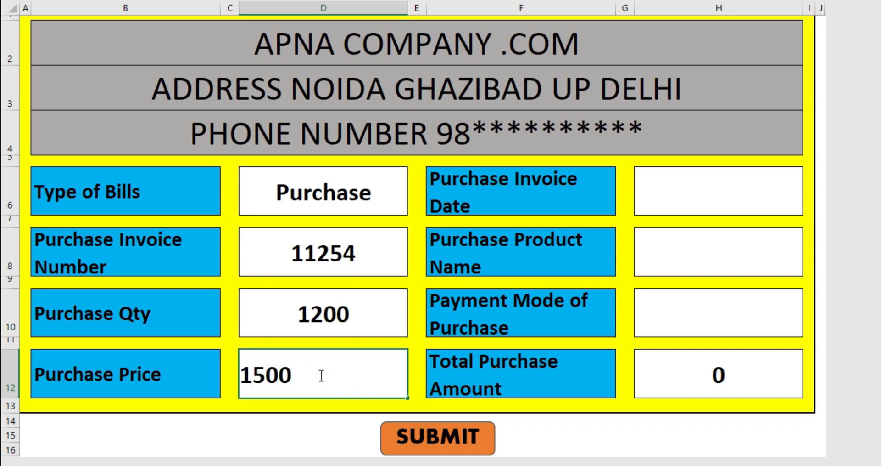
Step: Enter 11/01/2025 as the purchase invoice date and Rubber as the purchase product name
{"action": "left_click", "coordinate": [709, 163]}
{"action": "left_click", "coordinate": [706, 175]}
{"action": "type", "text": "11/01/2025"}
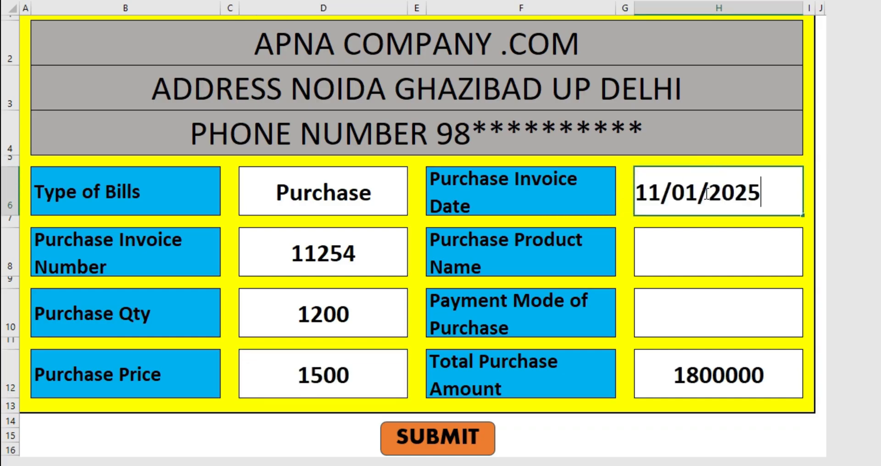
{"action": "left_click", "coordinate": [726, 256]}
{"action": "type", "text": "Rubber"}
Step: Set the payment mode of purchase to UPI and submit the entry, closing the confirmation message
{"action": "left_click", "coordinate": [732, 317]}
{"action": "left_click", "coordinate": [809, 329]}
{"action": "left_click", "coordinate": [705, 361]}
{"action": "left_click", "coordinate": [440, 442]}
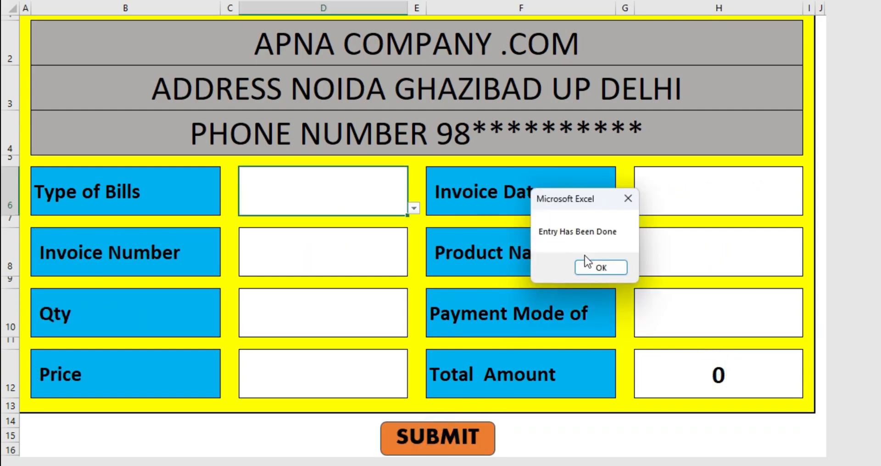
{"action": "left_click", "coordinate": [601, 268]}
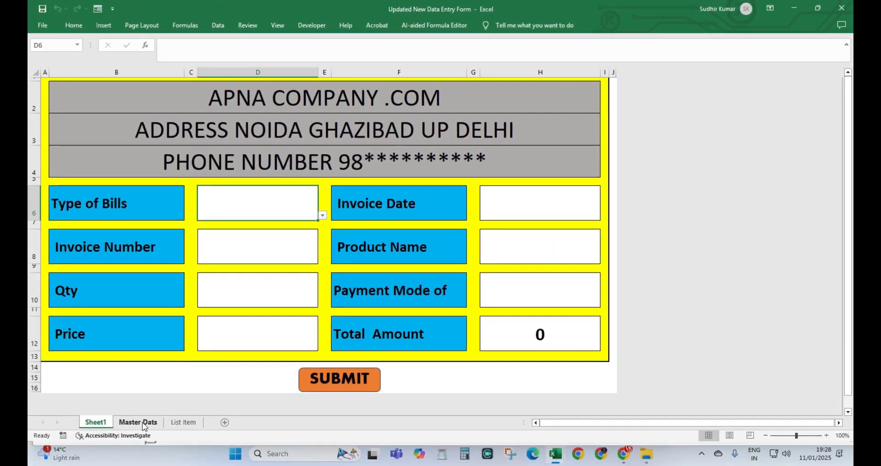
Step: Examine the newly submitted purchase record in row 5 of the Master Dats sheet
{"action": "left_click", "coordinate": [137, 422]}
{"action": "left_click_drag", "start_coordinate": [89, 149], "coordinate": [635, 150]}
{"action": "left_click", "coordinate": [628, 421]}
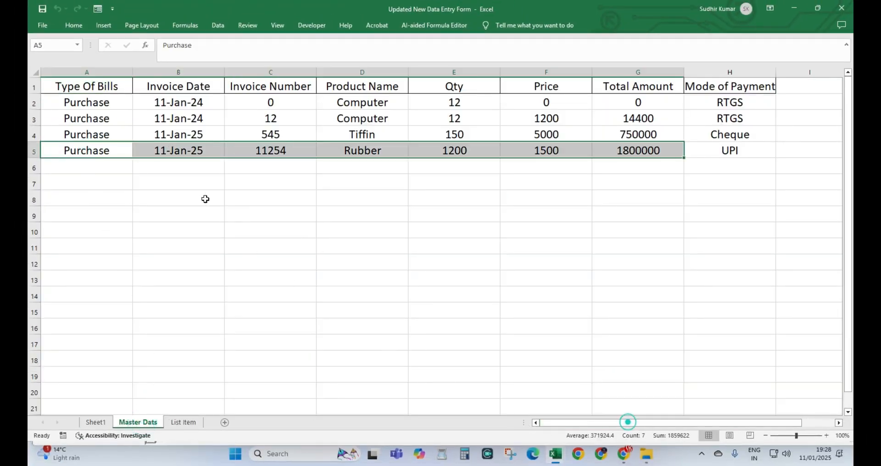
{"action": "left_click_drag", "start_coordinate": [759, 146], "coordinate": [69, 148]}
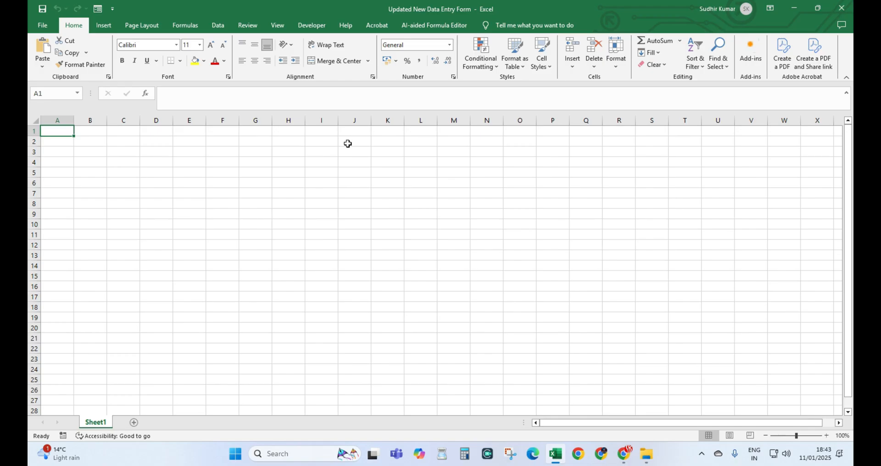
Step: Enter the company title "APNA COMPANY .COM" in cell B2 of the blank sheet
{"action": "left_click", "coordinate": [97, 141]}
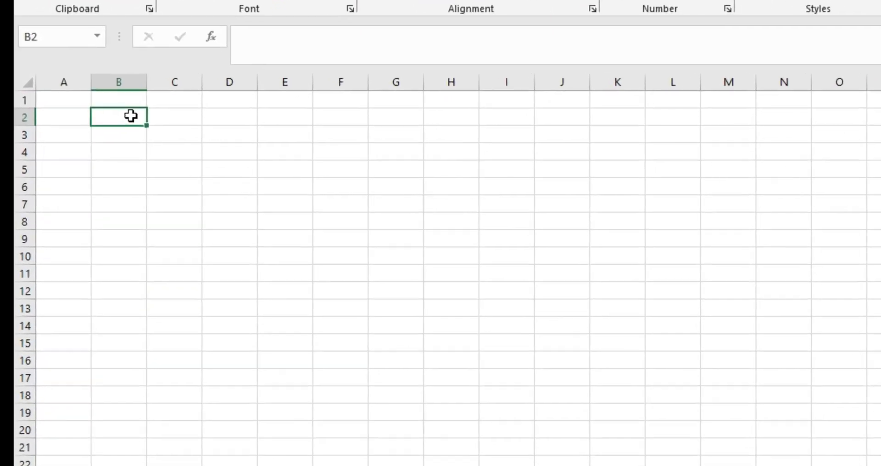
{"action": "type", "text": "A"}
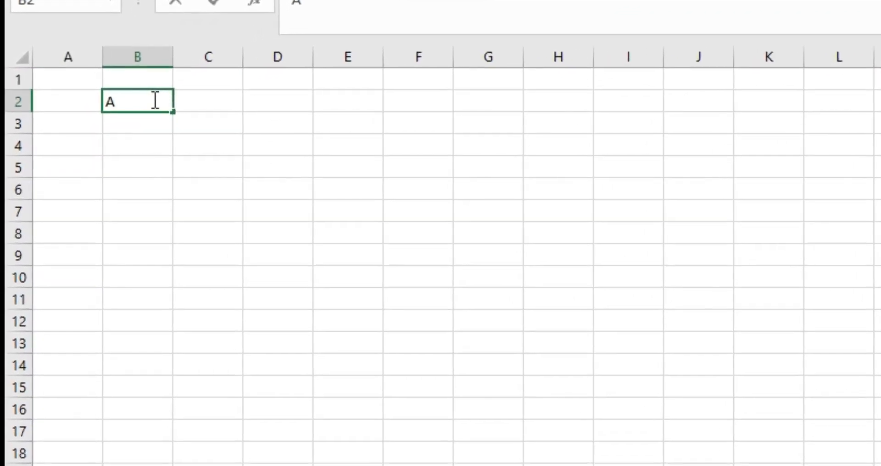
{"action": "type", "text": "PNA COMPANY .COM"}
{"action": "key", "text": "Return"}
{"action": "key", "text": "Up"}
{"action": "key", "text": "Up"}
{"action": "key", "text": "Down"}
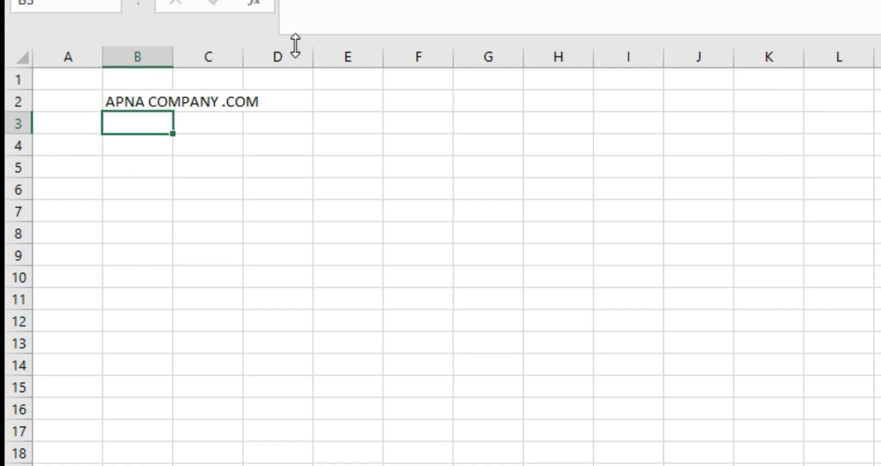
Step: Enter the company's address line in cell B3 and its masked phone number line in cell B4
{"action": "type", "text": "ADDRES"}
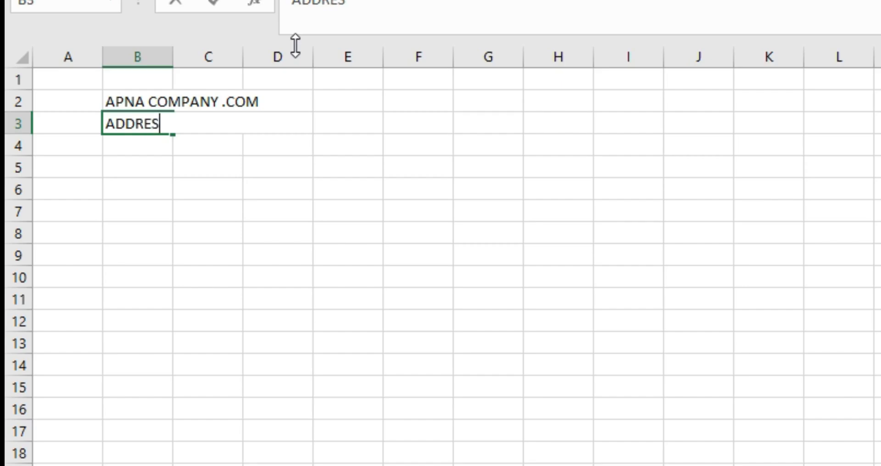
{"action": "type", "text": "S NOIDA GHAZIBAD"}
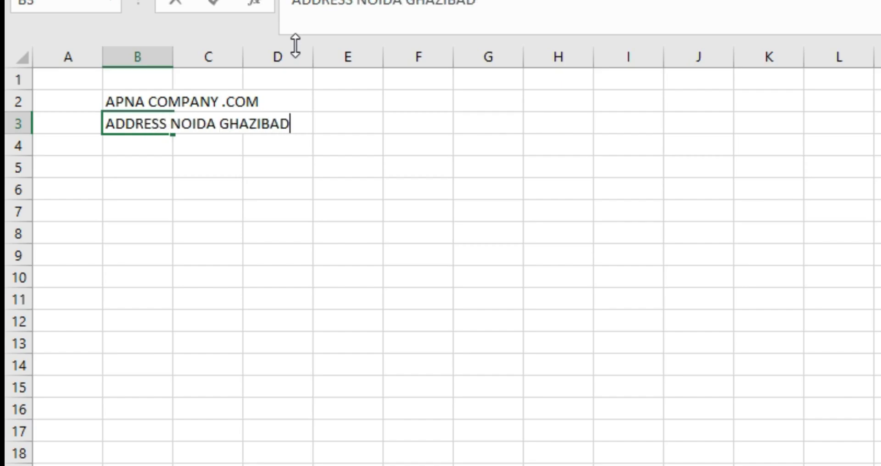
{"action": "type", "text": " UP DELHI"}
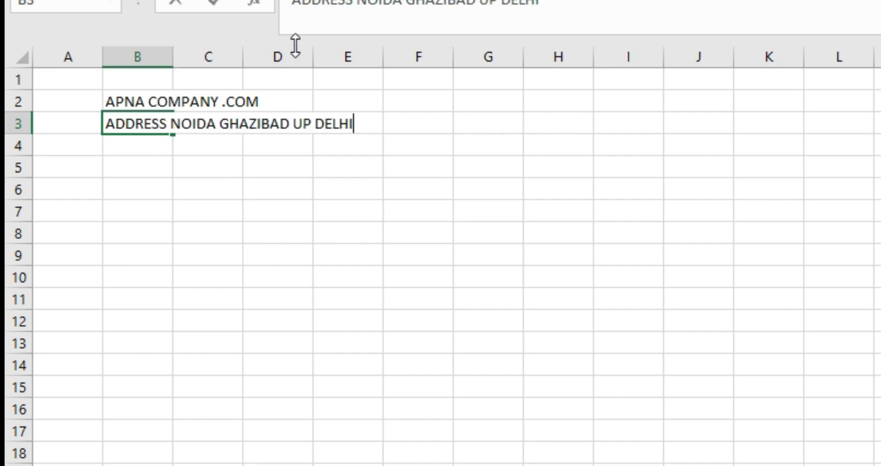
{"action": "key", "text": "Return"}
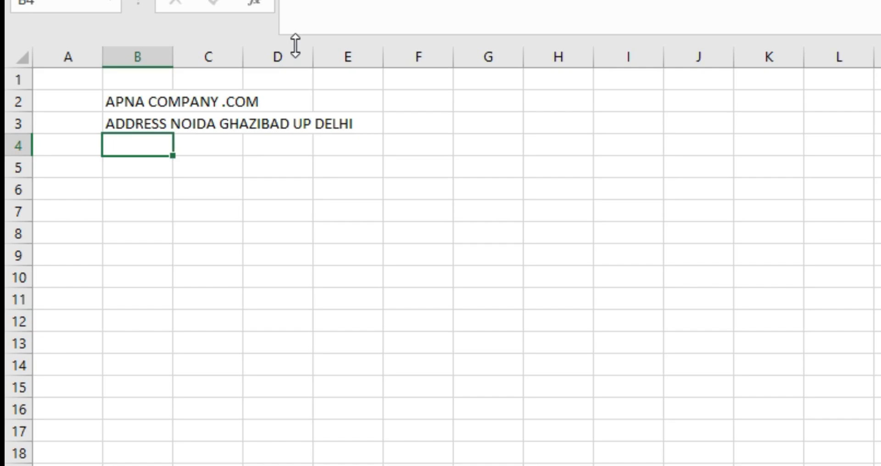
{"action": "type", "text": "PHONE NUMBER 98**********"}
{"action": "key", "text": "Return"}
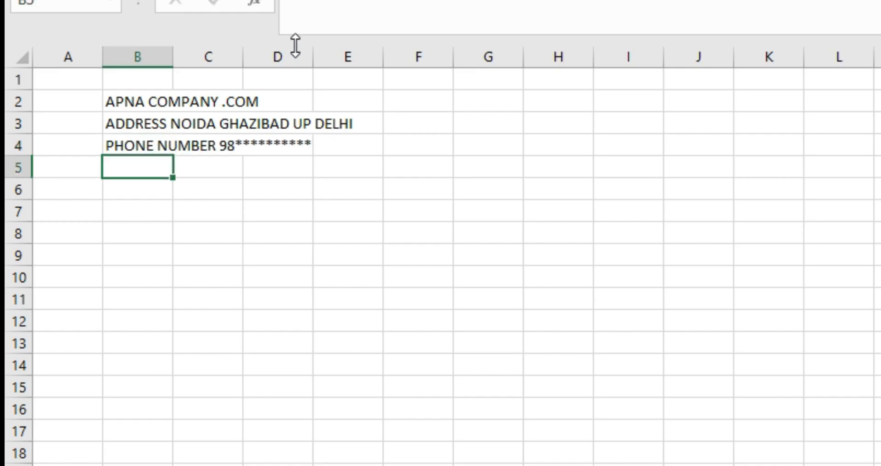
{"action": "key", "text": "Up"}
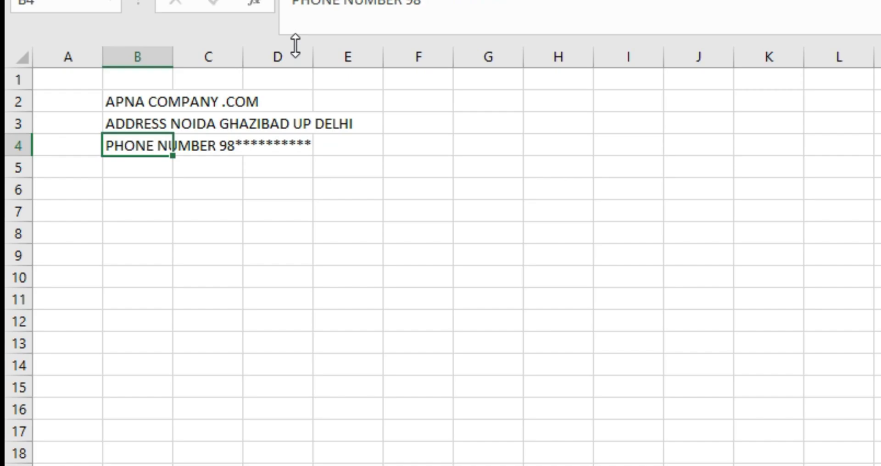
Step: Enter the labels "Type of Bills" in cell B6 and "Sale Invoice Number" in cell B8
{"action": "key", "text": "Down"}
{"action": "key", "text": "Down"}
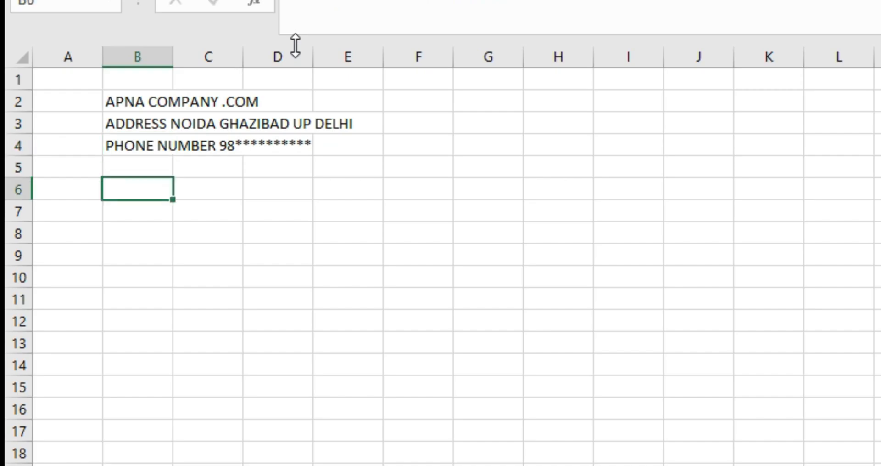
{"action": "type", "text": "Type of B"}
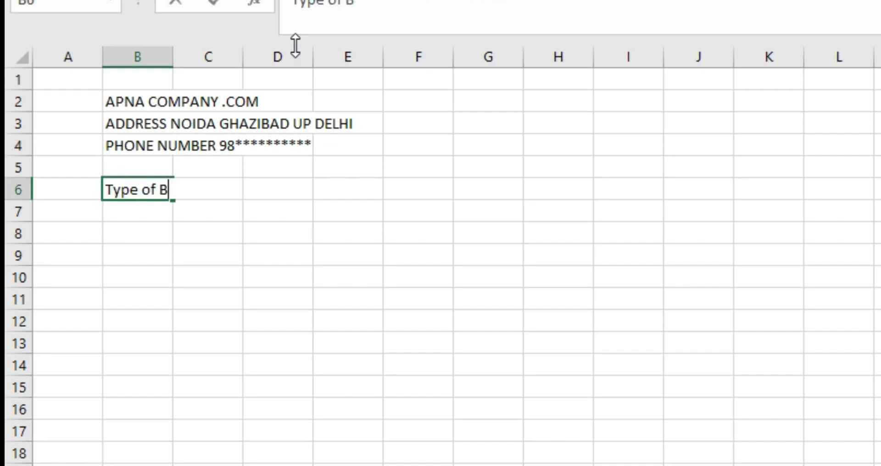
{"action": "type", "text": "ills"}
{"action": "key", "text": "Return"}
{"action": "key", "text": "Return"}
{"action": "type", "text": "Sale Invoice Ny"}
{"action": "key", "text": "BackSpace"}
{"action": "type", "text": "umber"}
{"action": "key", "text": "Return"}
{"action": "key", "text": "Return"}
Step: Enter the labels "Sale Qty" in cell B10 and "Sale Price" in cell B12
{"action": "type", "text": "Sale Qty"}
{"action": "key", "text": "Return"}
{"action": "key", "text": "Return"}
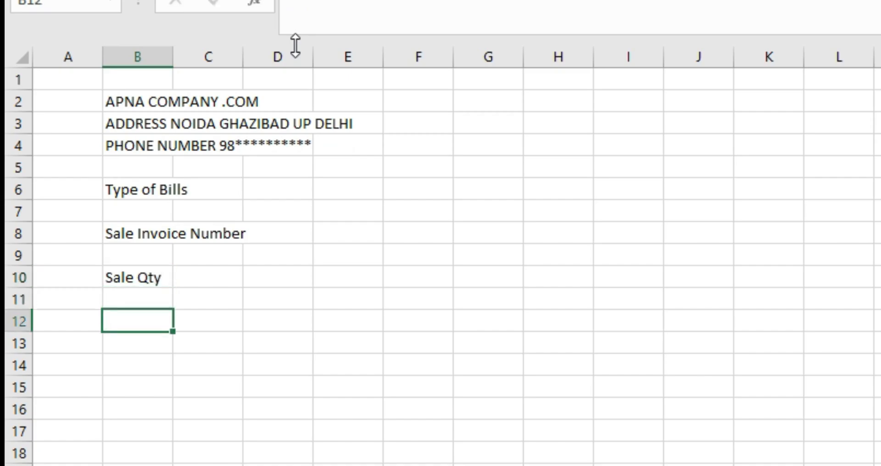
{"action": "key", "text": "Up"}
{"action": "key", "text": "Up"}
{"action": "key", "text": "Up"}
{"action": "key", "text": "Up"}
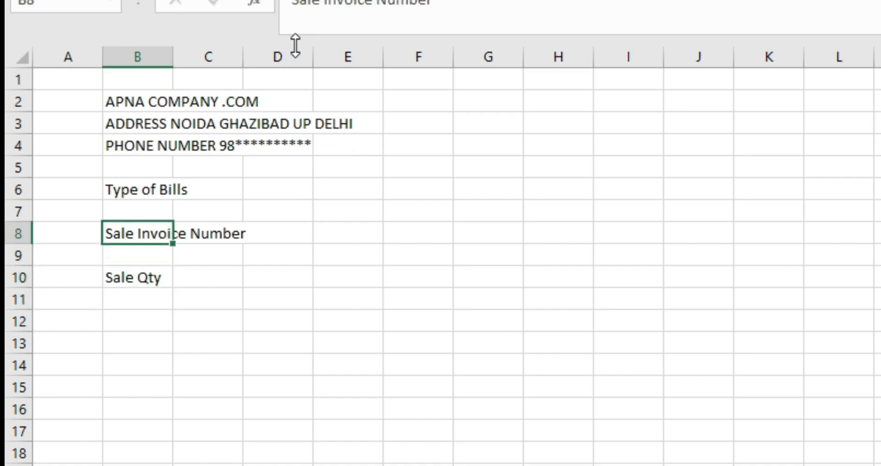
{"action": "key", "text": "Down"}
{"action": "key", "text": "Down"}
{"action": "key", "text": "Down"}
{"action": "key", "text": "Down"}
{"action": "type", "text": "Sale Price"}
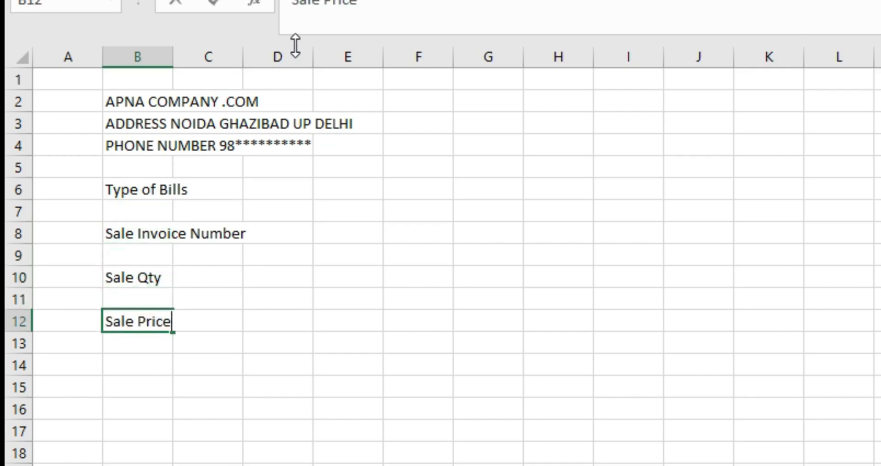
Step: Enter the label "Sale Invoice Date" in cell F6
{"action": "key", "text": "Up"}
{"action": "key", "text": "Up"}
{"action": "key", "text": "Up"}
{"action": "key", "text": "Up"}
{"action": "key", "text": "Up"}
{"action": "key", "text": "Up"}
{"action": "key", "text": "Right"}
{"action": "key", "text": "Right"}
{"action": "key", "text": "Right"}
{"action": "key", "text": "Right"}
{"action": "type", "text": "Sale Invoice "}
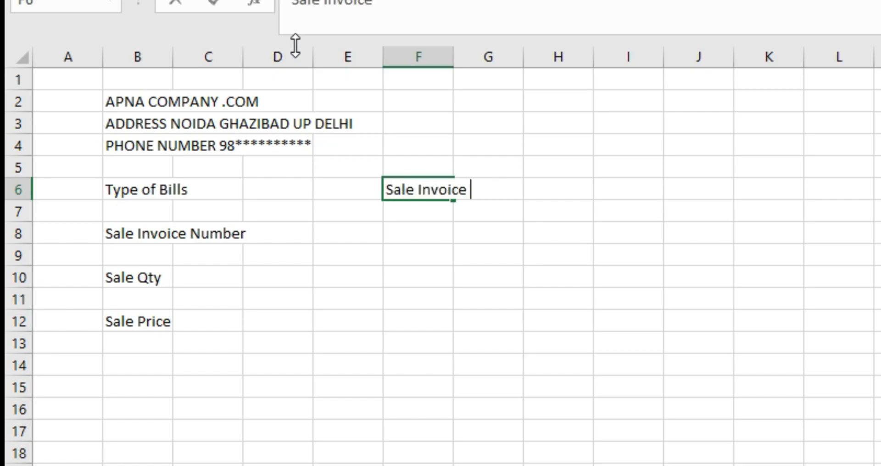
{"action": "type", "text": "Date"}
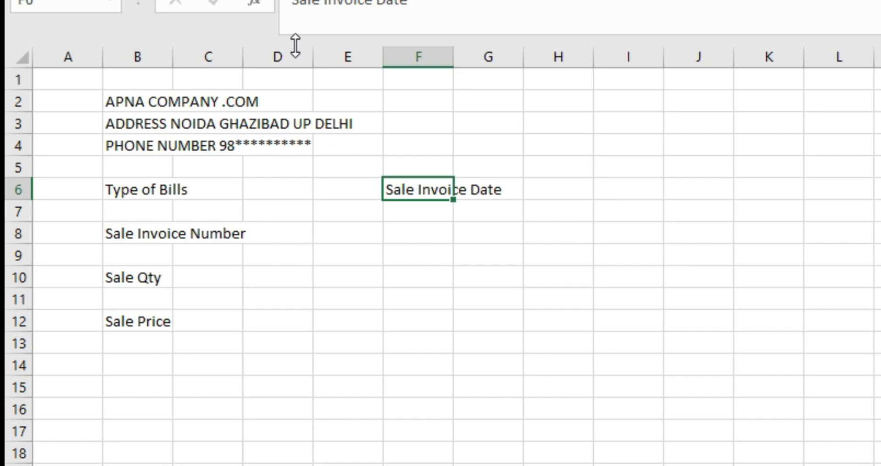
Step: Enter the labels "Sale Product Name" in cell F8 and "Payment Mode of Sale" in cell F10
{"action": "key", "text": "Down"}
{"action": "key", "text": "Down"}
{"action": "type", "text": "Sale "}
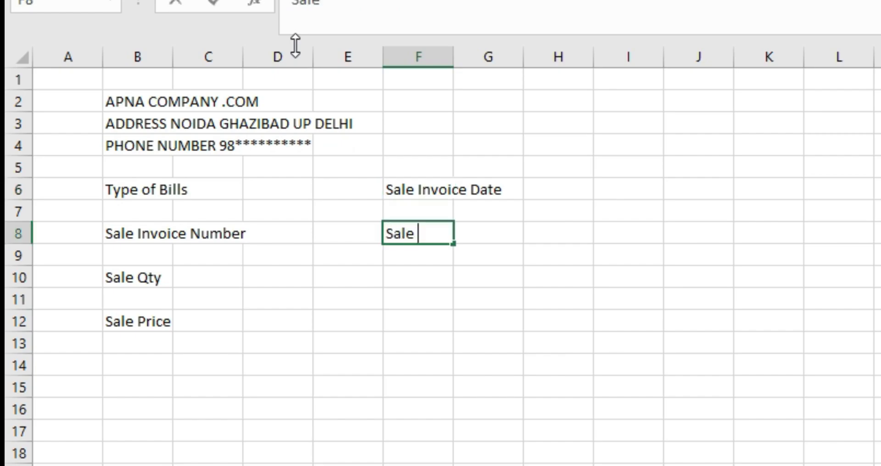
{"action": "type", "text": "Product Name"}
{"action": "key", "text": "Down"}
{"action": "key", "text": "Down"}
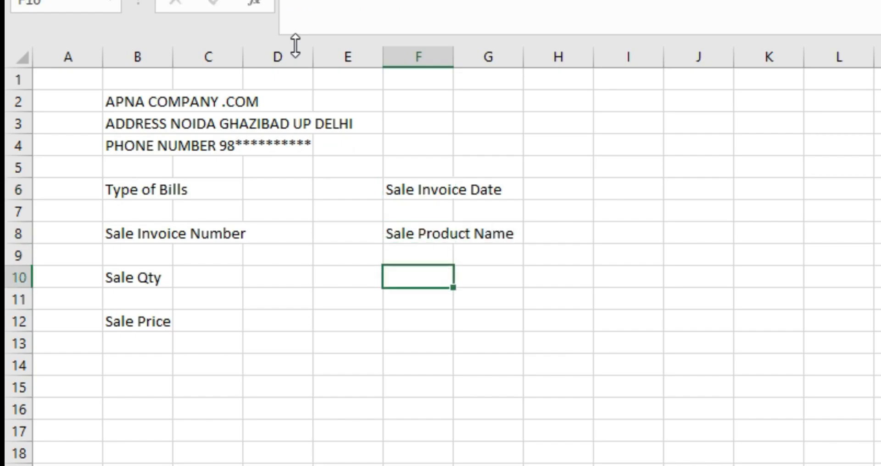
{"action": "type", "text": "Payment Mode o"}
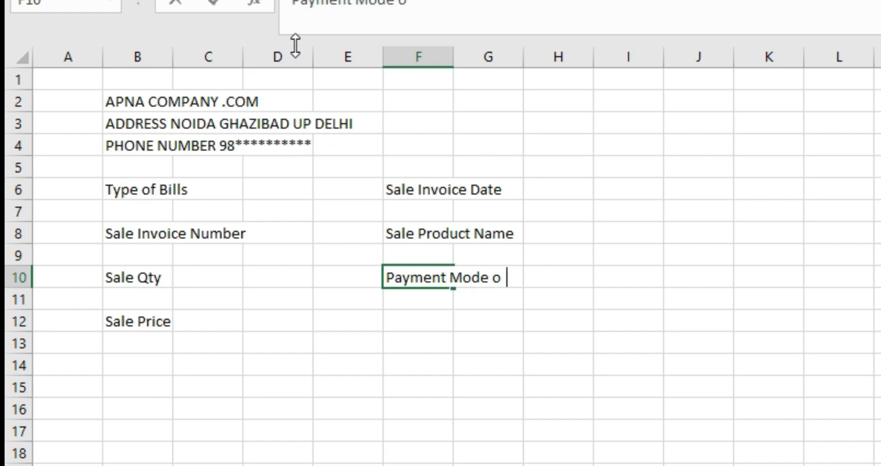
{"action": "type", "text": "f Sale"}
Step: Enter the label "Total Sale Amount" in cell F12
{"action": "key", "text": "Down"}
{"action": "key", "text": "Down"}
{"action": "type", "text": "Total Sale"}
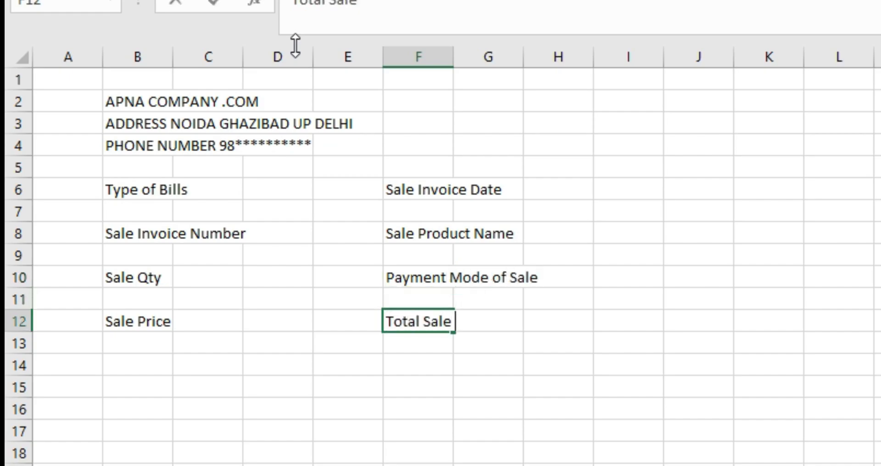
{"action": "type", "text": " Amount"}
{"action": "key", "text": "Return"}
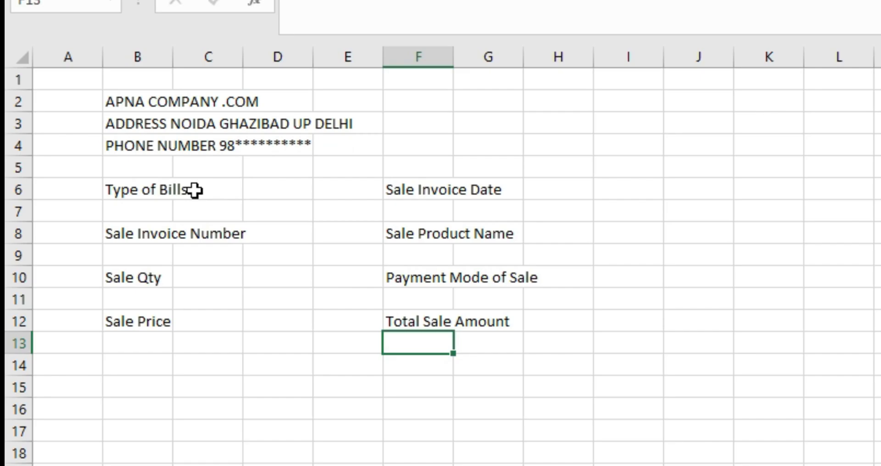
Step: AutoFit the widths of columns B and F to their contents
{"action": "double_click", "coordinate": [173, 56]}
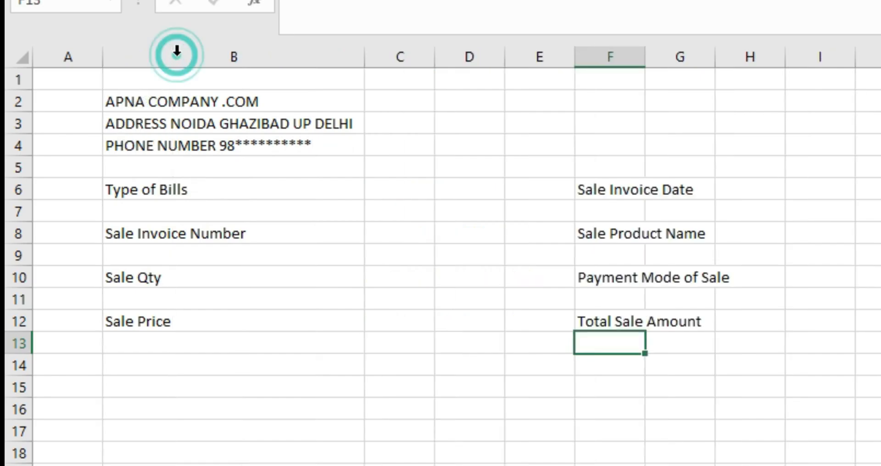
{"action": "double_click", "coordinate": [645, 56]}
Step: Apply Merge Across to the three company header rows in B2:G4
{"action": "left_click_drag", "start_coordinate": [138, 102], "coordinate": [775, 108]}
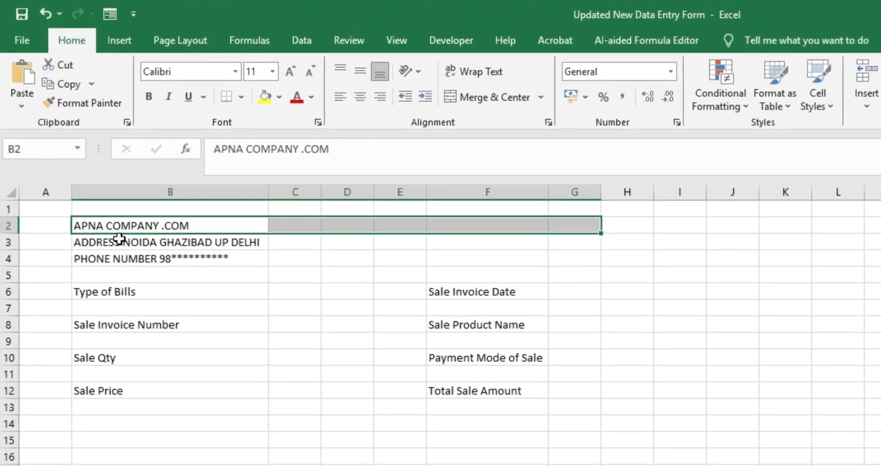
{"action": "left_click_drag", "start_coordinate": [563, 229], "coordinate": [568, 240]}
{"action": "left_click_drag", "start_coordinate": [138, 226], "coordinate": [559, 257]}
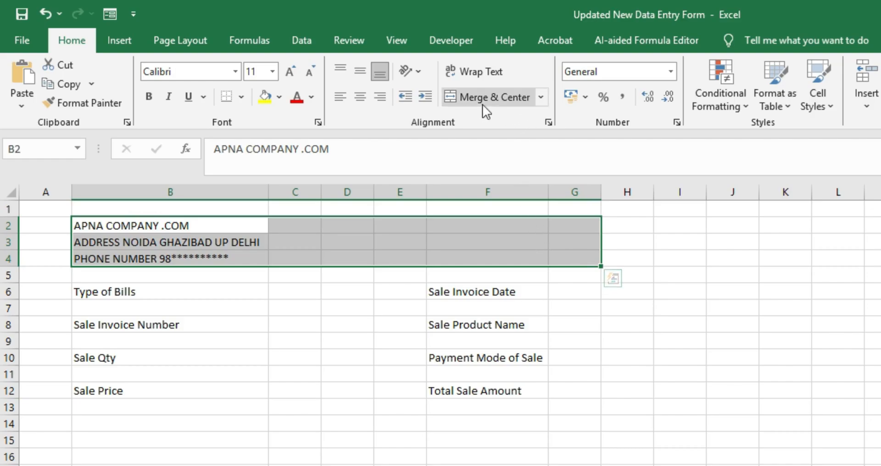
{"action": "left_click", "coordinate": [540, 99]}
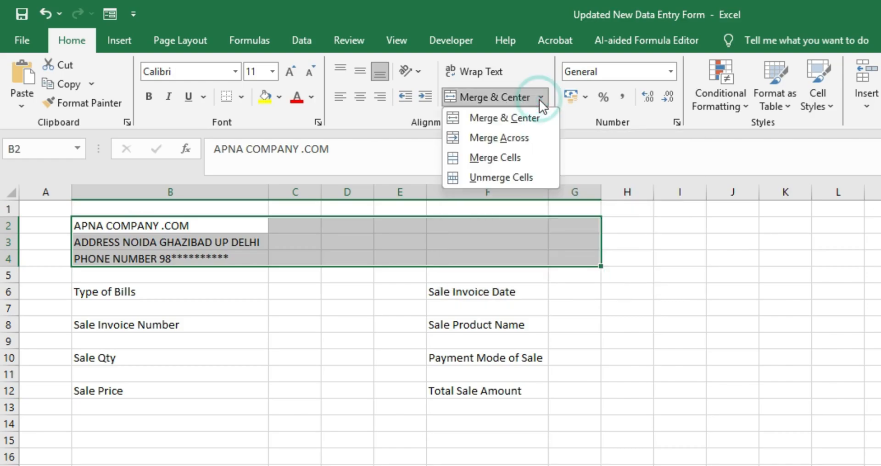
{"action": "left_click", "coordinate": [526, 138]}
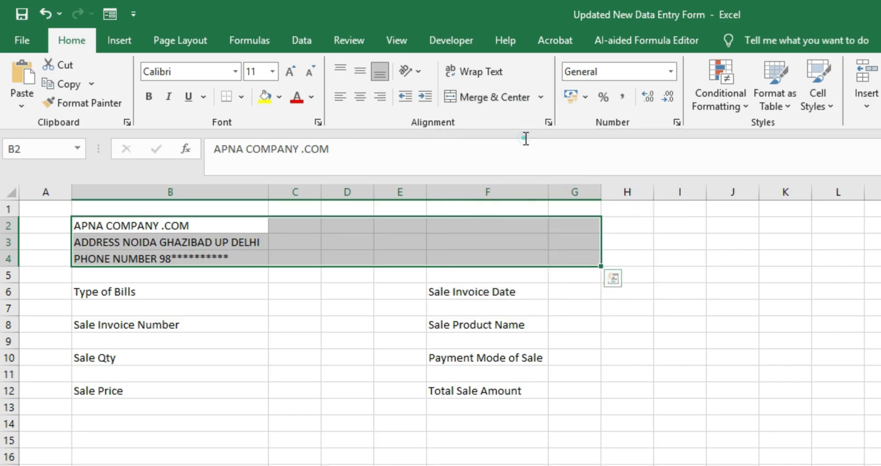
Step: Centre the text of the three merged company header rows both horizontally and vertically
{"action": "left_click", "coordinate": [360, 97]}
{"action": "left_click", "coordinate": [361, 69]}
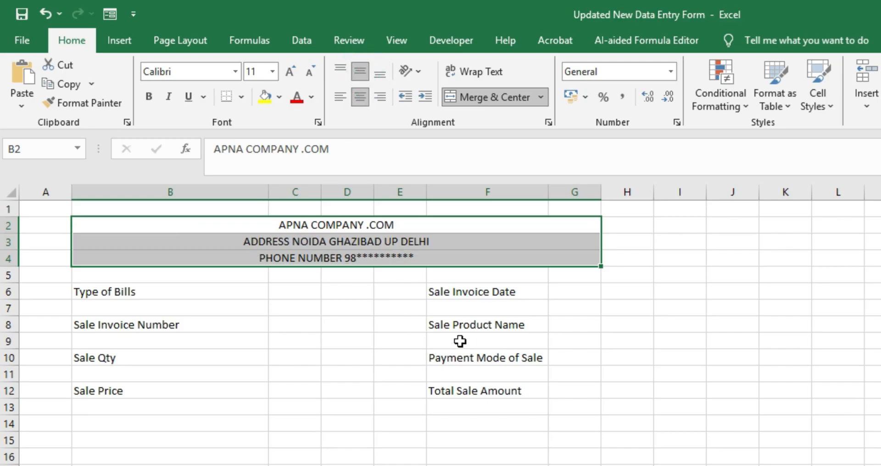
Step: Resize label columns B and F together to one equal width that fits all their labels
{"action": "left_click", "coordinate": [174, 191]}
{"action": "left_click", "coordinate": [196, 189]}
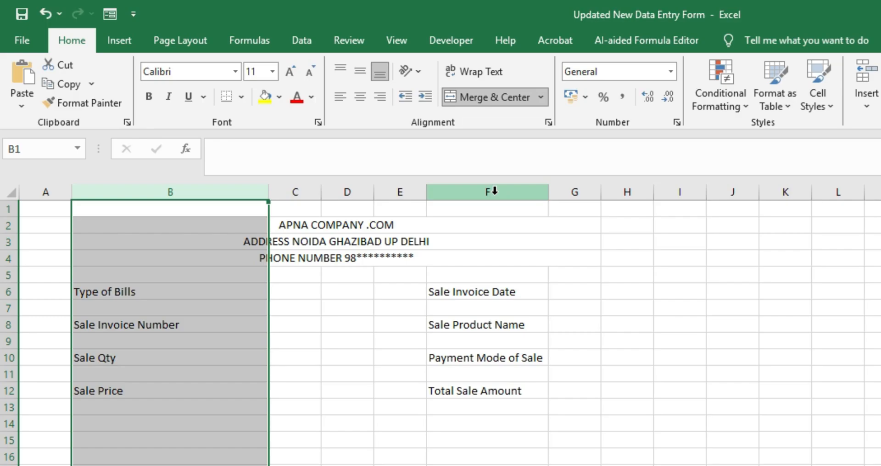
{"action": "left_click", "coordinate": [494, 191], "text": "ctrl"}
{"action": "left_click_drag", "start_coordinate": [267, 193], "coordinate": [236, 194]}
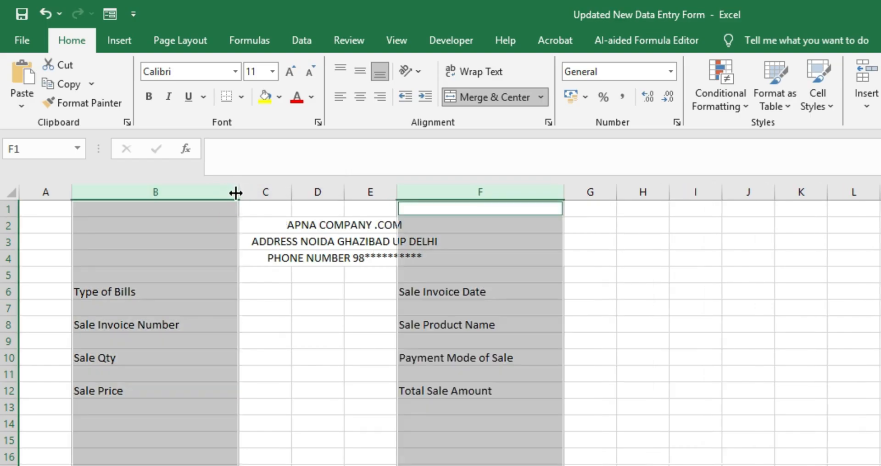
{"action": "left_click", "coordinate": [298, 274]}
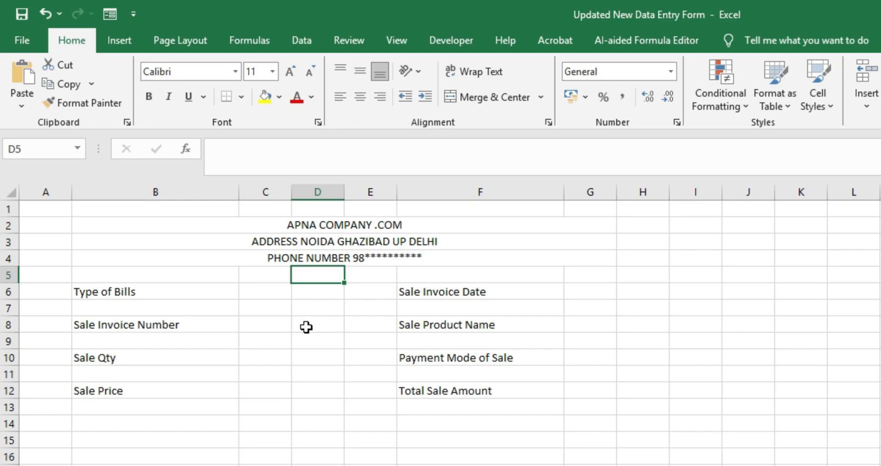
Step: Widen entry columns D and H together to one equal width, slightly wider than columns B and F
{"action": "left_click", "coordinate": [106, 292]}
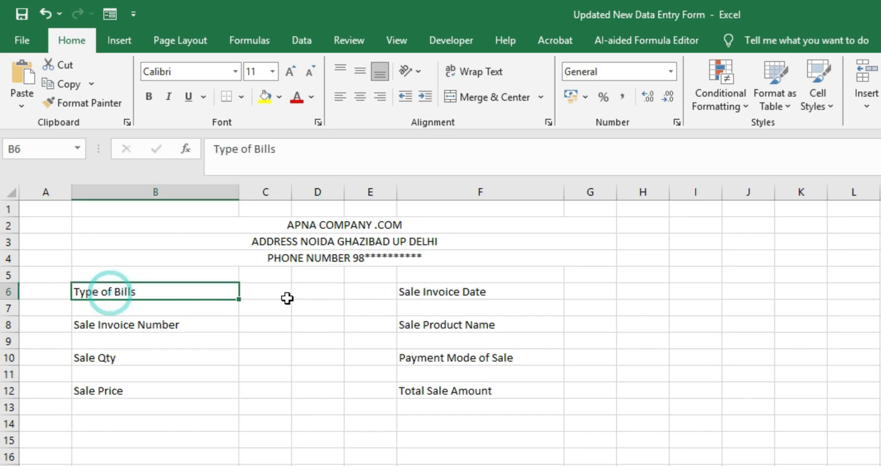
{"action": "left_click", "coordinate": [321, 291]}
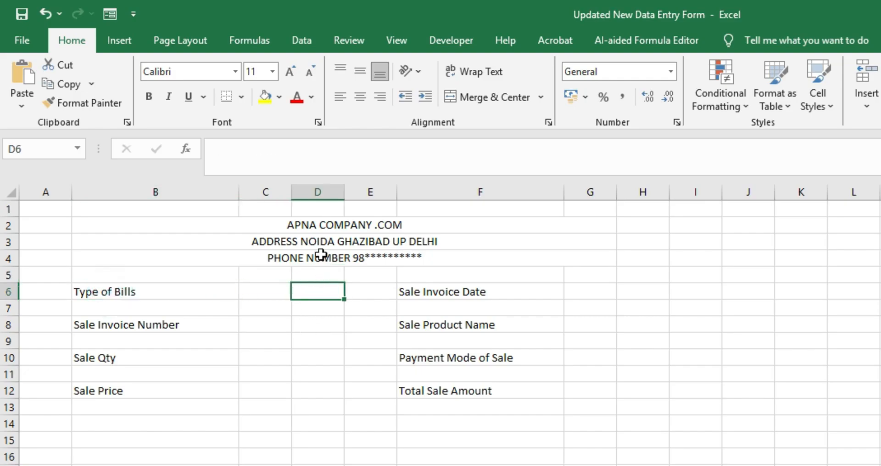
{"action": "left_click", "coordinate": [324, 192]}
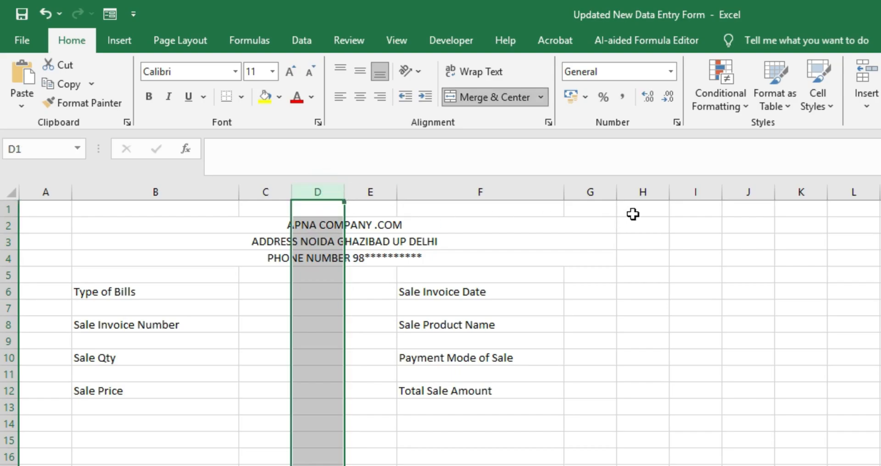
{"action": "left_click", "coordinate": [645, 191], "text": "ctrl"}
{"action": "left_click_drag", "start_coordinate": [345, 192], "coordinate": [488, 201]}
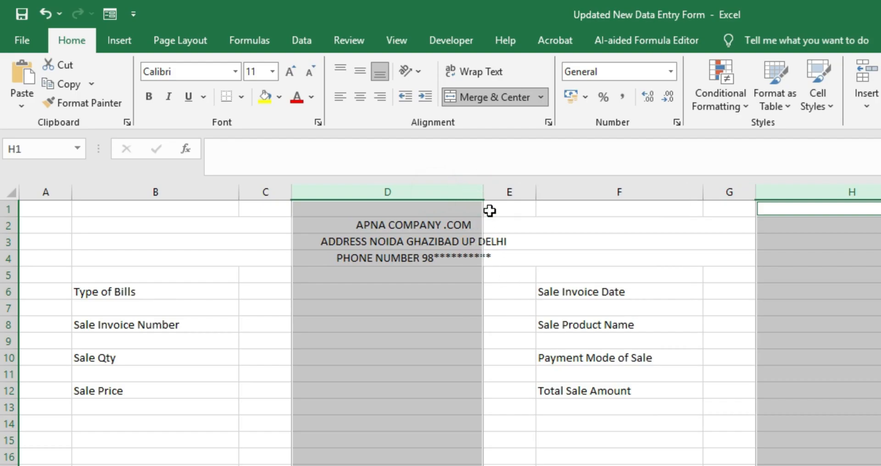
{"action": "left_click", "coordinate": [464, 284]}
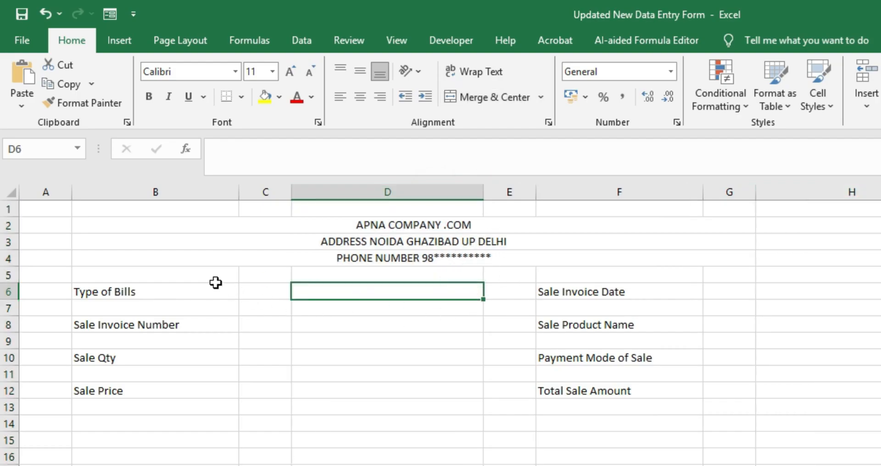
Step: Extend the row-by-row merge of the three company header rows through column H, covering B2:H4
{"action": "left_click_drag", "start_coordinate": [232, 221], "coordinate": [822, 255]}
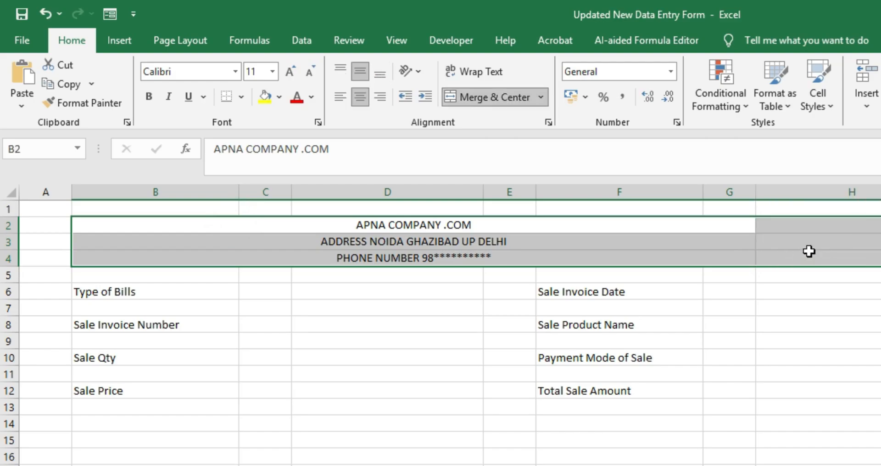
{"action": "left_click", "coordinate": [500, 98]}
Step: Set the font size of the whole form range B2:H12 to 26
{"action": "left_click_drag", "start_coordinate": [432, 228], "coordinate": [464, 346]}
{"action": "left_click_drag", "start_coordinate": [479, 389], "coordinate": [479, 389]}
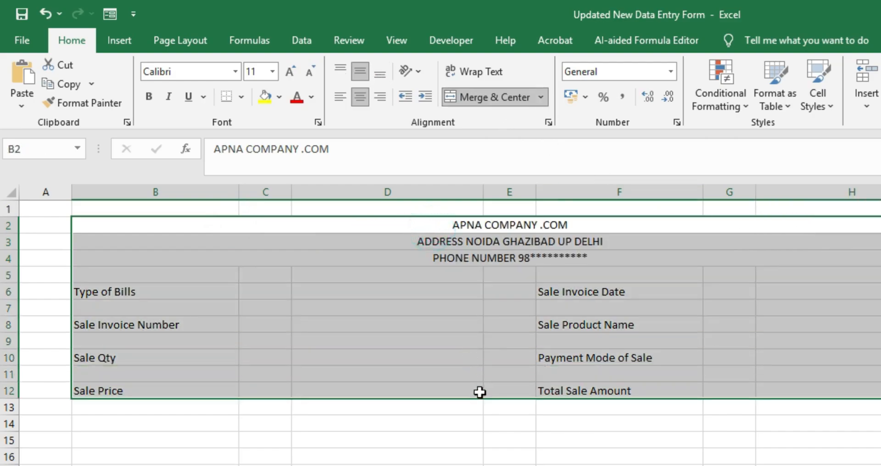
{"action": "left_click", "coordinate": [290, 73]}
{"action": "left_click", "coordinate": [290, 72]}
{"action": "left_click", "coordinate": [290, 72]}
{"action": "left_click", "coordinate": [290, 72]}
{"action": "left_click", "coordinate": [290, 72]}
{"action": "left_click", "coordinate": [290, 72]}
{"action": "left_click", "coordinate": [291, 73]}
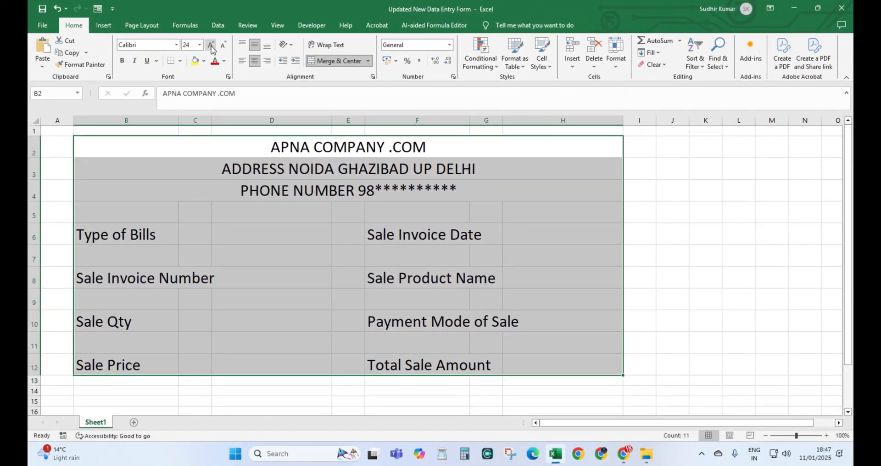
{"action": "left_click", "coordinate": [211, 46]}
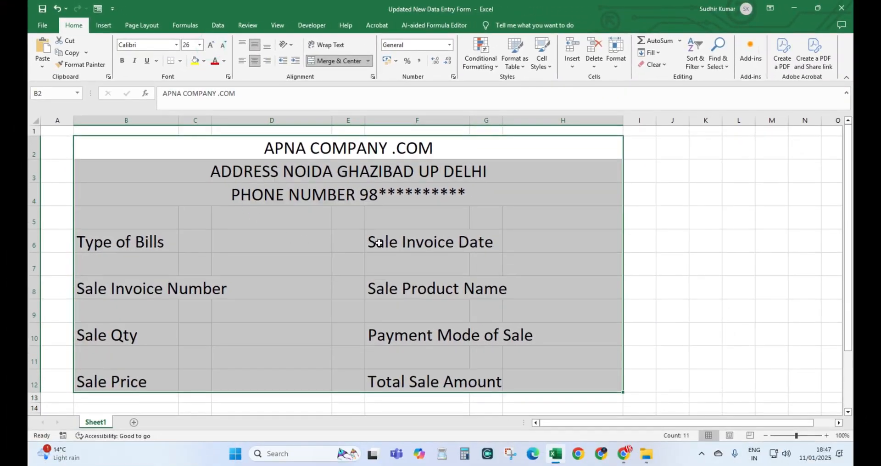
Step: AutoFit label columns B and F and widen them both slightly beyond their longest labels
{"action": "left_click", "coordinate": [193, 238]}
{"action": "left_click", "coordinate": [148, 120]}
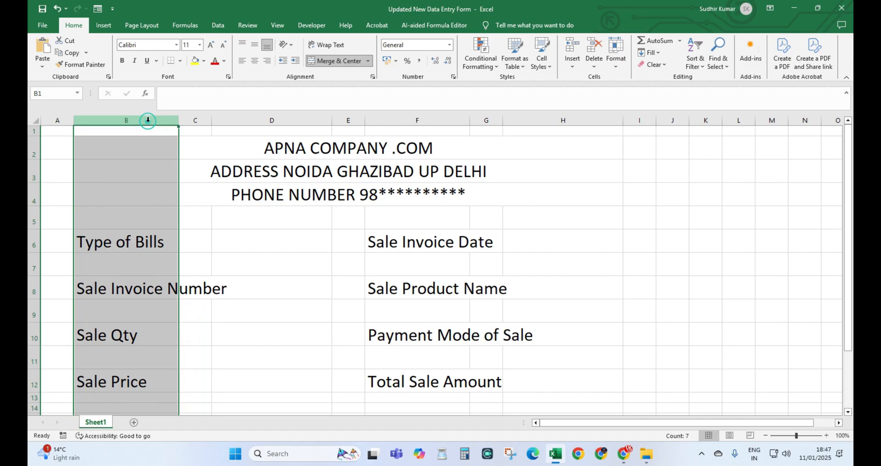
{"action": "left_click", "coordinate": [430, 120], "text": "ctrl"}
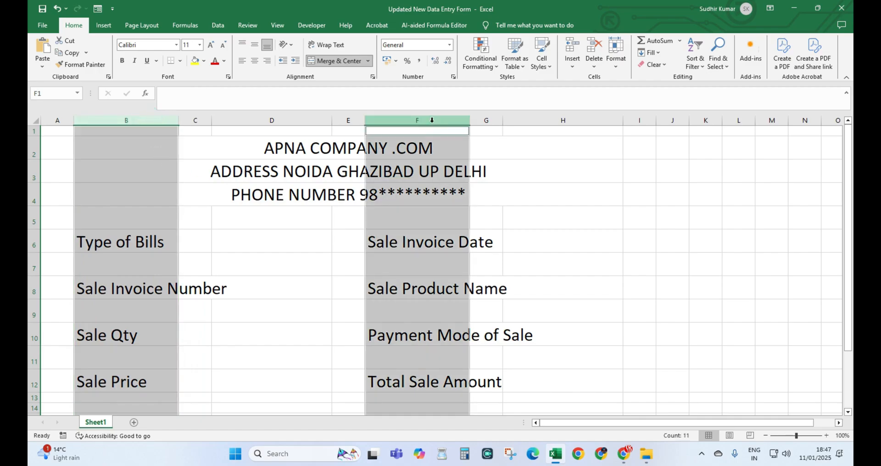
{"action": "double_click", "coordinate": [179, 117]}
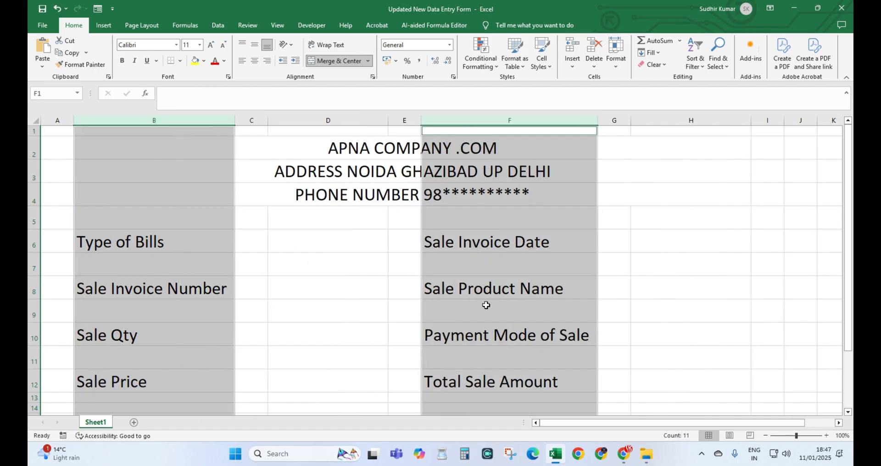
{"action": "left_click_drag", "start_coordinate": [235, 123], "coordinate": [248, 123]}
Step: Collapse the ribbon so that more of the form sheet is visible
{"action": "left_click", "coordinate": [296, 251]}
{"action": "key", "text": "ctrl+F1"}
{"action": "left_click", "coordinate": [402, 100]}
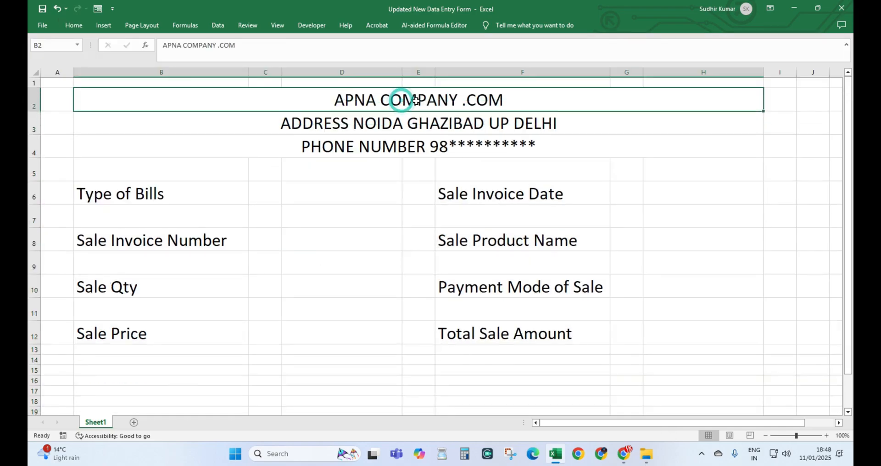
Step: Narrow the empty spacer columns C, E and G together to one small equal width
{"action": "left_click", "coordinate": [260, 72]}
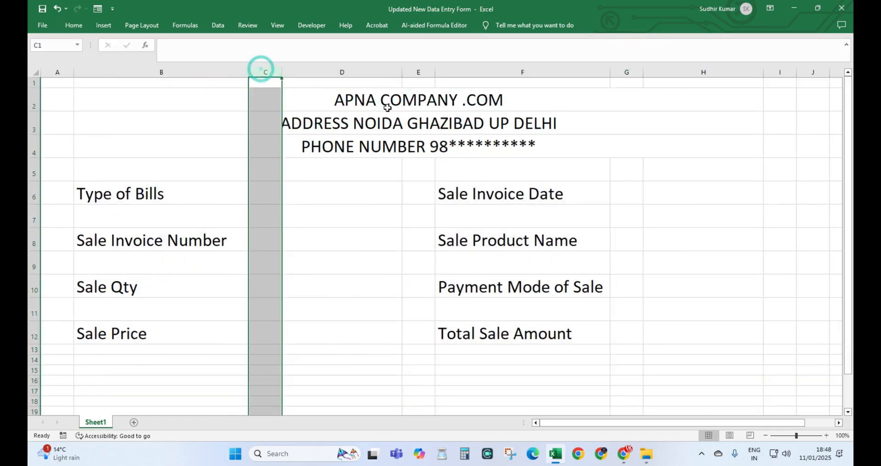
{"action": "left_click", "coordinate": [421, 72], "text": "ctrl"}
{"action": "left_click", "coordinate": [626, 72], "text": "ctrl"}
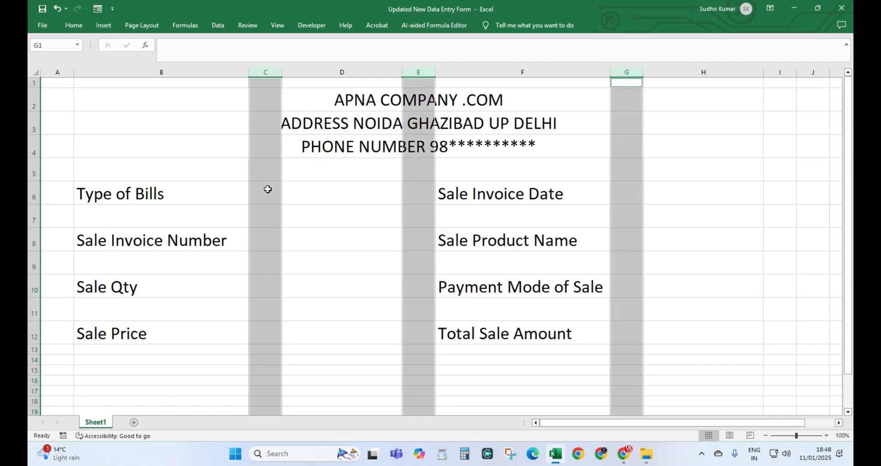
{"action": "left_click_drag", "start_coordinate": [283, 71], "coordinate": [263, 74]}
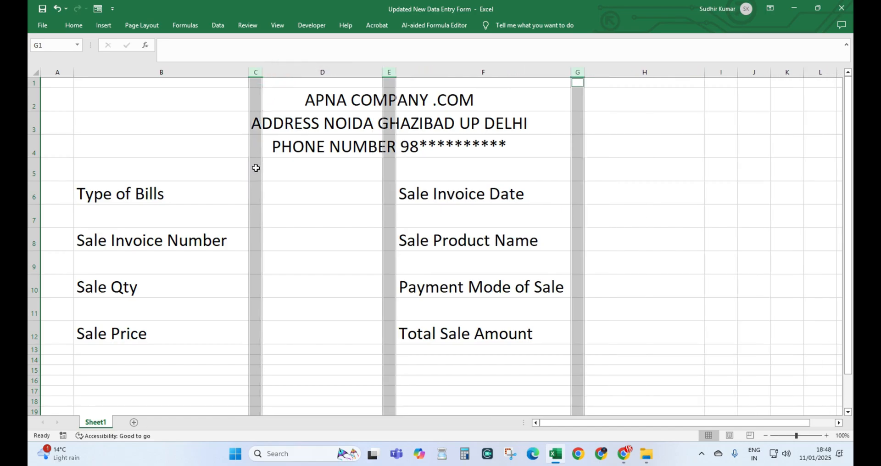
{"action": "left_click", "coordinate": [374, 218]}
Step: Shrink spacer row 5 to a thin strip and narrow margin columns A and I
{"action": "left_click_drag", "start_coordinate": [33, 180], "coordinate": [33, 168]}
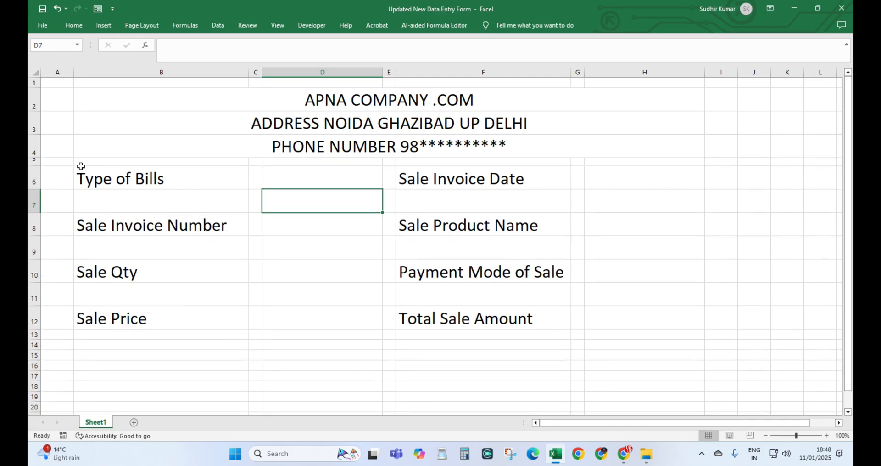
{"action": "left_click_drag", "start_coordinate": [74, 72], "coordinate": [51, 87]}
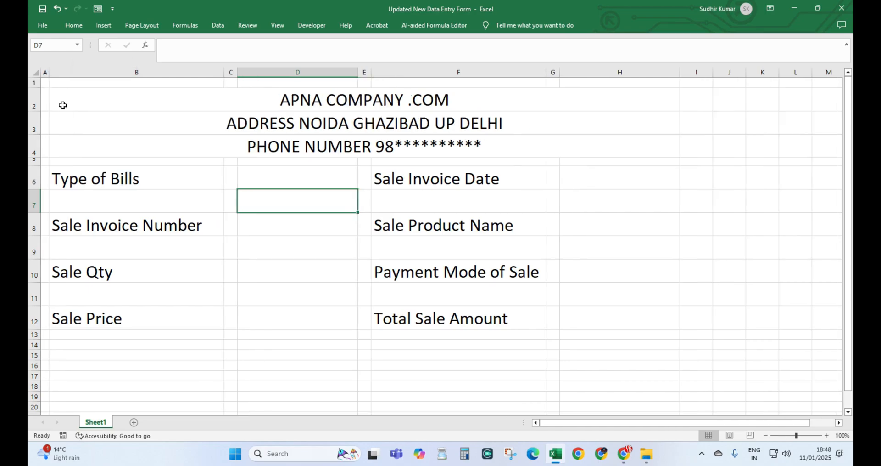
{"action": "left_click_drag", "start_coordinate": [713, 72], "coordinate": [689, 78]}
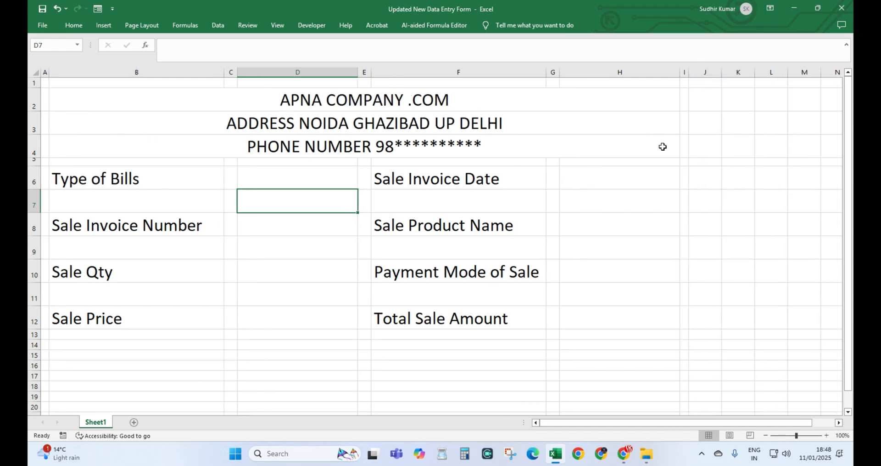
Step: Apply All Borders to the three company header rows in B2:H4
{"action": "left_click_drag", "start_coordinate": [264, 107], "coordinate": [267, 144]}
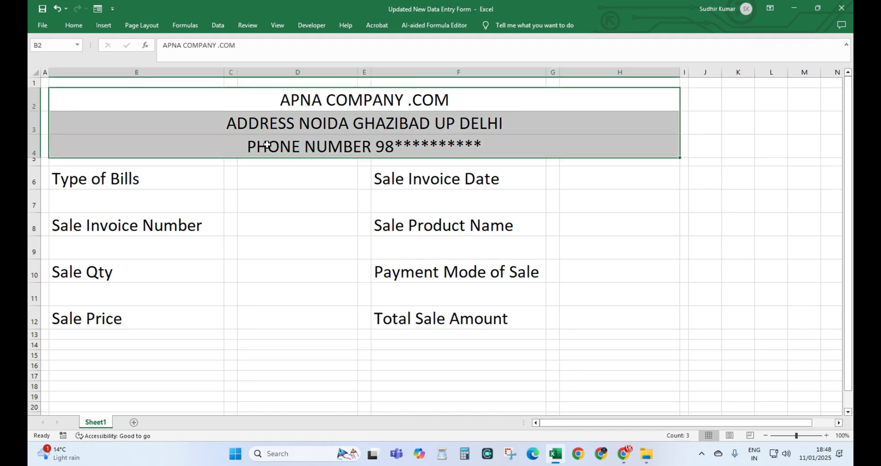
{"action": "left_click", "coordinate": [73, 25]}
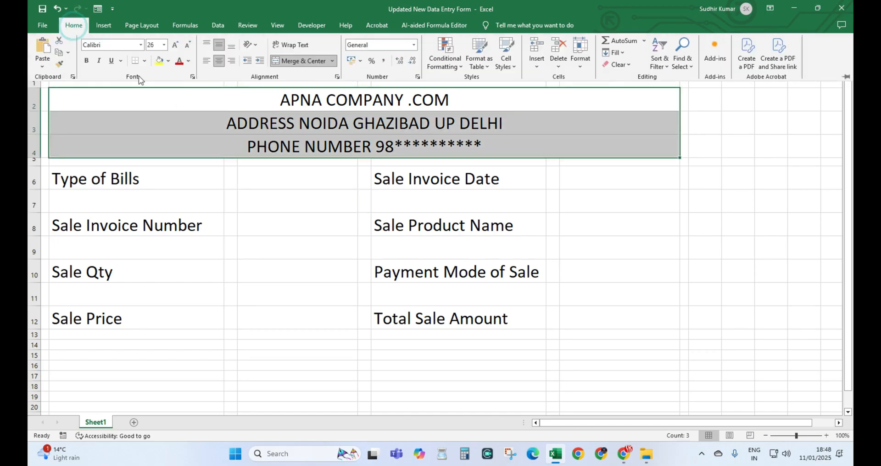
{"action": "left_click", "coordinate": [144, 60]}
{"action": "left_click", "coordinate": [202, 86]}
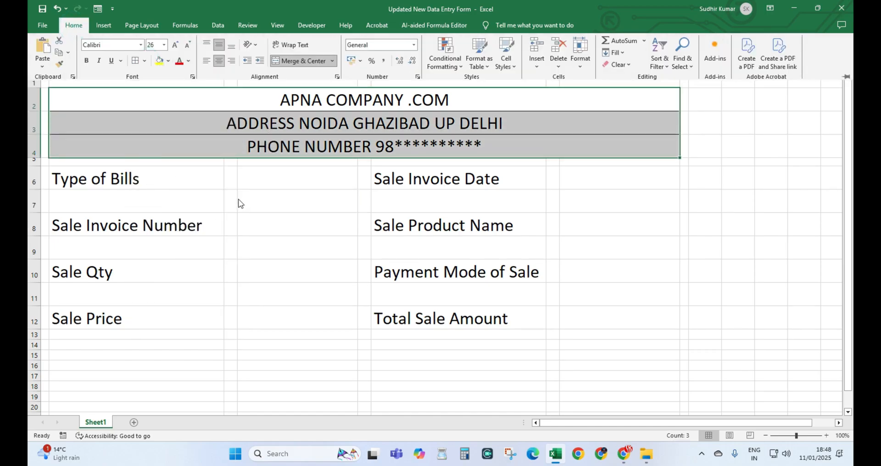
{"action": "left_click", "coordinate": [304, 118]}
Step: Set the font size of the three company header rows in B2:H4 to 36
{"action": "left_click_drag", "start_coordinate": [324, 97], "coordinate": [323, 145]}
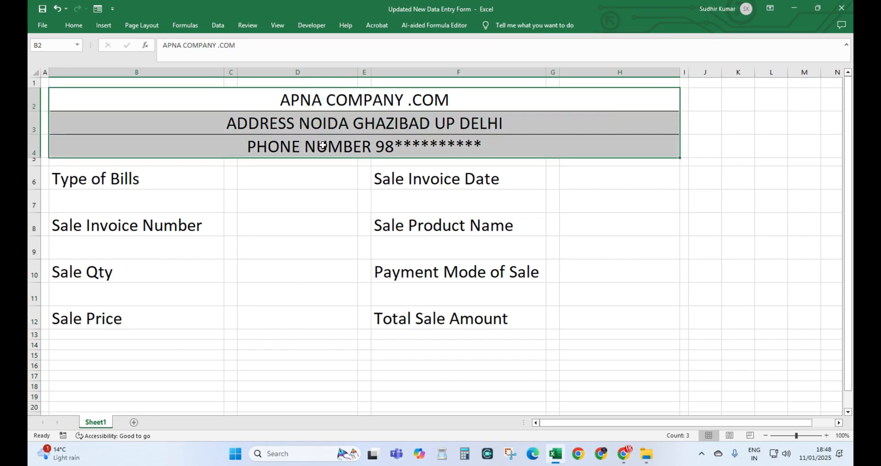
{"action": "left_click", "coordinate": [73, 25]}
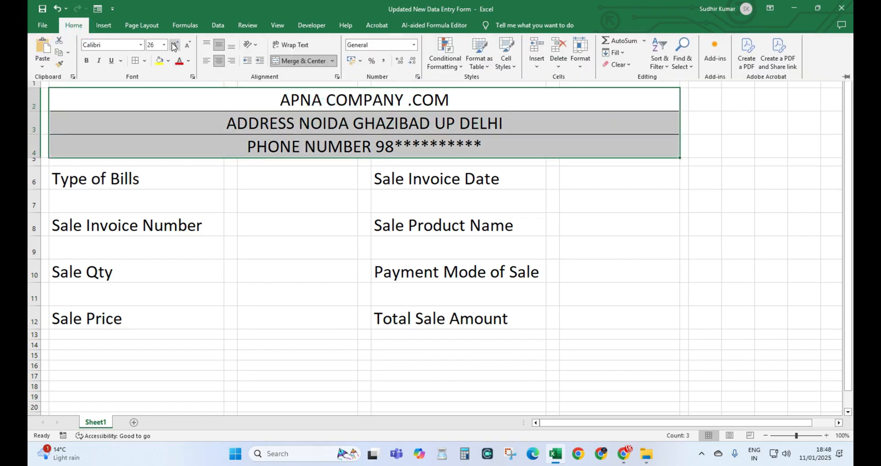
{"action": "left_click", "coordinate": [175, 46]}
{"action": "left_click", "coordinate": [175, 46]}
{"action": "left_click", "coordinate": [174, 46]}
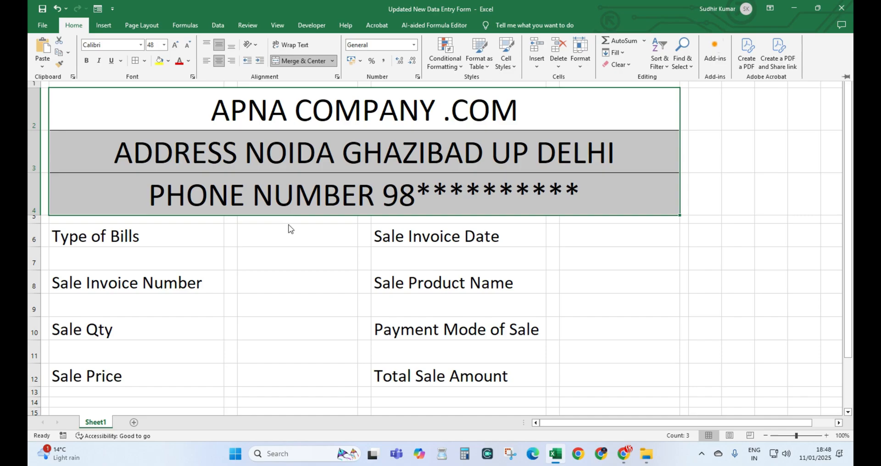
{"action": "left_click", "coordinate": [73, 25]}
{"action": "left_click", "coordinate": [187, 46]}
{"action": "left_click", "coordinate": [187, 45]}
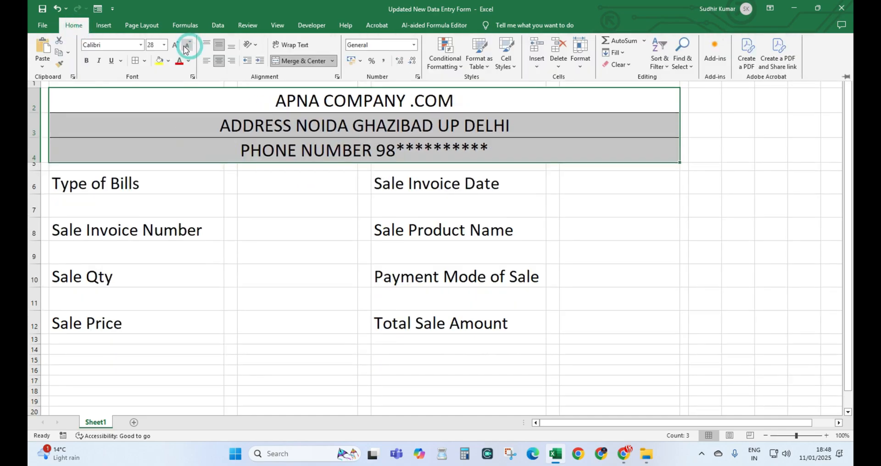
{"action": "left_click", "coordinate": [174, 45]}
{"action": "left_click", "coordinate": [332, 187]}
{"action": "left_click", "coordinate": [405, 173]}
Step: Fill the three company header rows in B2:H4 with the light gray theme colour
{"action": "left_click", "coordinate": [333, 114]}
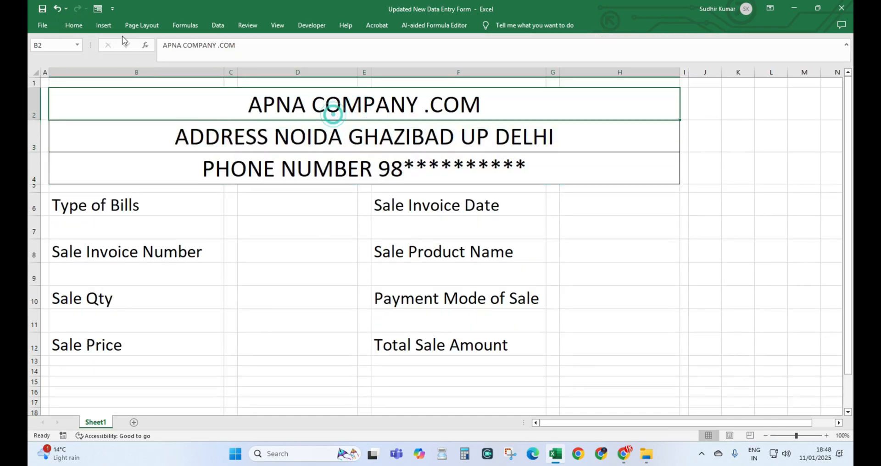
{"action": "left_click", "coordinate": [73, 24]}
{"action": "left_click", "coordinate": [168, 61]}
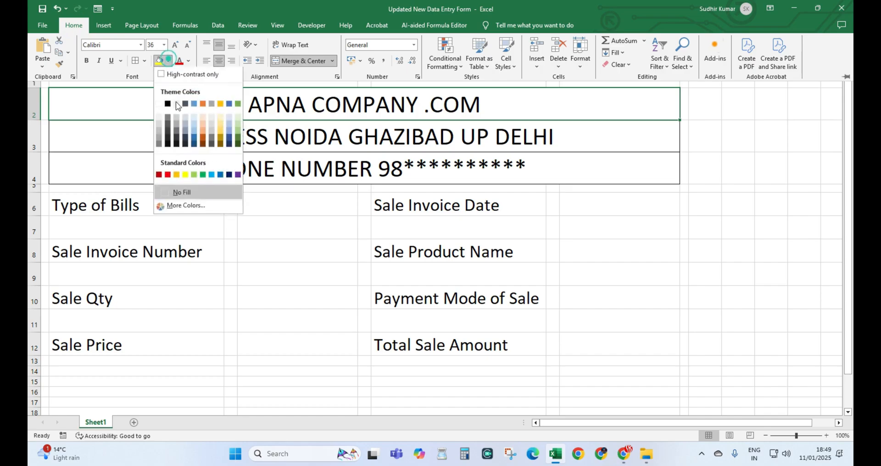
{"action": "left_click", "coordinate": [177, 103]}
{"action": "left_click", "coordinate": [259, 132]}
{"action": "left_click_drag", "start_coordinate": [284, 110], "coordinate": [338, 169]}
{"action": "key", "text": "F4"}
{"action": "left_click", "coordinate": [422, 202]}
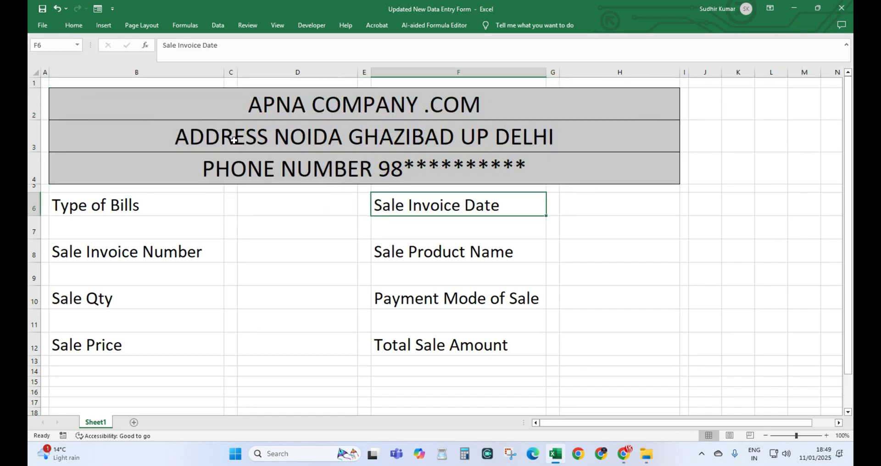
Step: Apply Thick Outside Borders around the whole form area A1:I13
{"action": "mouse_move", "coordinate": [44, 83]}
{"action": "left_mouse_down"}
{"action": "mouse_move", "coordinate": [220, 202]}
{"action": "mouse_move", "coordinate": [482, 348]}
{"action": "mouse_move", "coordinate": [572, 358]}
{"action": "mouse_move", "coordinate": [627, 346]}
{"action": "mouse_move", "coordinate": [685, 366]}
{"action": "left_mouse_up"}
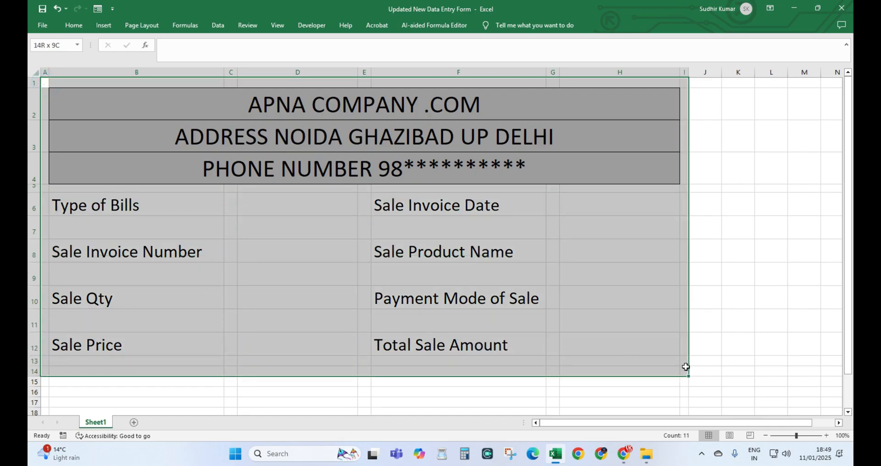
{"action": "left_click", "coordinate": [43, 25]}
{"action": "key", "text": "Escape"}
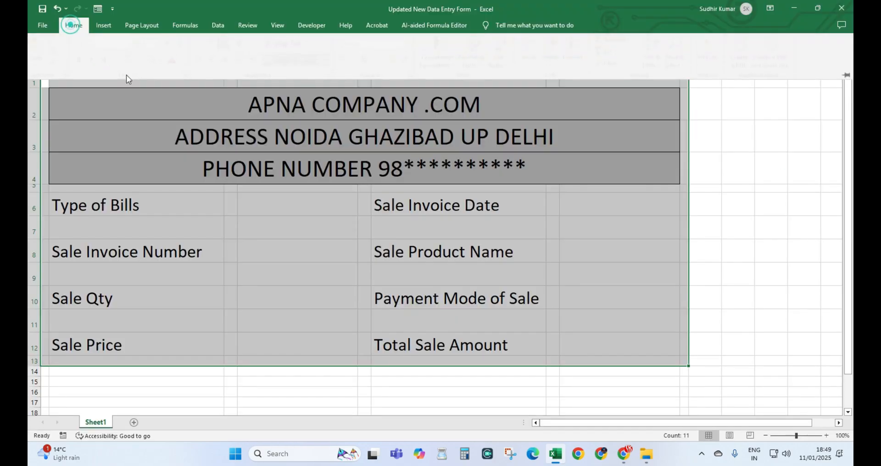
{"action": "left_click", "coordinate": [145, 60]}
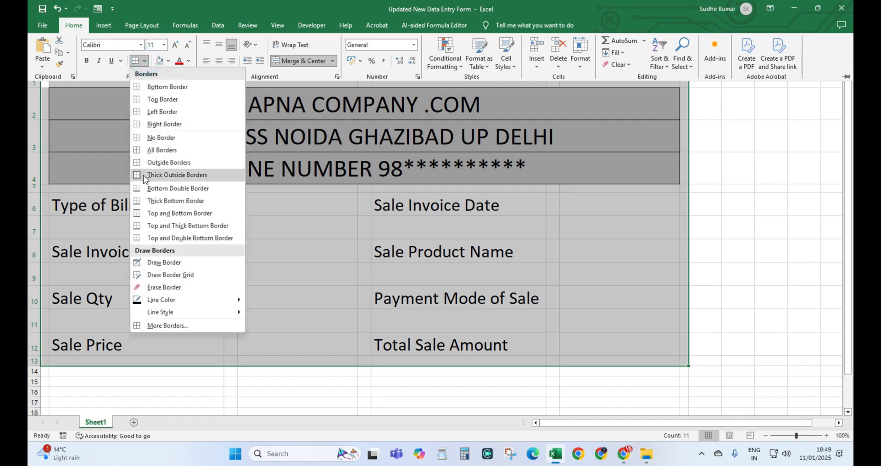
{"action": "left_click", "coordinate": [175, 175]}
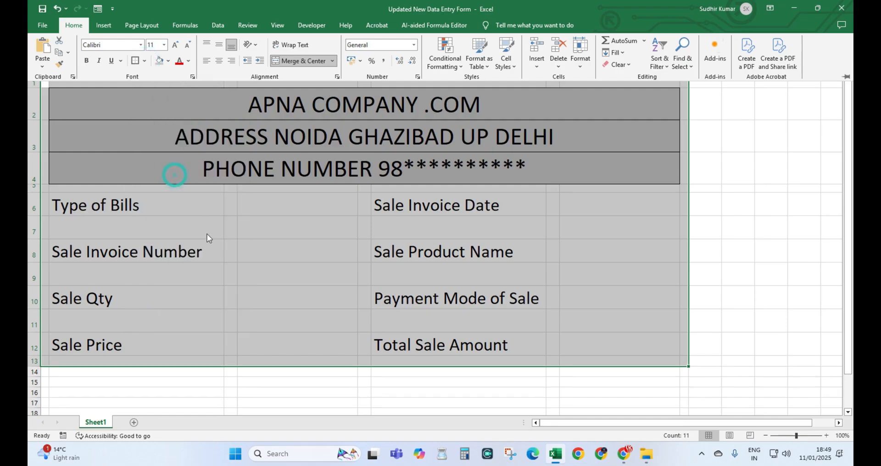
Step: Fill the whole form area A1:I13 with standard yellow
{"action": "key", "text": "ctrl+F1"}
{"action": "key", "text": "ctrl+F1"}
{"action": "left_click", "coordinate": [168, 60]}
{"action": "left_click", "coordinate": [186, 175]}
{"action": "key", "text": "ctrl+F1"}
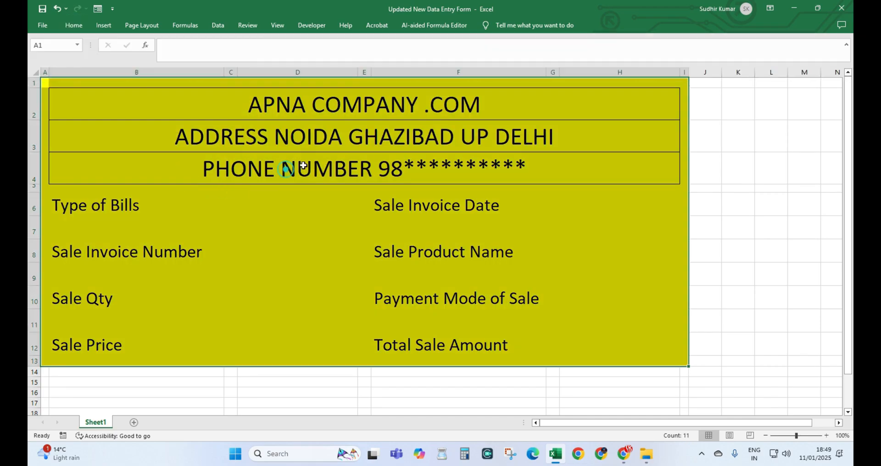
{"action": "left_click", "coordinate": [613, 181]}
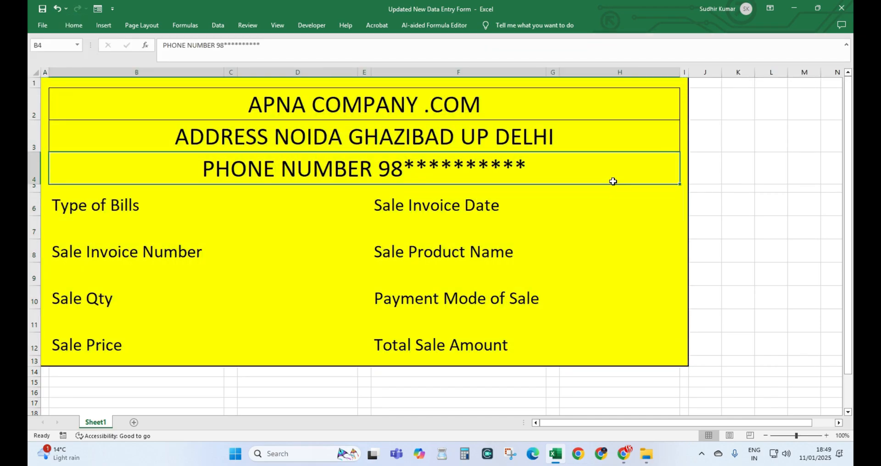
Step: Fill the three company header rows in B2:H4 with a darker gray theme colour
{"action": "left_click_drag", "start_coordinate": [272, 103], "coordinate": [274, 168]}
{"action": "left_click", "coordinate": [74, 25]}
{"action": "left_click", "coordinate": [168, 60]}
{"action": "left_click", "coordinate": [164, 128]}
Step: Apply All Borders to the eight field label cells in columns B and F, from Type of Bills to Total Sale Amount
{"action": "left_click", "coordinate": [201, 196]}
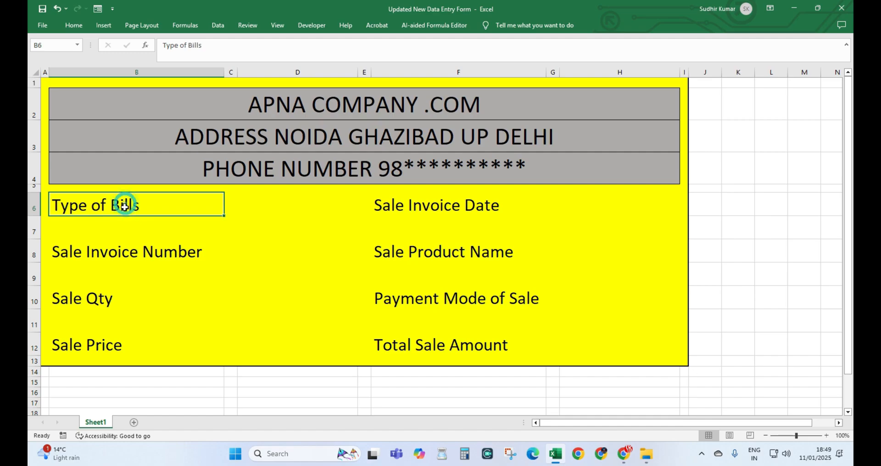
{"action": "left_click", "coordinate": [108, 252], "text": "ctrl"}
{"action": "left_click", "coordinate": [97, 297], "text": "ctrl"}
{"action": "left_click", "coordinate": [97, 344], "text": "ctrl"}
{"action": "left_click", "coordinate": [420, 357], "text": "ctrl"}
{"action": "left_click", "coordinate": [418, 307], "text": "ctrl"}
{"action": "left_click", "coordinate": [417, 257], "text": "ctrl"}
{"action": "left_click", "coordinate": [415, 208], "text": "ctrl"}
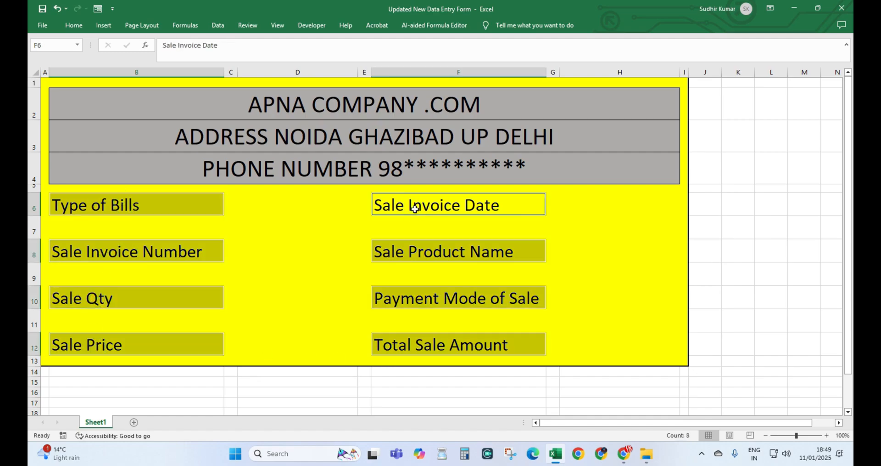
{"action": "left_click", "coordinate": [79, 27]}
{"action": "left_click", "coordinate": [144, 61]}
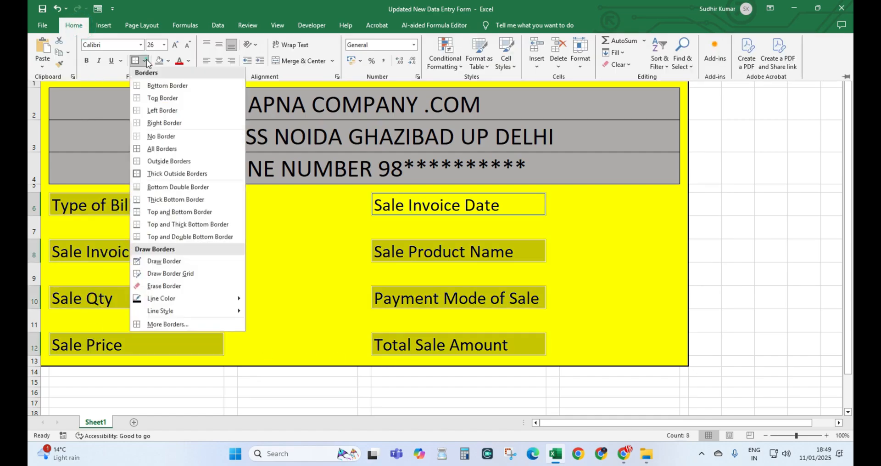
{"action": "left_click", "coordinate": [147, 151]}
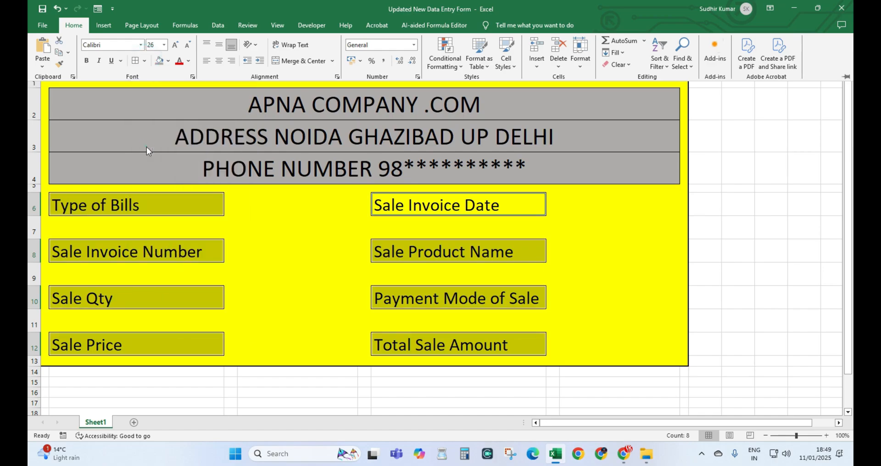
Step: Fill the eight bordered field label cells with standard light blue
{"action": "left_click", "coordinate": [168, 61]}
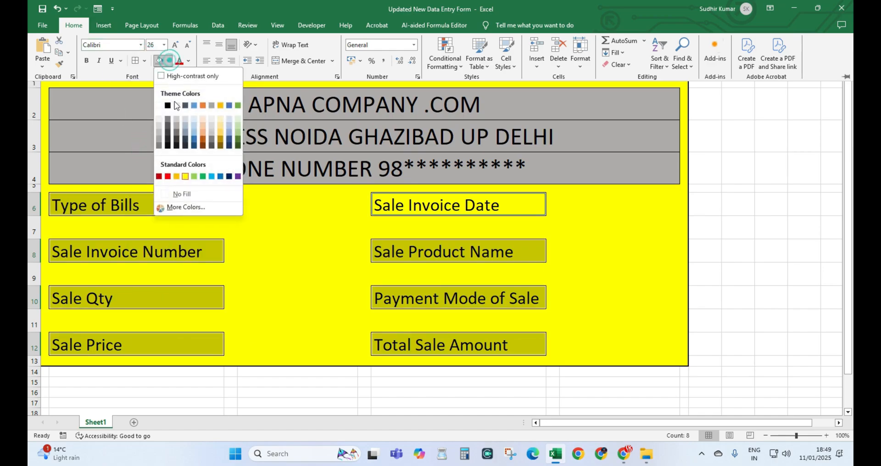
{"action": "left_click", "coordinate": [211, 177]}
{"action": "left_click", "coordinate": [271, 206]}
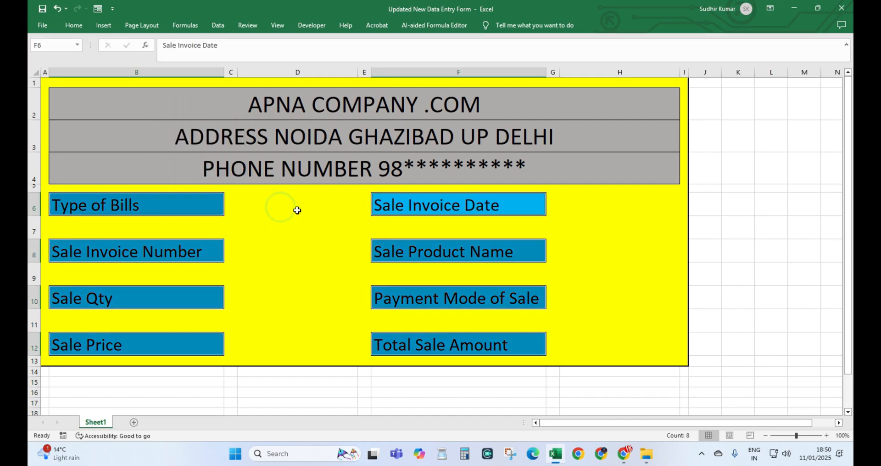
Step: Apply All Borders to the eight entry cells beside the labels in columns D and H, and fill them white
{"action": "left_click", "coordinate": [296, 205]}
{"action": "left_click", "coordinate": [291, 249], "text": "ctrl"}
{"action": "left_click", "coordinate": [285, 296], "text": "ctrl"}
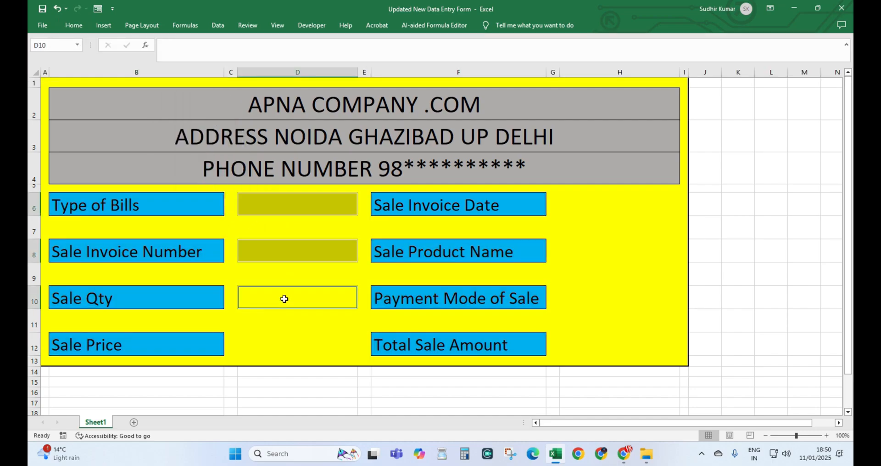
{"action": "left_click", "coordinate": [287, 342], "text": "ctrl"}
{"action": "left_click", "coordinate": [582, 342], "text": "ctrl"}
{"action": "left_click", "coordinate": [606, 302], "text": "ctrl"}
{"action": "left_click", "coordinate": [606, 261], "text": "ctrl"}
{"action": "left_click", "coordinate": [605, 214], "text": "ctrl"}
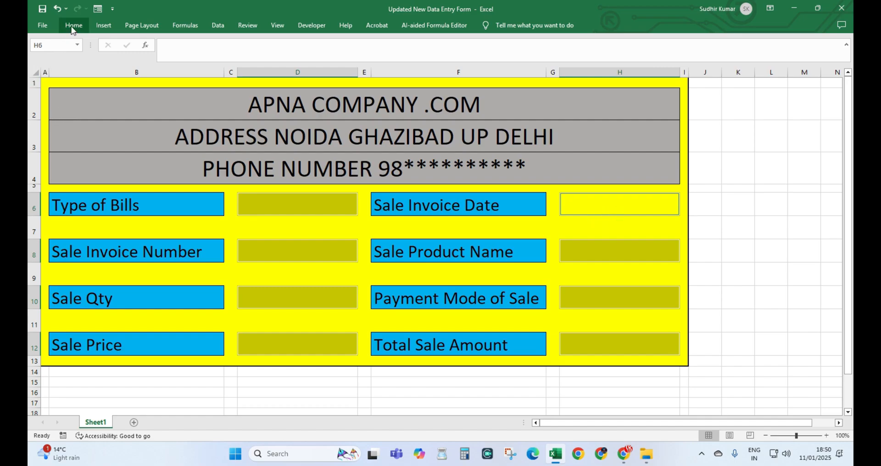
{"action": "left_click", "coordinate": [73, 26]}
{"action": "left_click", "coordinate": [135, 61]}
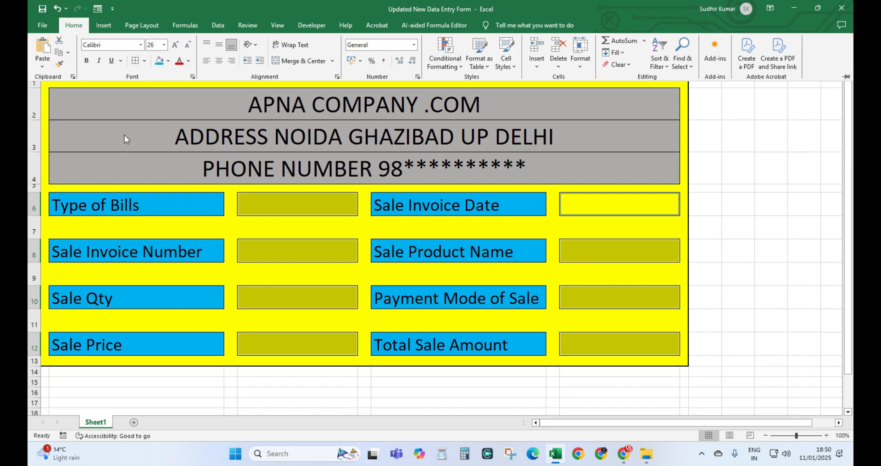
{"action": "left_click", "coordinate": [169, 60]}
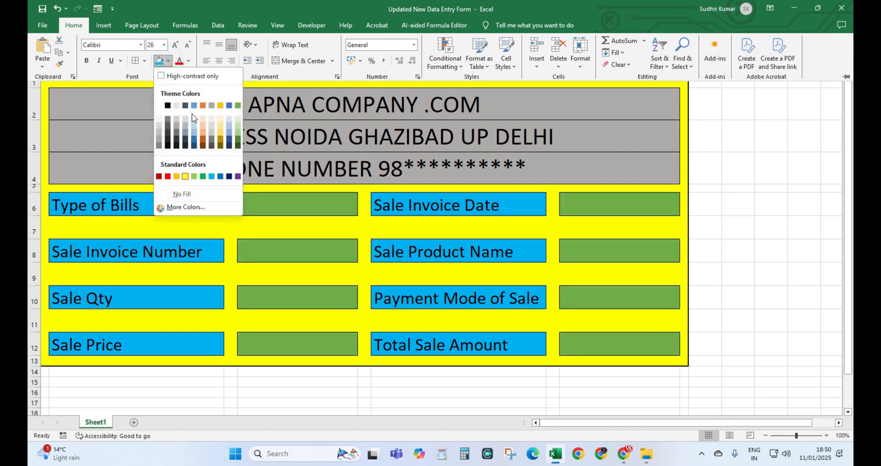
{"action": "left_click", "coordinate": [159, 122]}
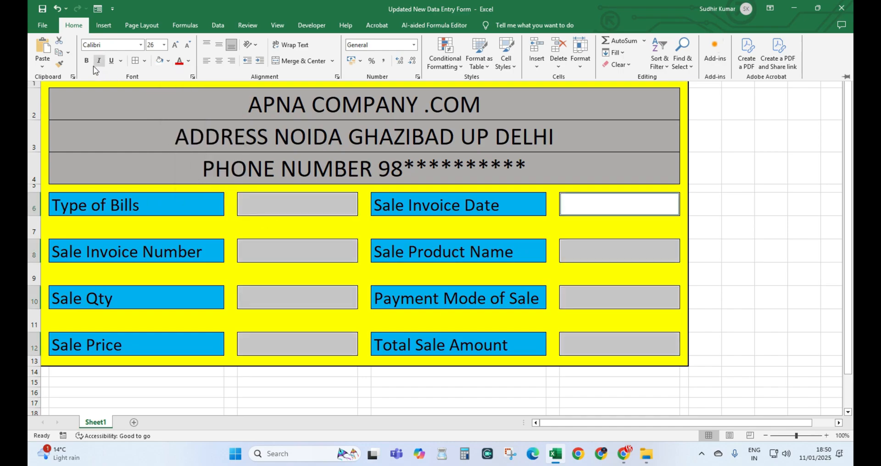
Step: Make the text of the eight field labels in columns B and F bold
{"action": "left_click", "coordinate": [147, 205]}
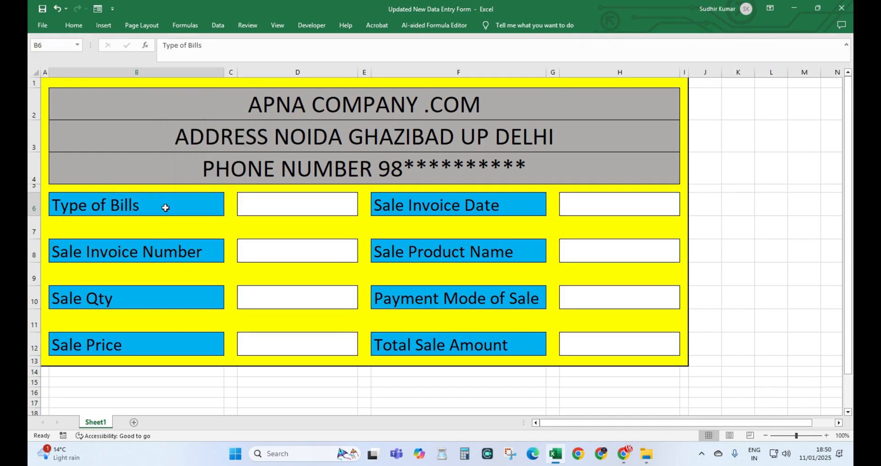
{"action": "left_click", "coordinate": [163, 251], "text": "ctrl"}
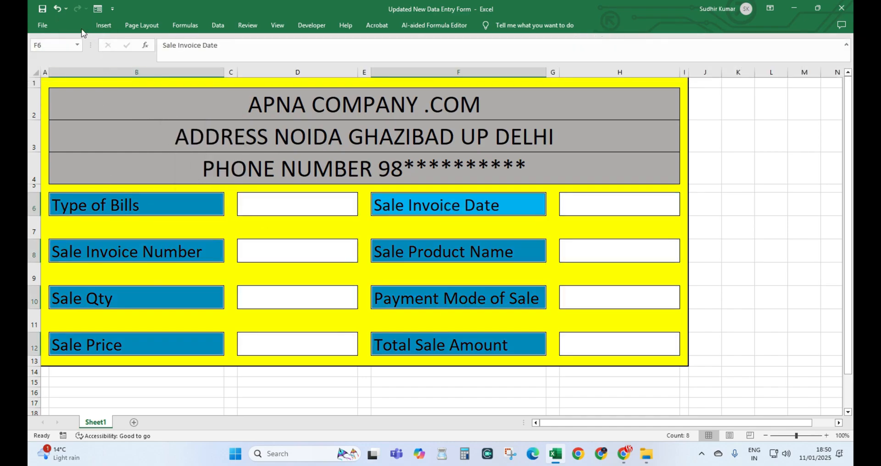
{"action": "left_click", "coordinate": [74, 25]}
{"action": "left_click", "coordinate": [83, 60]}
{"action": "left_click", "coordinate": [79, 225]}
{"action": "left_click", "coordinate": [87, 274]}
Step: Shrink spacer rows 7, 9 and 11 between the form fields to thin strips
{"action": "left_click", "coordinate": [35, 228]}
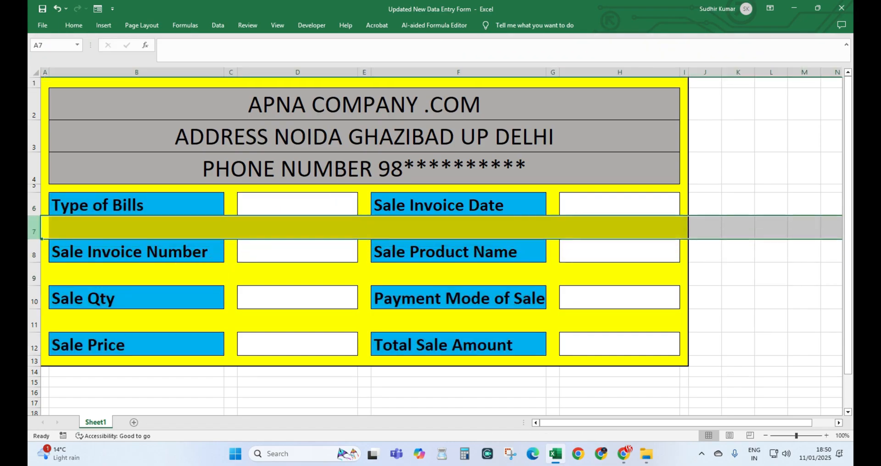
{"action": "left_click", "coordinate": [35, 276], "text": "ctrl"}
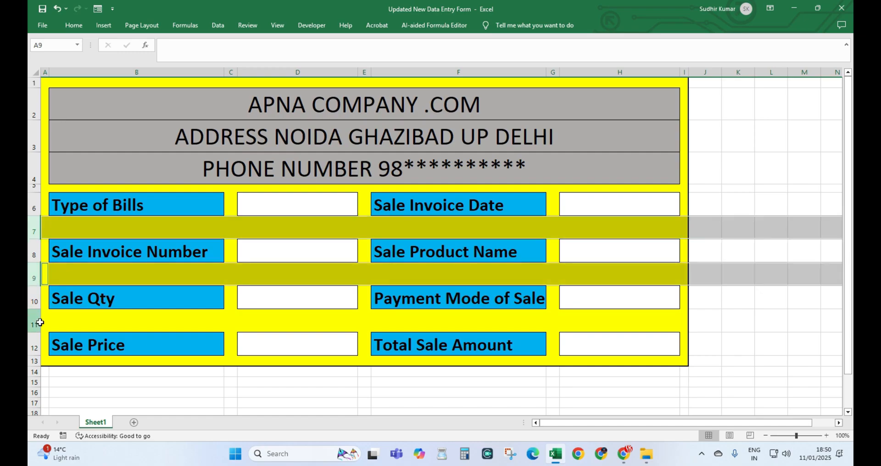
{"action": "left_click", "coordinate": [34, 321], "text": "ctrl"}
{"action": "left_click_drag", "start_coordinate": [36, 330], "coordinate": [36, 314]}
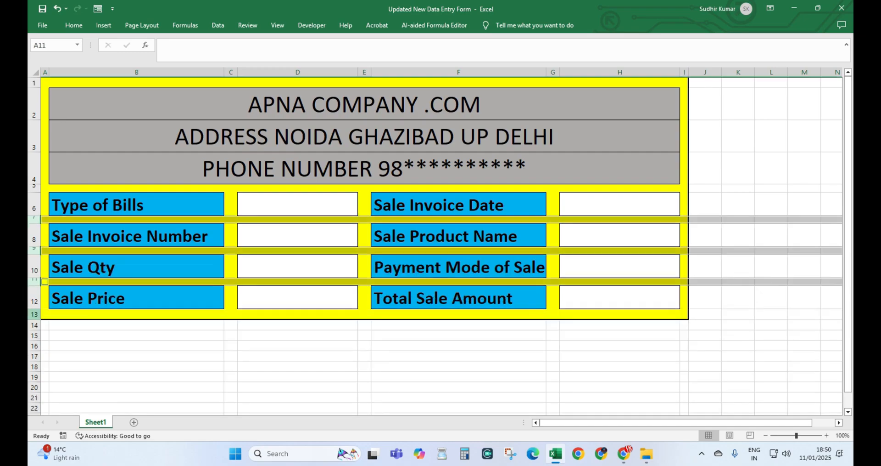
{"action": "left_click", "coordinate": [399, 303]}
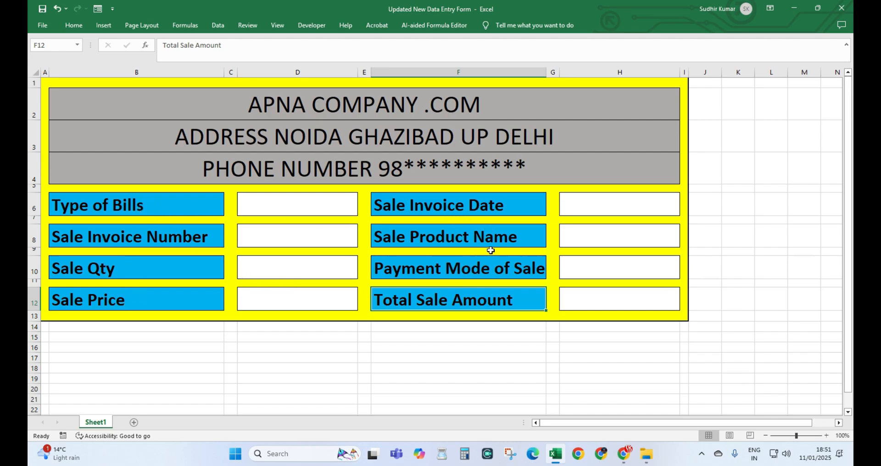
{"action": "left_click", "coordinate": [159, 207]}
{"action": "left_click", "coordinate": [147, 234], "text": "ctrl"}
{"action": "left_click", "coordinate": [147, 267], "text": "ctrl"}
{"action": "left_click", "coordinate": [147, 299], "text": "ctrl"}
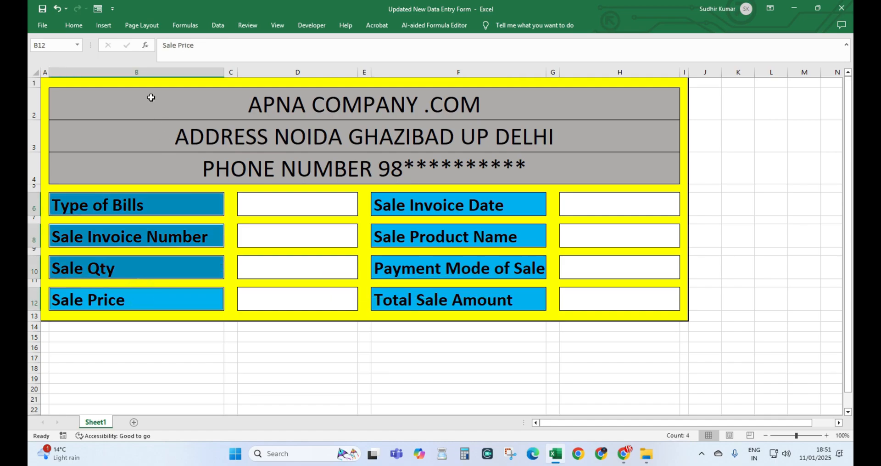
Step: Narrow label columns B and F together to the same smaller width
{"action": "left_click", "coordinate": [149, 72]}
{"action": "left_click", "coordinate": [464, 72], "text": "ctrl"}
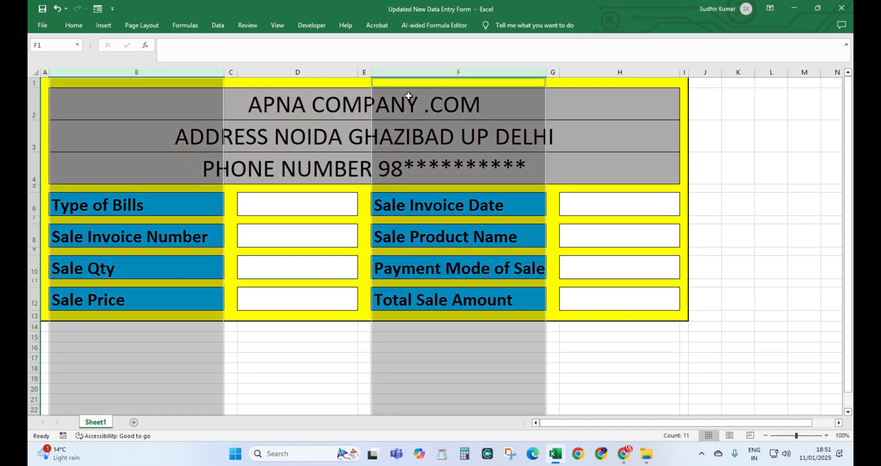
{"action": "left_click_drag", "start_coordinate": [546, 72], "coordinate": [479, 72]}
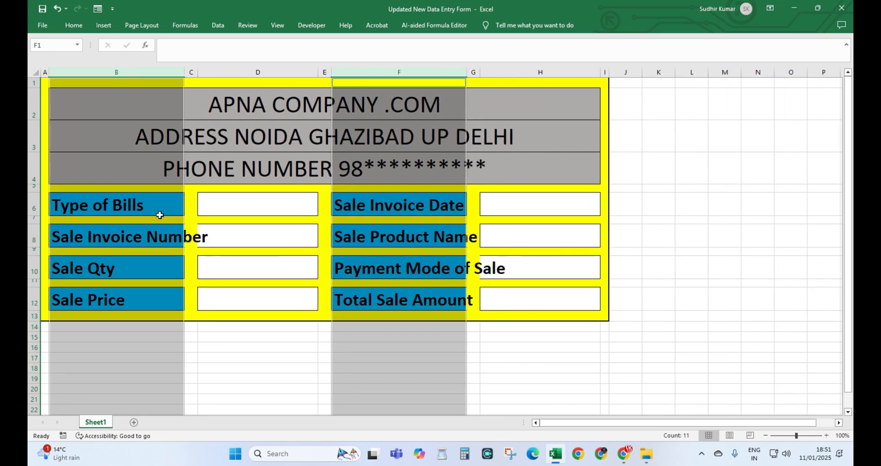
Step: Turn on Wrap Text for the eight field label cells in columns B and F
{"action": "left_click", "coordinate": [115, 205]}
{"action": "left_click", "coordinate": [122, 234], "text": "ctrl"}
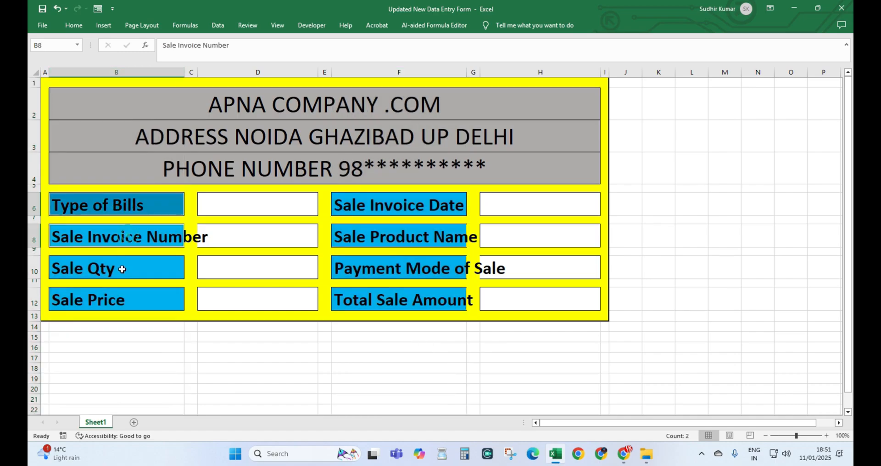
{"action": "left_click", "coordinate": [122, 268], "text": "ctrl"}
{"action": "left_click", "coordinate": [124, 288], "text": "ctrl"}
{"action": "left_click", "coordinate": [362, 294], "text": "ctrl"}
{"action": "left_click", "coordinate": [367, 268], "text": "ctrl"}
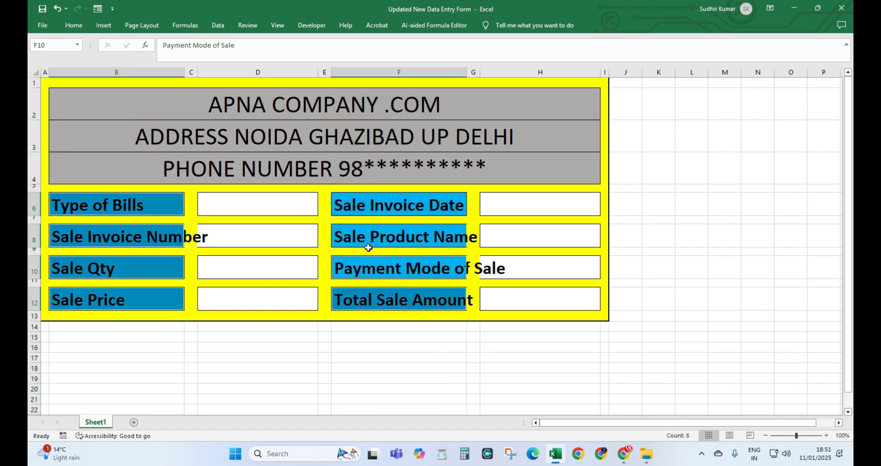
{"action": "left_click", "coordinate": [371, 236], "text": "ctrl"}
{"action": "left_click", "coordinate": [375, 210], "text": "ctrl"}
{"action": "left_click", "coordinate": [73, 25]}
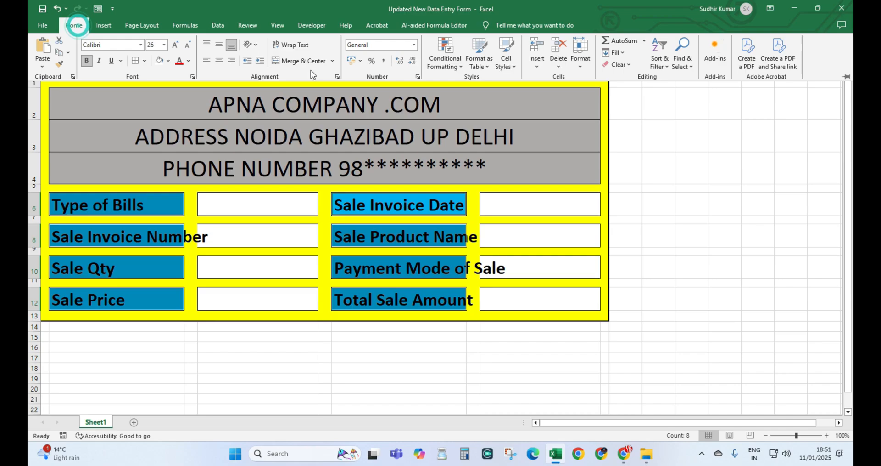
{"action": "left_click", "coordinate": [291, 44]}
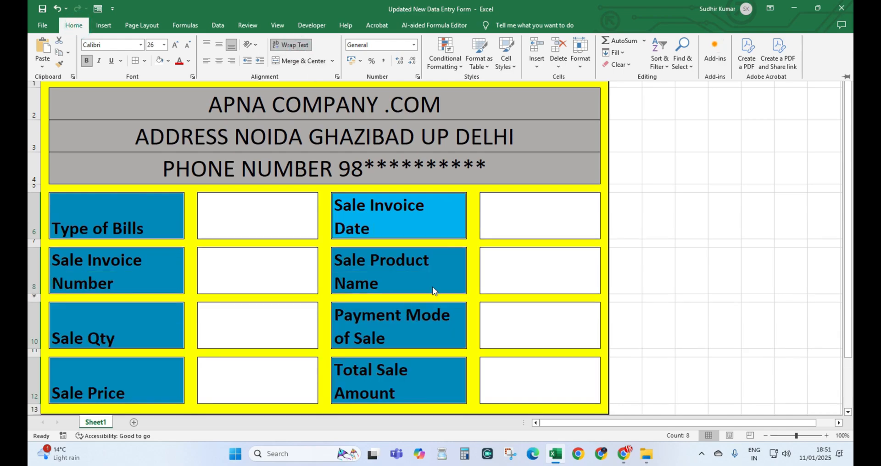
Step: Align the eight field labels to the vertical middle and left, and reduce their font size by two increments
{"action": "left_click", "coordinate": [219, 45]}
{"action": "left_click", "coordinate": [207, 61]}
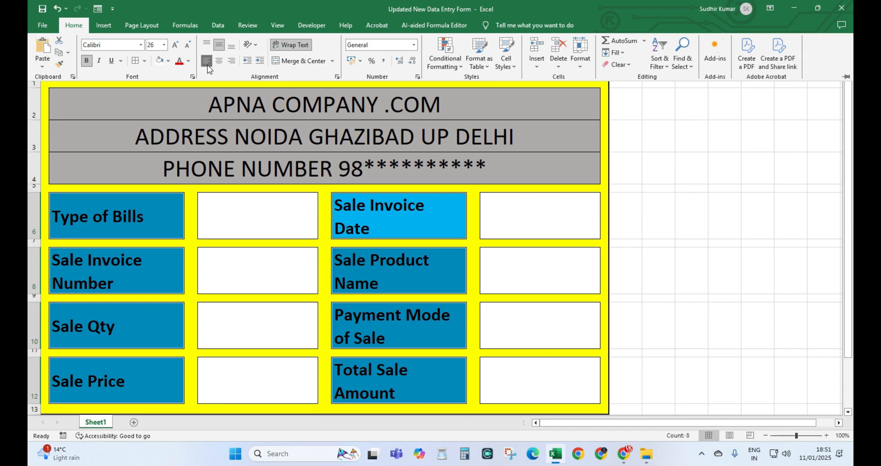
{"action": "left_click", "coordinate": [187, 45]}
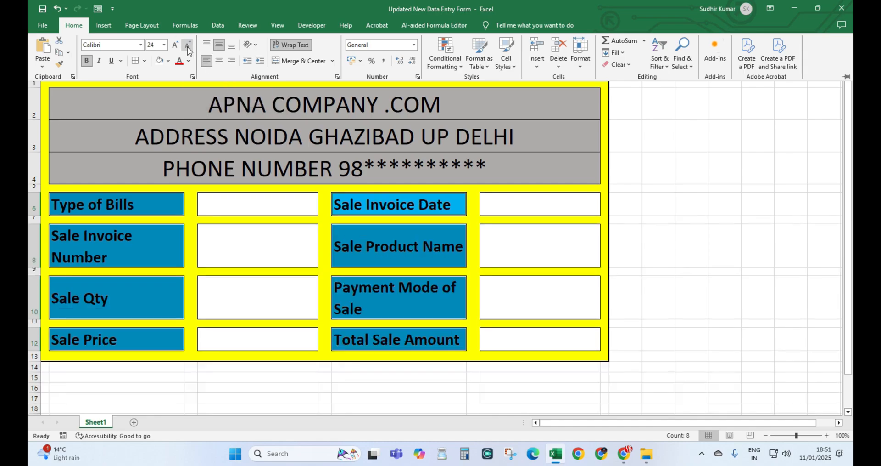
{"action": "left_click", "coordinate": [188, 48]}
{"action": "left_click", "coordinate": [412, 245]}
{"action": "left_click", "coordinate": [146, 208]}
Step: Resize form rows 6, 8, 10 and 12 together and make spacer row 11 taller
{"action": "left_click", "coordinate": [34, 207]}
{"action": "left_click", "coordinate": [34, 245], "text": "ctrl"}
{"action": "left_click", "coordinate": [35, 292], "text": "ctrl"}
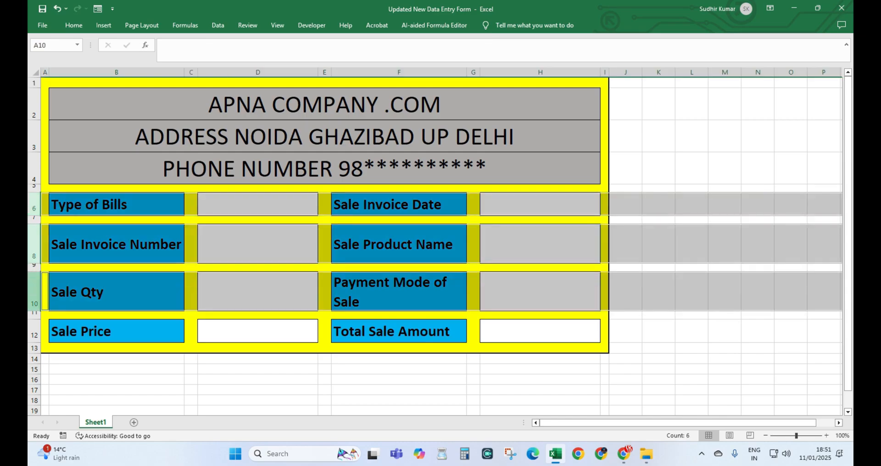
{"action": "left_click", "coordinate": [35, 334], "text": "ctrl"}
{"action": "left_click_drag", "start_coordinate": [35, 311], "coordinate": [35, 290]}
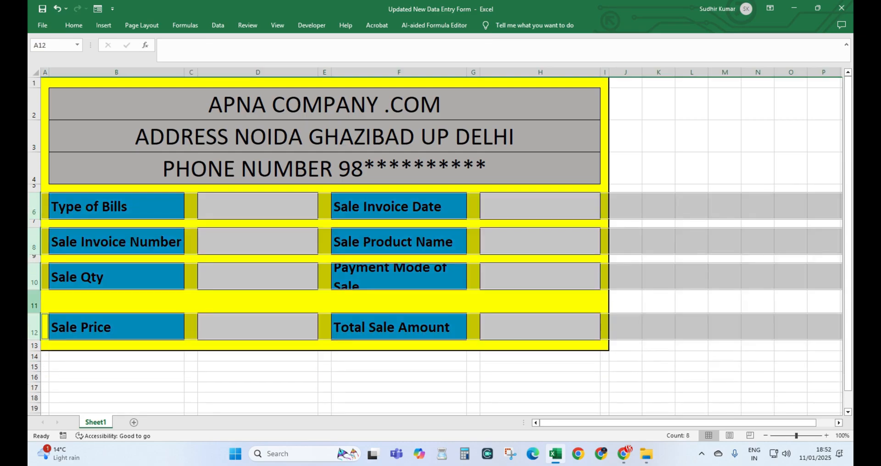
{"action": "left_click_drag", "start_coordinate": [35, 313], "coordinate": [36, 341]}
{"action": "left_click", "coordinate": [31, 293]}
Step: Make form rows 6, 8, 10 and 12 one equal, taller height so the two-line payment mode label fits
{"action": "left_click", "coordinate": [34, 207]}
{"action": "left_click", "coordinate": [33, 247], "text": "ctrl"}
{"action": "left_click", "coordinate": [34, 291], "text": "ctrl"}
{"action": "left_click", "coordinate": [34, 354], "text": "ctrl"}
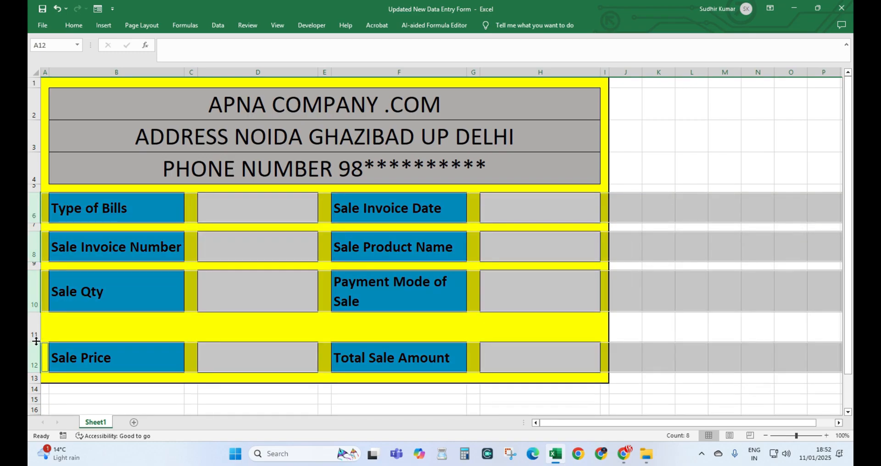
{"action": "left_click_drag", "start_coordinate": [33, 312], "coordinate": [34, 270]}
{"action": "left_click", "coordinate": [133, 303]}
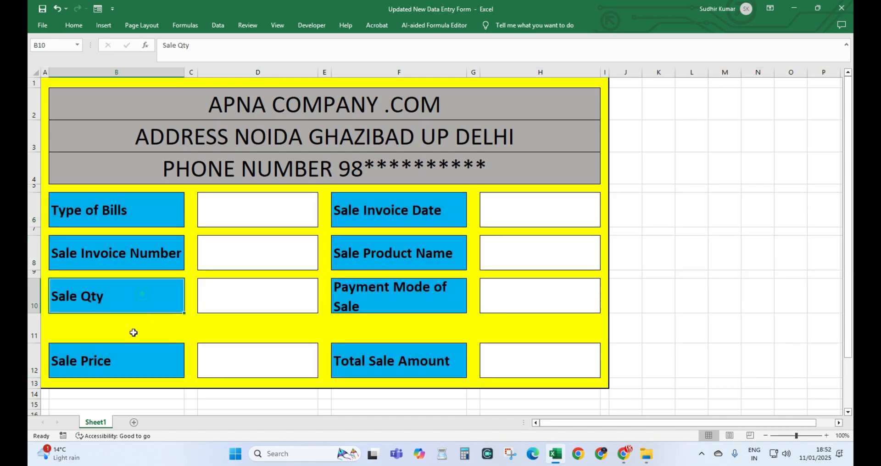
Step: Shrink spacer row 11 together with spacer rows 7 and 9 to one equal narrow height
{"action": "left_click", "coordinate": [34, 330]}
{"action": "left_click", "coordinate": [34, 274], "text": "ctrl"}
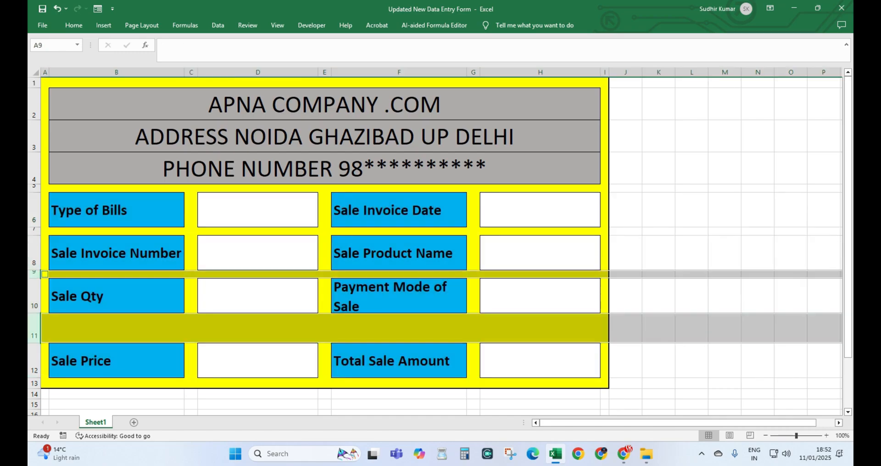
{"action": "left_click", "coordinate": [34, 231], "text": "ctrl"}
{"action": "left_click_drag", "start_coordinate": [35, 341], "coordinate": [34, 321]}
{"action": "left_click", "coordinate": [287, 260]}
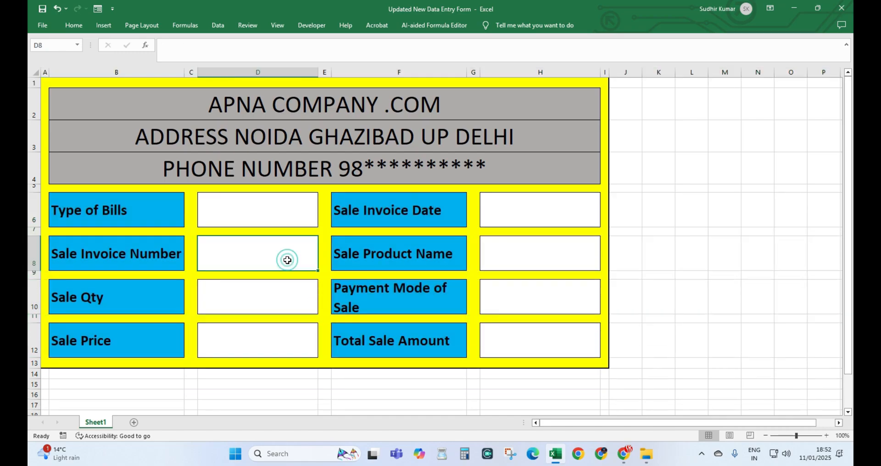
Step: Add list data validation to the Type of Bills entry cell D6 with the source Sale,Purchace
{"action": "left_click", "coordinate": [285, 214]}
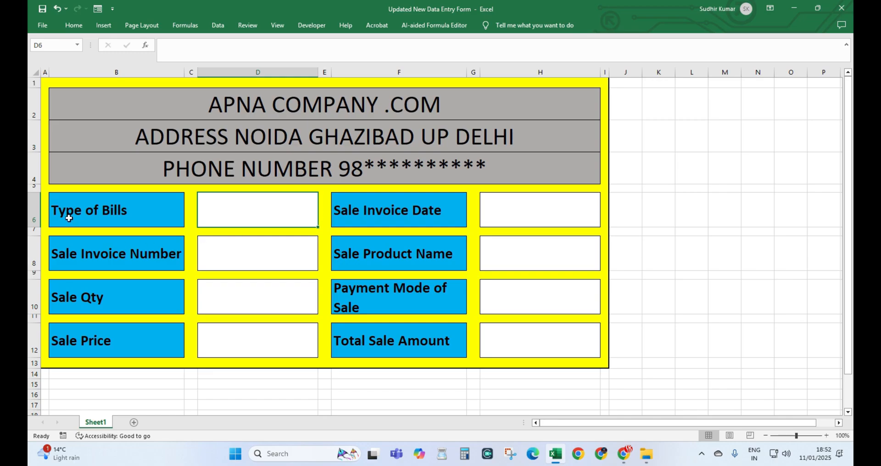
{"action": "left_click", "coordinate": [258, 211]}
{"action": "left_click", "coordinate": [238, 210]}
{"action": "left_click", "coordinate": [215, 25]}
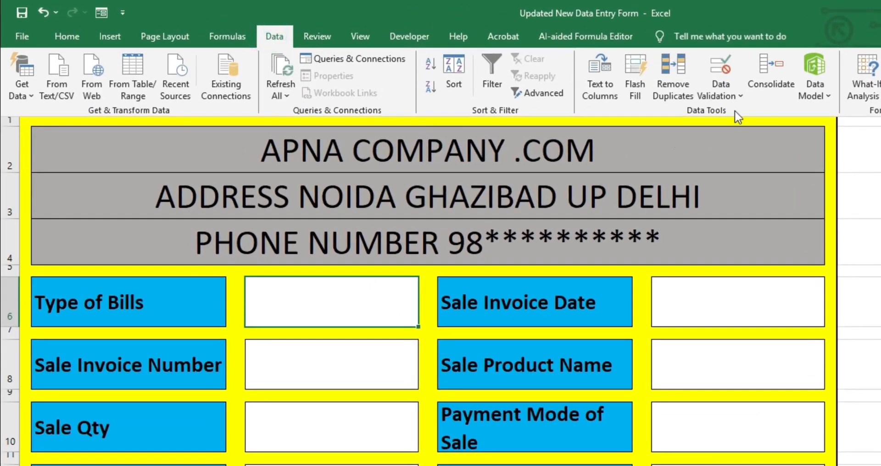
{"action": "left_click", "coordinate": [729, 58]}
{"action": "left_click", "coordinate": [411, 415]}
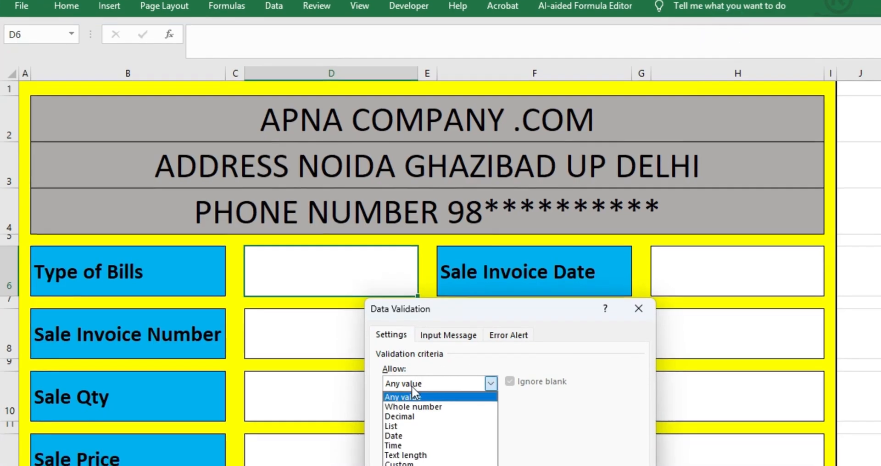
{"action": "left_click", "coordinate": [391, 429]}
{"action": "left_click", "coordinate": [411, 448]}
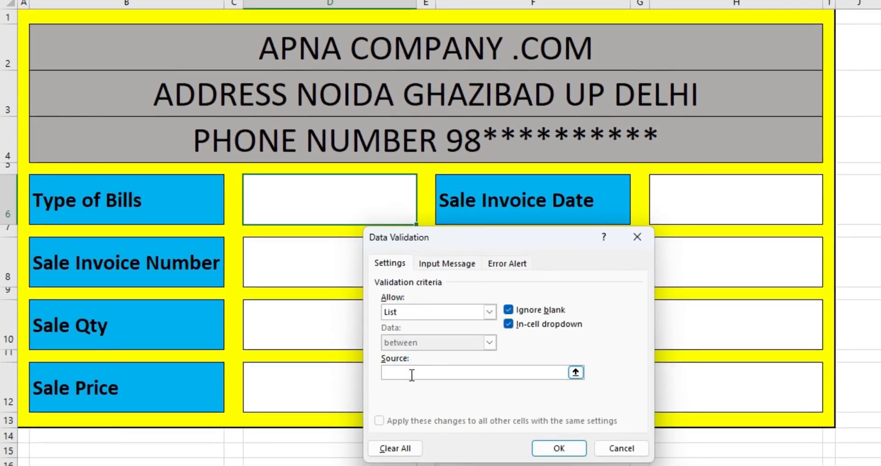
{"action": "type", "text": "Sale,Purchace"}
{"action": "left_click", "coordinate": [558, 446]}
Step: Try out the Type of Bills dropdown in D6 by choosing Sale and Purchace
{"action": "left_click", "coordinate": [419, 217]}
{"action": "left_click", "coordinate": [370, 229]}
{"action": "left_click", "coordinate": [420, 216]}
{"action": "left_click", "coordinate": [387, 246]}
{"action": "left_click", "coordinate": [422, 218]}
{"action": "left_click", "coordinate": [369, 240]}
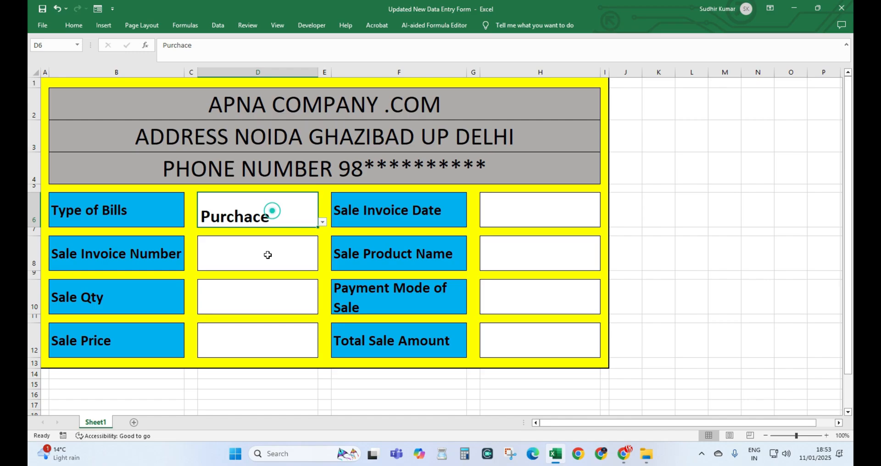
Step: Align all eight entry cells in columns D and H to the vertical middle and horizontal centre
{"action": "left_click", "coordinate": [514, 254]}
{"action": "left_click", "coordinate": [520, 206]}
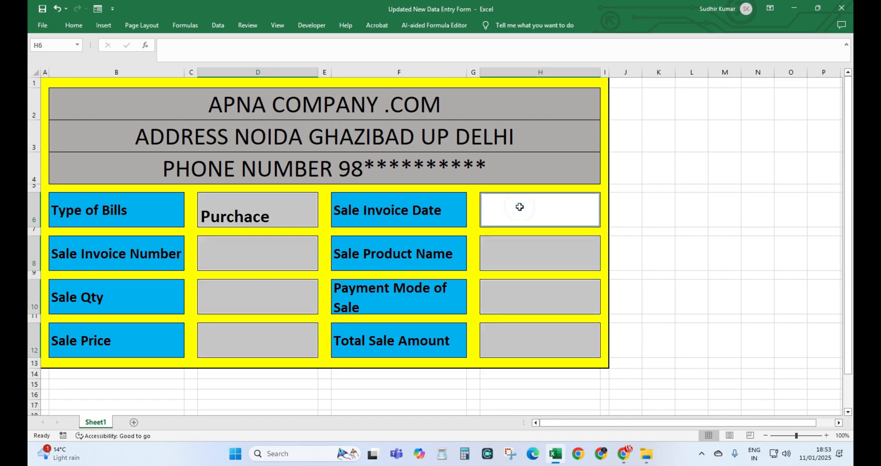
{"action": "left_click", "coordinate": [79, 26]}
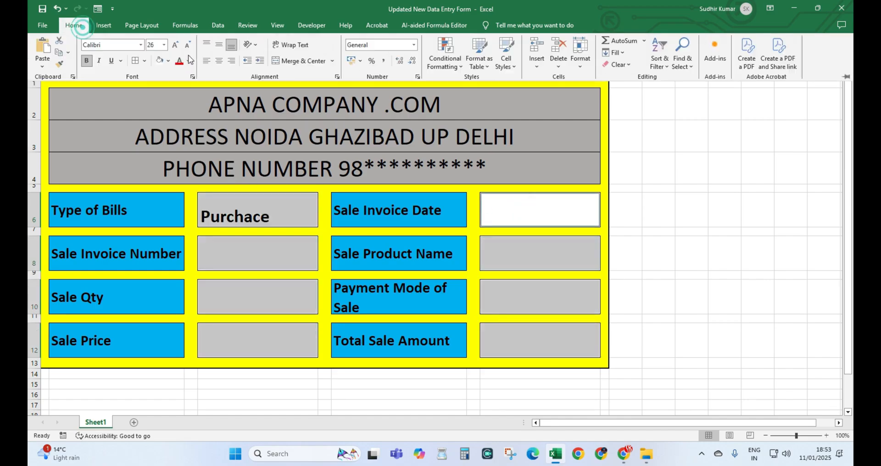
{"action": "left_click", "coordinate": [219, 44]}
{"action": "left_click", "coordinate": [219, 61]}
{"action": "left_click", "coordinate": [256, 257]}
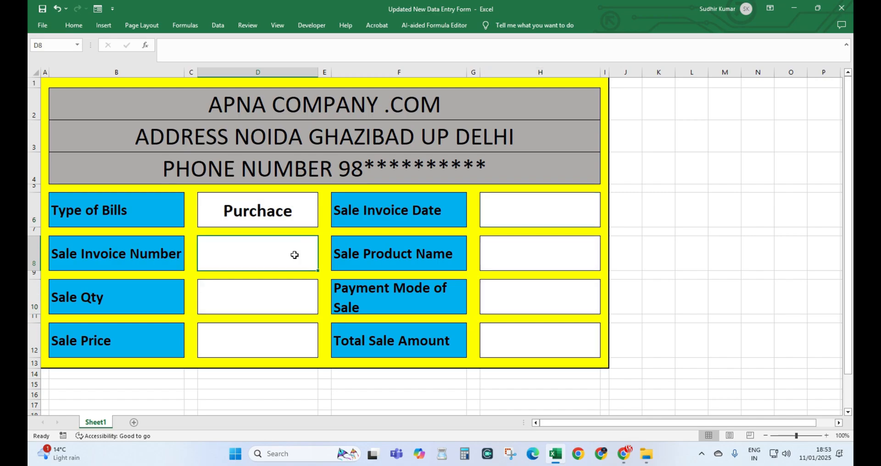
Step: Check the centred Type of Bills cell by choosing Sale and then Purchace from its list
{"action": "left_click", "coordinate": [299, 209]}
{"action": "left_click", "coordinate": [322, 224]}
{"action": "left_click", "coordinate": [290, 231]}
{"action": "left_click", "coordinate": [322, 224]}
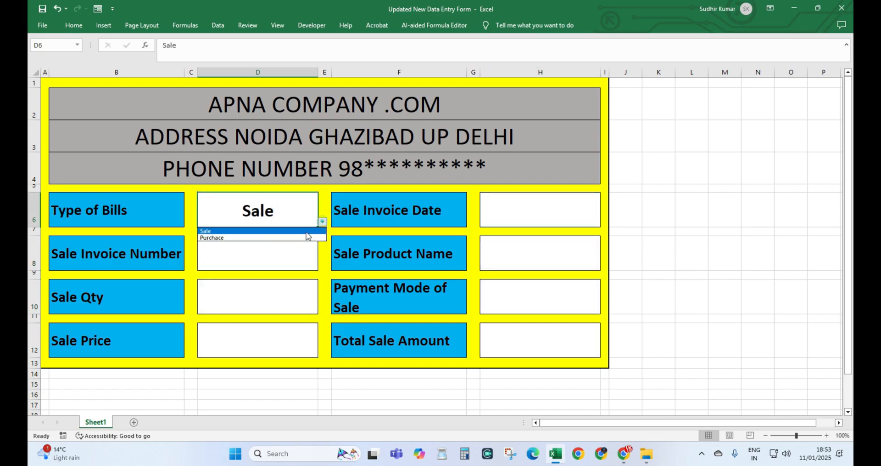
{"action": "left_click", "coordinate": [291, 237]}
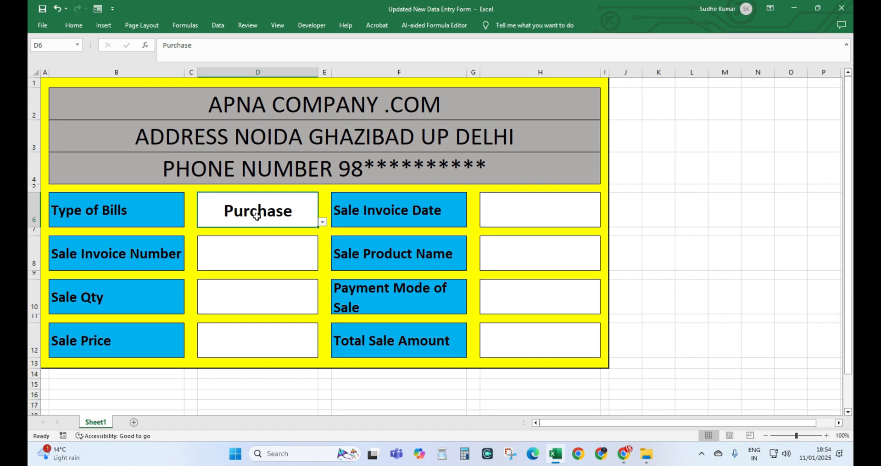
{"action": "left_click", "coordinate": [127, 249]}
{"action": "left_click", "coordinate": [122, 288]}
{"action": "left_click", "coordinate": [118, 337]}
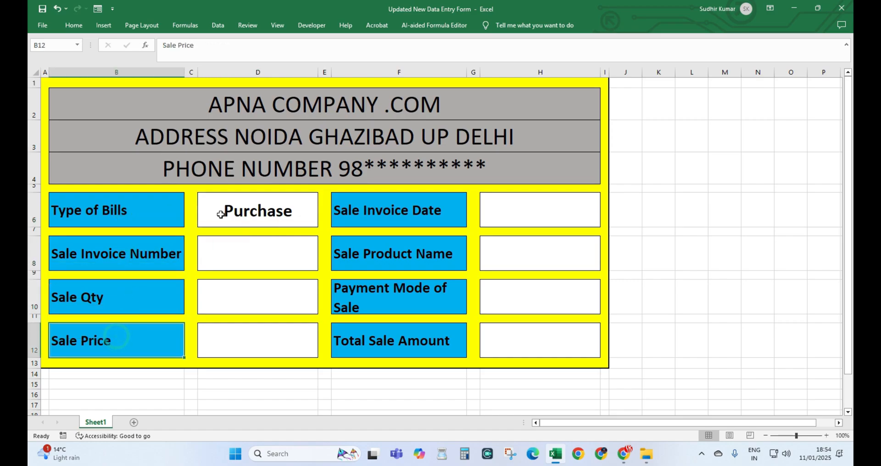
{"action": "left_click", "coordinate": [258, 208]}
{"action": "left_click", "coordinate": [71, 259]}
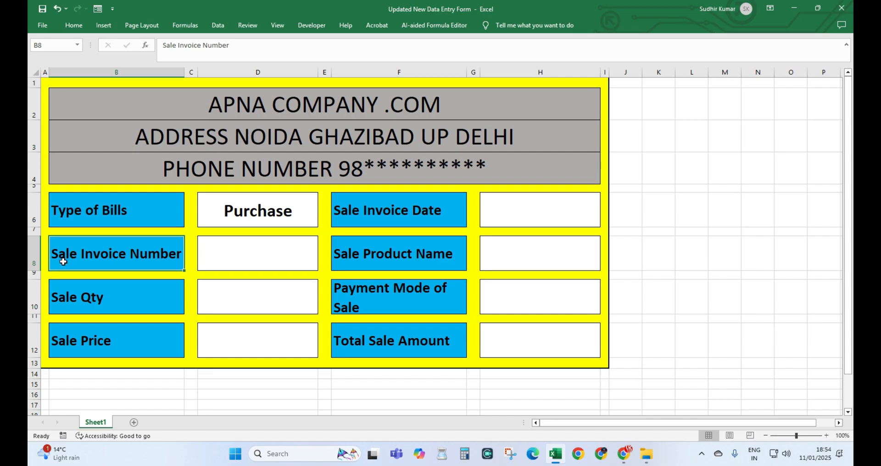
Step: Set Type of Bills to Sale
{"action": "left_click", "coordinate": [295, 210]}
{"action": "left_click", "coordinate": [323, 222]}
{"action": "left_click", "coordinate": [300, 232]}
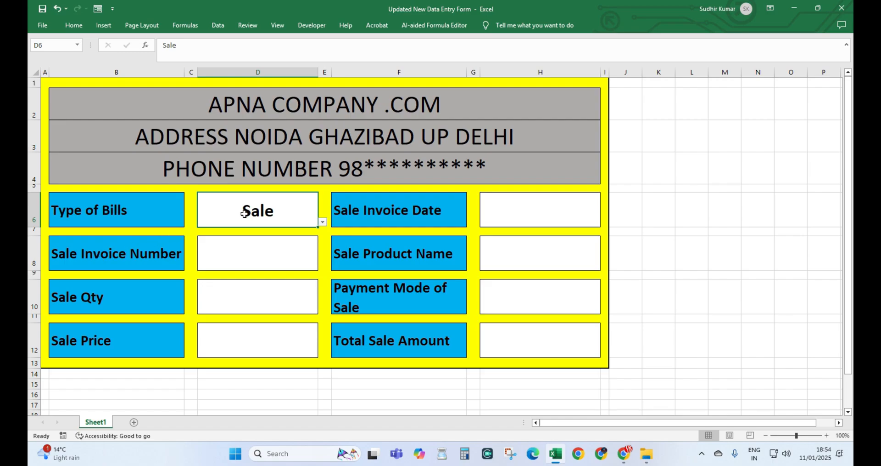
Step: Turn the invoice number label in B8 into the formula =D6&" Invoice Number" so it follows the bill type
{"action": "left_click", "coordinate": [91, 258]}
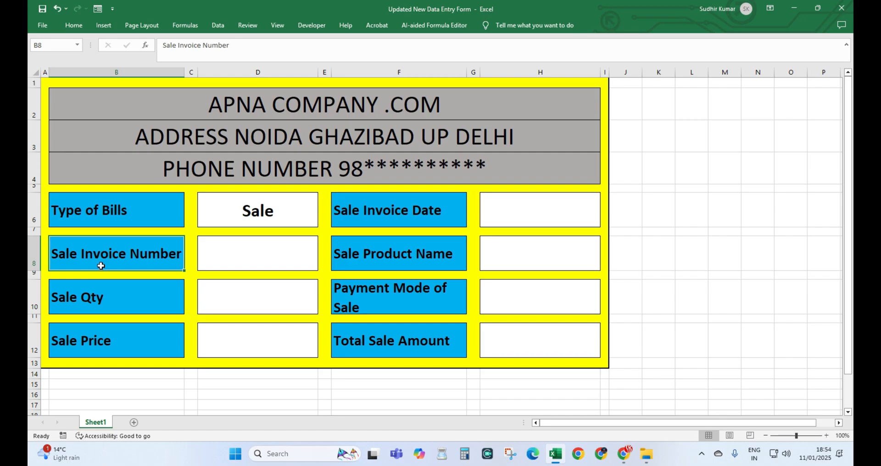
{"action": "key", "text": "F2"}
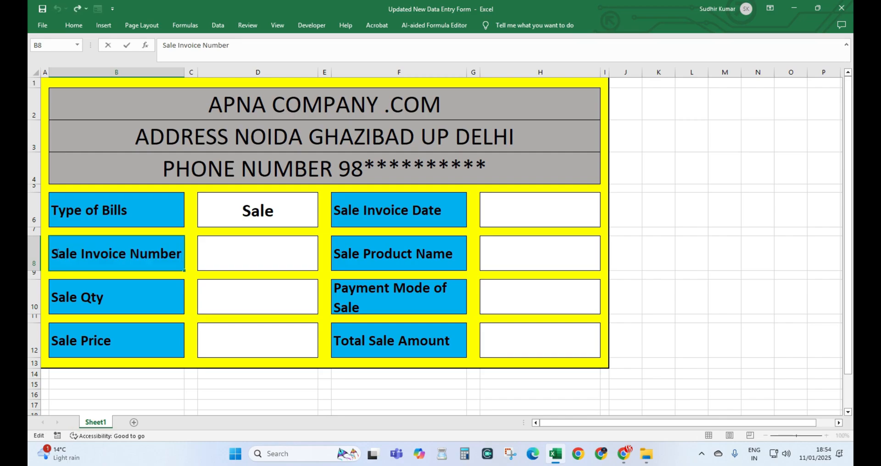
{"action": "type", "text": "="}
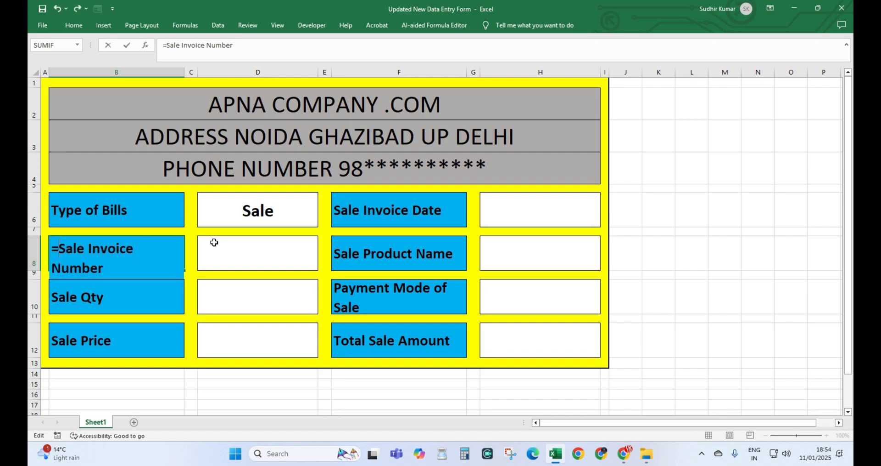
{"action": "left_click", "coordinate": [240, 210]}
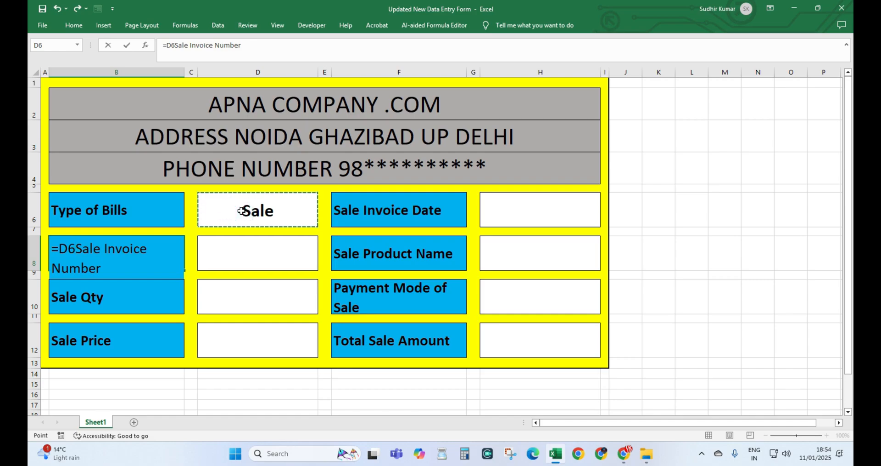
{"action": "key", "text": "Delete"}
{"action": "key", "text": "Delete"}
{"action": "key", "text": "Delete"}
{"action": "key", "text": "Delete"}
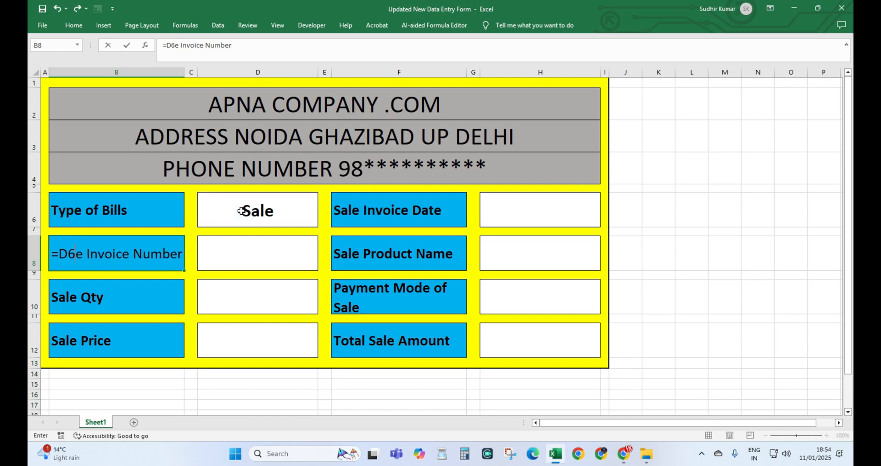
{"action": "type", "text": "&"}
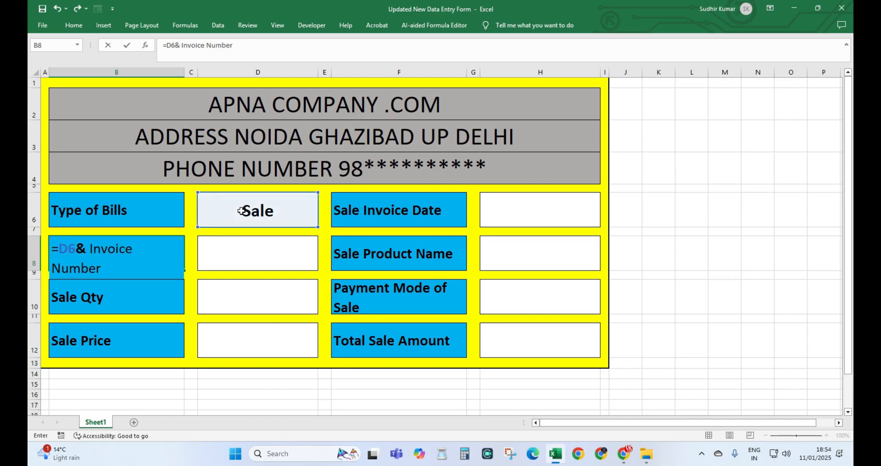
{"action": "type", "text": "\""}
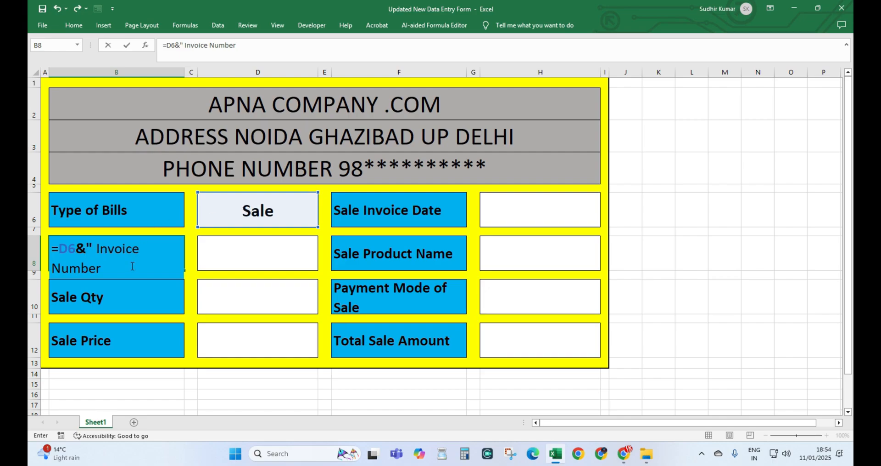
{"action": "key", "text": "Return"}
{"action": "left_click", "coordinate": [118, 255]}
Step: Switch Type of Bills to Purchase to test the invoice number label formula
{"action": "left_click", "coordinate": [305, 202]}
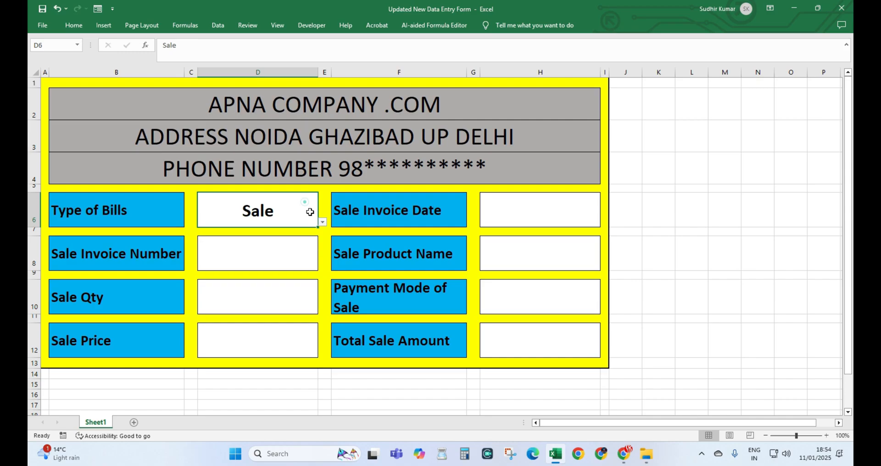
{"action": "left_click", "coordinate": [323, 222]}
{"action": "left_click", "coordinate": [304, 237]}
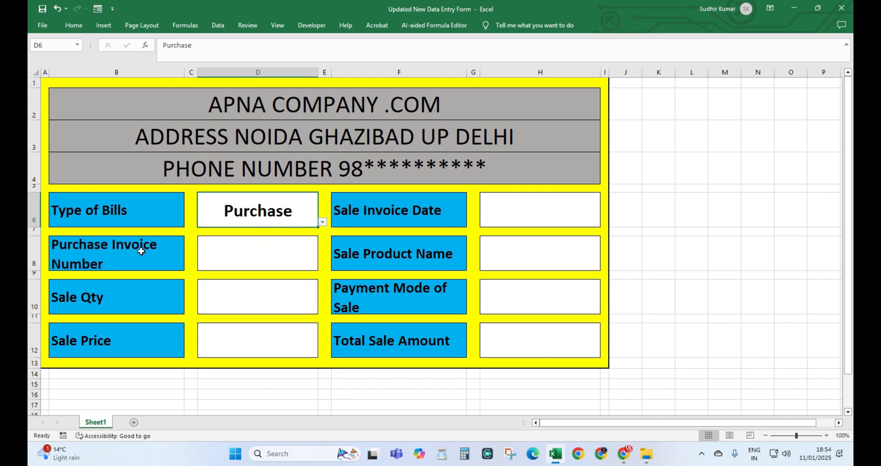
Step: Convert the quantity label in B10 to the formula =D6&" Sale Qty"
{"action": "left_click", "coordinate": [119, 295]}
{"action": "double_click", "coordinate": [133, 299]}
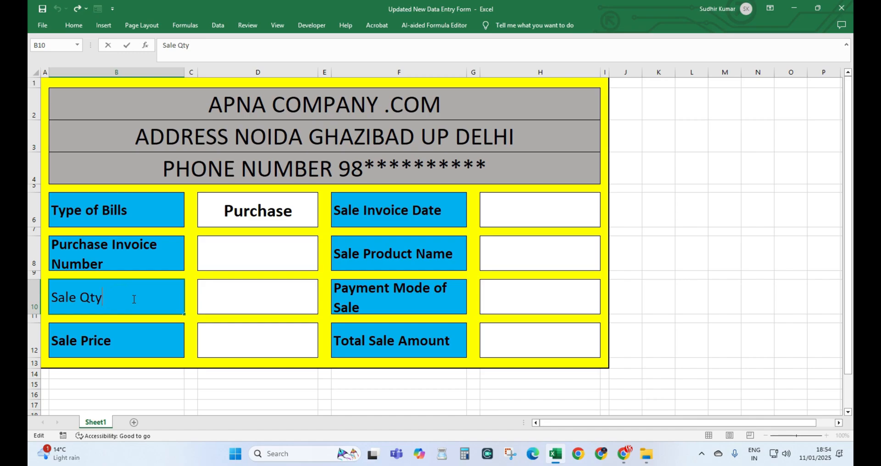
{"action": "key", "text": "Home"}
{"action": "type", "text": "="}
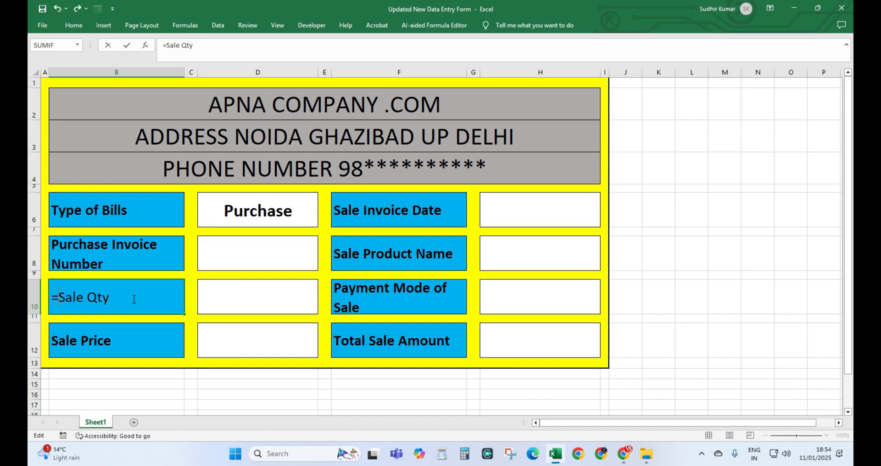
{"action": "left_click", "coordinate": [232, 212]}
{"action": "type", "text": "&"}
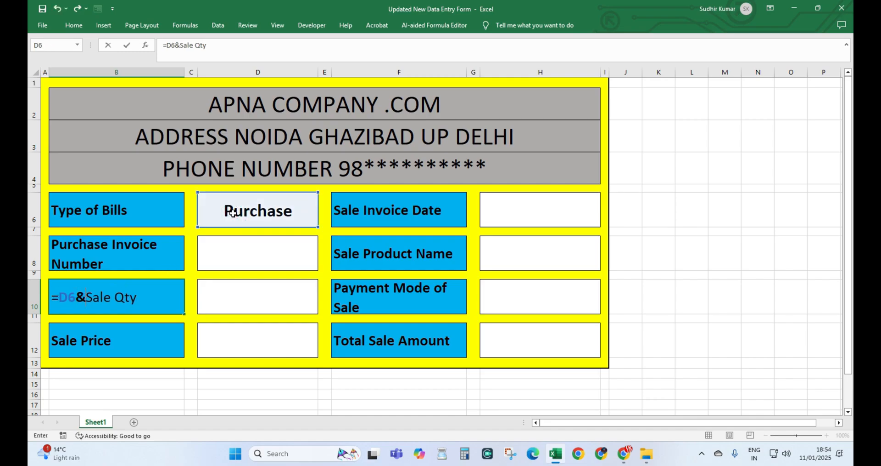
{"action": "type", "text": "\""}
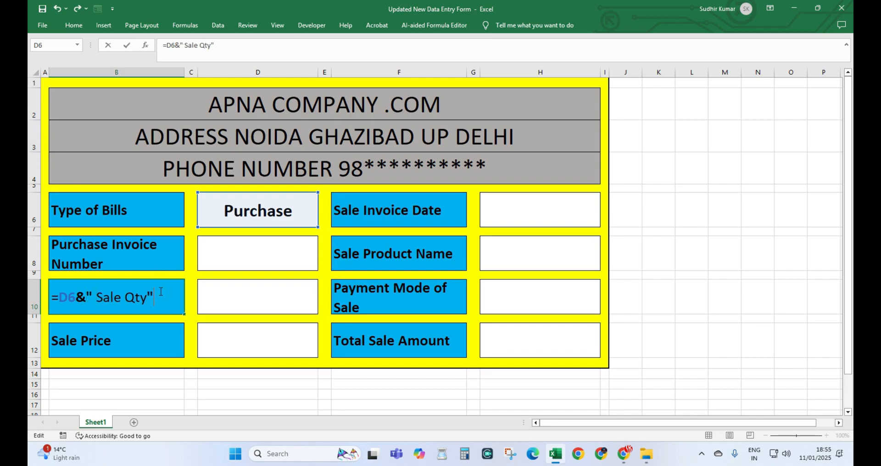
{"action": "key", "text": "Return"}
{"action": "left_click", "coordinate": [148, 296]}
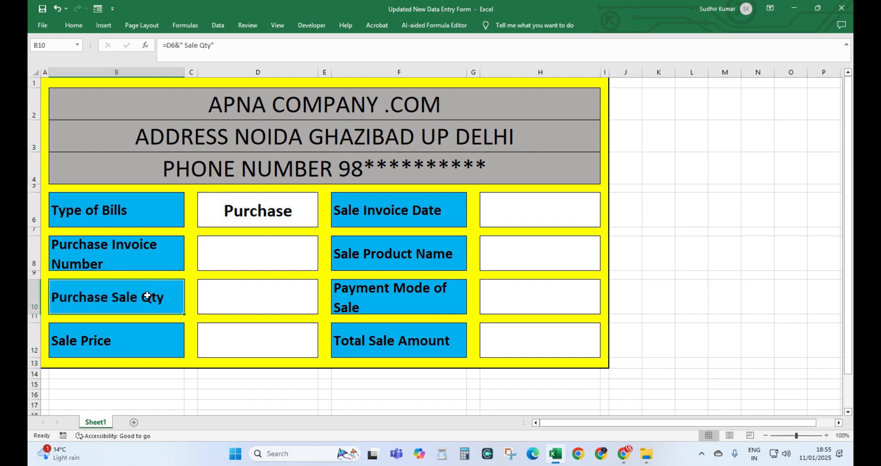
Step: Remove the word Sale from the quantity label formula in B10, leaving =D6&" Qty"
{"action": "double_click", "coordinate": [145, 296]}
{"action": "key", "text": "Delete"}
{"action": "key", "text": "Delete"}
{"action": "key", "text": "Delete"}
{"action": "key", "text": "Delete"}
{"action": "key", "text": "Delete"}
{"action": "key", "text": "Return"}
{"action": "left_click", "coordinate": [167, 288]}
Step: Convert the price label in B12 to the formula =D6&" Price" so it follows the bill type
{"action": "left_click", "coordinate": [146, 340]}
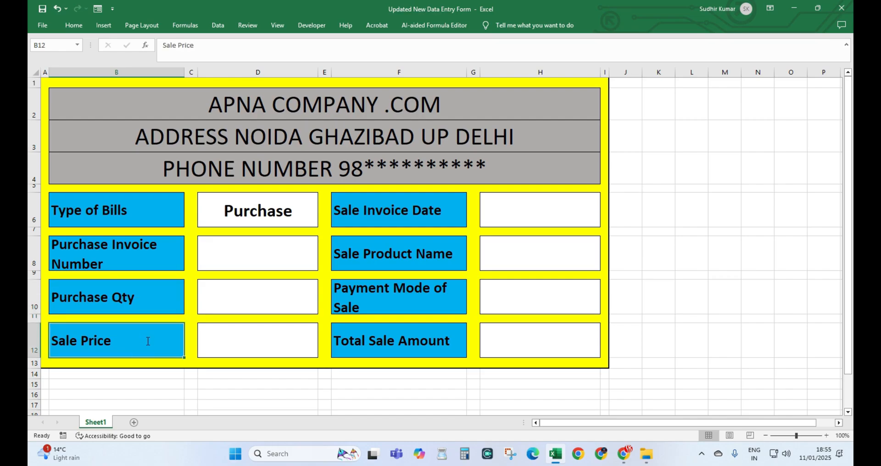
{"action": "double_click", "coordinate": [147, 341]}
{"action": "key", "text": "Home"}
{"action": "type", "text": "="}
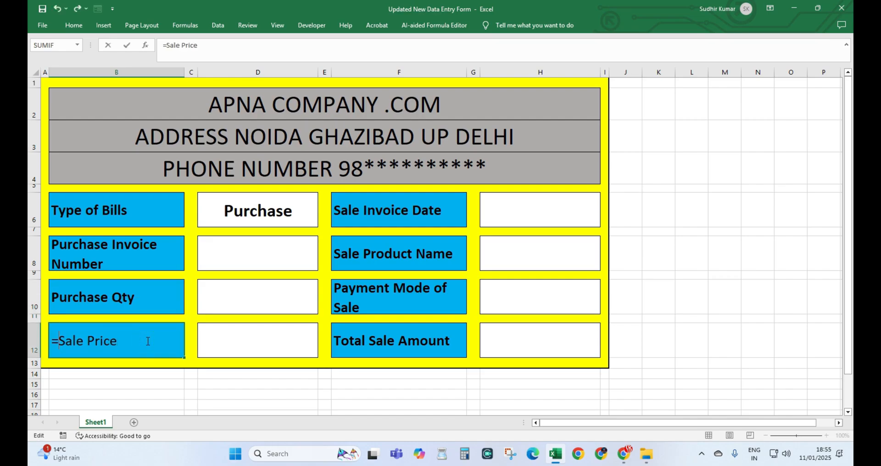
{"action": "left_click", "coordinate": [242, 211]}
{"action": "type", "text": "&"}
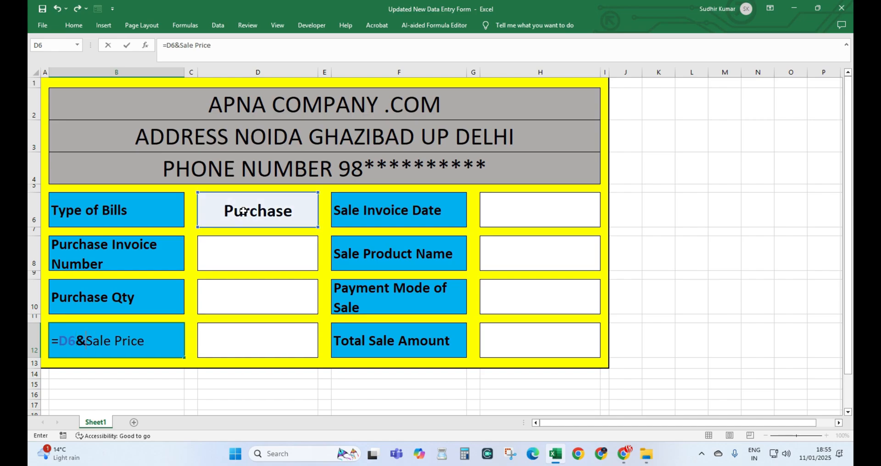
{"action": "key", "text": "Delete"}
{"action": "key", "text": "Delete"}
{"action": "key", "text": "Delete"}
{"action": "key", "text": "Delete"}
{"action": "type", "text": "\""}
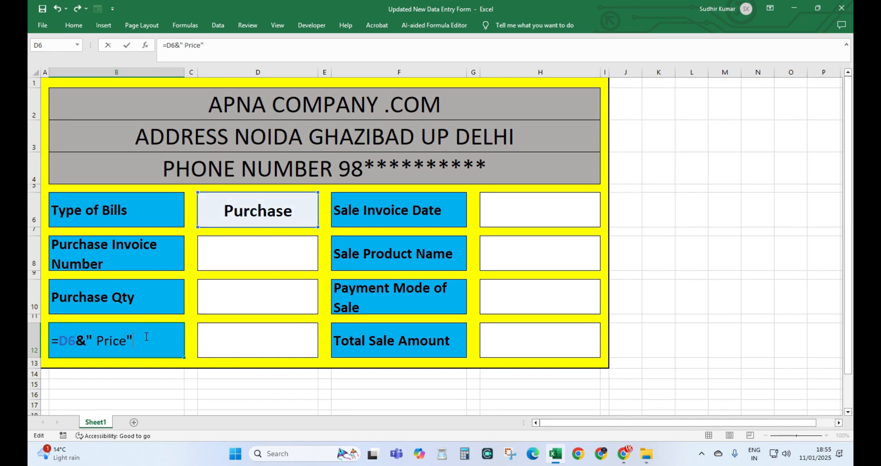
{"action": "key", "text": "Return"}
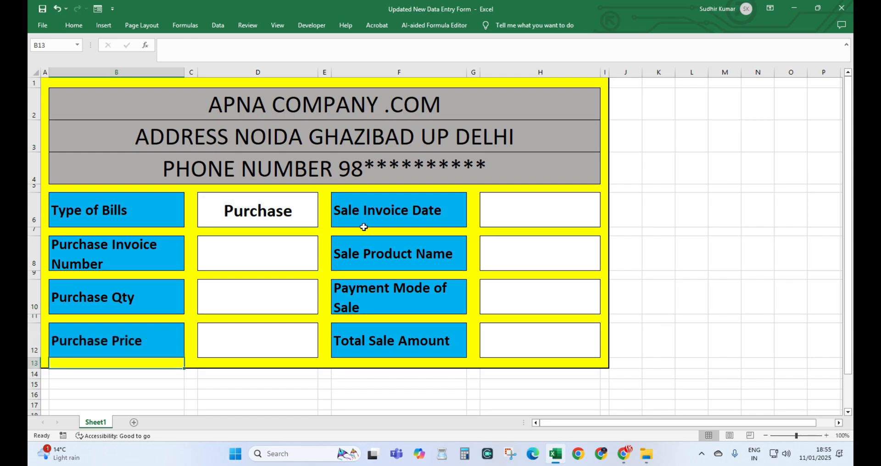
Step: Convert the invoice date label in F6 to a formula joining the bill type in D6 with " Invoice Date"
{"action": "left_click", "coordinate": [375, 210]}
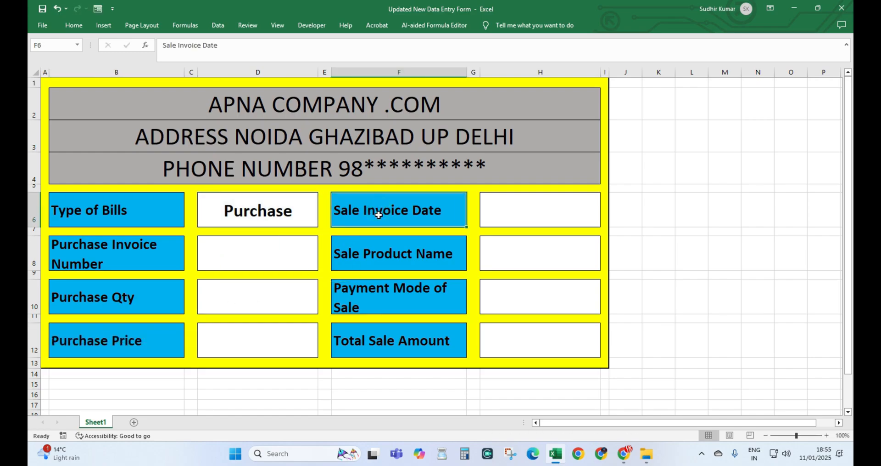
{"action": "double_click", "coordinate": [370, 217]}
{"action": "type", "text": "="}
{"action": "left_click", "coordinate": [272, 204]}
{"action": "type", "text": "&\""}
{"action": "left_click", "coordinate": [305, 57]}
{"action": "type", "text": "\""}
{"action": "key", "text": "Return"}
{"action": "key", "text": "Return"}
Step: Make the product name, payment mode and total amount labels in column F follow D6, using ="Total "&D6&" Amount" in F12
{"action": "left_click", "coordinate": [276, 216]}
{"action": "key", "text": "Delete"}
{"action": "key", "text": "Delete"}
{"action": "key", "text": "Delete"}
{"action": "key", "text": "Delete"}
{"action": "type", "text": "&\""}
{"action": "key", "text": "End"}
{"action": "type", "text": "\""}
{"action": "key", "text": "Return"}
{"action": "left_click", "coordinate": [411, 330]}
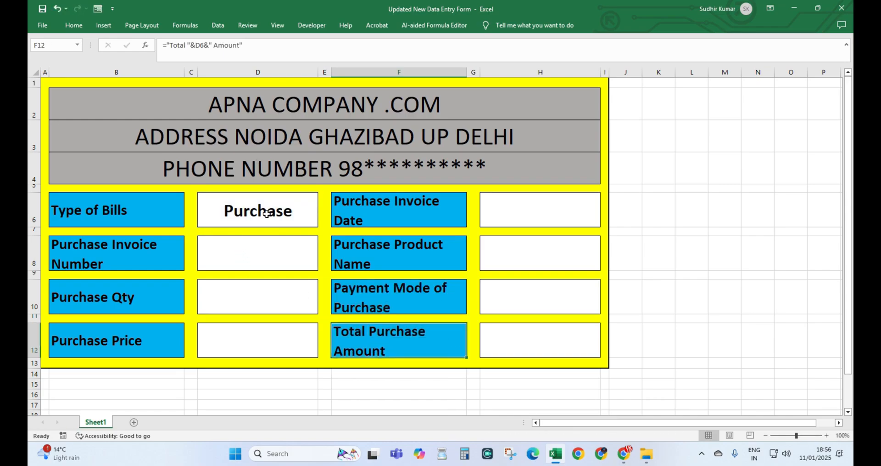
Step: Switch Type of Bills to Sale and back to Purchase to test all the label formulas
{"action": "left_click", "coordinate": [264, 211]}
{"action": "left_click", "coordinate": [322, 223]}
{"action": "left_click", "coordinate": [304, 230]}
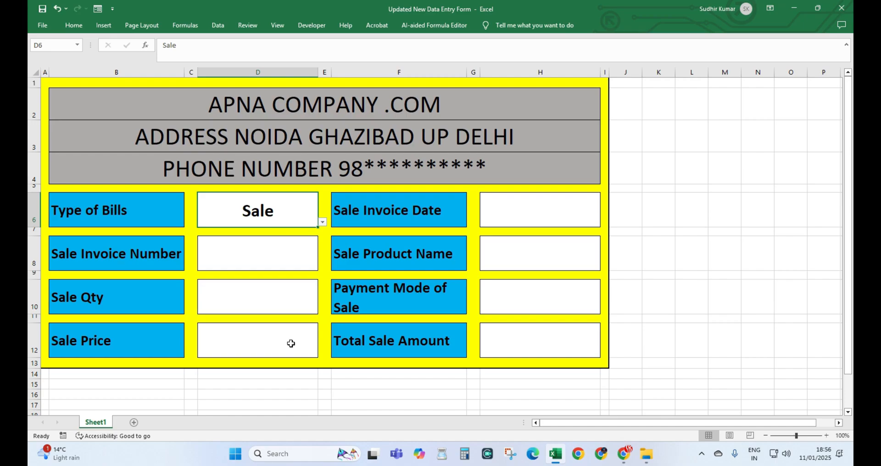
{"action": "left_click", "coordinate": [322, 222]}
{"action": "left_click", "coordinate": [281, 236]}
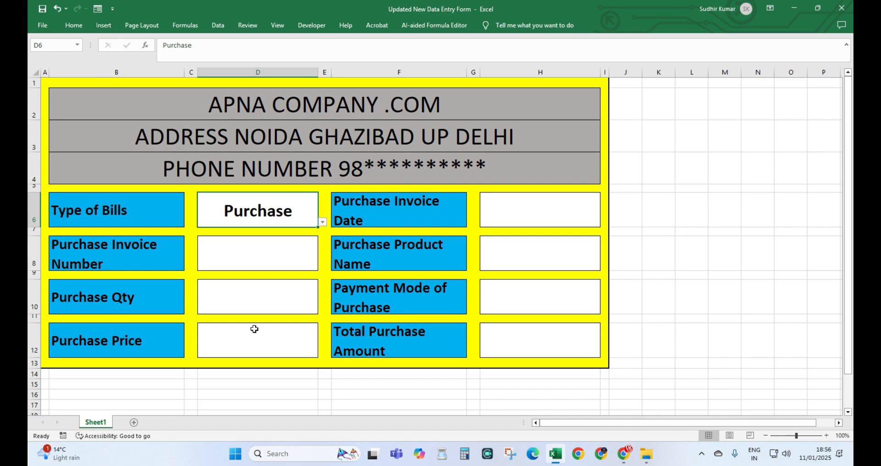
Step: Enter the text dsds in the quantity field D10 as a test and clear it again
{"action": "left_click", "coordinate": [90, 262]}
{"action": "left_click", "coordinate": [204, 258]}
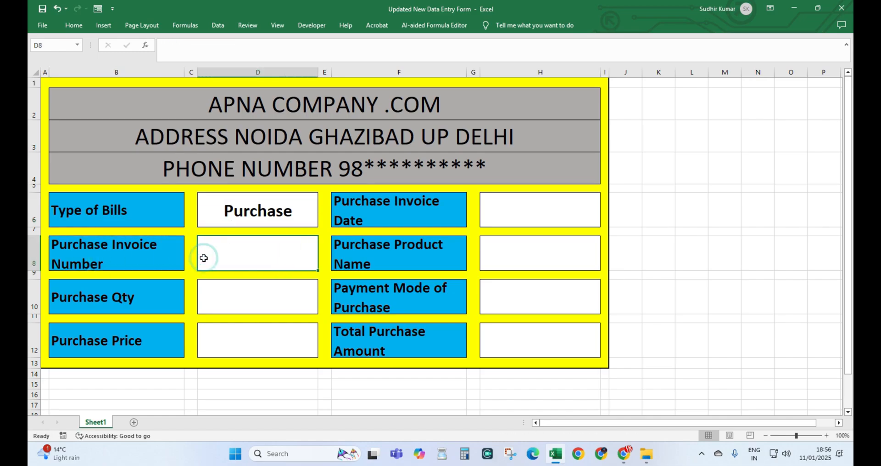
{"action": "key", "text": "Escape"}
{"action": "left_click", "coordinate": [250, 293]}
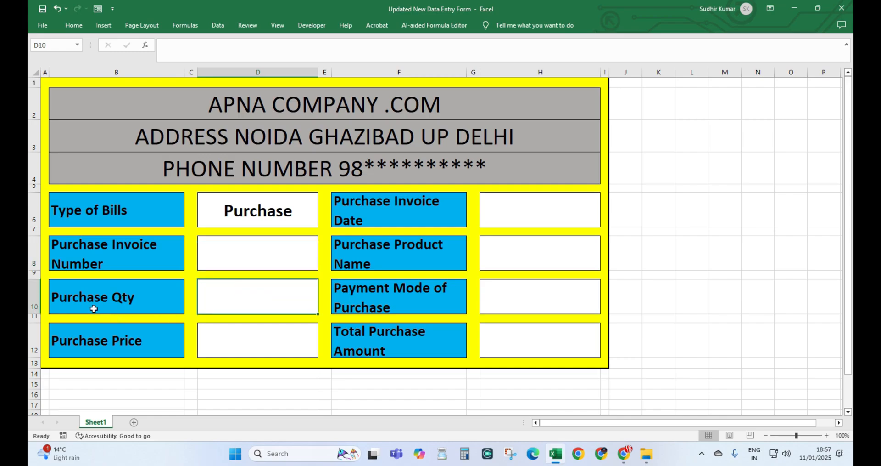
{"action": "left_click", "coordinate": [231, 302]}
{"action": "type", "text": "dsds"}
{"action": "left_click", "coordinate": [244, 330]}
{"action": "left_click", "coordinate": [250, 299]}
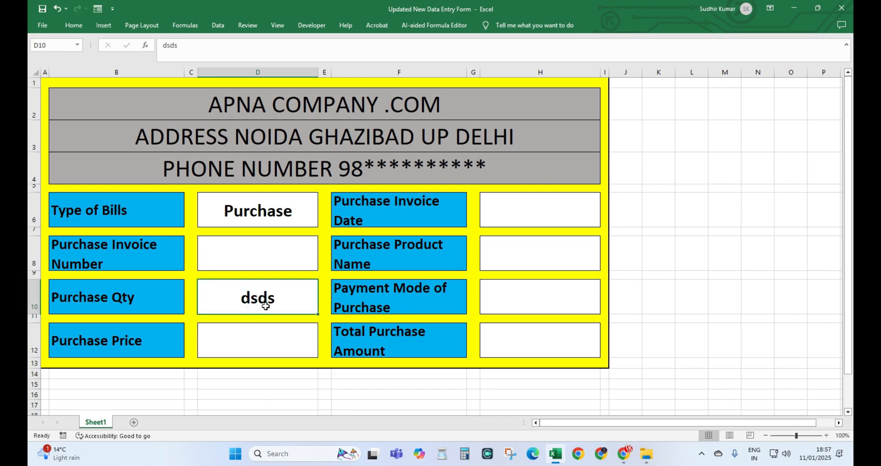
{"action": "key", "text": "Delete"}
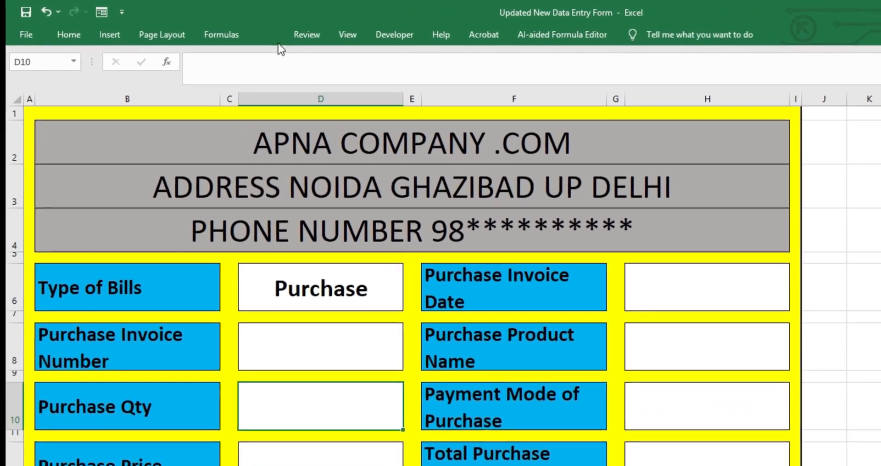
Step: Restrict the quantity field D10 to numbers with a custom data validation rule using =isnumber(D10)
{"action": "left_click", "coordinate": [218, 25]}
{"action": "left_click", "coordinate": [730, 65]}
{"action": "left_click_drag", "start_coordinate": [504, 339], "coordinate": [734, 243]}
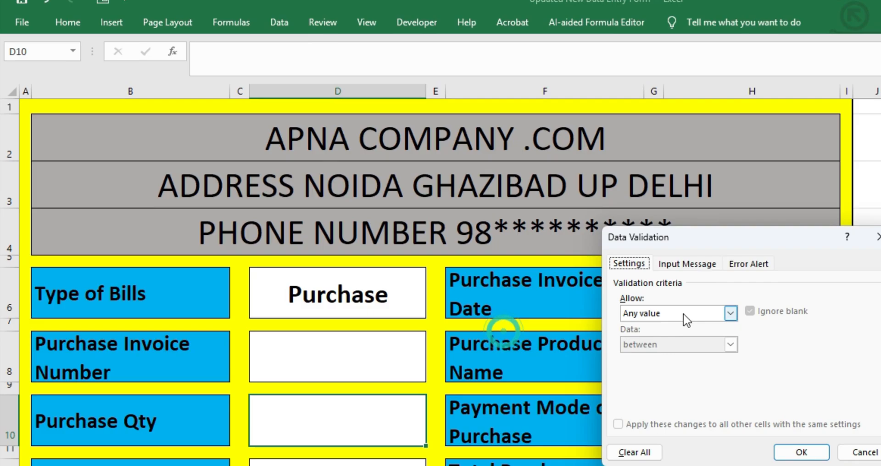
{"action": "left_click", "coordinate": [685, 316]}
{"action": "left_click", "coordinate": [663, 389]}
{"action": "left_click", "coordinate": [665, 375]}
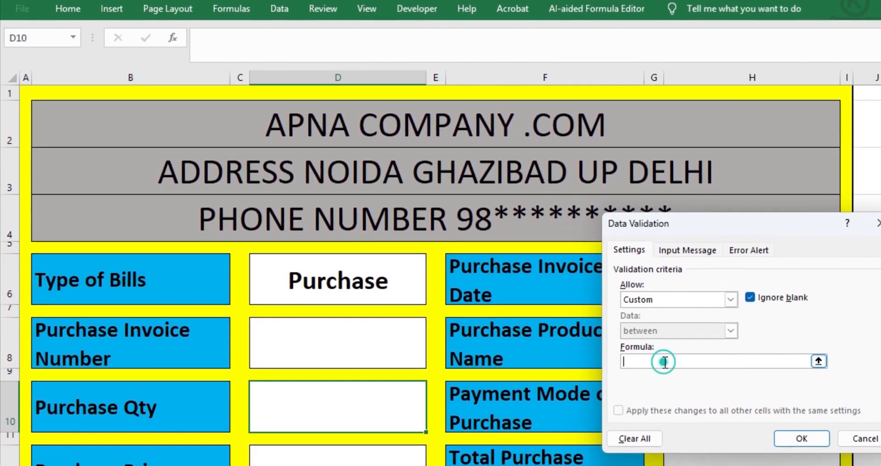
{"action": "type", "text": "=isnumber"}
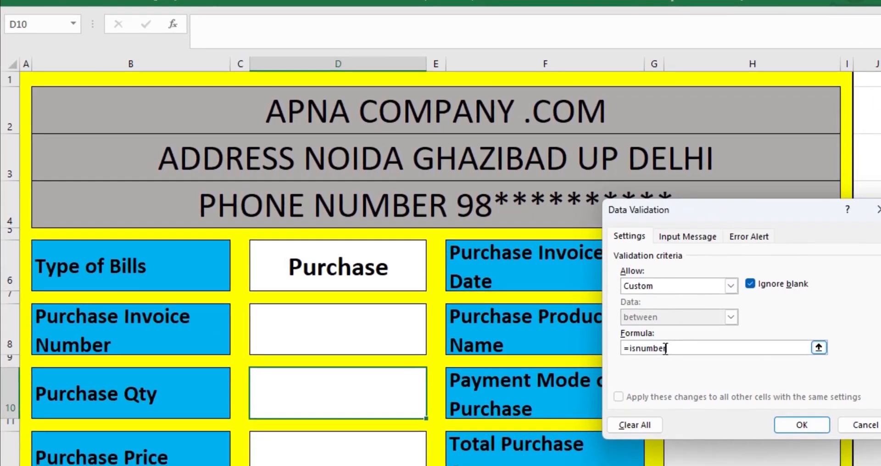
{"action": "type", "text": "("}
{"action": "left_click", "coordinate": [286, 376]}
{"action": "type", "text": ")"}
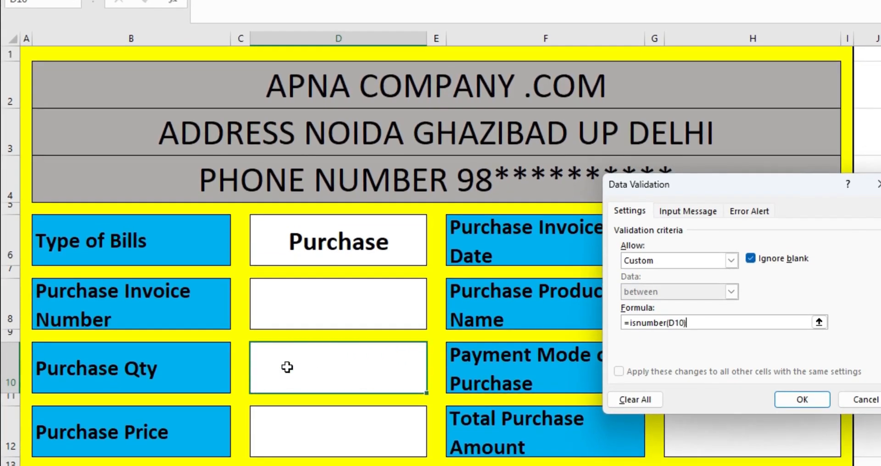
{"action": "left_click", "coordinate": [803, 399]}
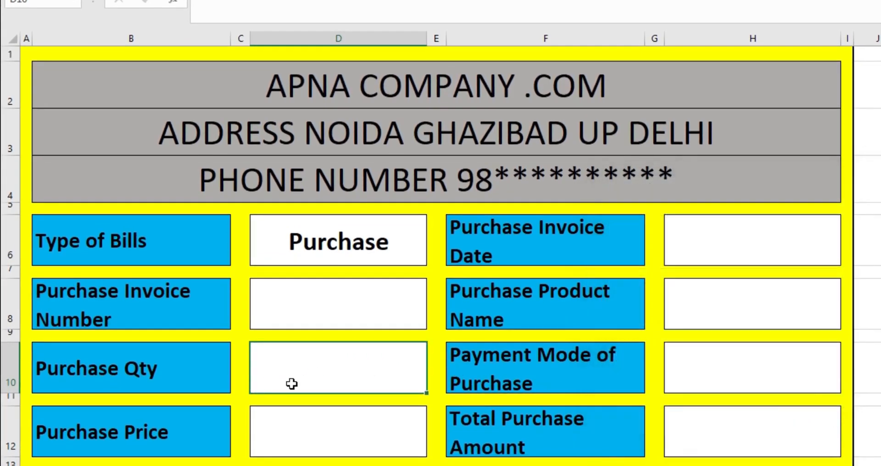
Step: Test the quantity field's validation with the text dsds, and enter 12 as the quantity instead
{"action": "type", "text": "dsds"}
{"action": "left_click", "coordinate": [340, 448]}
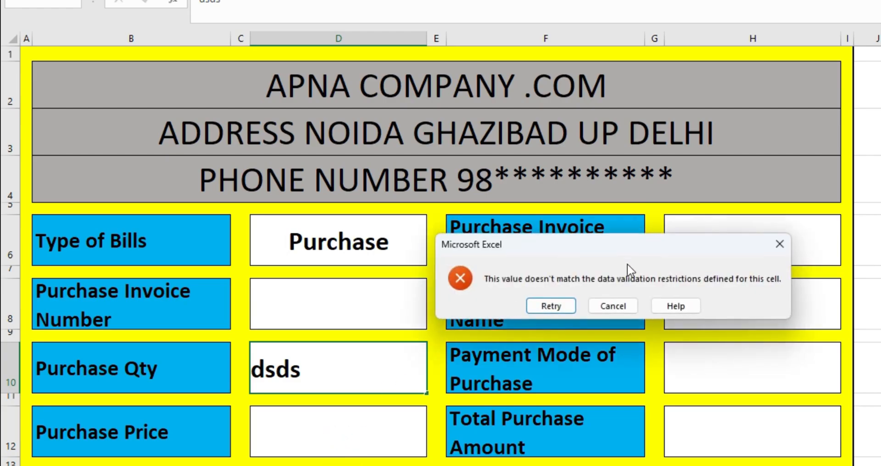
{"action": "key", "text": "Escape"}
{"action": "type", "text": "12"}
{"action": "key", "text": "Return"}
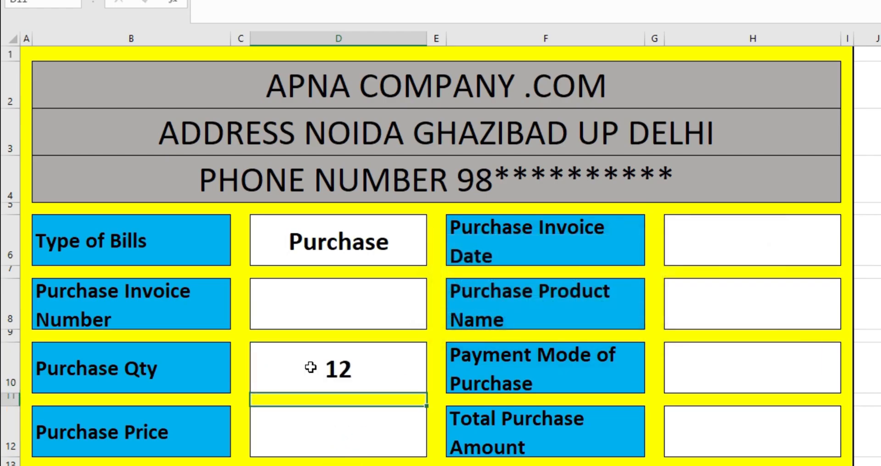
{"action": "left_click", "coordinate": [311, 366]}
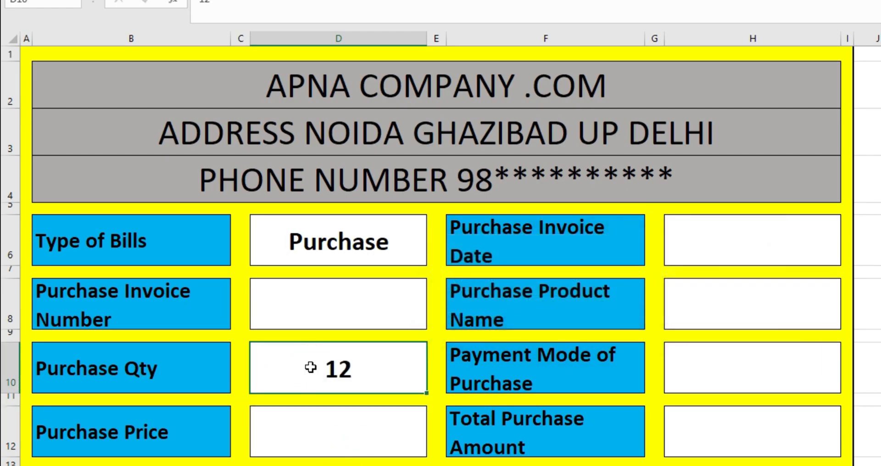
Step: Restrict the price field D12 to numbers with a custom data validation rule using =isnumber(D12)
{"action": "left_click", "coordinate": [327, 432]}
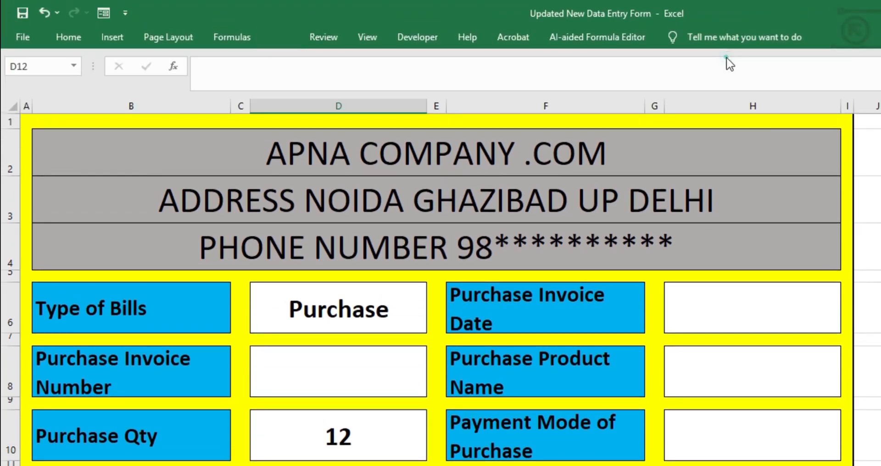
{"action": "left_click", "coordinate": [728, 57]}
{"action": "left_click", "coordinate": [650, 323]}
{"action": "left_click", "coordinate": [651, 408]}
{"action": "left_click", "coordinate": [663, 390]}
{"action": "type", "text": "=isnumber("}
{"action": "left_click", "coordinate": [329, 408]}
{"action": "type", "text": ")"}
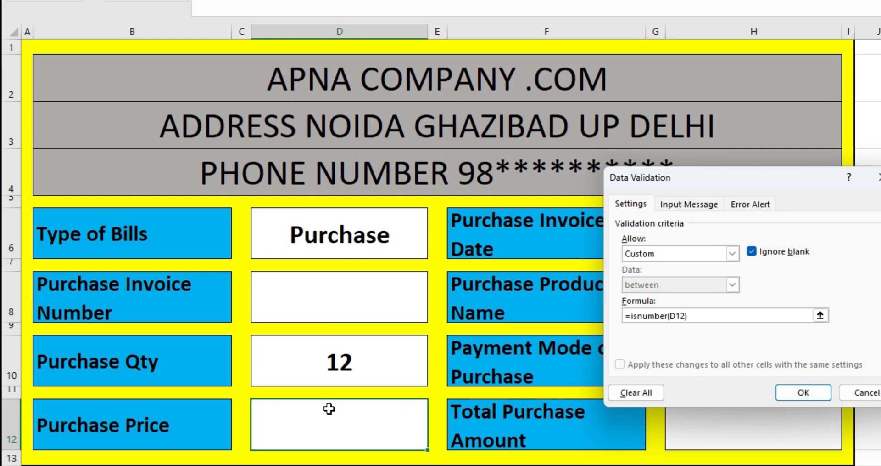
{"action": "left_click", "coordinate": [820, 393]}
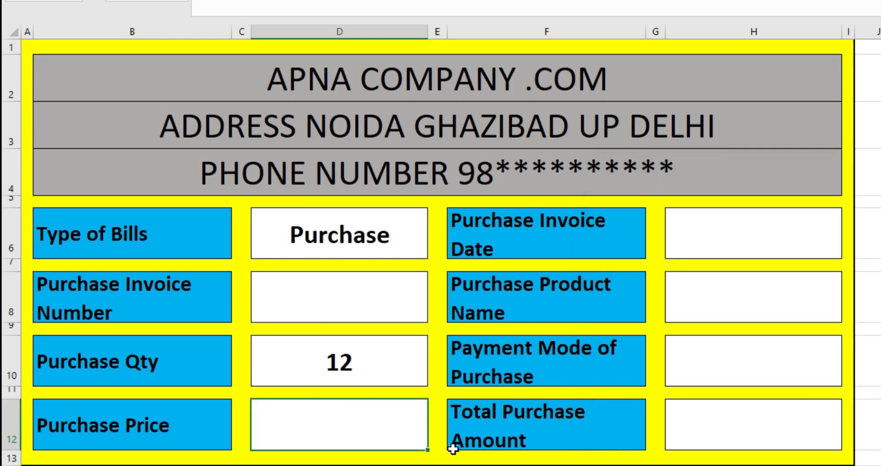
Step: Restrict the total amount field H12 to numbers with a custom data validation rule using the isnumber function on that cell
{"action": "left_click", "coordinate": [344, 365]}
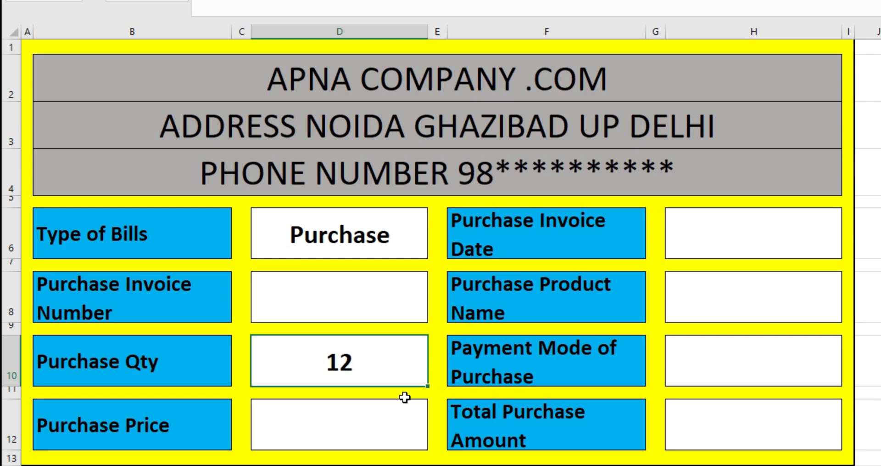
{"action": "left_click", "coordinate": [506, 424]}
{"action": "left_click", "coordinate": [712, 426]}
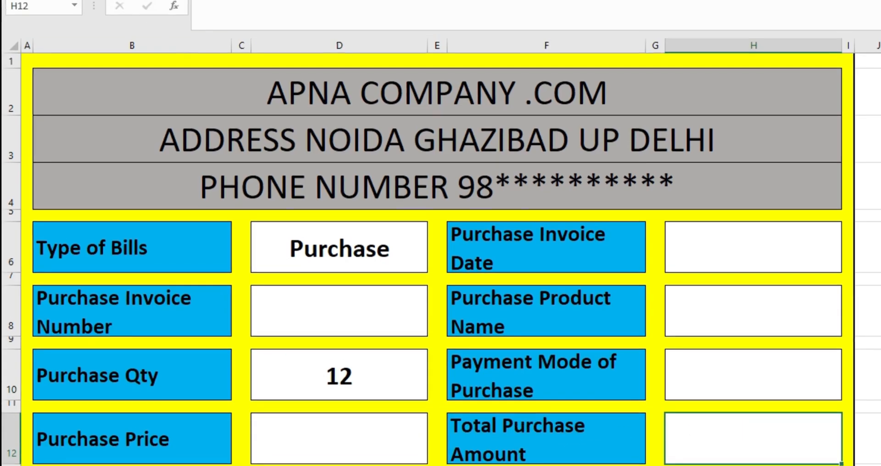
{"action": "left_click", "coordinate": [278, 26]}
{"action": "left_click", "coordinate": [740, 65]}
{"action": "left_click", "coordinate": [678, 329]}
{"action": "left_click", "coordinate": [672, 404]}
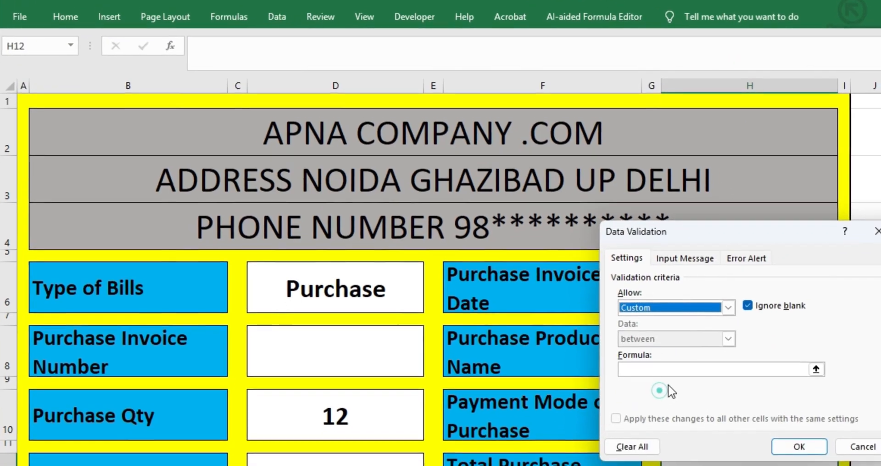
{"action": "type", "text": "=isnumber("}
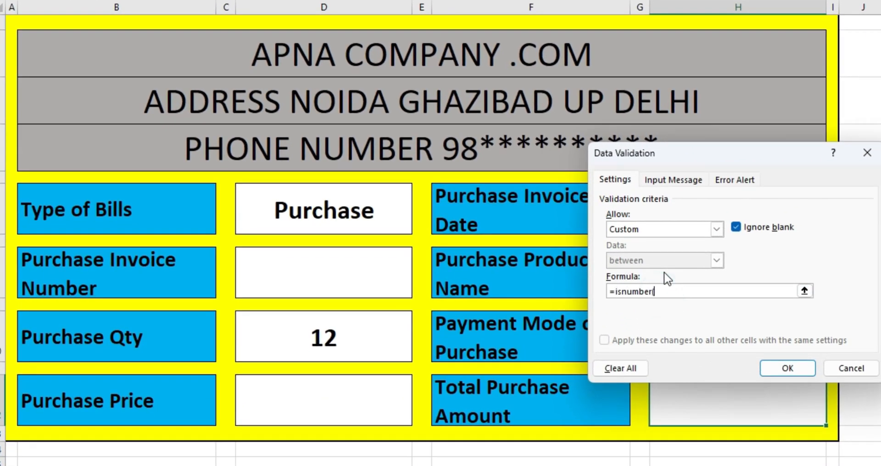
{"action": "left_click", "coordinate": [680, 393]}
{"action": "type", "text": ")"}
{"action": "left_click", "coordinate": [783, 367]}
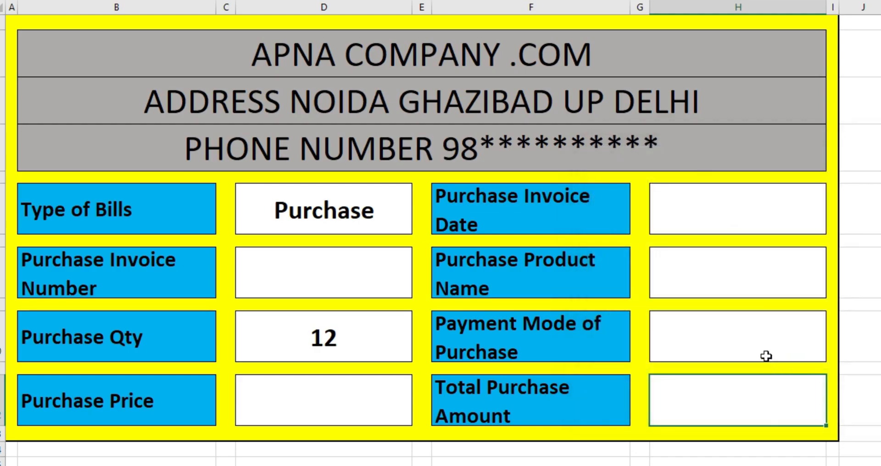
Step: Add a list data validation to the payment mode field H10 with the options NEFT, Cheque, UPI and RTGS
{"action": "left_click", "coordinate": [708, 329]}
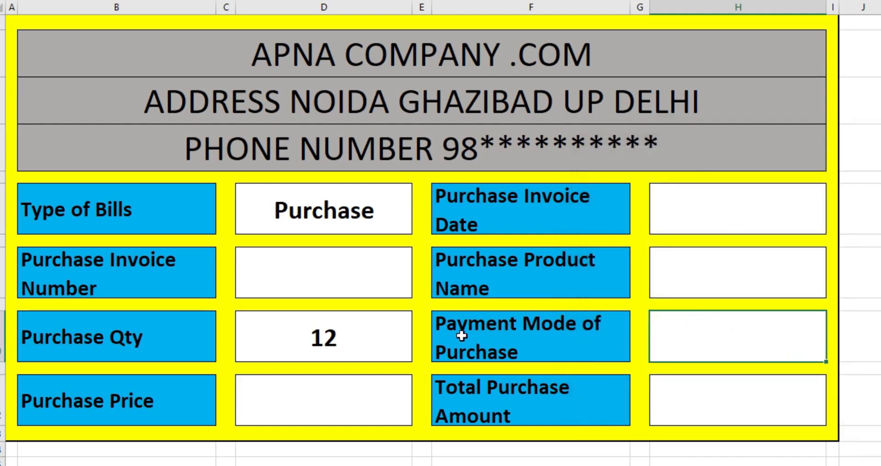
{"action": "left_click", "coordinate": [703, 337]}
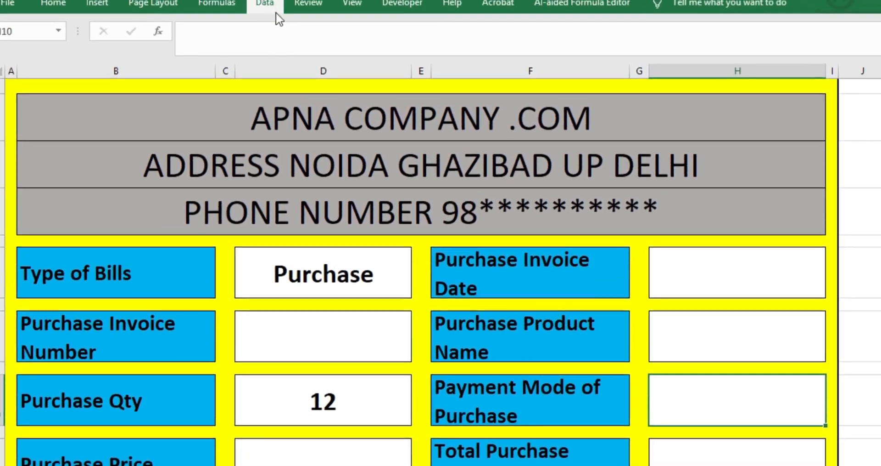
{"action": "left_click", "coordinate": [273, 11]}
{"action": "left_click", "coordinate": [705, 50]}
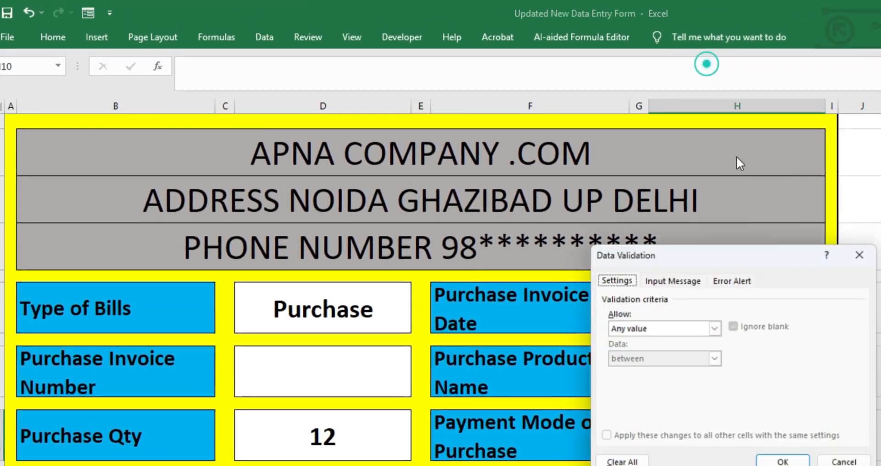
{"action": "left_click", "coordinate": [645, 327]}
{"action": "left_click", "coordinate": [631, 371]}
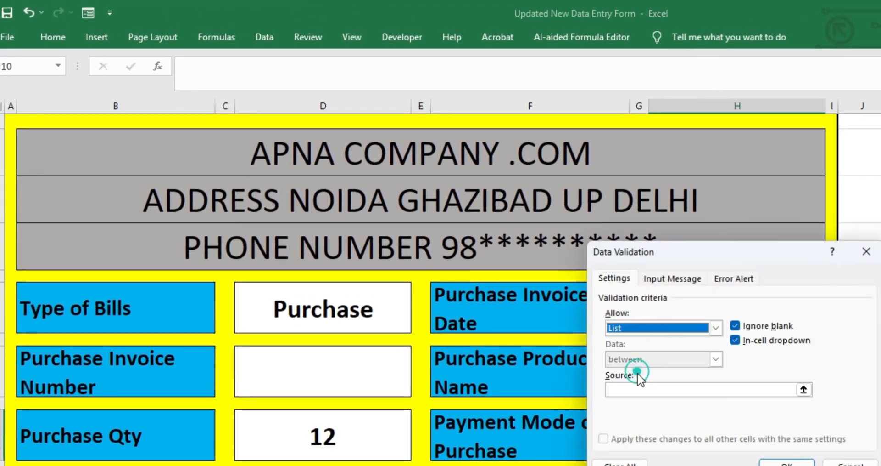
{"action": "left_click", "coordinate": [637, 389]}
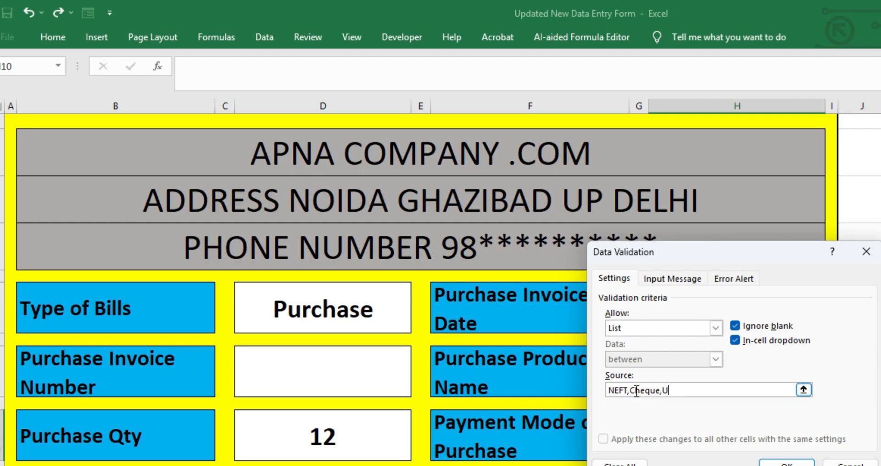
{"action": "type", "text": "NEFT,Cheque,UPI,RTGS"}
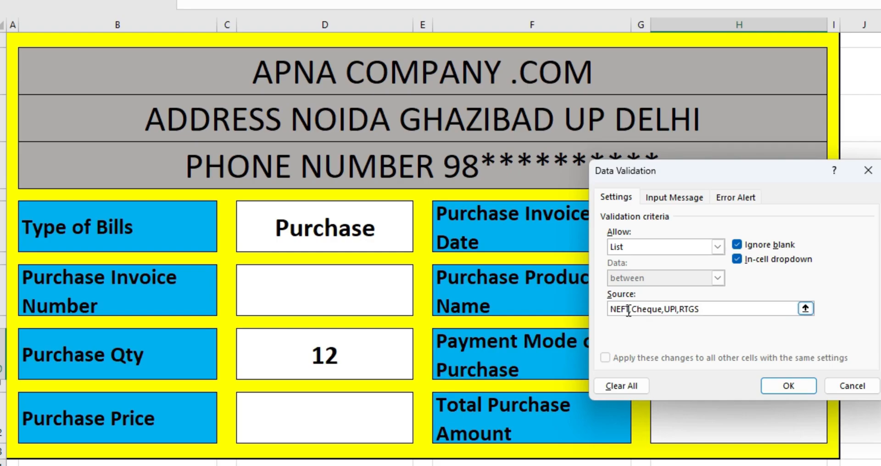
{"action": "left_click", "coordinate": [785, 386]}
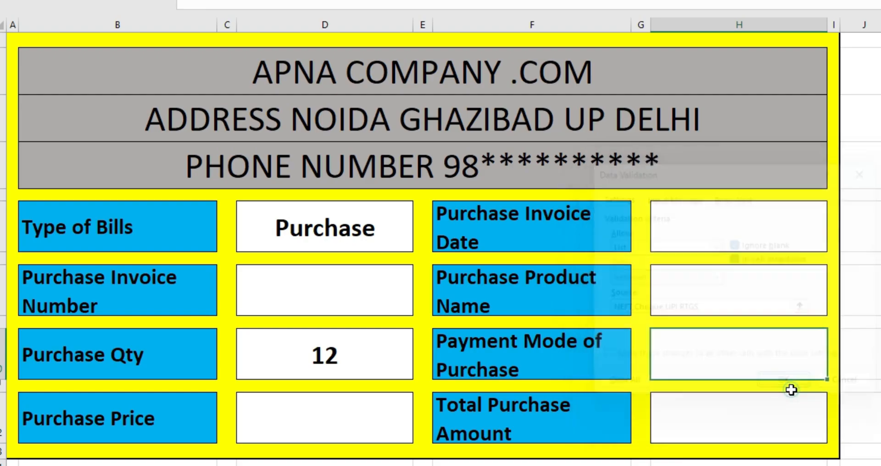
Step: Try the payment mode field's dropdown list and choose RTGS
{"action": "left_click", "coordinate": [833, 373]}
{"action": "left_click", "coordinate": [785, 404]}
{"action": "left_click", "coordinate": [833, 371]}
{"action": "left_click", "coordinate": [766, 414]}
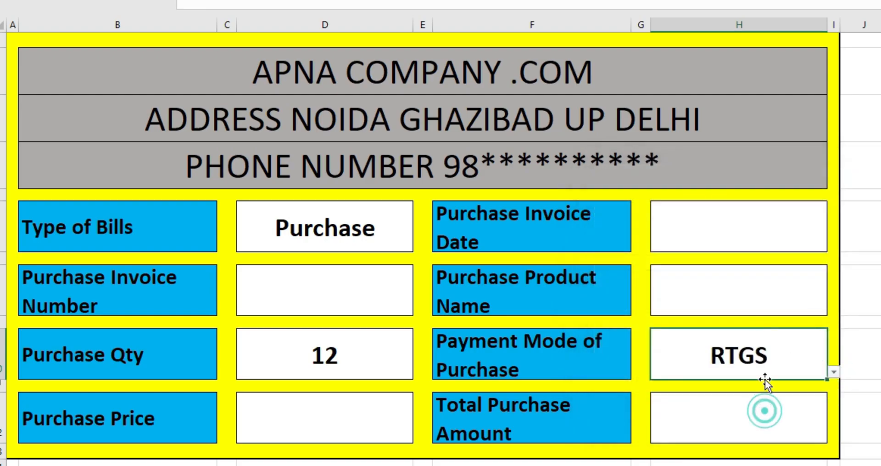
Step: Add a new worksheet to hold the product names and name it List Item
{"action": "left_click", "coordinate": [756, 301]}
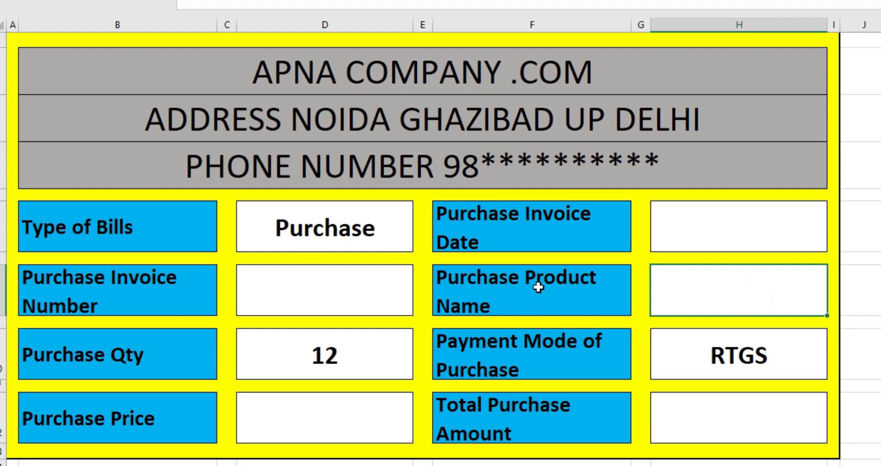
{"action": "left_click", "coordinate": [729, 289]}
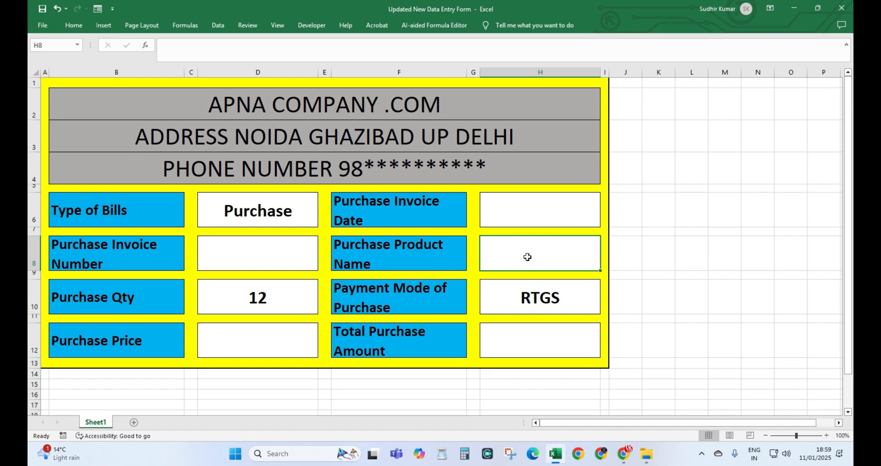
{"action": "left_click", "coordinate": [131, 422]}
{"action": "double_click", "coordinate": [124, 422]}
{"action": "type", "text": "List Item"}
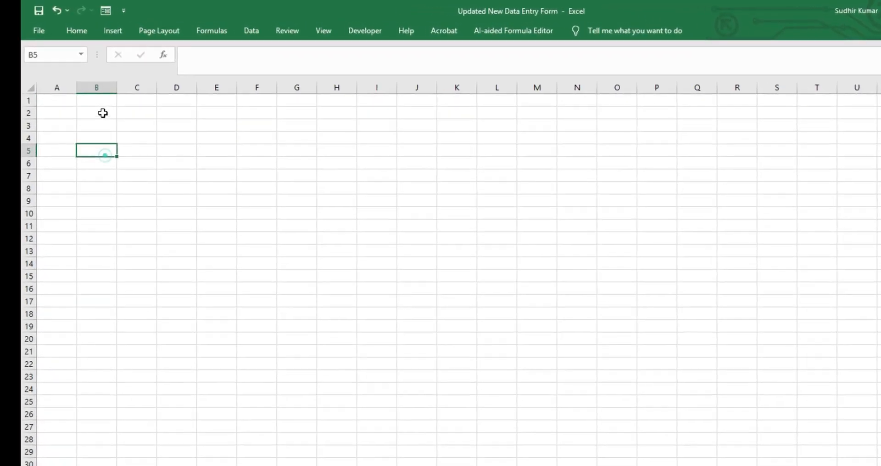
Step: Enter the header Items in B2 and list Pen, Pencil, Copy, Rubber, Tiffin and Book below it in B3:B8
{"action": "left_click", "coordinate": [94, 93]}
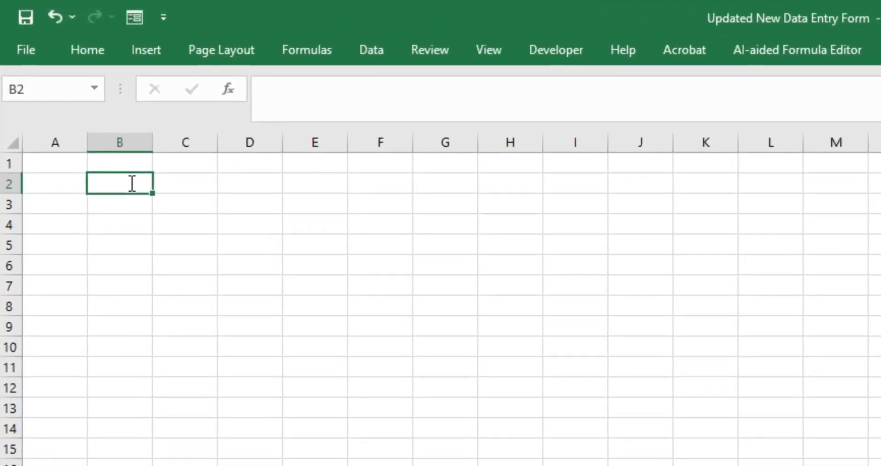
{"action": "type", "text": "Items"}
{"action": "key", "text": "Return"}
{"action": "type", "text": "Pen"}
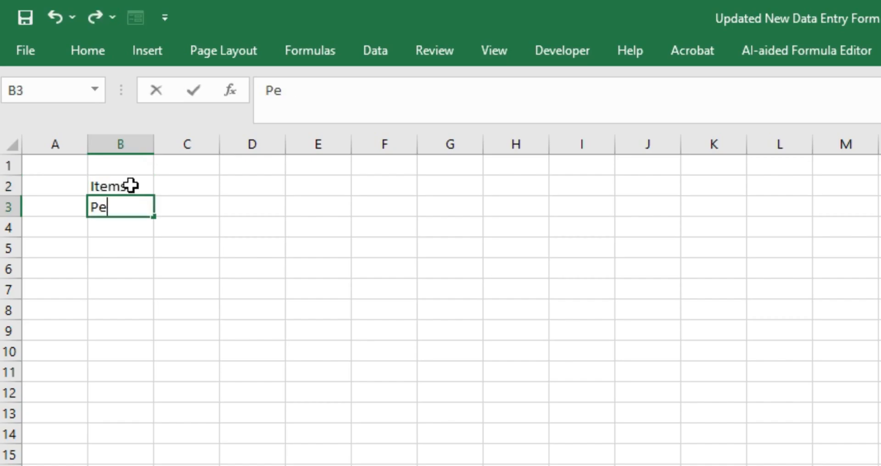
{"action": "key", "text": "Return"}
{"action": "type", "text": "Pencil"}
{"action": "key", "text": "Return"}
{"action": "type", "text": "Copy"}
{"action": "key", "text": "Return"}
{"action": "type", "text": "Rubbe"}
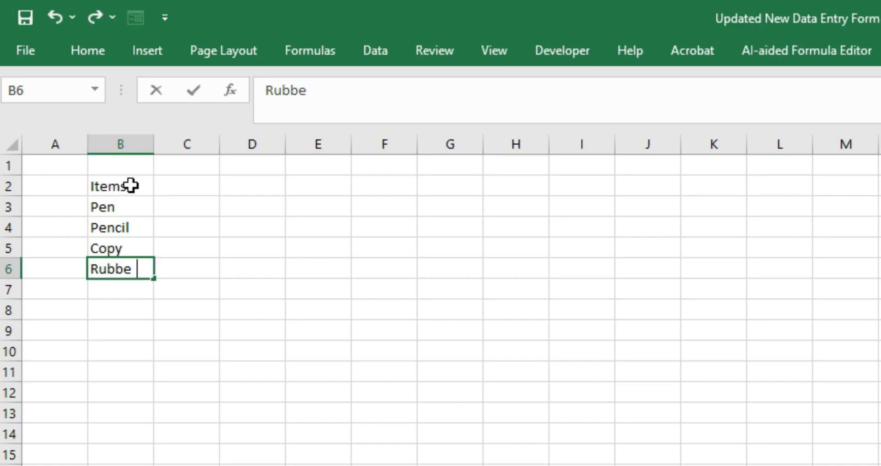
{"action": "type", "text": "r"}
{"action": "key", "text": "Return"}
{"action": "type", "text": "Tiffin"}
{"action": "key", "text": "Return"}
{"action": "type", "text": "B"}
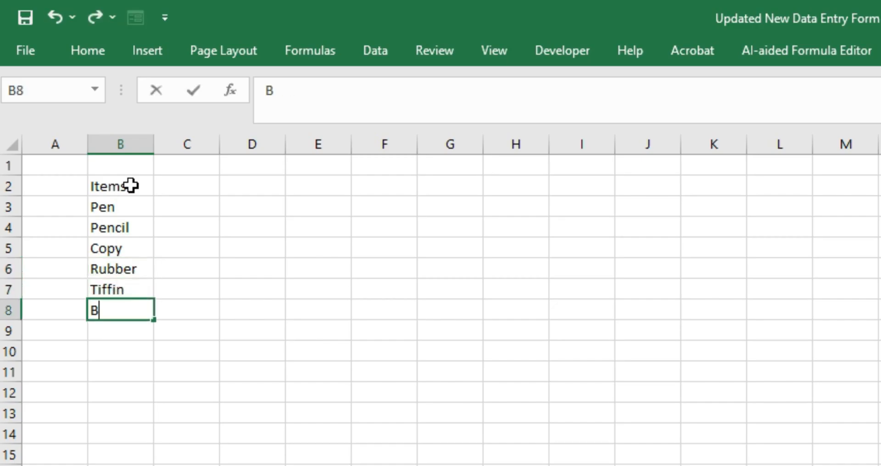
{"action": "type", "text": "ook"}
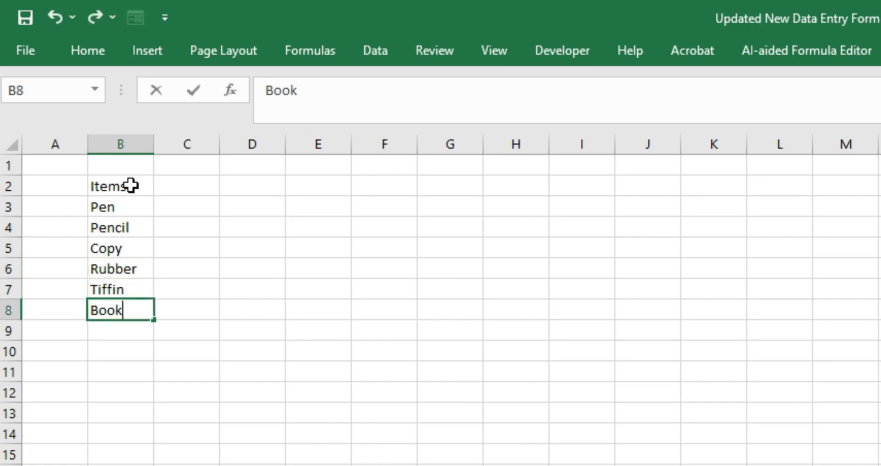
{"action": "key", "text": "Return"}
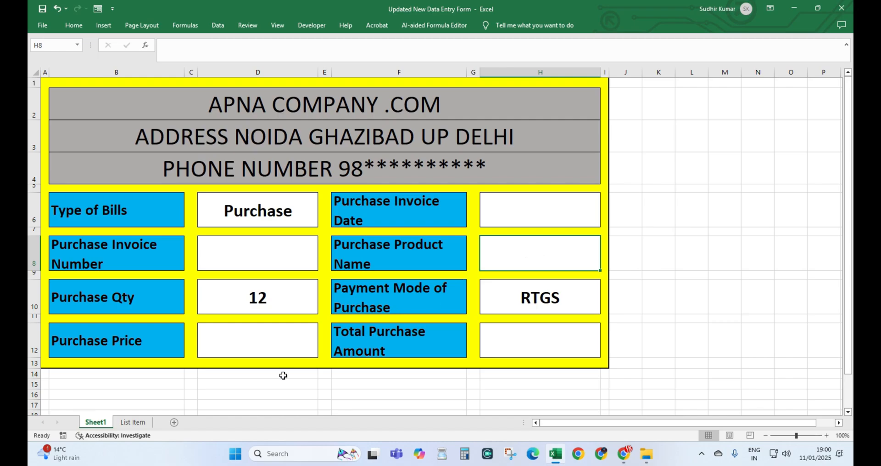
Step: Convert the item list B2:B8 on the List Item sheet into a table with headers
{"action": "left_click", "coordinate": [133, 421]}
{"action": "left_click_drag", "start_coordinate": [99, 136], "coordinate": [100, 218]}
{"action": "left_click", "coordinate": [110, 32]}
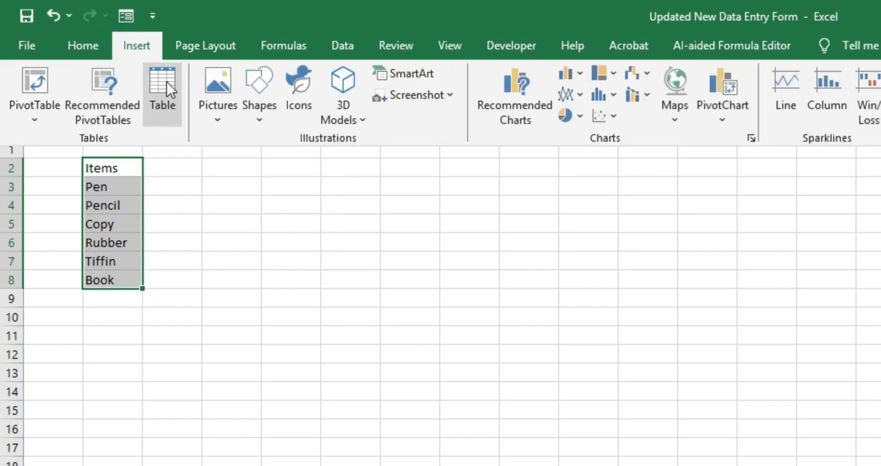
{"action": "left_click", "coordinate": [166, 81]}
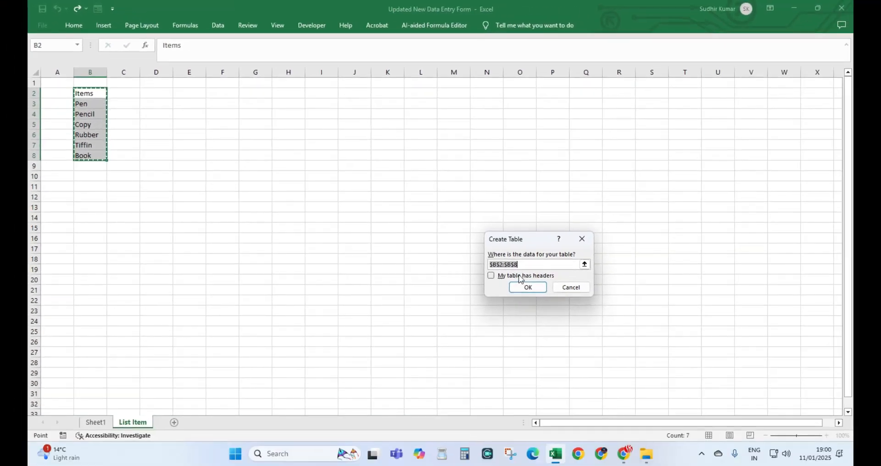
{"action": "left_click", "coordinate": [492, 275]}
{"action": "left_click", "coordinate": [521, 286]}
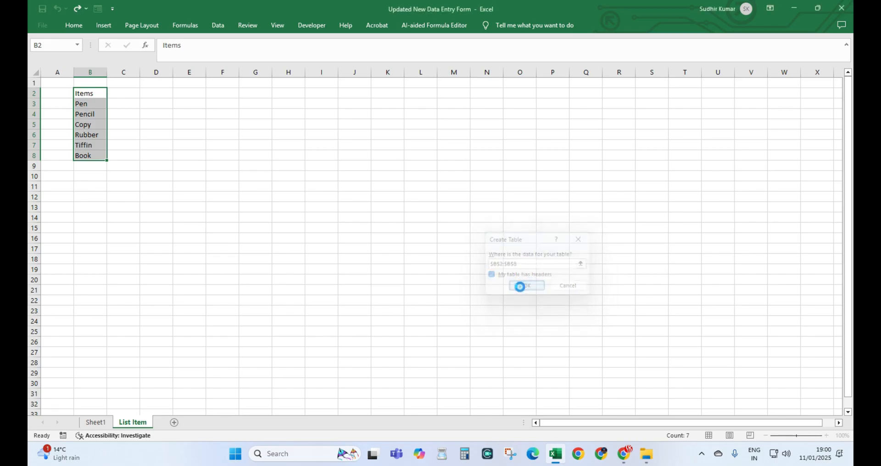
Step: Change the item table's header in B2 to Table1
{"action": "left_click", "coordinate": [101, 114]}
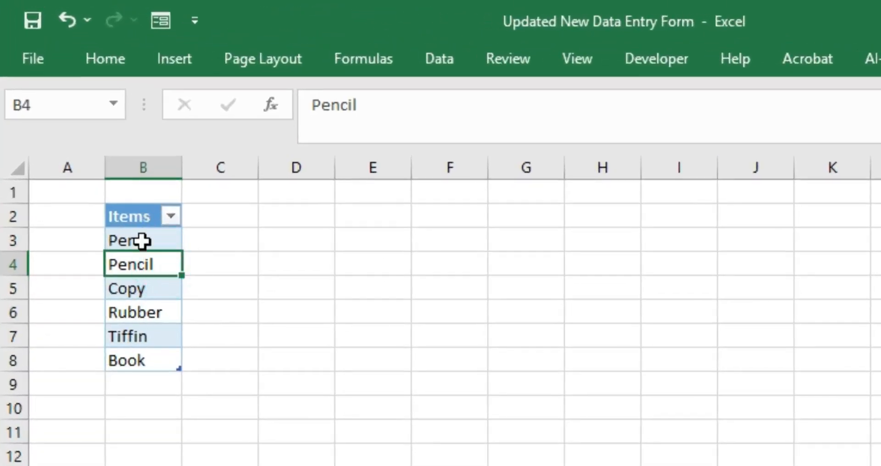
{"action": "left_click_drag", "start_coordinate": [141, 235], "coordinate": [129, 354]}
{"action": "left_click", "coordinate": [134, 214]}
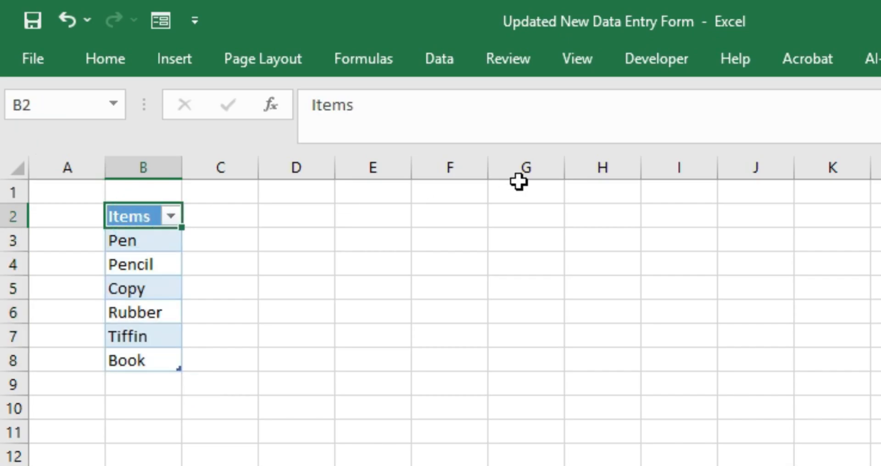
{"action": "type", "text": "Table1"}
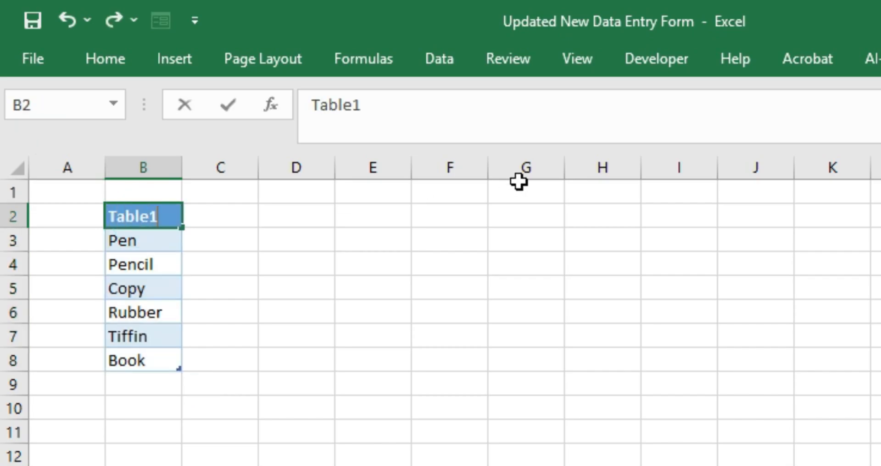
{"action": "key", "text": "Return"}
Step: Add a list data validation to the product name field H8, using the indirect function on header cell B2 of List Item as source
{"action": "left_click", "coordinate": [95, 421]}
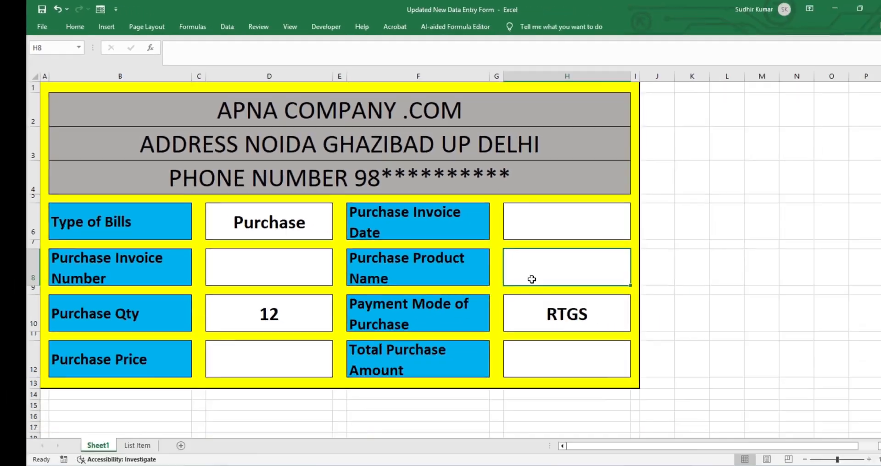
{"action": "left_click", "coordinate": [523, 250]}
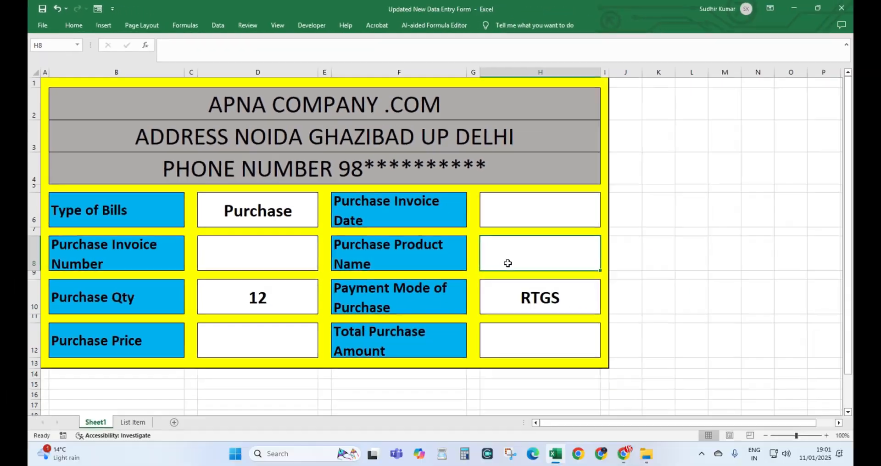
{"action": "left_click", "coordinate": [218, 24]}
{"action": "left_click", "coordinate": [531, 45]}
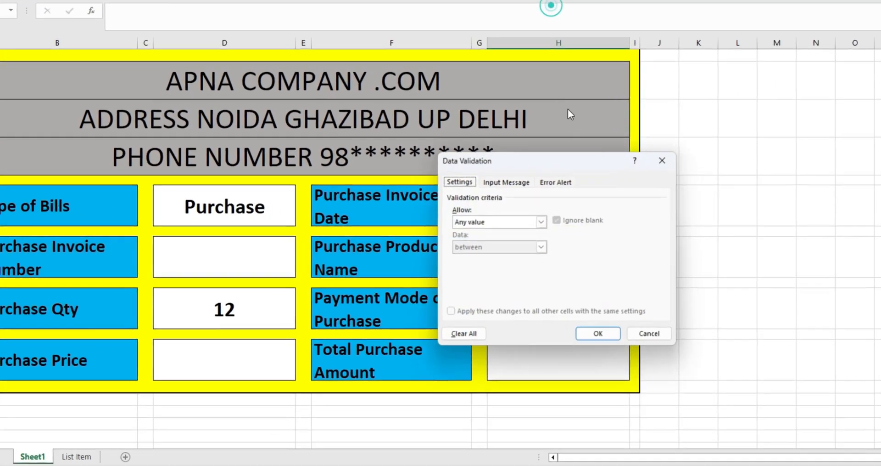
{"action": "left_click", "coordinate": [503, 221]}
{"action": "left_click", "coordinate": [480, 256]}
{"action": "left_click", "coordinate": [495, 272]}
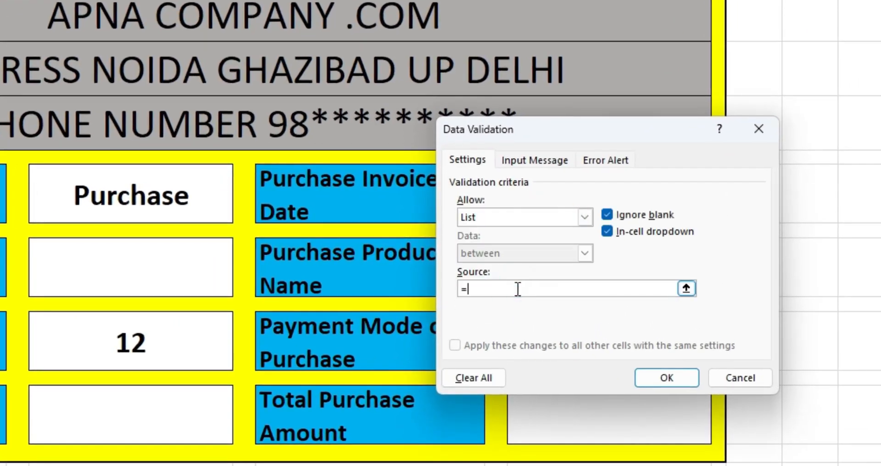
{"action": "type", "text": "=indirect("}
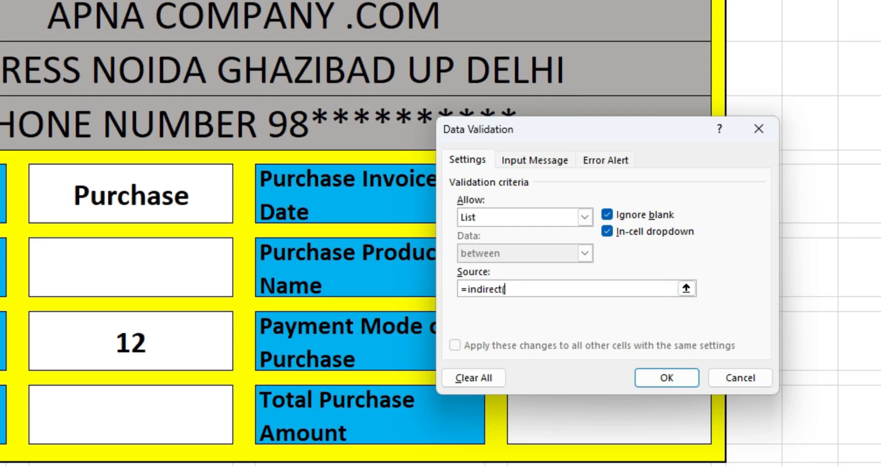
{"action": "left_click", "coordinate": [132, 421]}
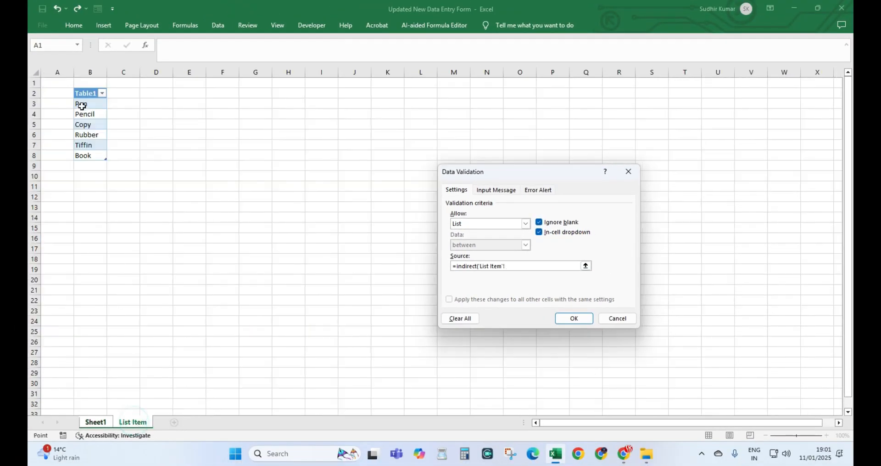
{"action": "left_click", "coordinate": [86, 93]}
{"action": "type", "text": ")"}
{"action": "left_click", "coordinate": [574, 318]}
Step: Test the product name field's dropdown list by choosing Book and Copy
{"action": "left_click", "coordinate": [605, 266]}
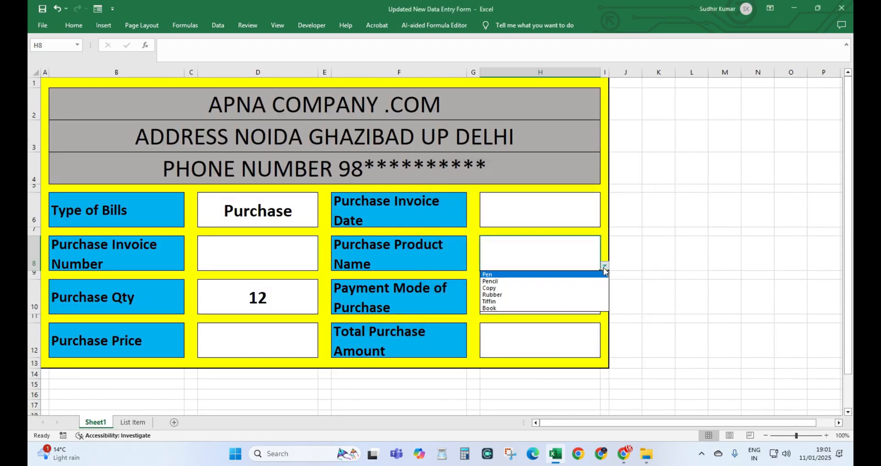
{"action": "left_click", "coordinate": [553, 308]}
{"action": "left_click", "coordinate": [605, 266]}
{"action": "left_click", "coordinate": [491, 287]}
{"action": "left_click", "coordinate": [604, 265]}
Step: Add Computer as a new item in B9 at the end of the List Item table
{"action": "left_click", "coordinate": [133, 424]}
{"action": "left_click", "coordinate": [133, 423]}
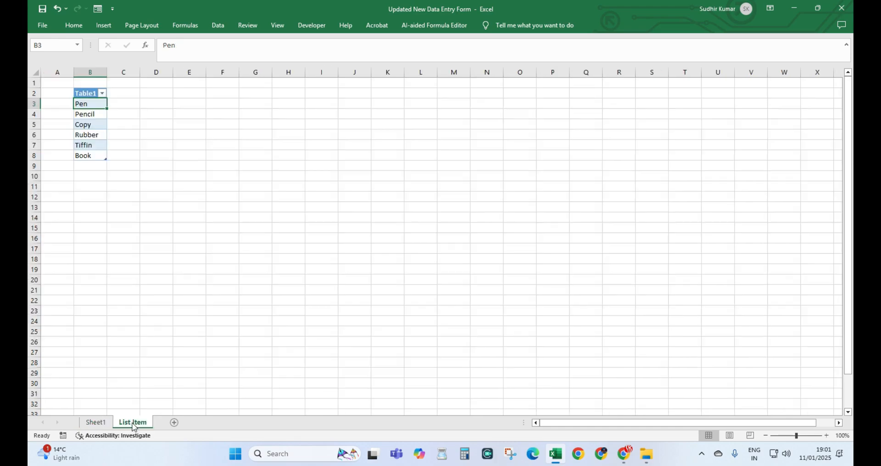
{"action": "left_click", "coordinate": [90, 166]}
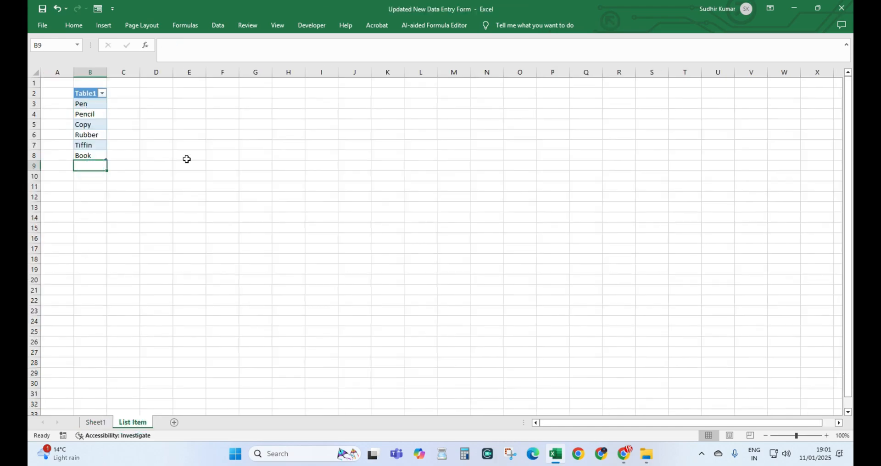
{"action": "type", "text": "Copy"}
{"action": "type", "text": "puter"}
{"action": "key", "text": "Return"}
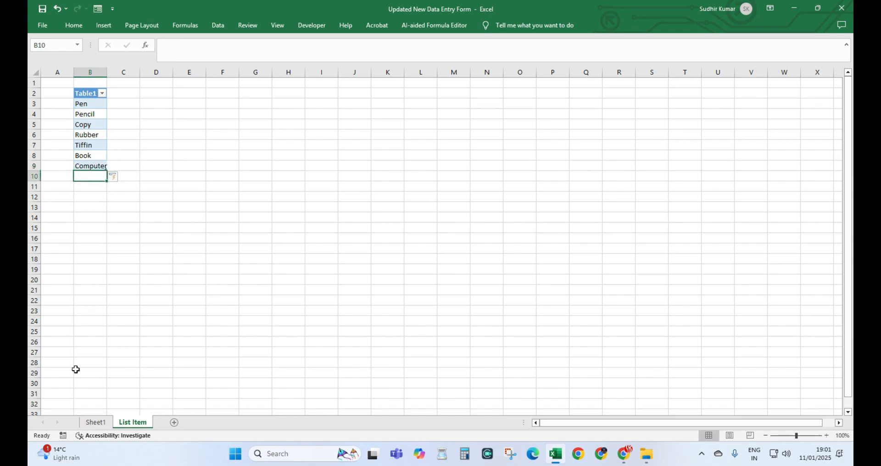
Step: Choose the newly added Computer item in the form's product name field H8
{"action": "left_click", "coordinate": [96, 421]}
{"action": "left_click", "coordinate": [605, 265]}
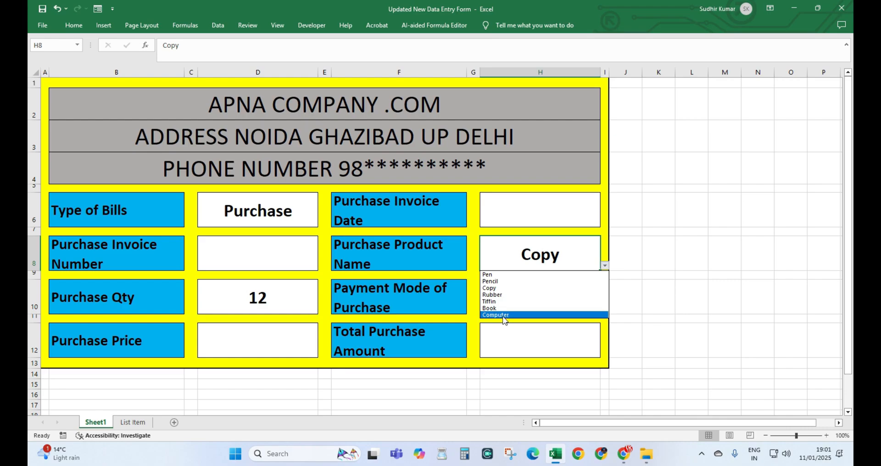
{"action": "left_click", "coordinate": [505, 315]}
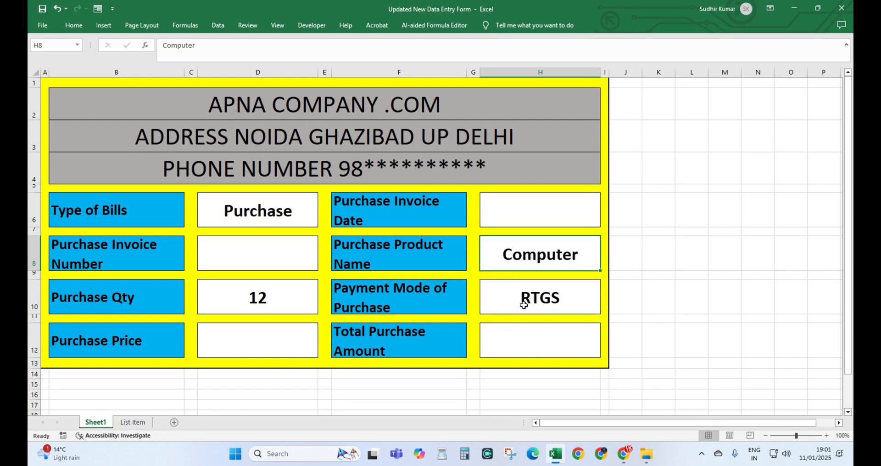
Step: Enter the current date in the purchase invoice date field H6 and format it as day-month-year
{"action": "left_click", "coordinate": [513, 213]}
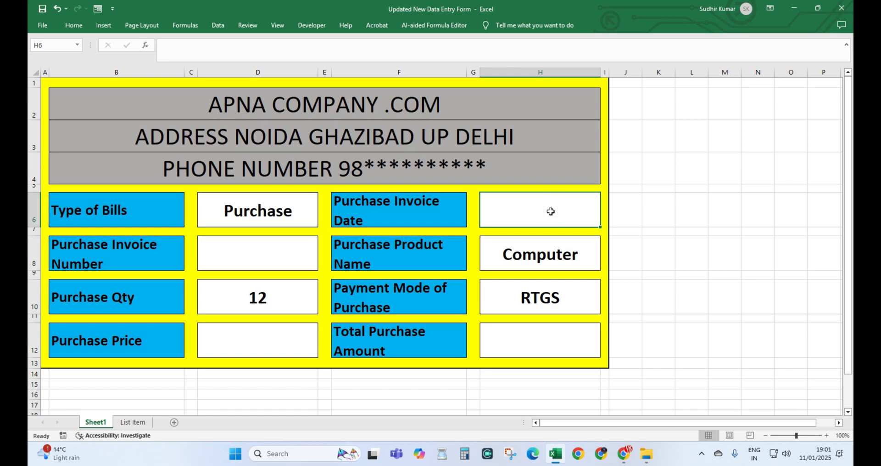
{"action": "key", "text": "ctrl+semicolon"}
{"action": "key", "text": "Return"}
{"action": "key", "text": "Up"}
{"action": "key", "text": "ctrl+shift+numbersign"}
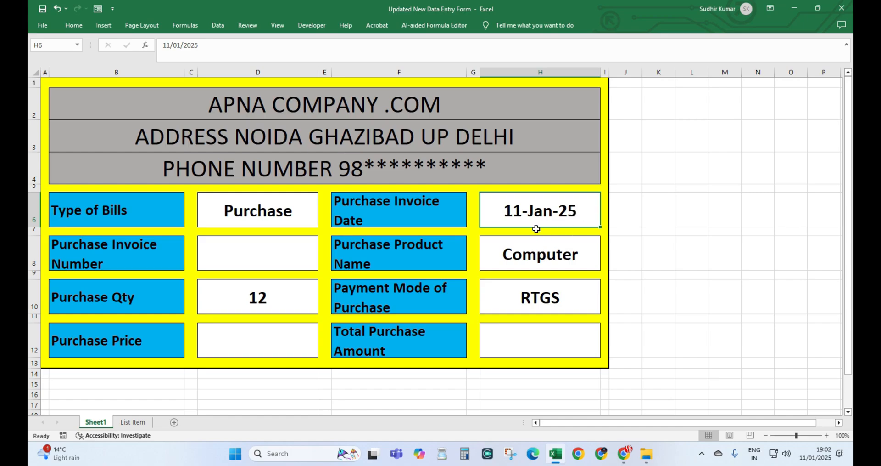
Step: Test plain text in the invoice date field H6 by entering dadas, undoing the entries, and entering DFD
{"action": "type", "text": "dadas"}
{"action": "left_click", "coordinate": [542, 253]}
{"action": "left_click", "coordinate": [557, 205]}
{"action": "key", "text": "ctrl+z"}
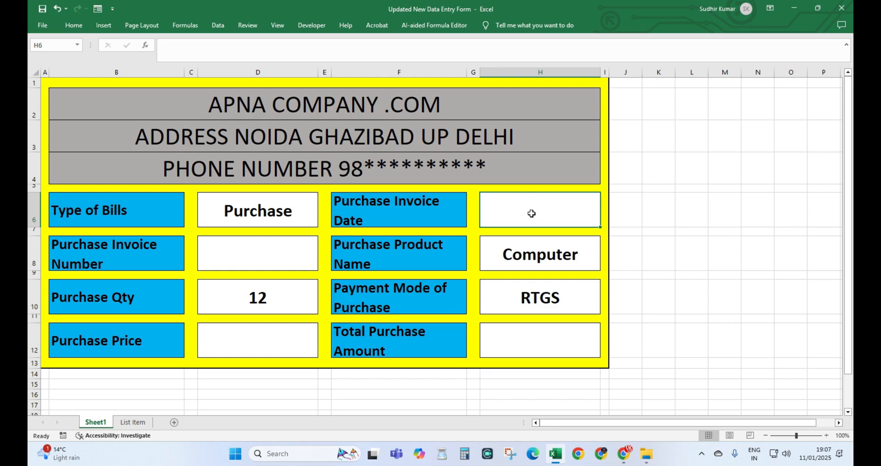
{"action": "type", "text": "DFD"}
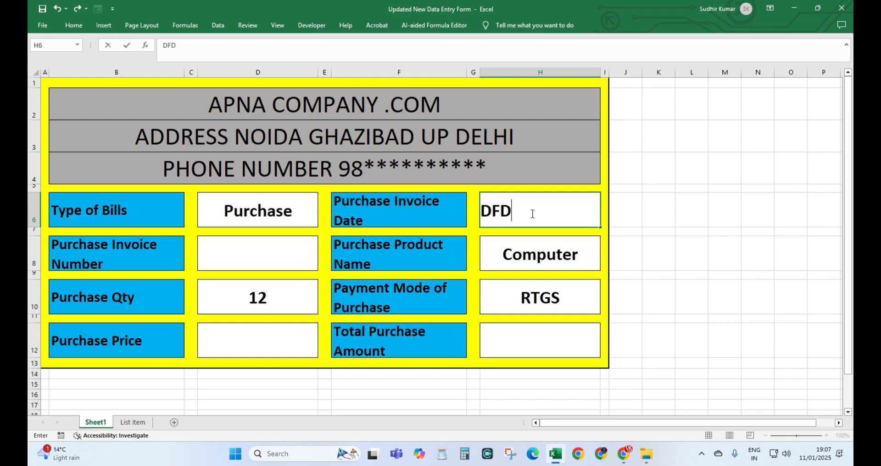
{"action": "left_click", "coordinate": [532, 214]}
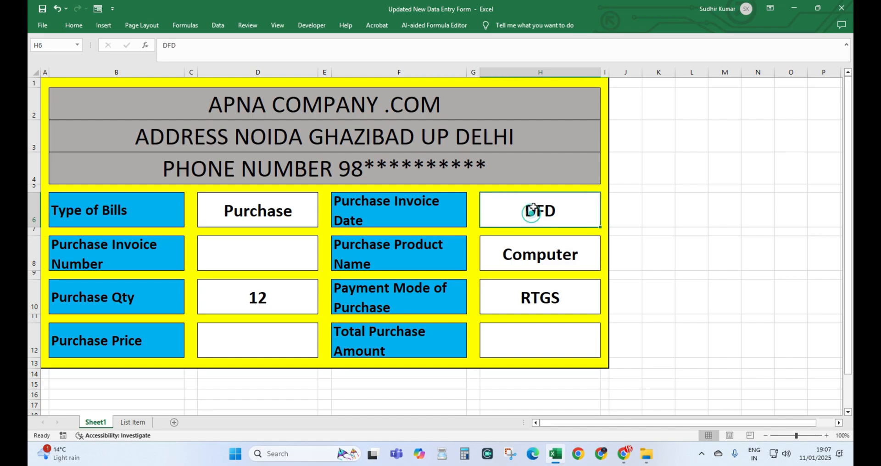
Step: Add a custom data validation to the invoice date field H6 with the formula =ISNUMBER(H6)
{"action": "left_click", "coordinate": [219, 23]}
{"action": "left_click", "coordinate": [522, 45]}
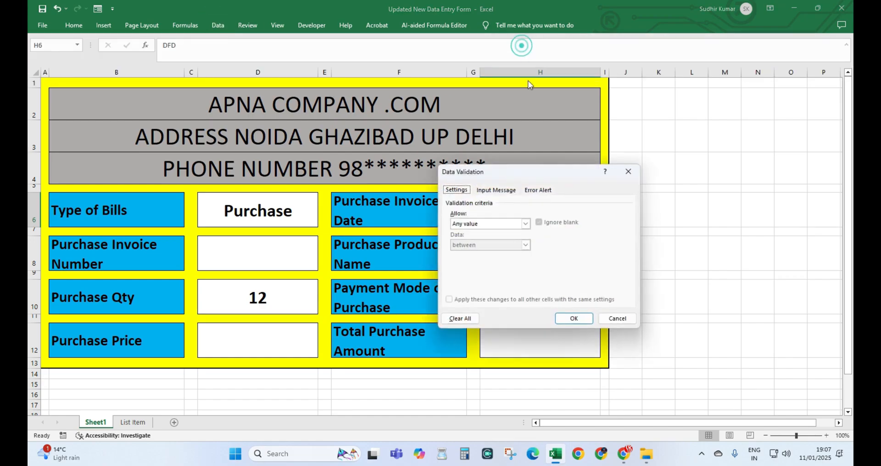
{"action": "left_click", "coordinate": [500, 227]}
{"action": "left_click", "coordinate": [478, 277]}
{"action": "left_click", "coordinate": [490, 265]}
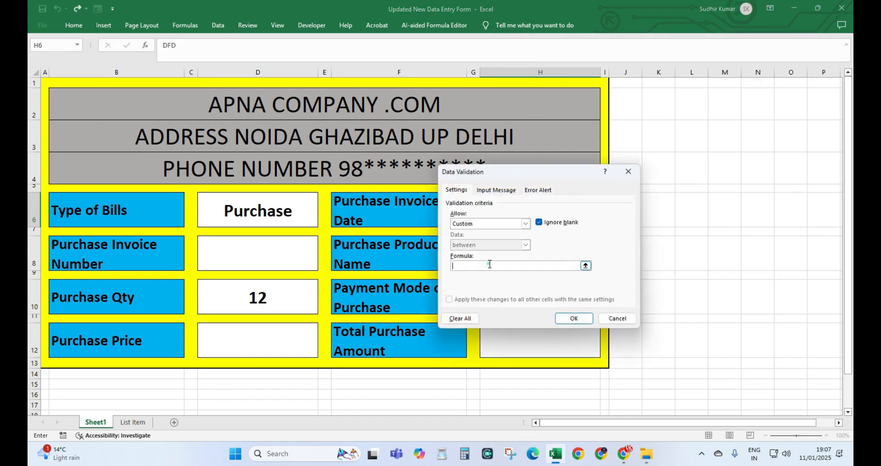
{"action": "type", "text": "=ISNUMBER("}
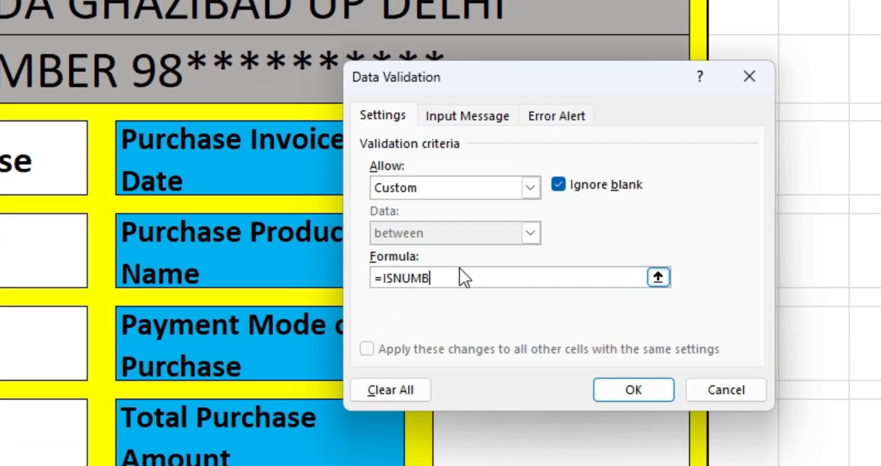
{"action": "left_click_drag", "start_coordinate": [495, 74], "coordinate": [836, 66]}
{"action": "left_click", "coordinate": [570, 154]}
{"action": "type", "text": ")"}
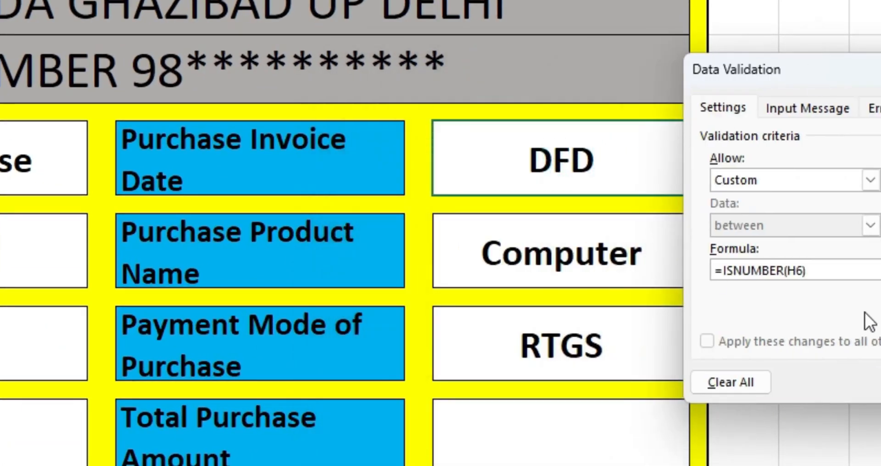
{"action": "key", "text": "Return"}
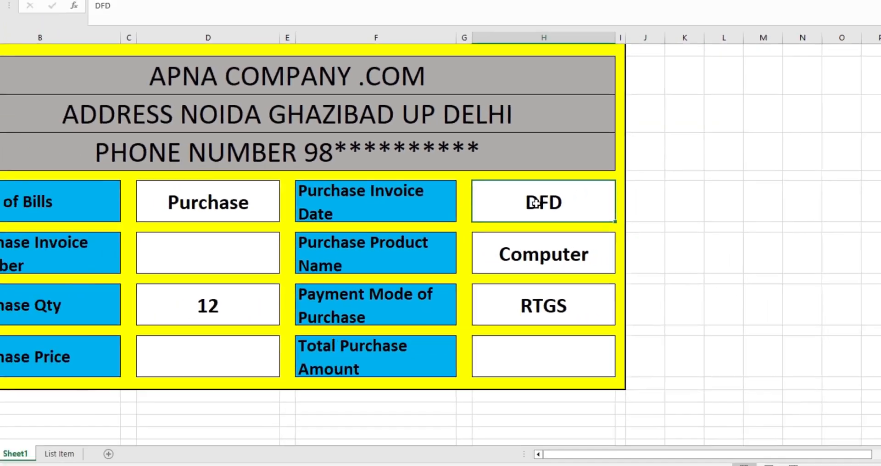
Step: Enter the date 11-Jan-2024 in the invoice date field H6
{"action": "type", "text": "11-"}
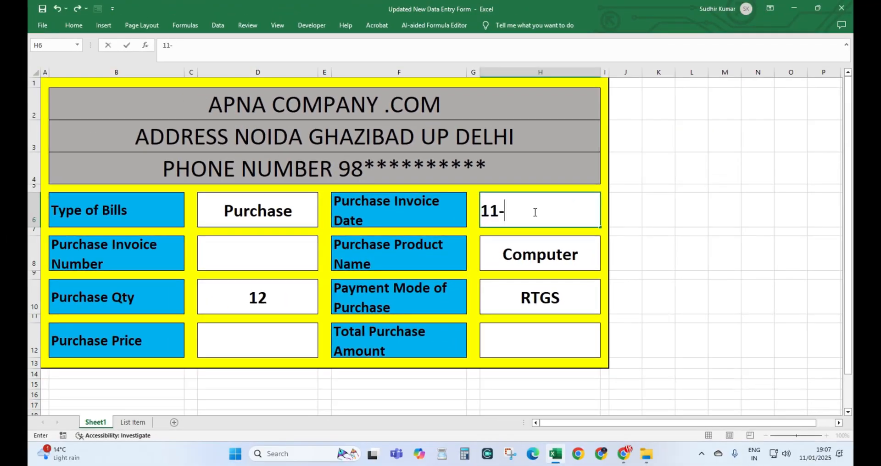
{"action": "type", "text": "jAN-2024"}
{"action": "key", "text": "Return"}
Step: Test the validation of date field H6 by trying to enter the text ddsd, and discard the entry
{"action": "left_click", "coordinate": [532, 211]}
{"action": "type", "text": "ddsd"}
{"action": "key", "text": "Return"}
{"action": "key", "text": "Return"}
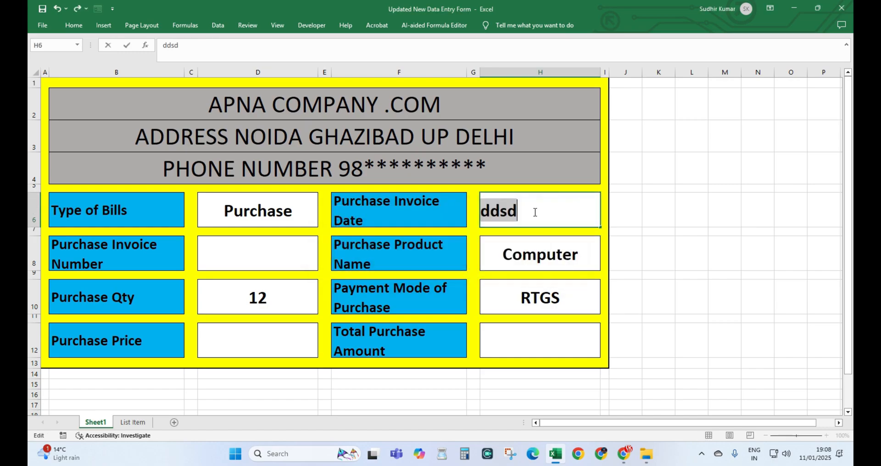
{"action": "key", "text": "Escape"}
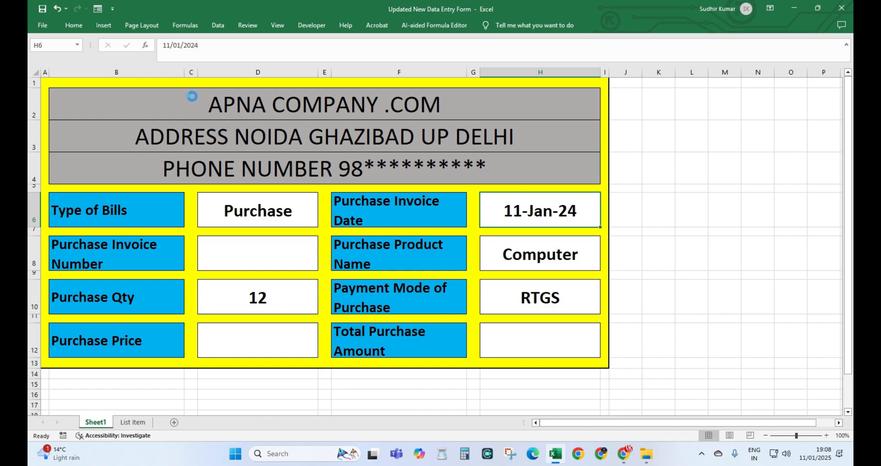
Step: Add a new worksheet after Sheet1 and name it Master Dats
{"action": "left_click_drag", "start_coordinate": [37, 88], "coordinate": [38, 81]}
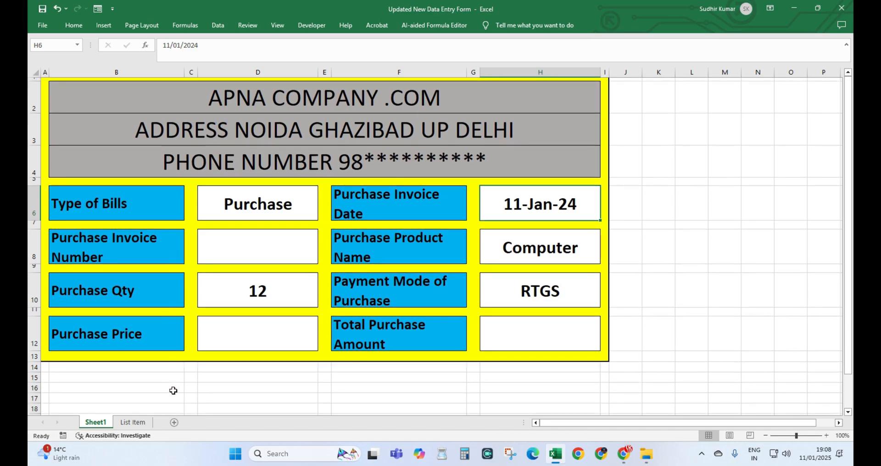
{"action": "left_click", "coordinate": [176, 424]}
{"action": "left_click", "coordinate": [173, 423]}
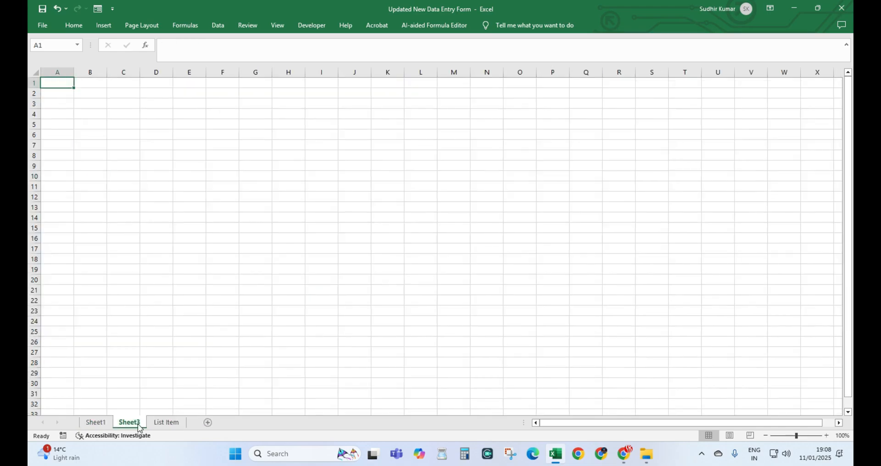
{"action": "left_click", "coordinate": [133, 423]}
{"action": "double_click", "coordinate": [143, 423]}
{"action": "type", "text": "Master Dats"}
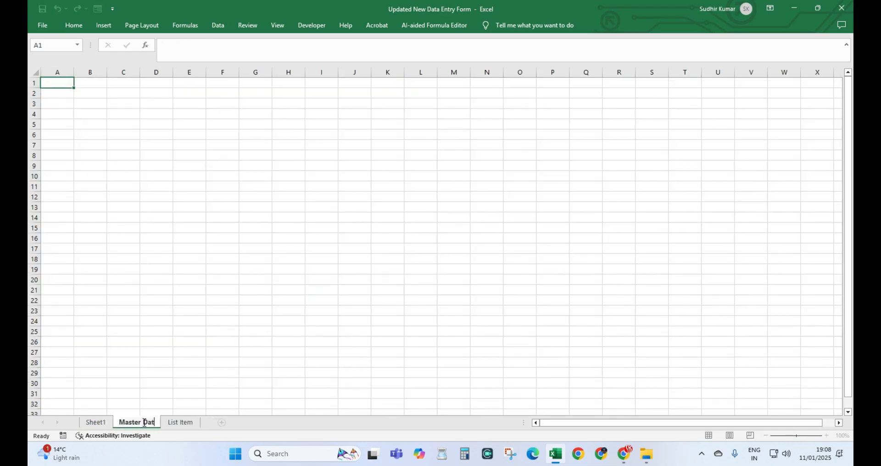
{"action": "key", "text": "Return"}
{"action": "left_click", "coordinate": [94, 421]}
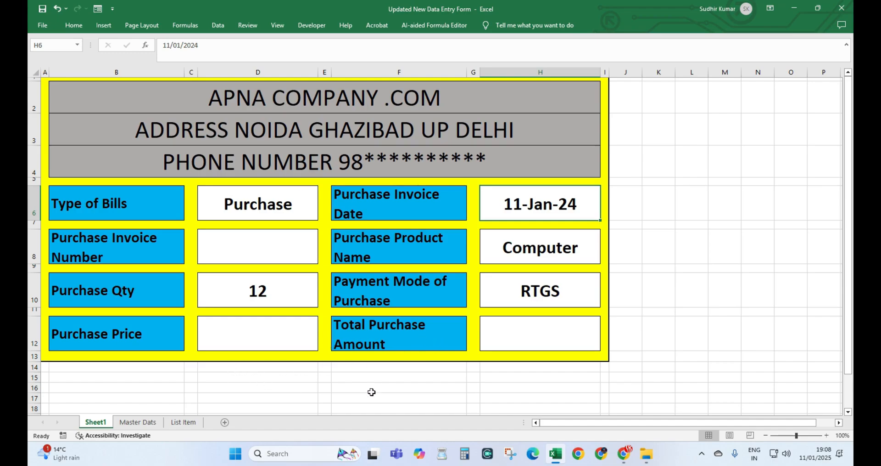
{"action": "left_click", "coordinate": [158, 417]}
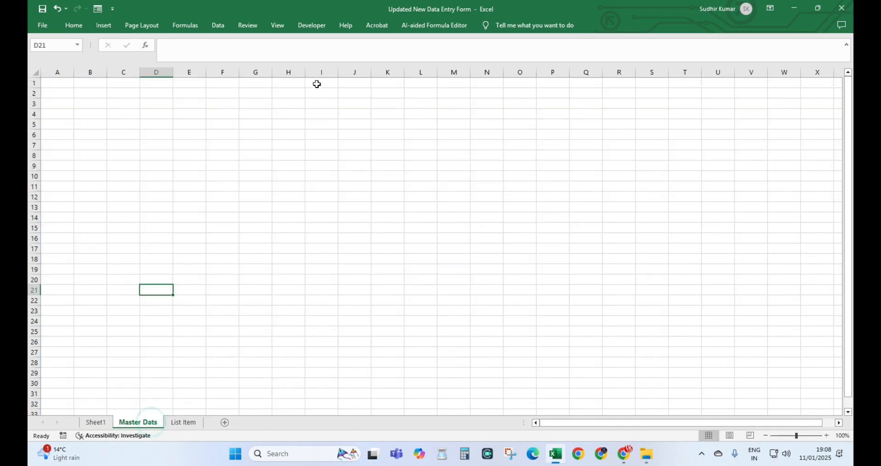
{"action": "left_click", "coordinate": [103, 418]}
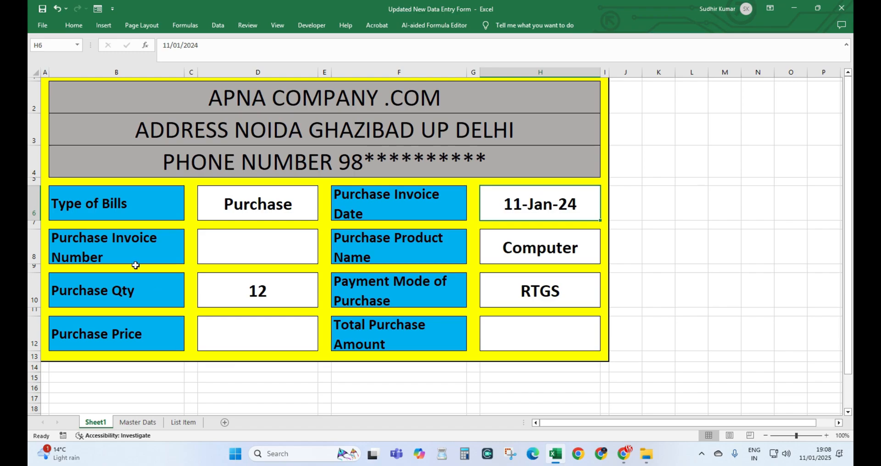
Step: List the headings Type Of Bills, Invoice Date, Invoice Number and Product Name in Sheet1 cells B16 to B19, replacing the formula in B16
{"action": "scroll", "coordinate": [114, 298], "scroll_direction": "down", "scroll_amount": 1}
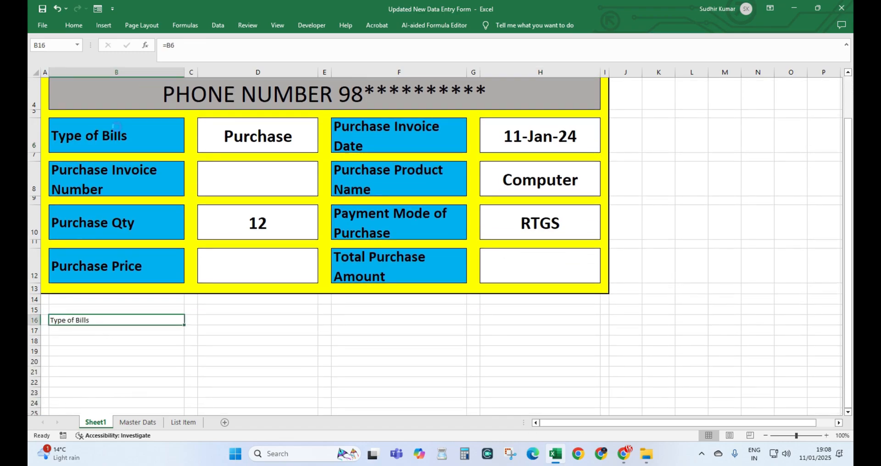
{"action": "key", "text": "Delete"}
{"action": "type", "text": "Type Of"}
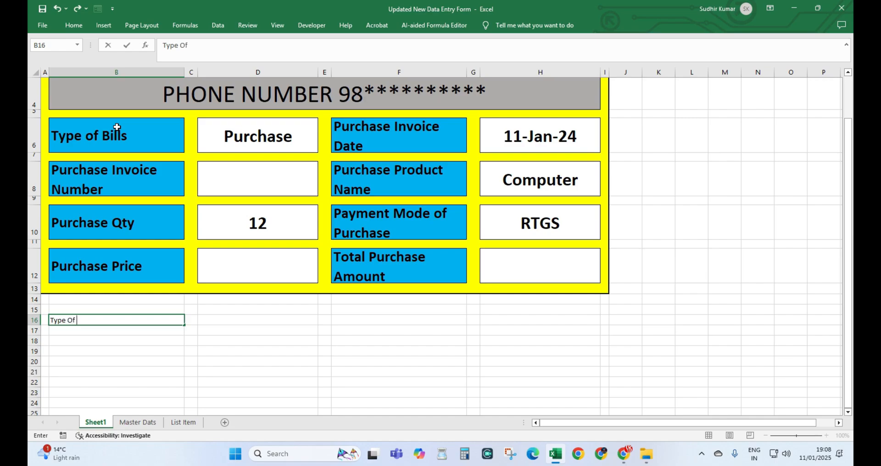
{"action": "type", "text": " Bills"}
{"action": "key", "text": "Return"}
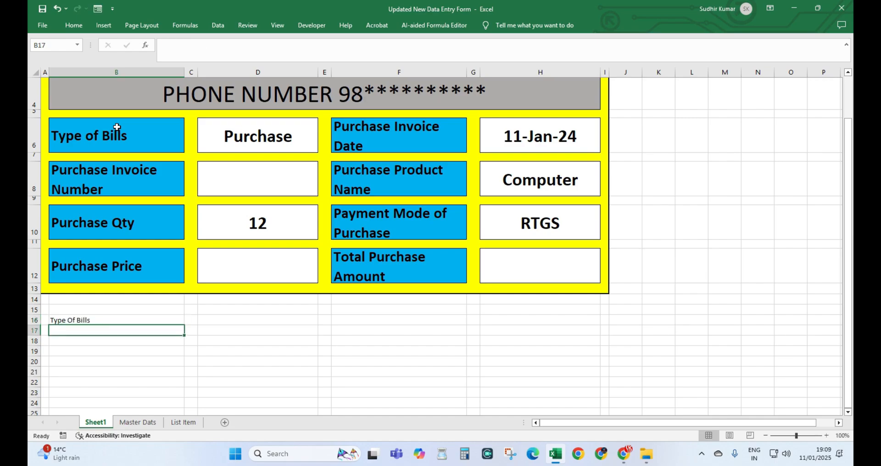
{"action": "type", "text": "Invoice Date"}
{"action": "key", "text": "Return"}
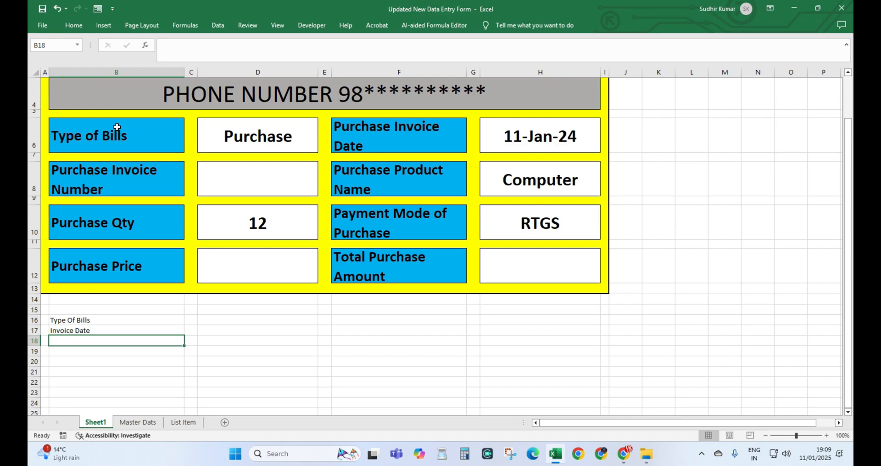
{"action": "type", "text": "Invoice Number"}
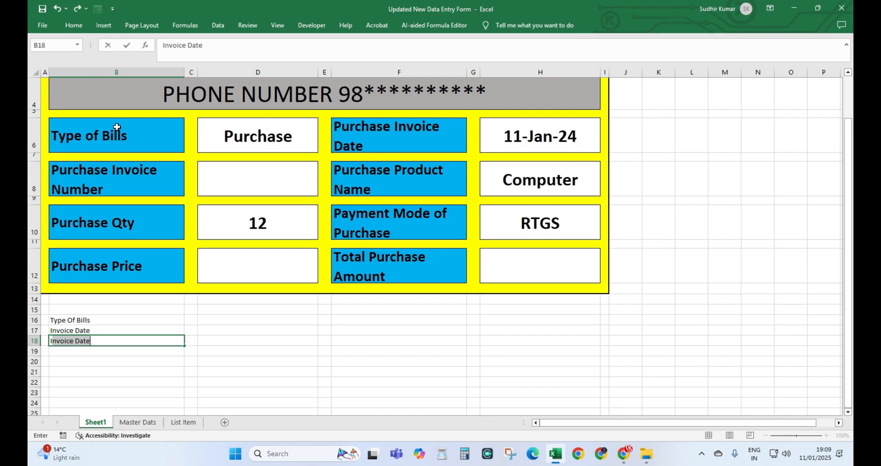
{"action": "key", "text": "Return"}
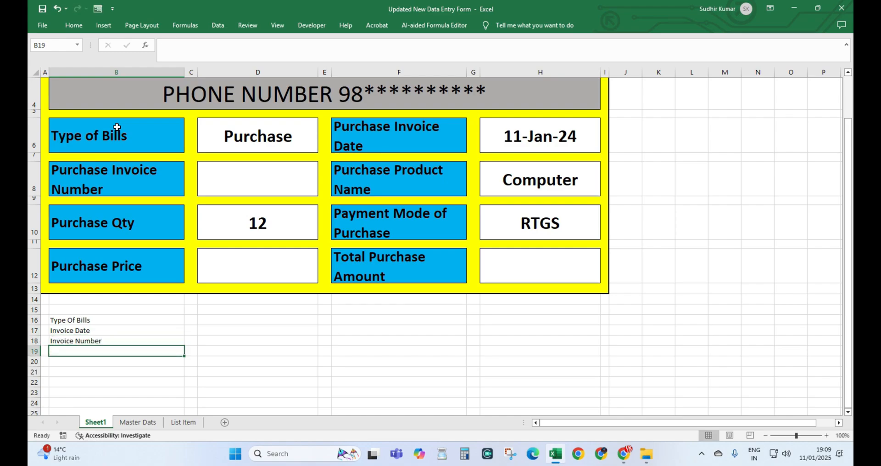
{"action": "type", "text": "Product Name"}
{"action": "key", "text": "Return"}
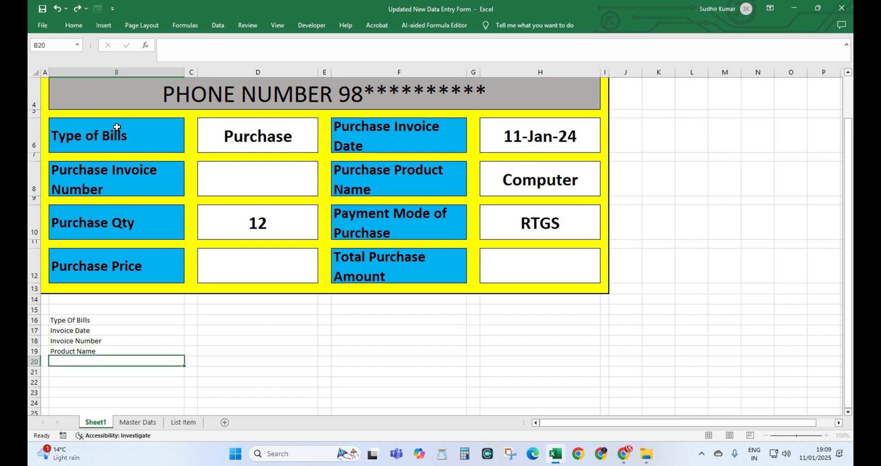
Step: Enter the labels Qty, Price, Total Amount and Mode of Payment in cells B20 to B23, below Product Name
{"action": "type", "text": "Qty"}
{"action": "key", "text": "Return"}
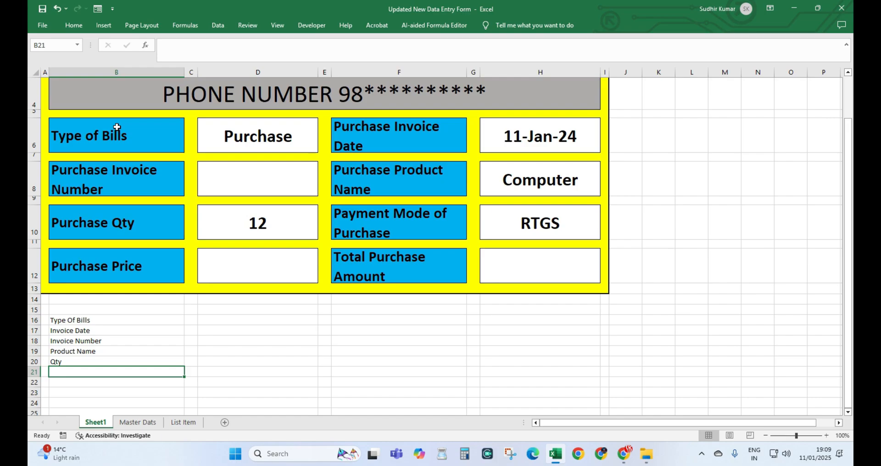
{"action": "type", "text": "Price"}
{"action": "key", "text": "Return"}
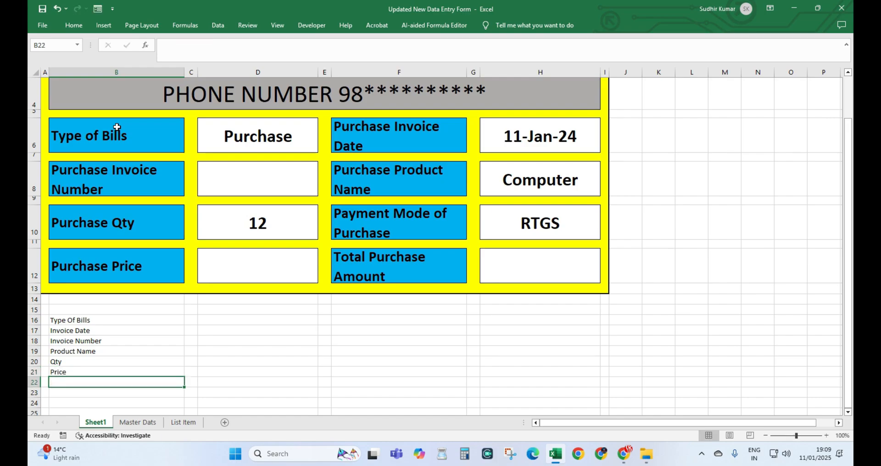
{"action": "type", "text": "Total AMount"}
{"action": "key", "text": "Return"}
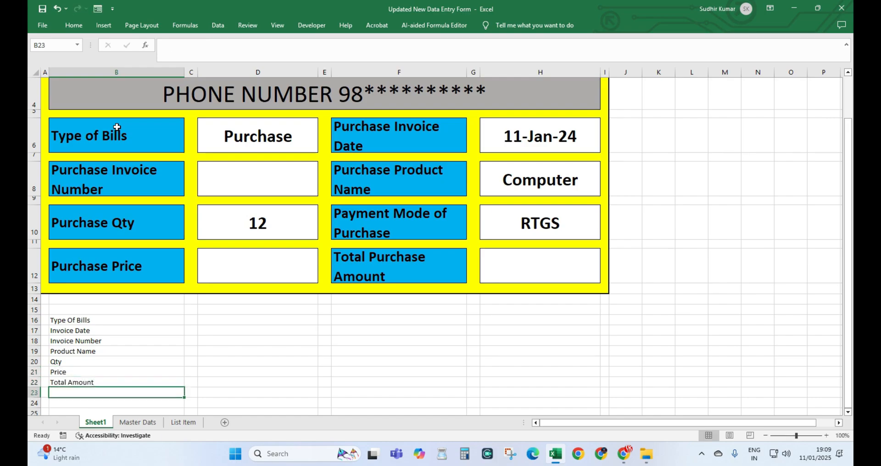
{"action": "type", "text": "Mode "}
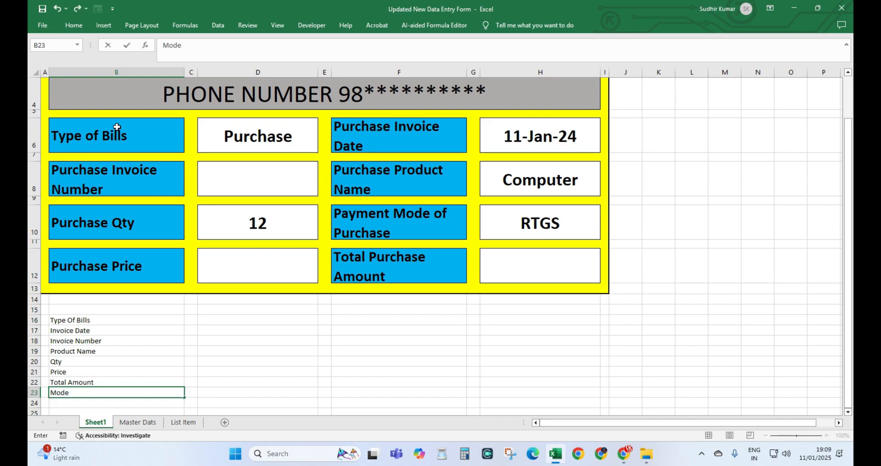
{"action": "type", "text": "of Payment"}
{"action": "key", "text": "Return"}
Step: Link cell D16, beside the Type Of Bills label, to the form's bill type with =D6
{"action": "left_click", "coordinate": [92, 320]}
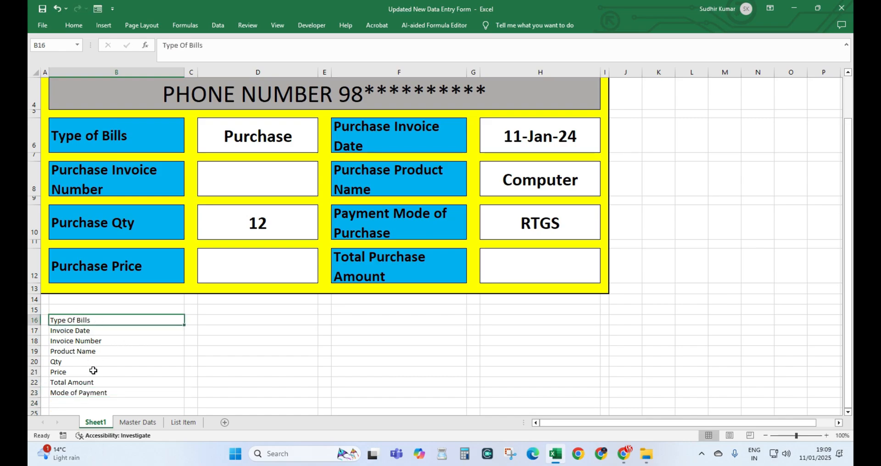
{"action": "left_click", "coordinate": [207, 320]}
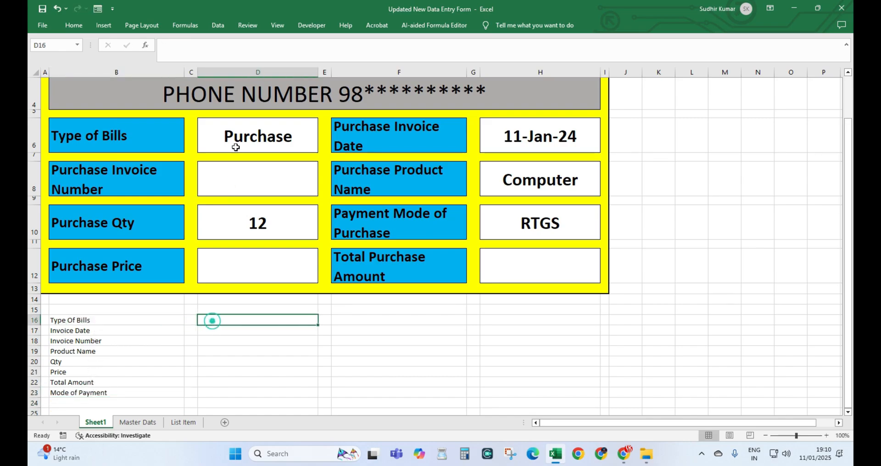
{"action": "left_click", "coordinate": [76, 321]}
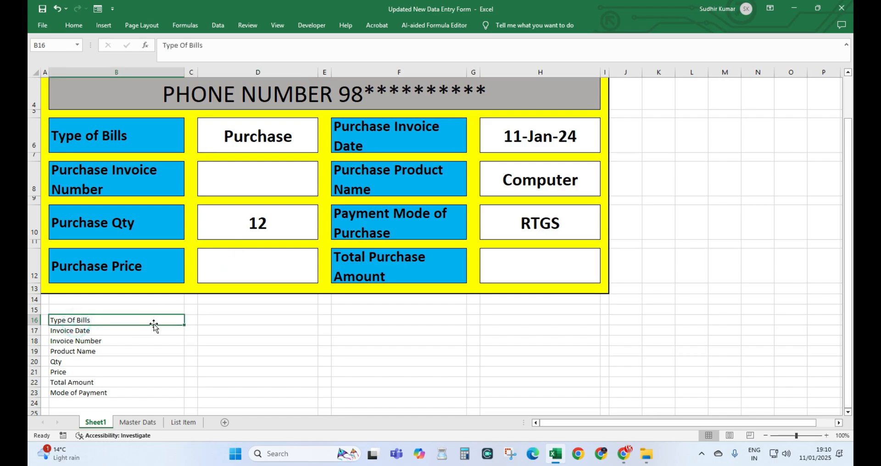
{"action": "left_click", "coordinate": [221, 317]}
{"action": "type", "text": "="}
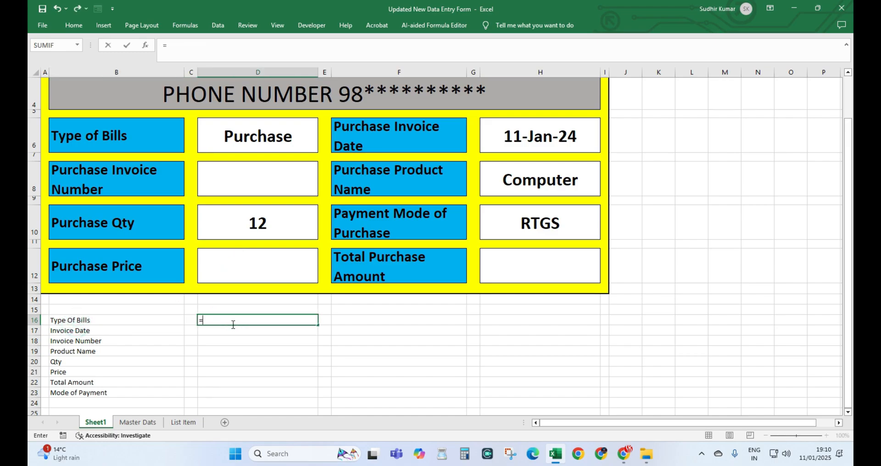
{"action": "left_click", "coordinate": [258, 136]}
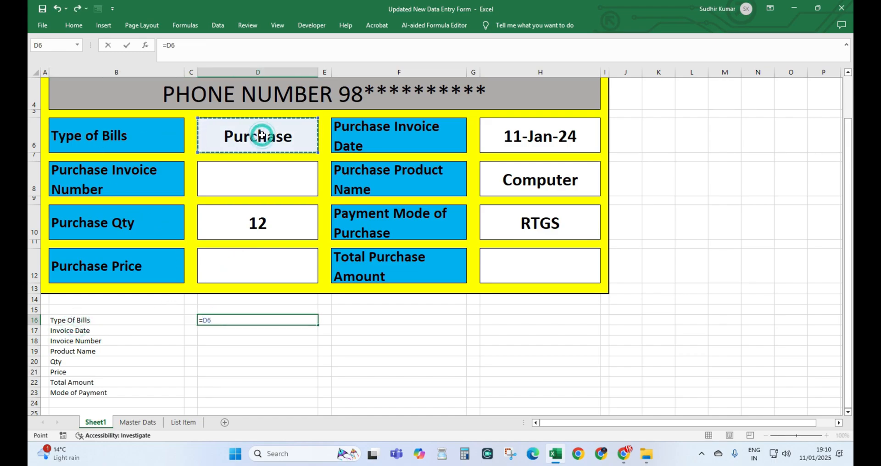
{"action": "key", "text": "Return"}
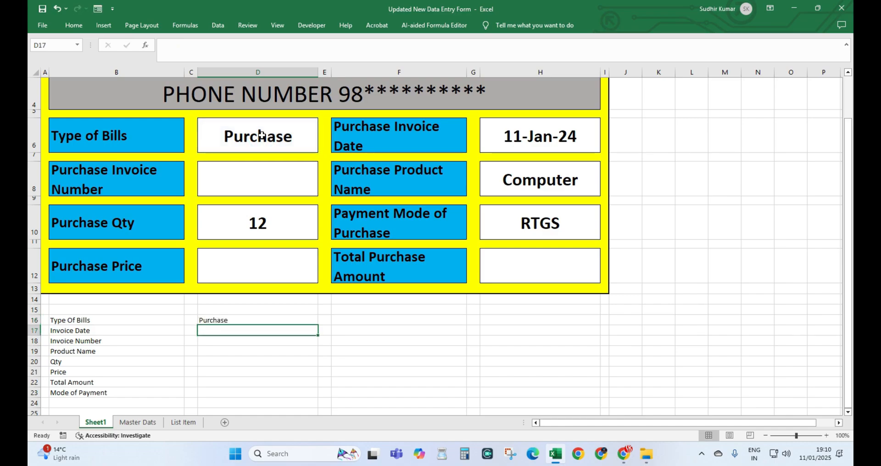
Step: Link the Invoice Date in D17 to the form with =H6 and the Invoice Number in D18 with =D8
{"action": "type", "text": "="}
{"action": "left_click", "coordinate": [542, 132]}
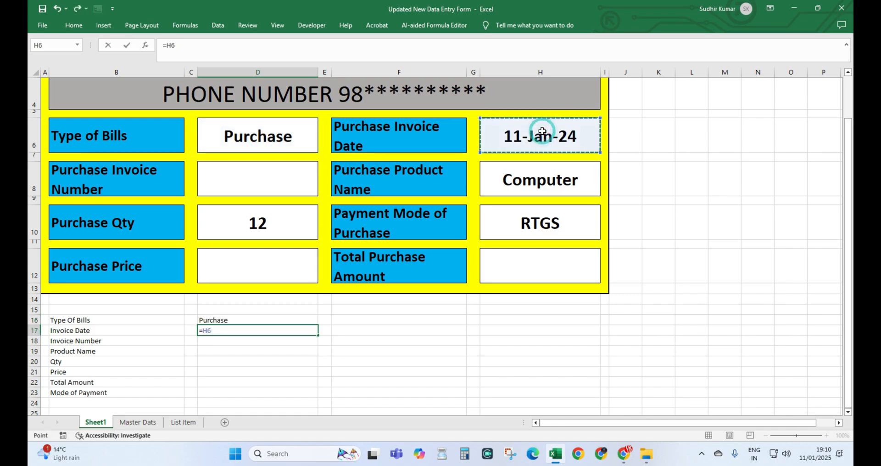
{"action": "key", "text": "Return"}
{"action": "type", "text": "="}
{"action": "left_click", "coordinate": [263, 189]}
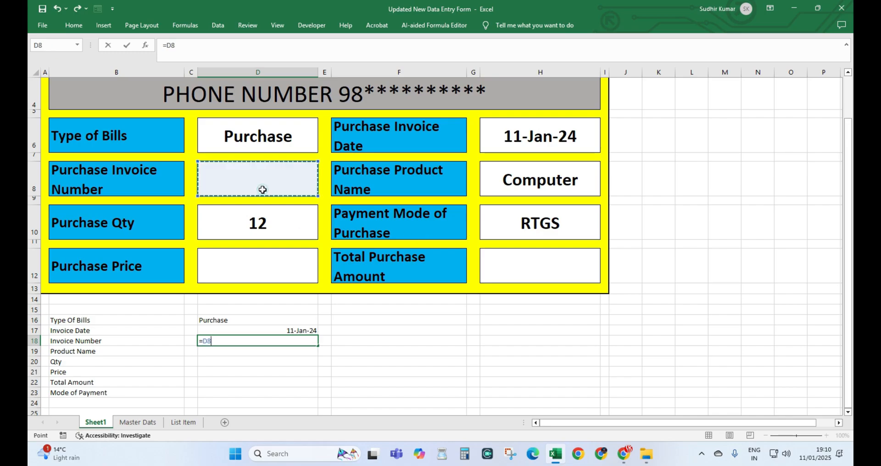
{"action": "key", "text": "Return"}
Step: Link the Product Name in D19 to the form with =H8 and the Qty in D20 to the Purchase Qty entry, D10
{"action": "type", "text": "="}
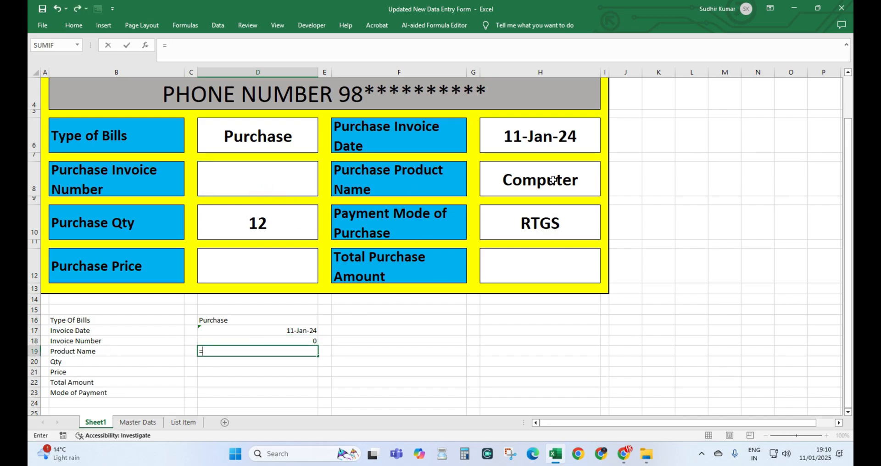
{"action": "left_click", "coordinate": [520, 182]}
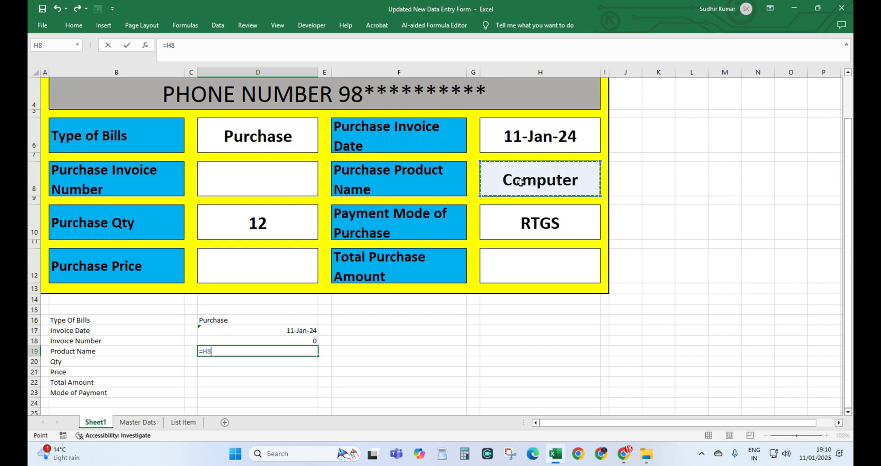
{"action": "key", "text": "Return"}
{"action": "type", "text": "="}
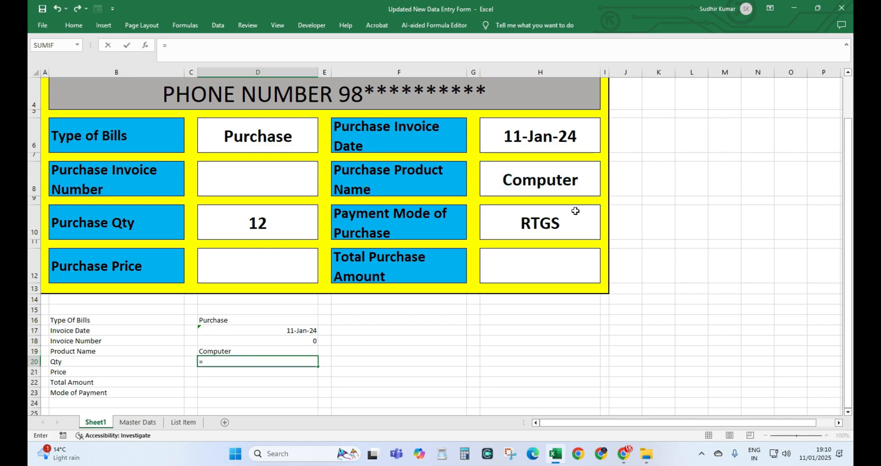
{"action": "left_click", "coordinate": [269, 225]}
{"action": "key", "text": "Return"}
Step: Link the Price in D21 to the form's Purchase Price entry and the Total Amount in D22 with =H12
{"action": "type", "text": "="}
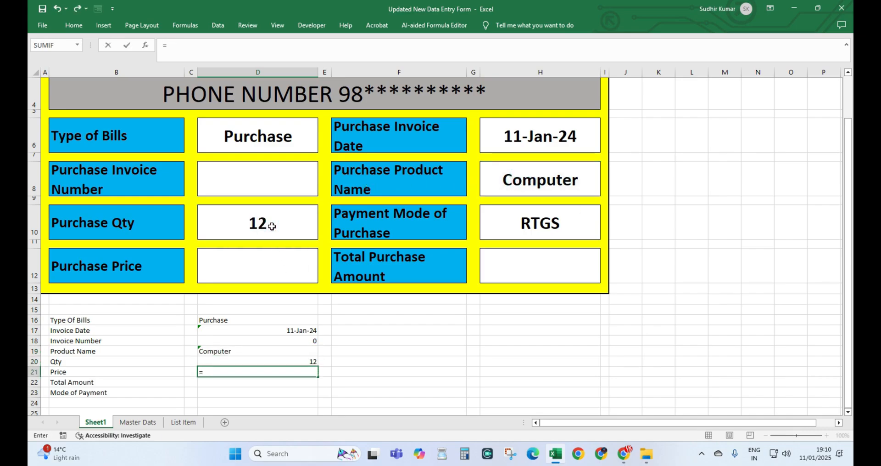
{"action": "left_click", "coordinate": [238, 283]}
{"action": "key", "text": "Return"}
{"action": "type", "text": "="}
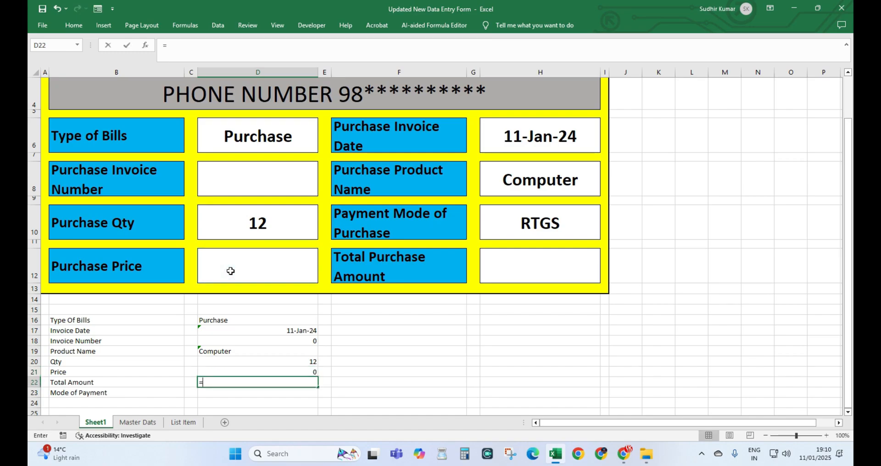
{"action": "left_click", "coordinate": [543, 263]}
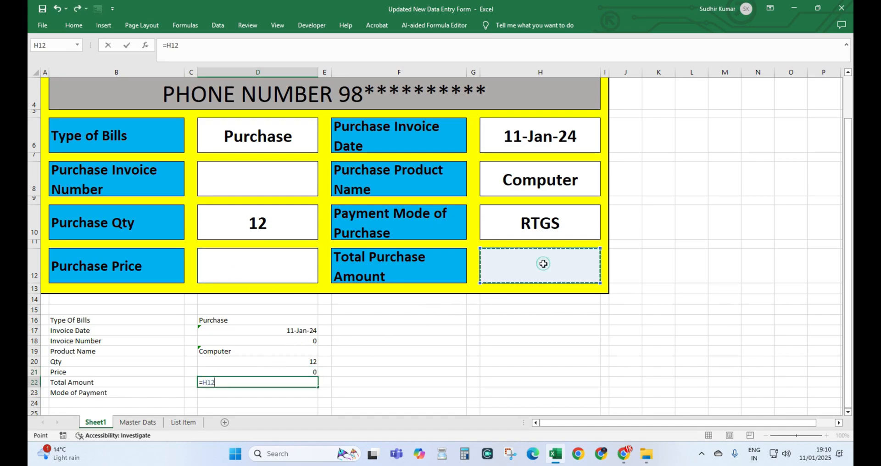
{"action": "key", "text": "Return"}
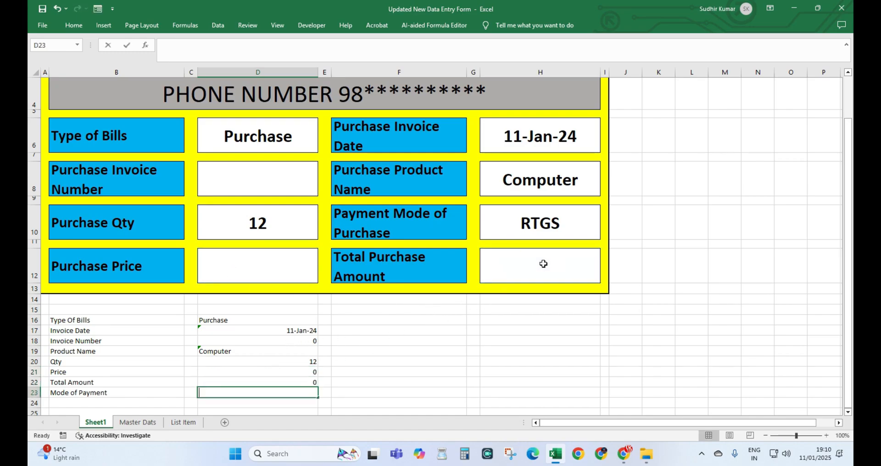
Step: Link the Mode of Payment in D23 to the form's payment mode entry, H10
{"action": "type", "text": "="}
{"action": "left_click", "coordinate": [553, 222]}
{"action": "key", "text": "Return"}
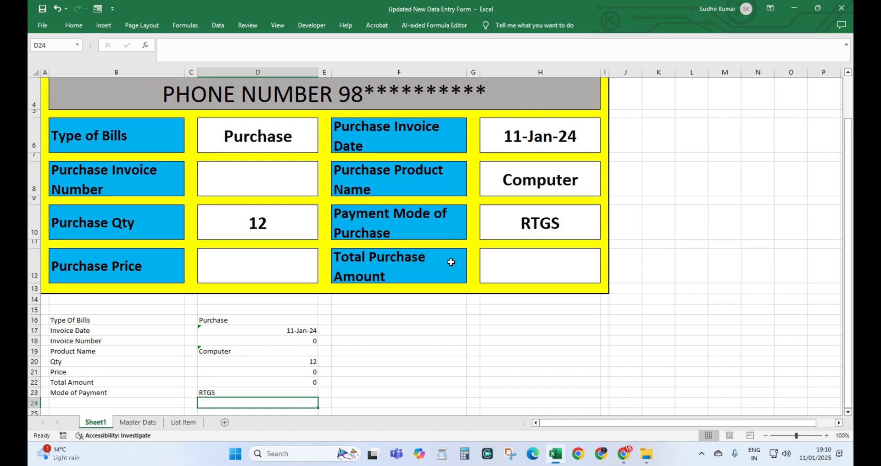
Step: Copy the labels in B16:B23 and paste them as transposed values from cell A1 of the Master Dats sheet
{"action": "left_click_drag", "start_coordinate": [109, 319], "coordinate": [102, 388]}
{"action": "key", "text": "ctrl+c"}
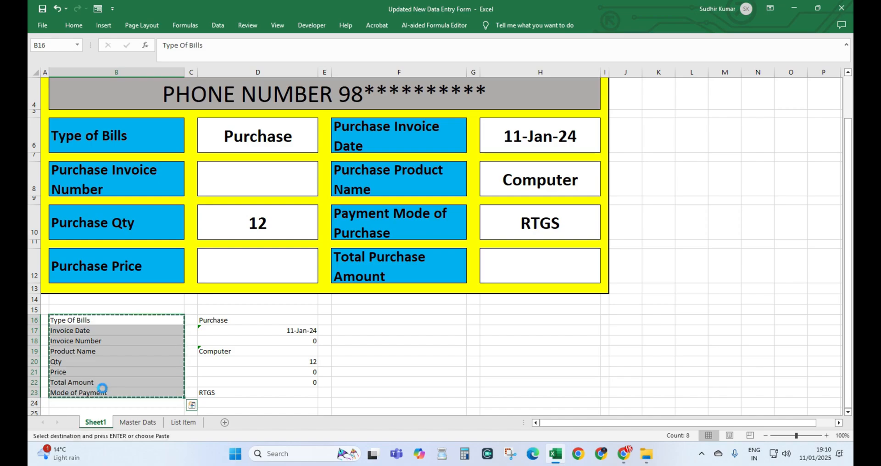
{"action": "left_click", "coordinate": [139, 421]}
{"action": "left_click", "coordinate": [62, 84]}
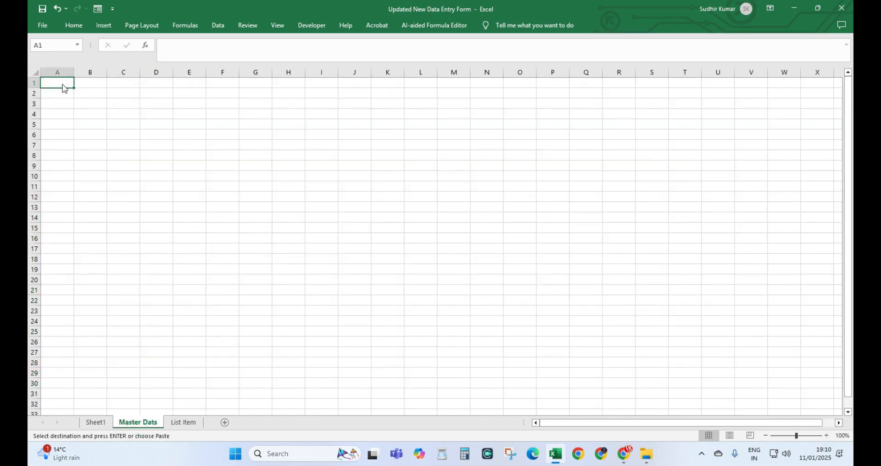
{"action": "key", "text": "ctrl+alt+v"}
{"action": "left_click", "coordinate": [607, 232]}
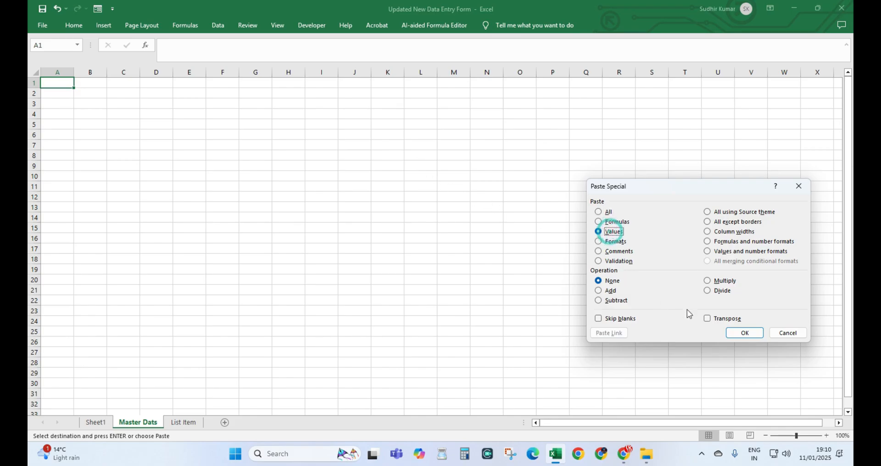
{"action": "left_click", "coordinate": [714, 318]}
{"action": "left_click", "coordinate": [744, 333]}
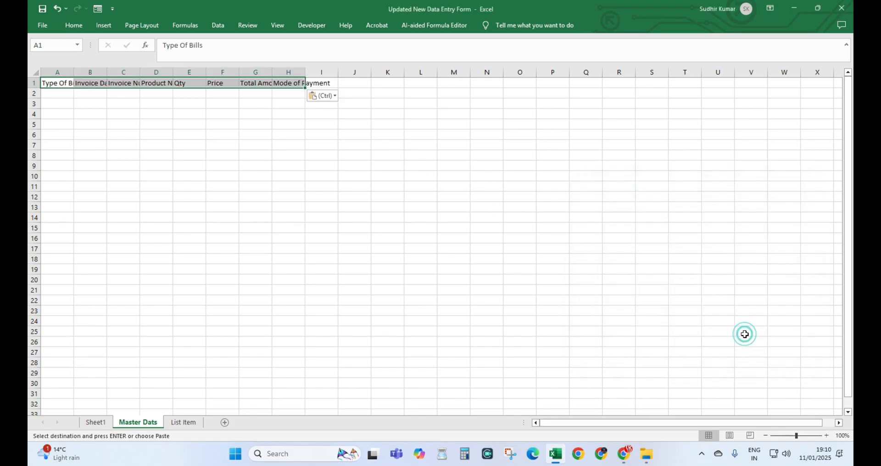
Step: Increase the font size of columns A to I on the Master Dats sheet to 18
{"action": "left_click_drag", "start_coordinate": [53, 71], "coordinate": [326, 73]}
{"action": "left_click", "coordinate": [73, 25]}
{"action": "left_click", "coordinate": [175, 46]}
{"action": "left_click", "coordinate": [175, 47]}
{"action": "left_click", "coordinate": [175, 46]}
{"action": "left_click", "coordinate": [175, 46]}
Step: Widen columns A to H to one equal width that fits the headings
{"action": "left_click", "coordinate": [141, 95]}
{"action": "double_click", "coordinate": [106, 72]}
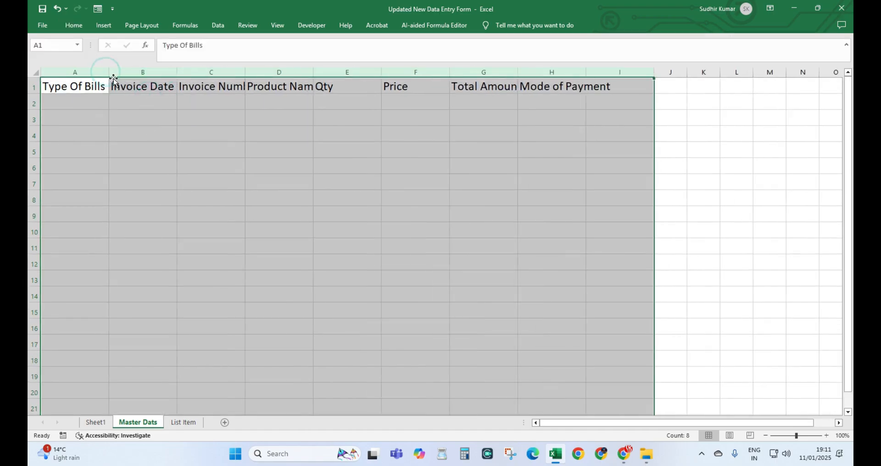
{"action": "double_click", "coordinate": [112, 71]}
{"action": "left_click", "coordinate": [114, 72]}
{"action": "left_click_drag", "start_coordinate": [79, 72], "coordinate": [546, 72]}
{"action": "left_click_drag", "start_coordinate": [472, 72], "coordinate": [483, 73]}
Step: Center the contents of columns A to H horizontally
{"action": "left_click", "coordinate": [74, 25]}
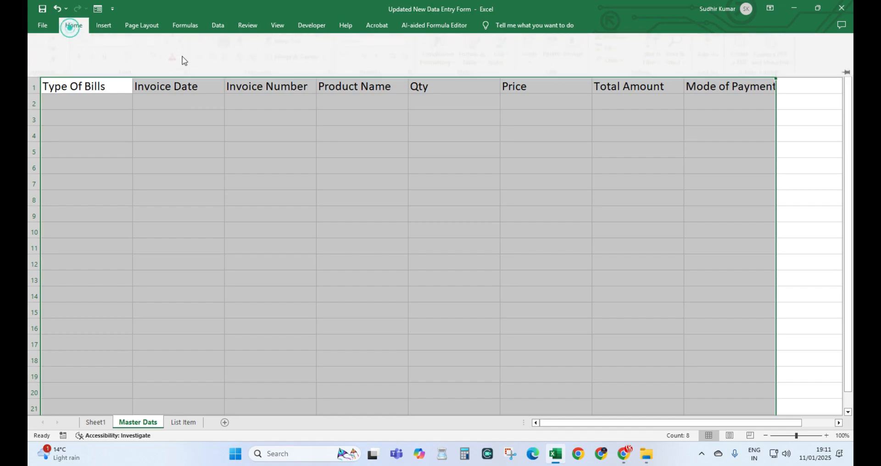
{"action": "left_click", "coordinate": [219, 61]}
{"action": "left_click", "coordinate": [236, 102]}
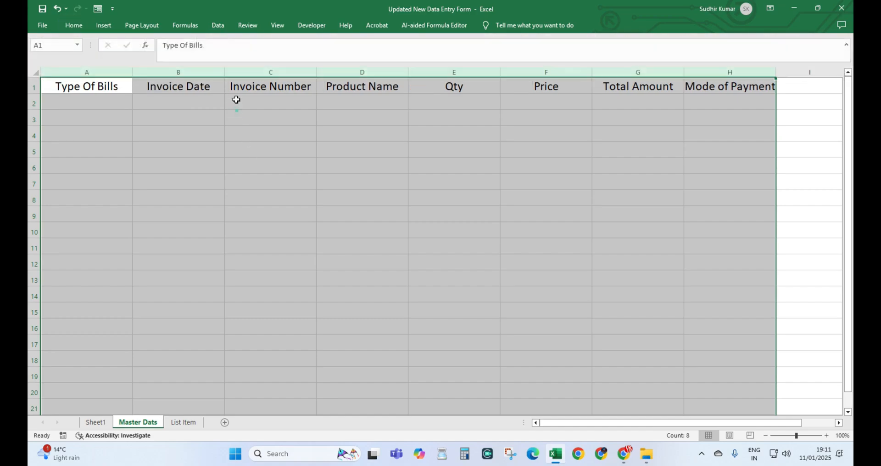
Step: Add borders to the header cells A1:H1
{"action": "left_click", "coordinate": [240, 86]}
{"action": "left_click_drag", "start_coordinate": [84, 86], "coordinate": [758, 87]}
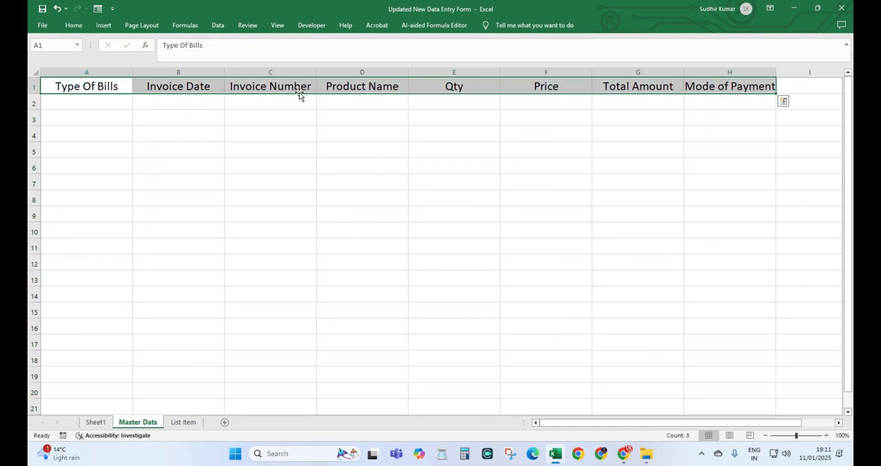
{"action": "left_click", "coordinate": [74, 26]}
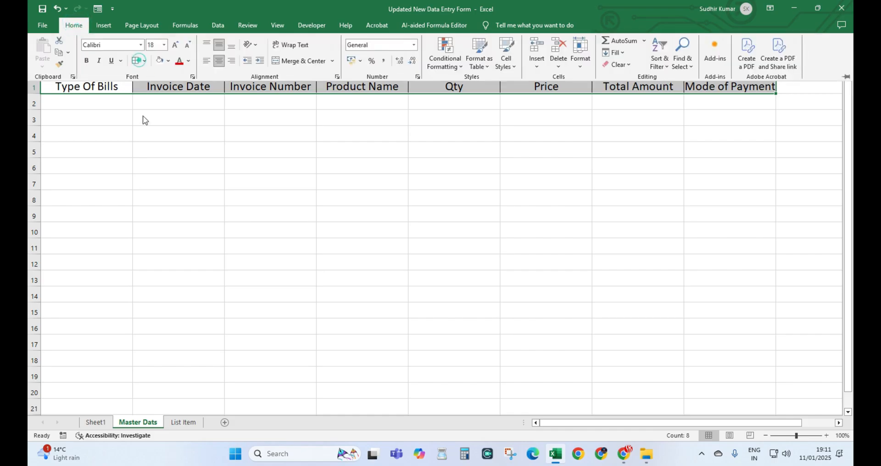
{"action": "left_click", "coordinate": [152, 107]}
Step: Draw a small rounded rectangle on Sheet1 just below the form, across rows 14 and 15
{"action": "left_click", "coordinate": [95, 422]}
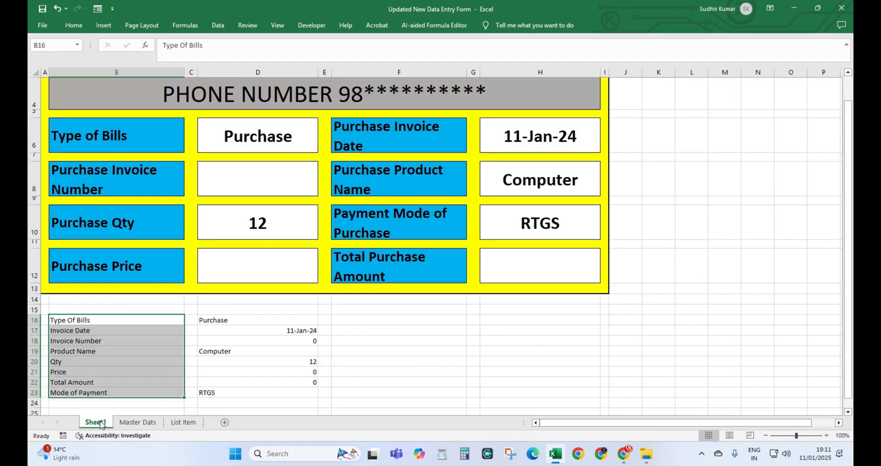
{"action": "left_click", "coordinate": [81, 28]}
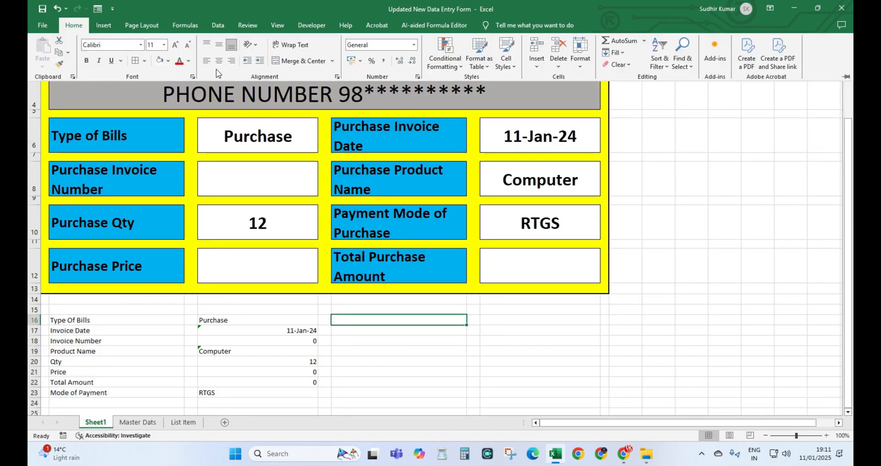
{"action": "left_click", "coordinate": [103, 25]}
{"action": "left_click", "coordinate": [147, 67]}
{"action": "left_click", "coordinate": [171, 53]}
{"action": "left_click", "coordinate": [218, 91]}
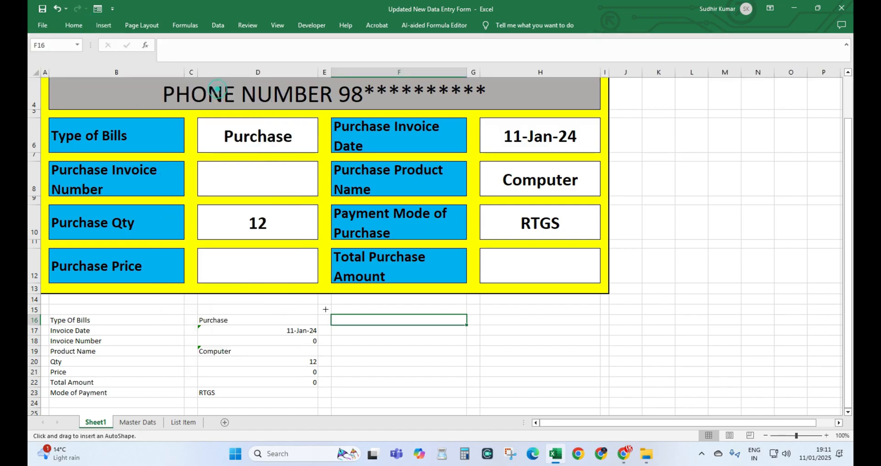
{"action": "left_click_drag", "start_coordinate": [298, 300], "coordinate": [395, 318]}
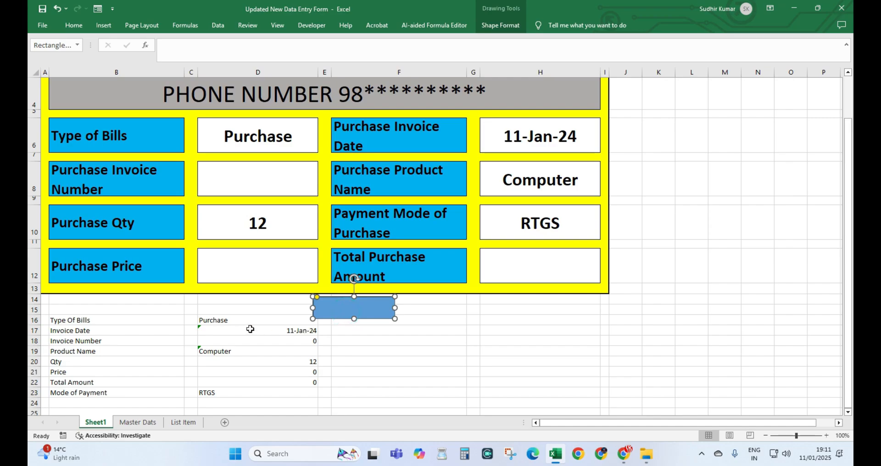
Step: Insert four blank rows above the Type Of Bills row, row 16
{"action": "left_click", "coordinate": [36, 320]}
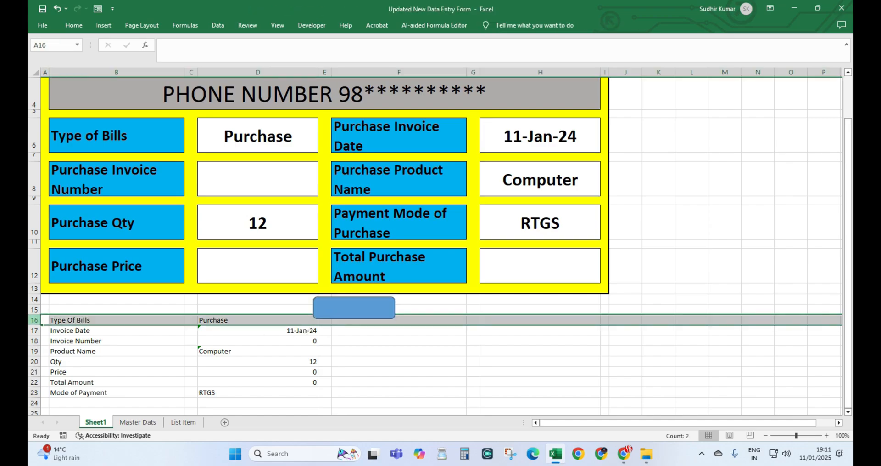
{"action": "key", "text": "ctrl+plus"}
{"action": "key", "text": "ctrl+plus"}
{"action": "key", "text": "ctrl+plus"}
{"action": "key", "text": "ctrl+plus"}
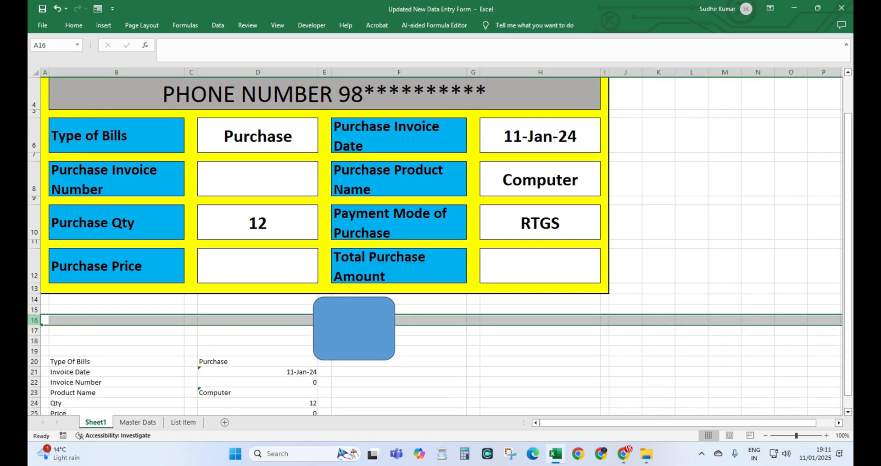
Step: Shrink the rounded rectangle below the form to about three rows high and label it SUBMIT
{"action": "left_click", "coordinate": [359, 327]}
{"action": "left_click_drag", "start_coordinate": [353, 359], "coordinate": [335, 319]}
{"action": "right_click", "coordinate": [311, 321]}
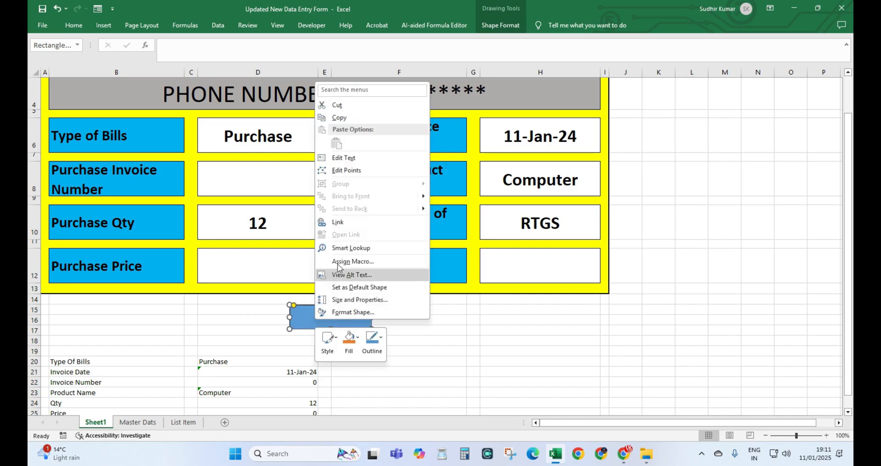
{"action": "left_click", "coordinate": [351, 165]}
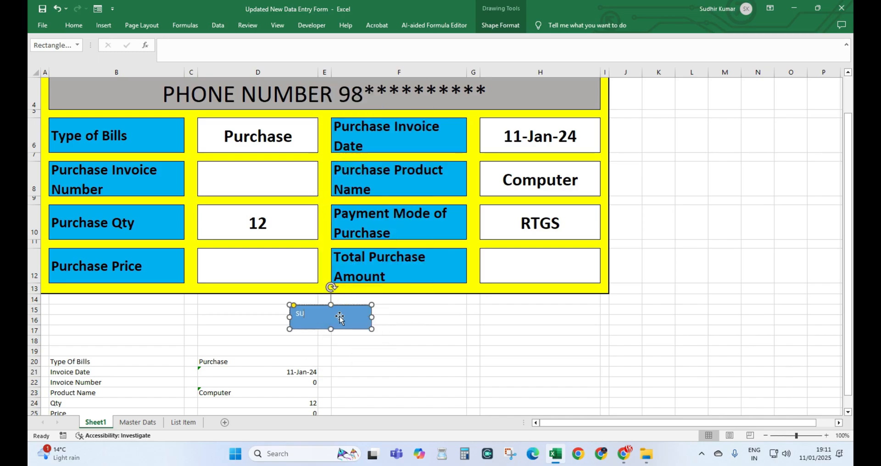
Step: Center the SUBMIT label within its shape and enlarge its text to 24 pt
{"action": "left_click", "coordinate": [73, 26]}
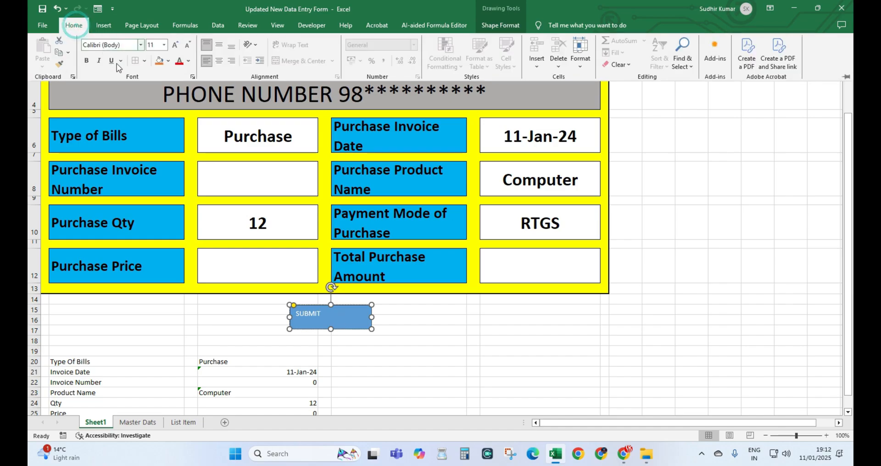
{"action": "left_click", "coordinate": [219, 61]}
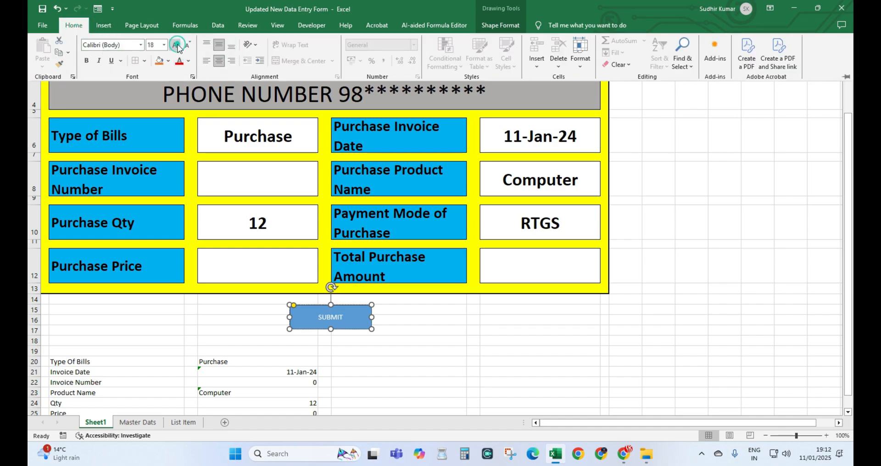
{"action": "left_click", "coordinate": [346, 322]}
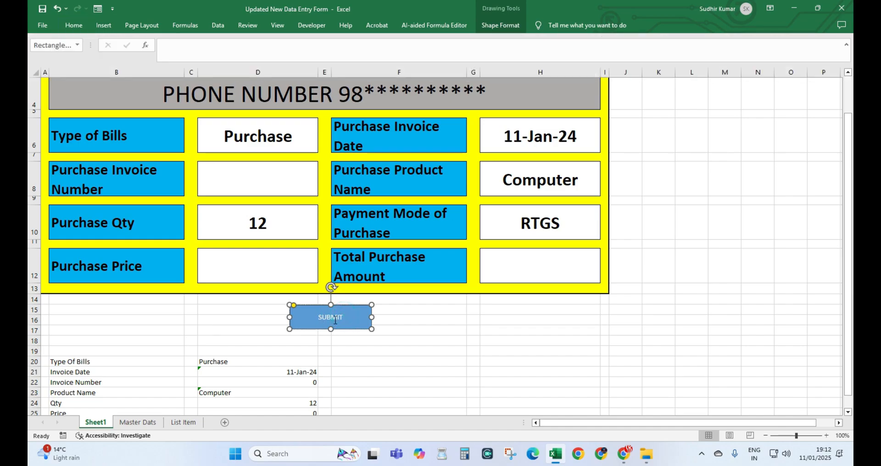
{"action": "left_click_drag", "start_coordinate": [345, 317], "coordinate": [317, 318]}
{"action": "left_click", "coordinate": [74, 25]}
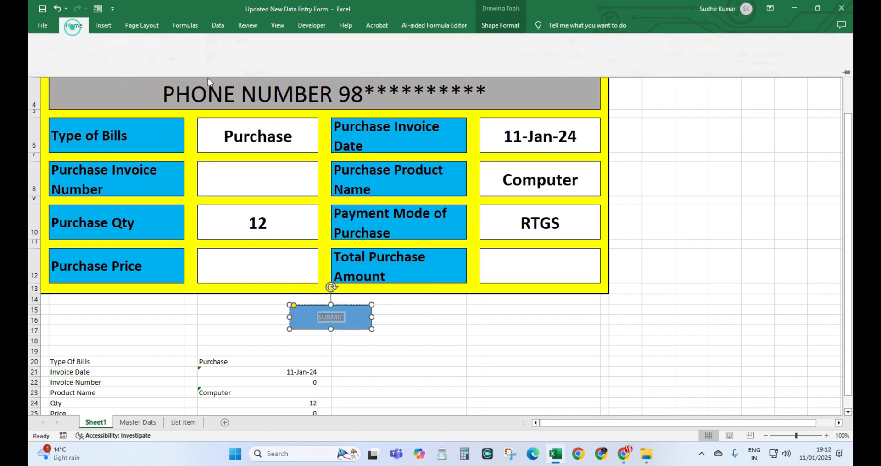
{"action": "left_click", "coordinate": [176, 45]}
{"action": "left_click", "coordinate": [175, 45]}
{"action": "left_click", "coordinate": [175, 45]}
{"action": "left_click", "coordinate": [175, 45]}
{"action": "left_click", "coordinate": [175, 45]}
{"action": "left_click", "coordinate": [175, 45]}
{"action": "left_click", "coordinate": [175, 45]}
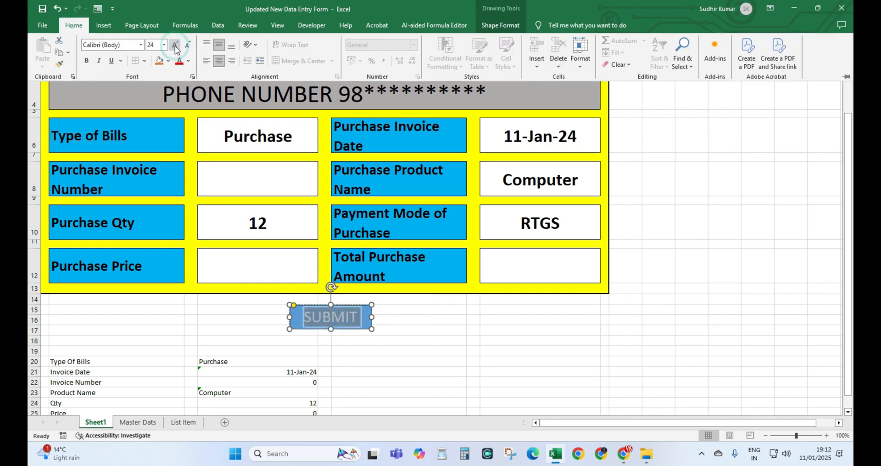
Step: Give the SUBMIT shape an orange fill and set its label in black Aharoni
{"action": "left_click", "coordinate": [159, 60]}
{"action": "left_click", "coordinate": [189, 61]}
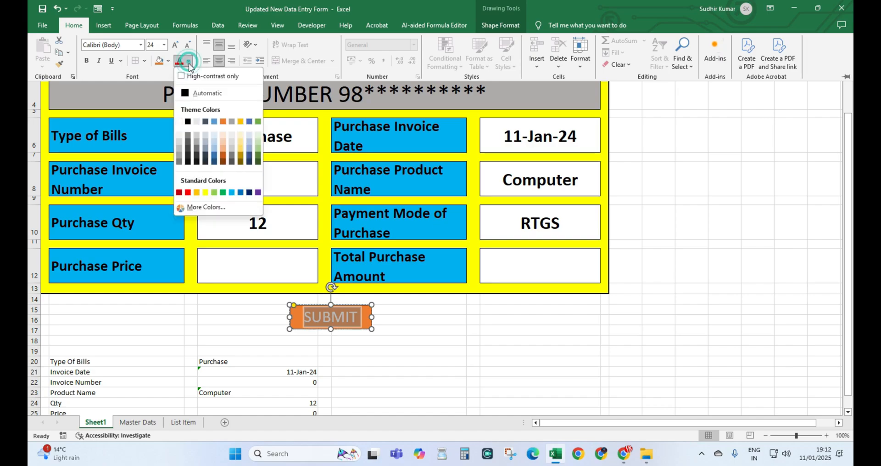
{"action": "left_click", "coordinate": [187, 121]}
{"action": "left_click", "coordinate": [140, 45]}
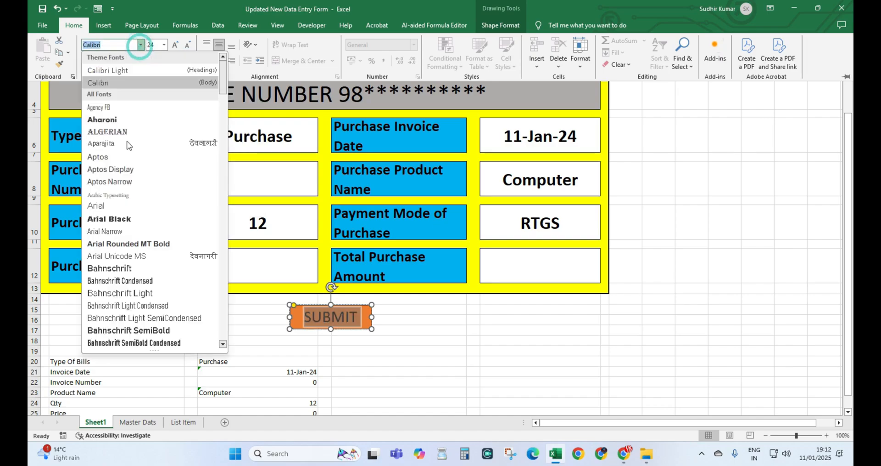
{"action": "left_click", "coordinate": [125, 121]}
Step: Move the SUBMIT shape slightly up, close beneath the form's lower border
{"action": "left_click", "coordinate": [439, 335]}
{"action": "left_click", "coordinate": [396, 315]}
{"action": "left_click_drag", "start_coordinate": [380, 326], "coordinate": [389, 322]}
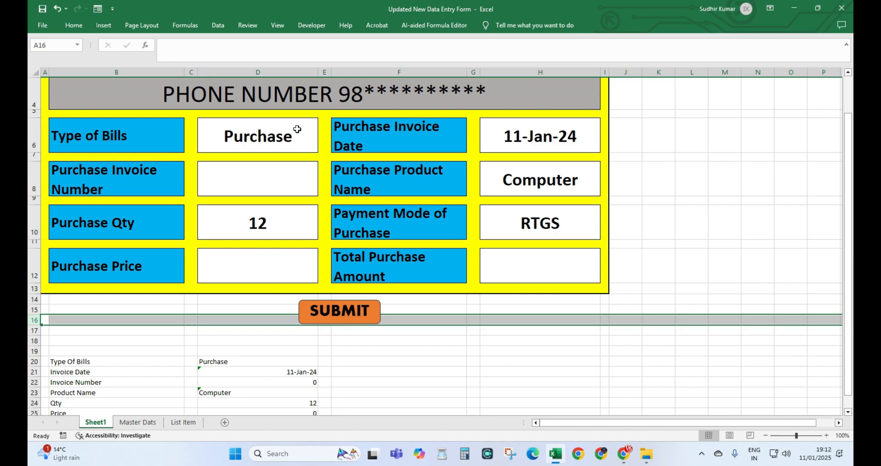
{"action": "left_click", "coordinate": [138, 422]}
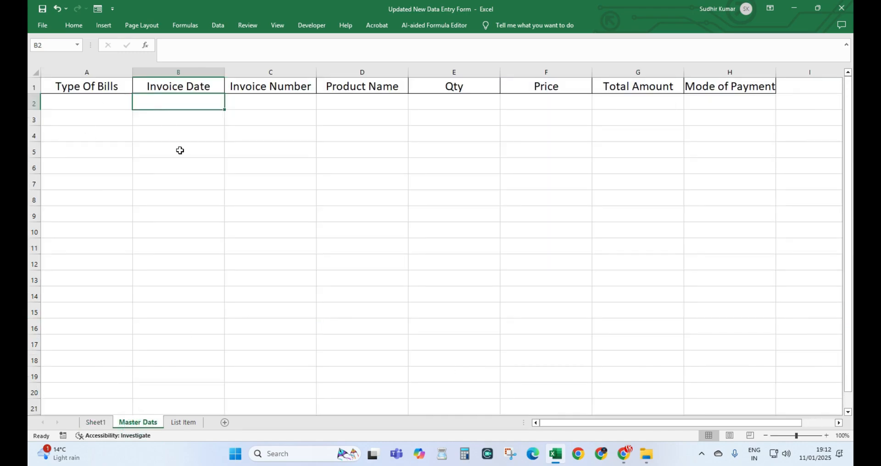
{"action": "left_click", "coordinate": [96, 422]}
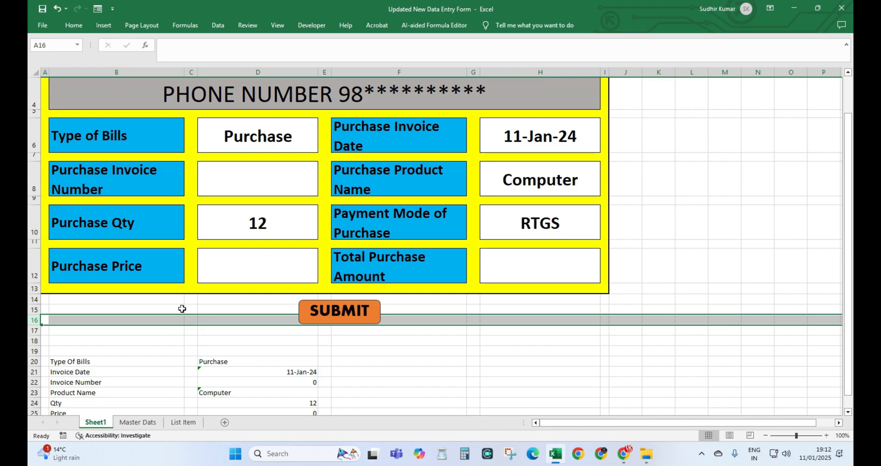
{"action": "scroll", "coordinate": [182, 316], "scroll_direction": "up", "scroll_amount": 2}
{"action": "left_click", "coordinate": [242, 215]}
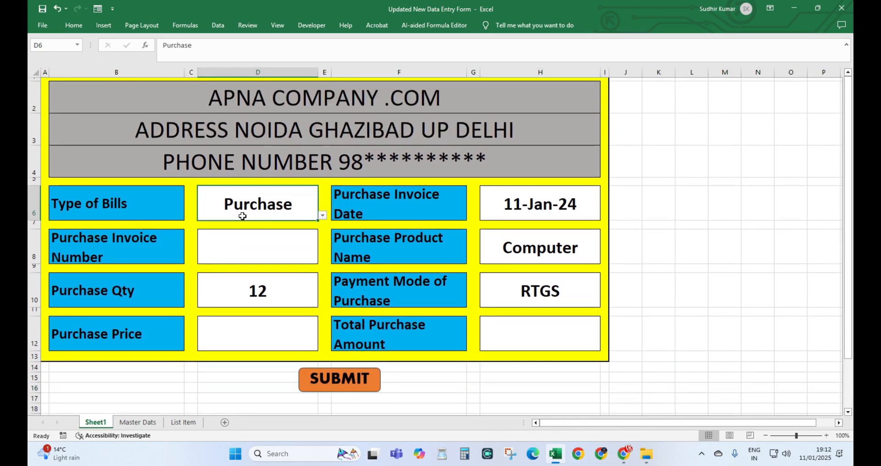
{"action": "left_click", "coordinate": [248, 245]}
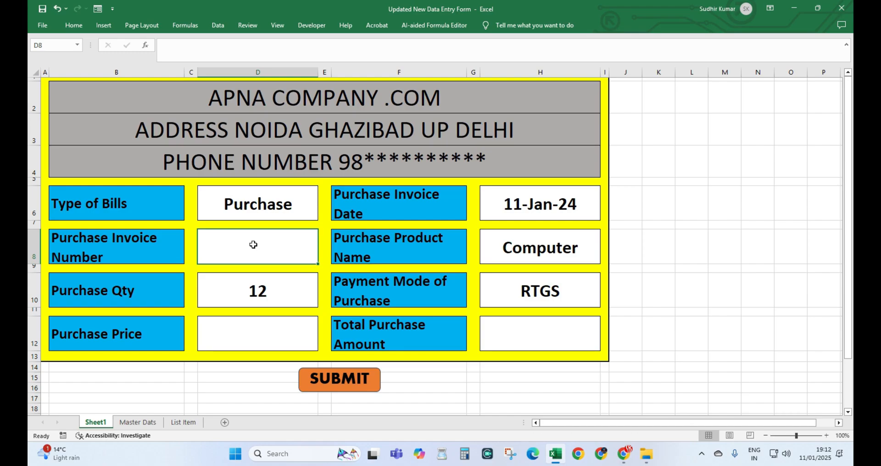
Step: Turn the Developer tab off and back on in the ribbon customization options and apply the settings
{"action": "left_click", "coordinate": [312, 26]}
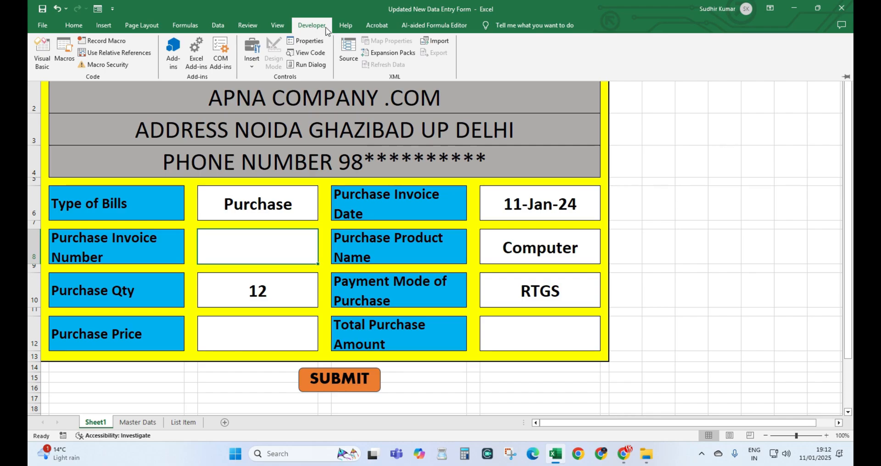
{"action": "left_click", "coordinate": [42, 25]}
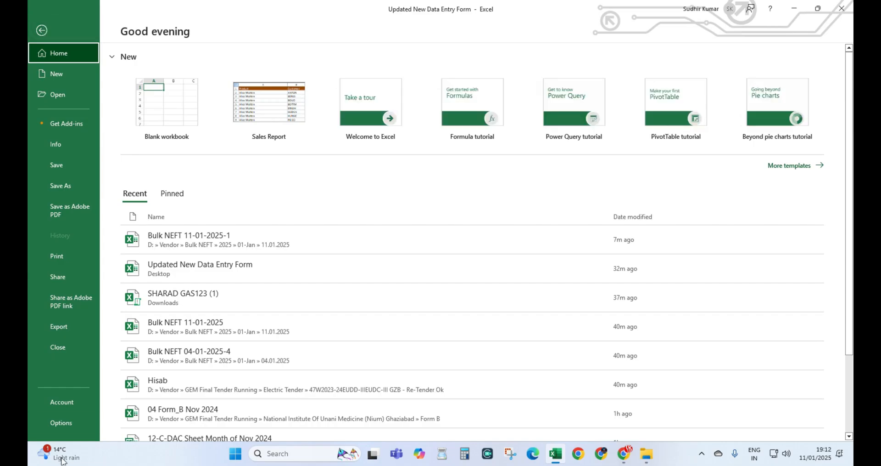
{"action": "left_click", "coordinate": [62, 422]}
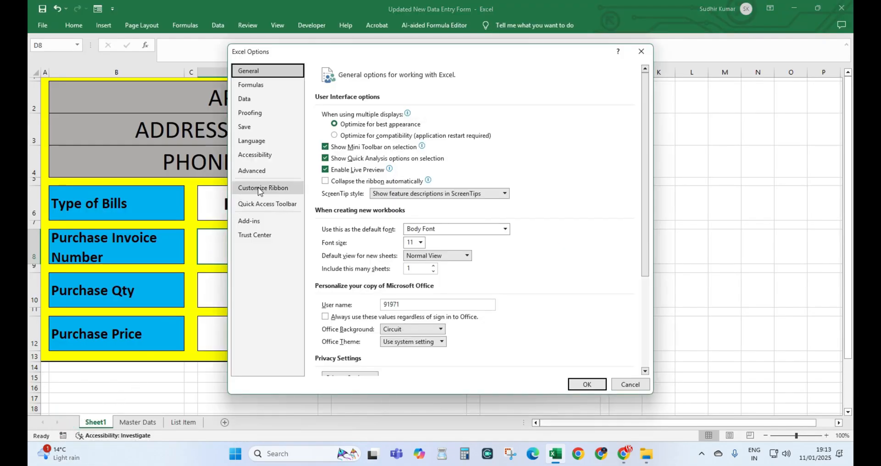
{"action": "left_click", "coordinate": [259, 189]}
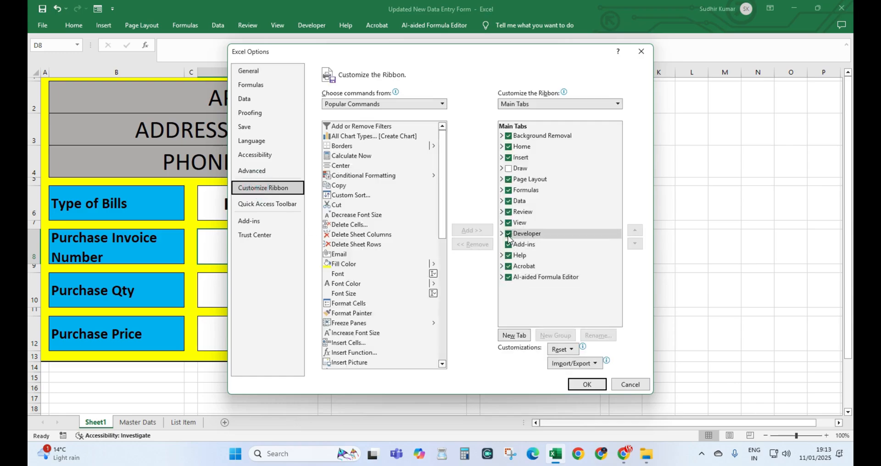
{"action": "left_click", "coordinate": [509, 233]}
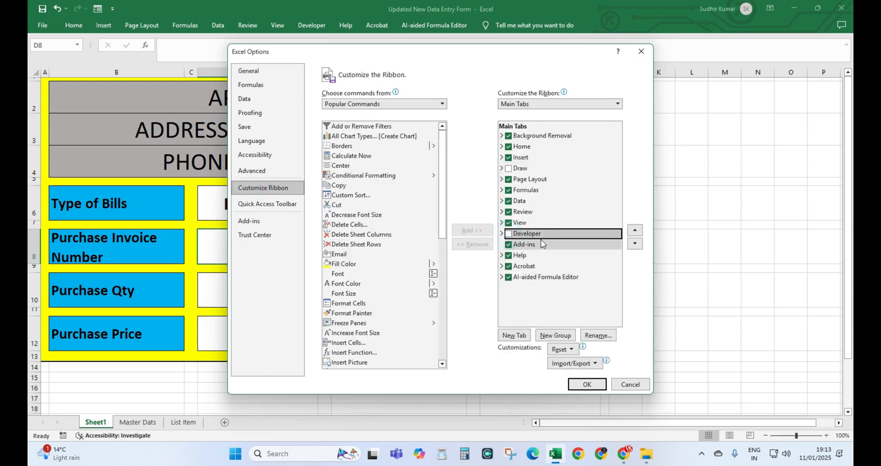
{"action": "left_click", "coordinate": [508, 233]}
{"action": "left_click", "coordinate": [585, 387]}
Step: Open the workbook's VBA code editor and insert a new standard module
{"action": "left_click", "coordinate": [313, 25]}
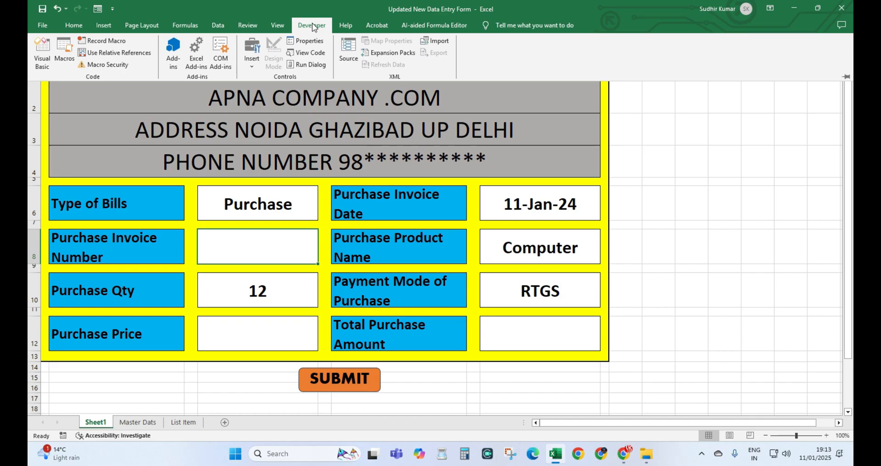
{"action": "left_click", "coordinate": [311, 56]}
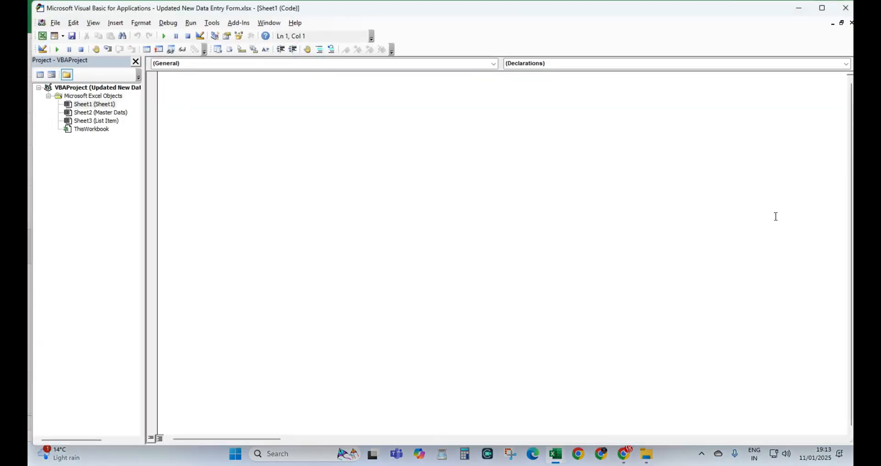
{"action": "left_click", "coordinate": [116, 23]}
{"action": "left_click", "coordinate": [132, 60]}
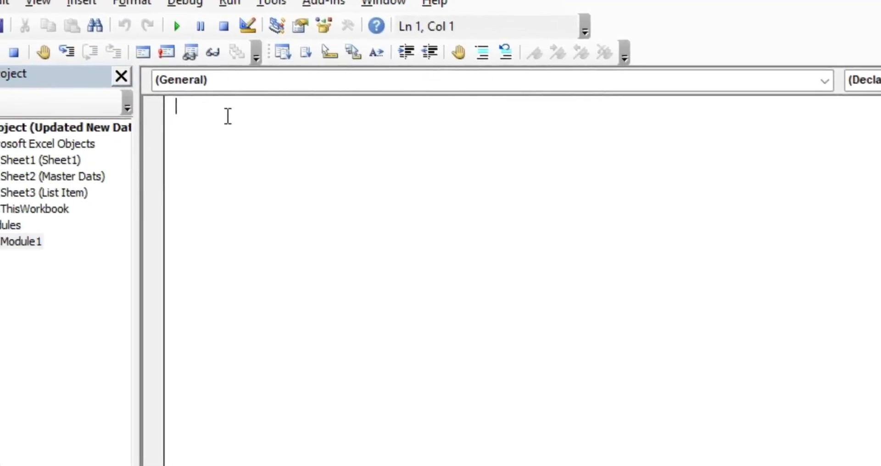
Step: Create the procedure Sub DATA_ENTRY() in the new module and add blank lines inside its body for code
{"action": "type", "text": "SUB DATA_ENTRY"}
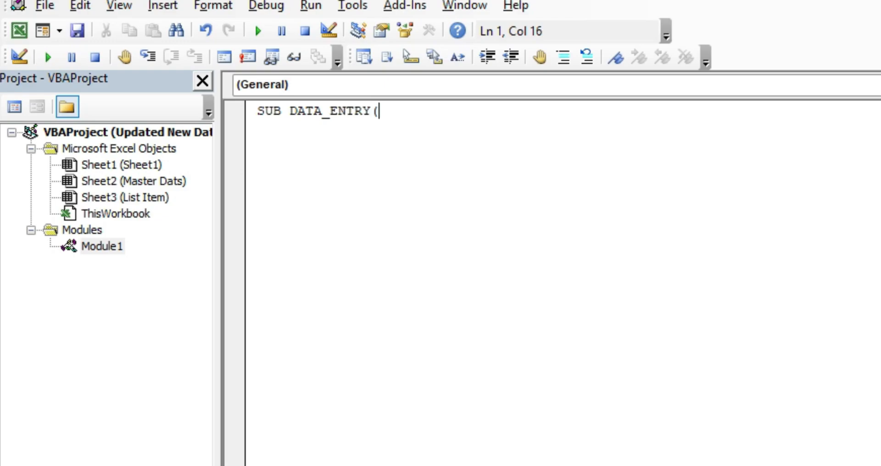
{"action": "type", "text": "()"}
{"action": "key", "text": "Return"}
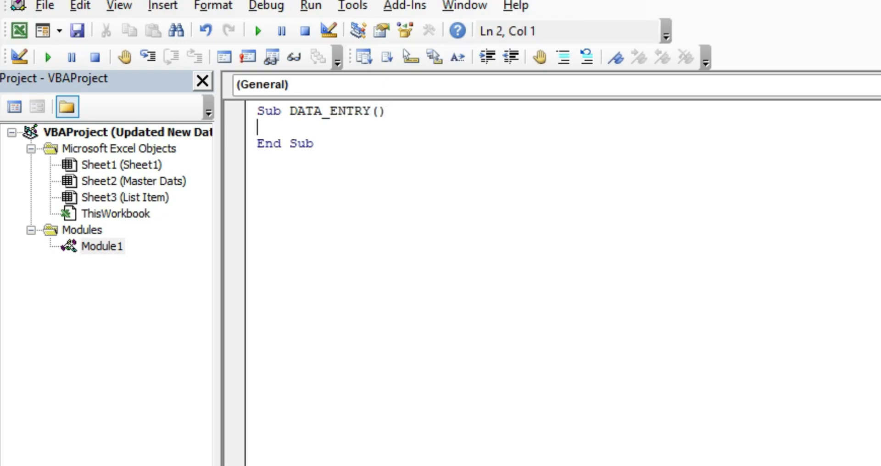
{"action": "key", "text": "Return"}
{"action": "key", "text": "Return"}
{"action": "key", "text": "Return"}
{"action": "key", "text": "Return"}
{"action": "key", "text": "Return"}
{"action": "key", "text": "Return"}
{"action": "key", "text": "Return"}
{"action": "key", "text": "Return"}
{"action": "key", "text": "Return"}
{"action": "key", "text": "Return"}
{"action": "key", "text": "Return"}
{"action": "key", "text": "Return"}
{"action": "key", "text": "Return"}
{"action": "key", "text": "Return"}
{"action": "key", "text": "Return"}
{"action": "key", "text": "Return"}
{"action": "key", "text": "Return"}
{"action": "key", "text": "Up"}
{"action": "key", "text": "Up"}
{"action": "key", "text": "Up"}
{"action": "key", "text": "Up"}
{"action": "key", "text": "Up"}
{"action": "key", "text": "Up"}
{"action": "key", "text": "Up"}
{"action": "key", "text": "Up"}
{"action": "key", "text": "Up"}
{"action": "key", "text": "Up"}
{"action": "key", "text": "Up"}
{"action": "key", "text": "Up"}
{"action": "key", "text": "Up"}
{"action": "key", "text": "Up"}
{"action": "key", "text": "Up"}
{"action": "key", "text": "Up"}
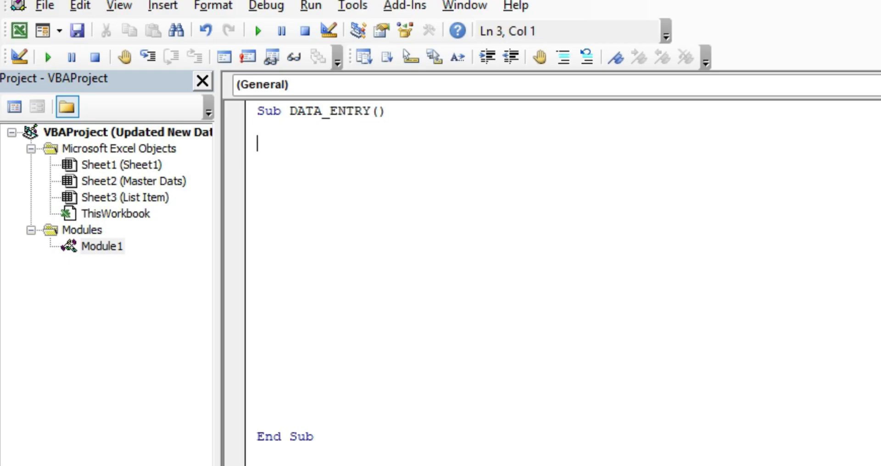
Step: Declare the variables i As Integer and rng As Range inside DATA_ENTRY
{"action": "type", "text": "DIM"}
{"action": "key", "text": "BackSpace"}
{"action": "key", "text": "BackSpace"}
{"action": "key", "text": "BackSpace"}
{"action": "key", "text": "BackSpace"}
{"action": "type", "text": "dim i as in"}
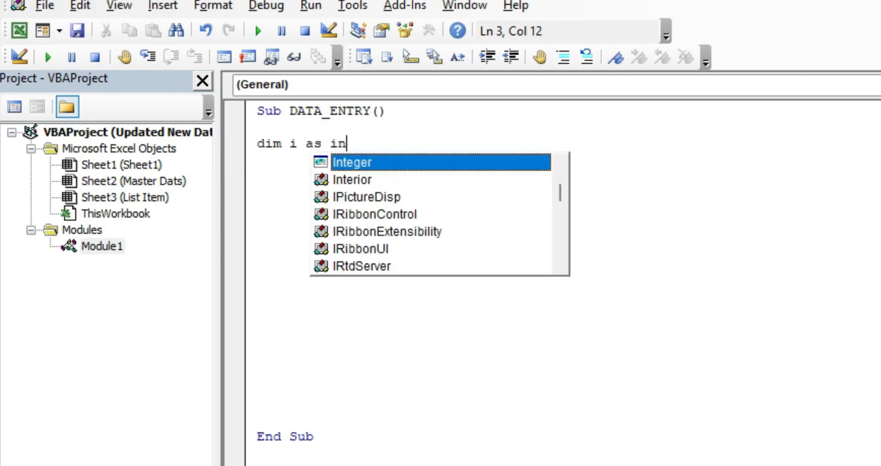
{"action": "key", "text": "Tab"}
{"action": "key", "text": "Return"}
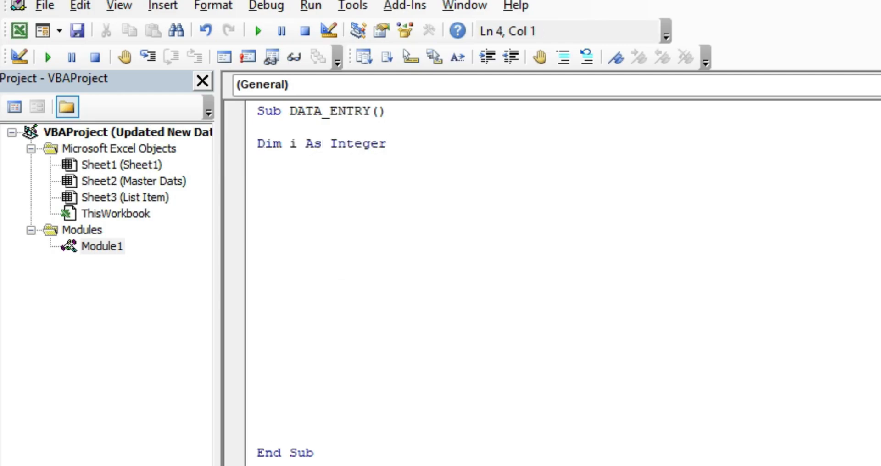
{"action": "type", "text": "dim rng as ran"}
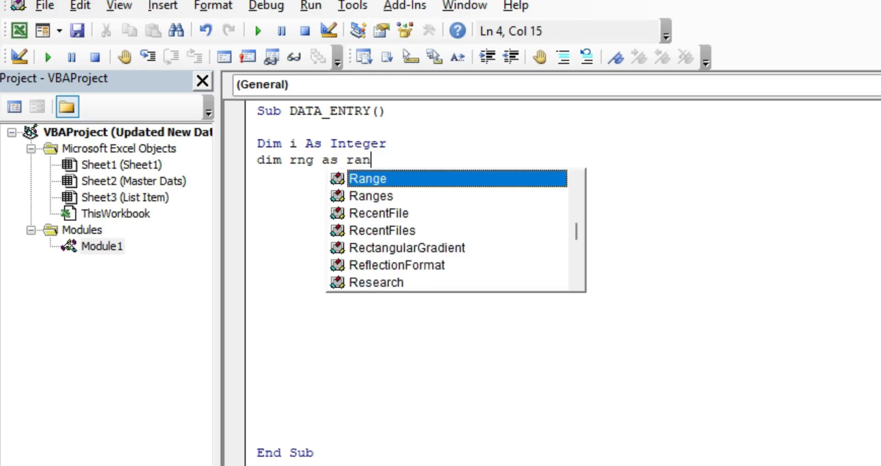
{"action": "key", "text": "Return"}
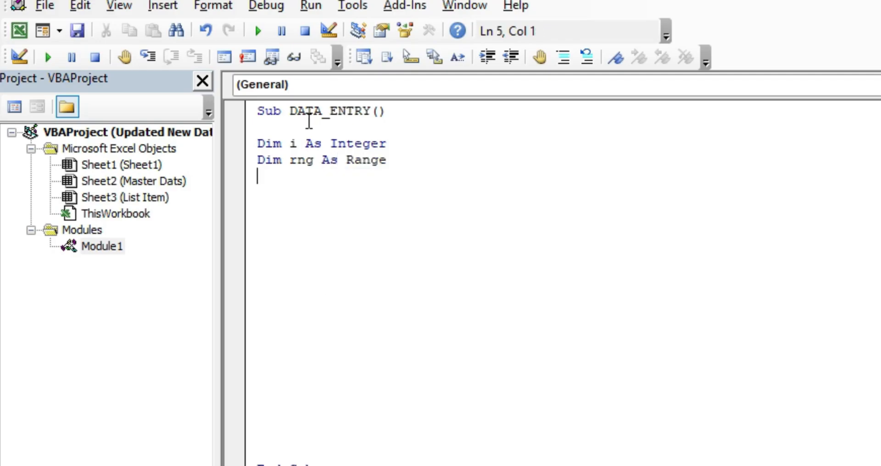
Step: Begin a new statement i=sheet2 below the declarations, checking that Sheet2 is the code name of the Master Dats sheet
{"action": "key", "text": "Return"}
{"action": "type", "text": "i="}
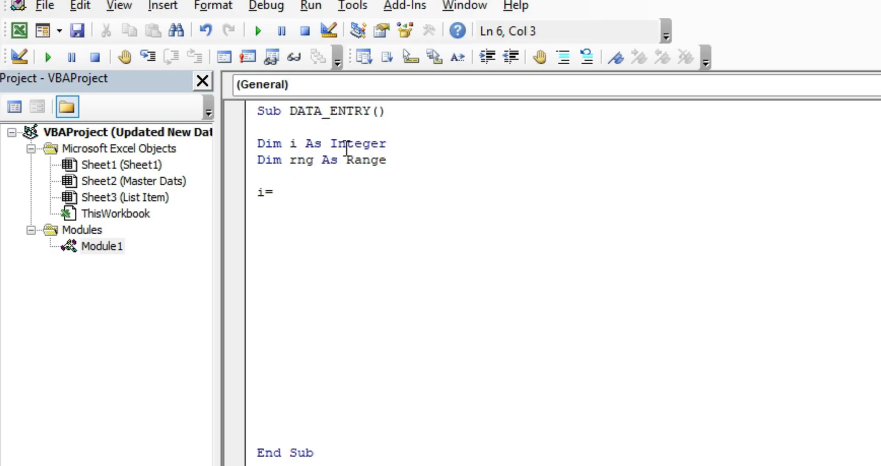
{"action": "type", "text": "sheet2"}
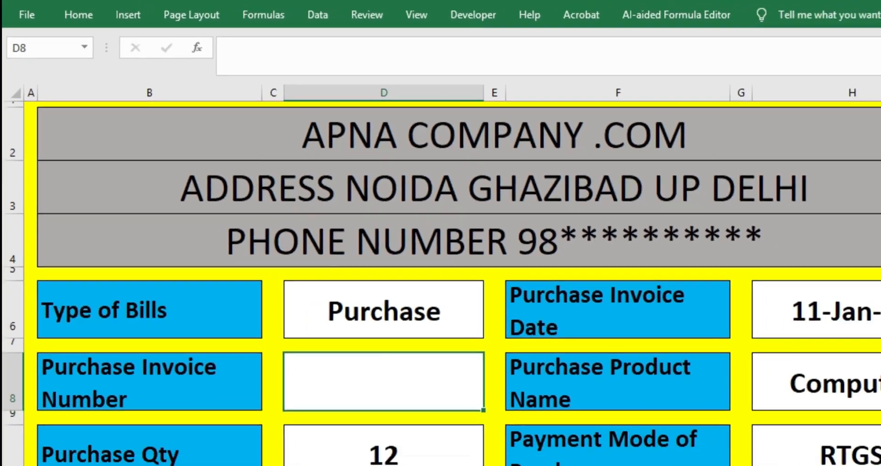
{"action": "left_click", "coordinate": [138, 421]}
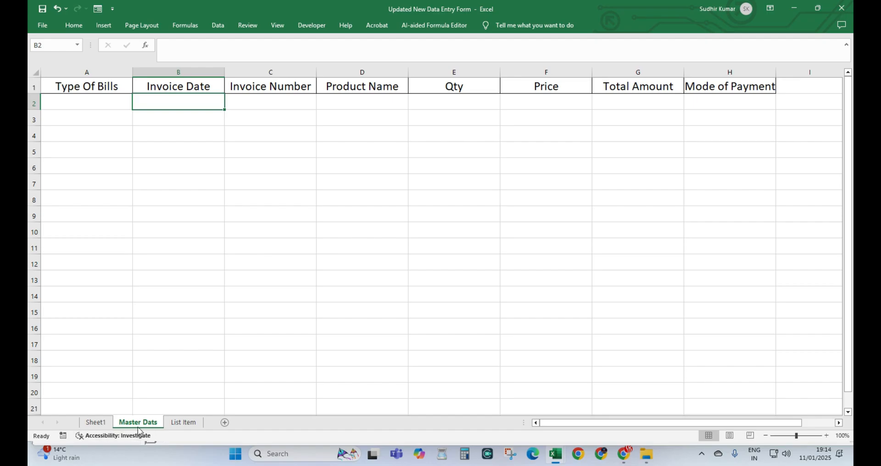
{"action": "key", "text": "alt+F11"}
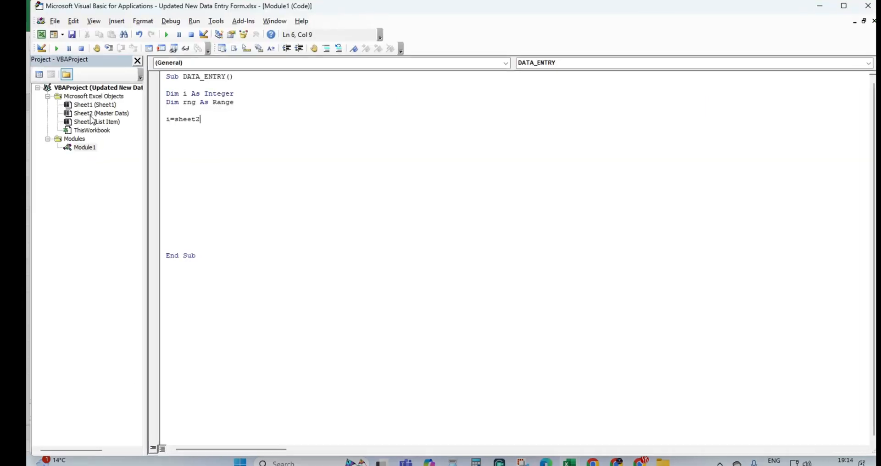
{"action": "left_click", "coordinate": [115, 113]}
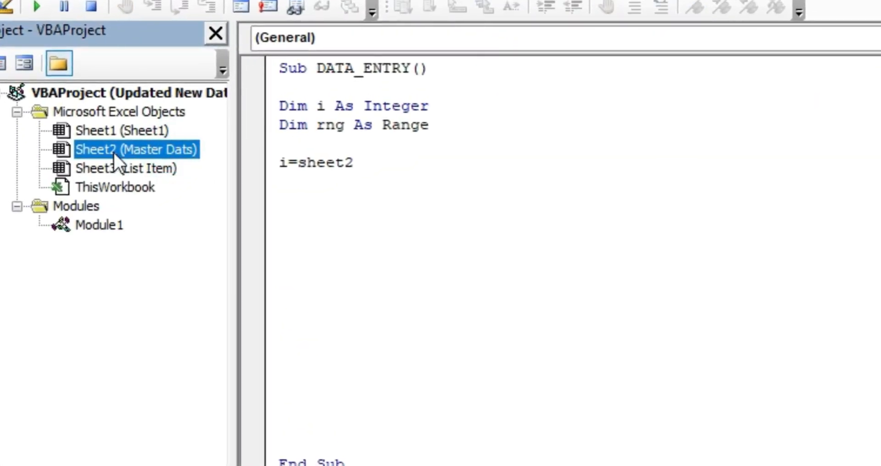
{"action": "left_click", "coordinate": [371, 165]}
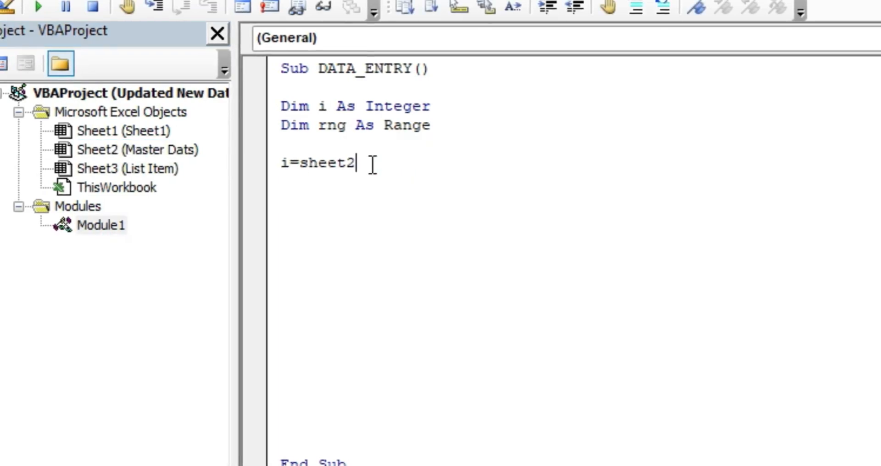
Step: Extend the i=sheet2 statement with .Range("a"&rows.Count to address the last row of column A
{"action": "type", "text": "."}
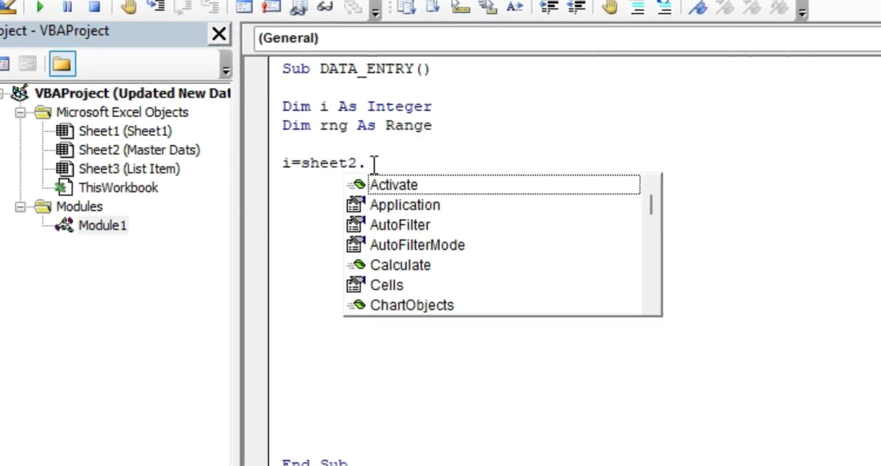
{"action": "type", "text": "ran"}
{"action": "key", "text": "Tab"}
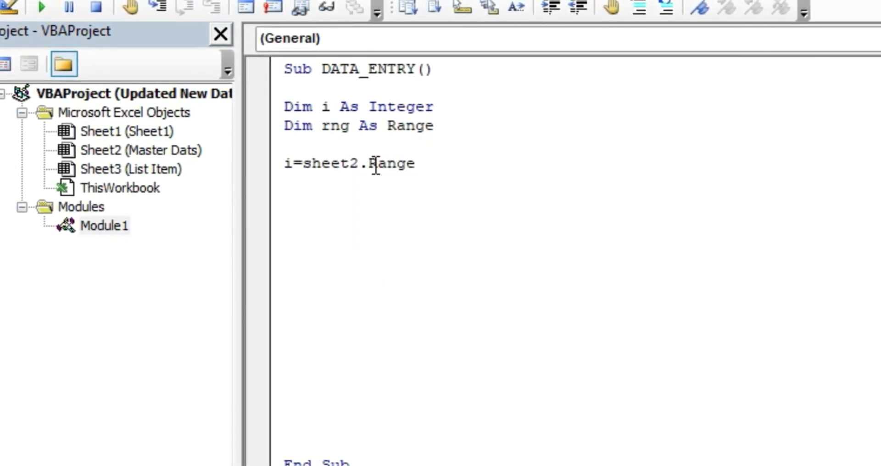
{"action": "type", "text": "("}
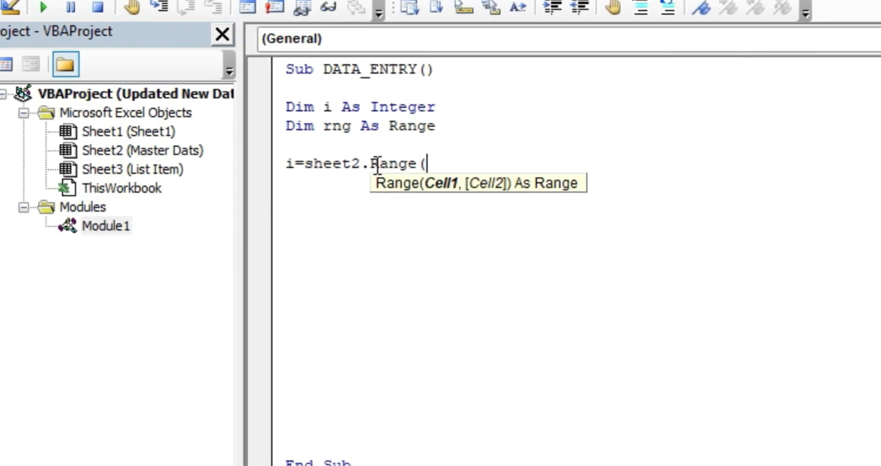
{"action": "type", "text": "\"a\""}
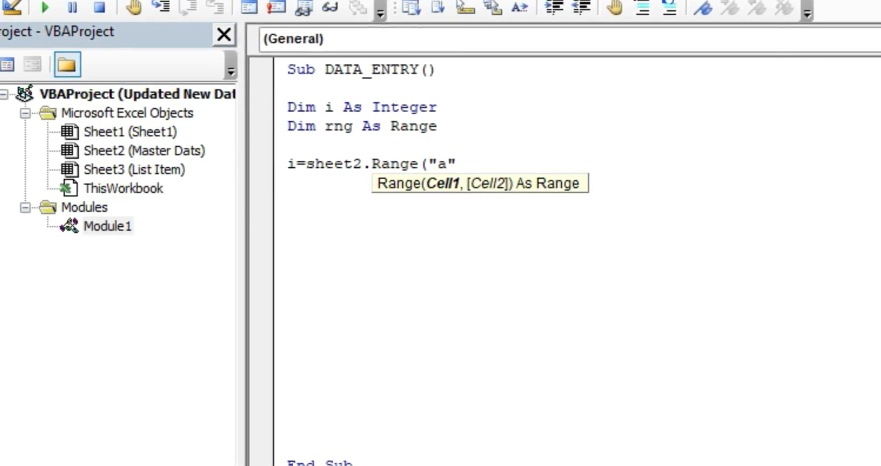
{"action": "type", "text": "&rows.coun"}
{"action": "key", "text": "Tab"}
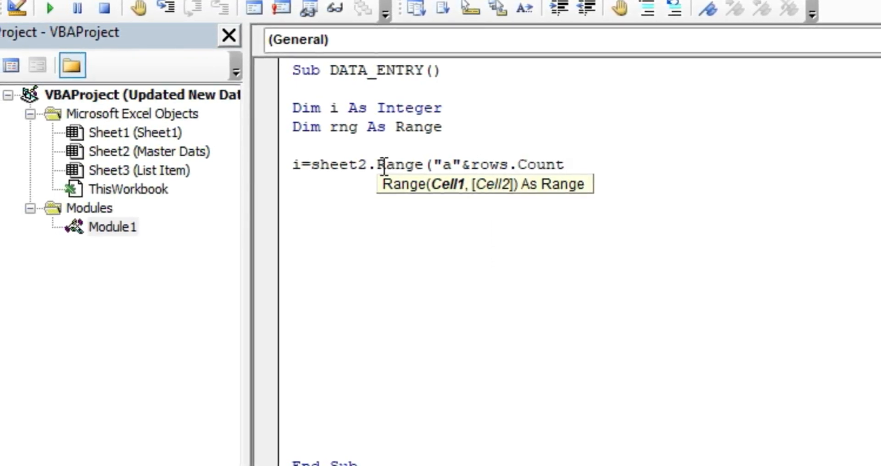
Step: Close the range reference and complete the i assignment with .End(xlUp).Row+1
{"action": "type", "text": ").end"}
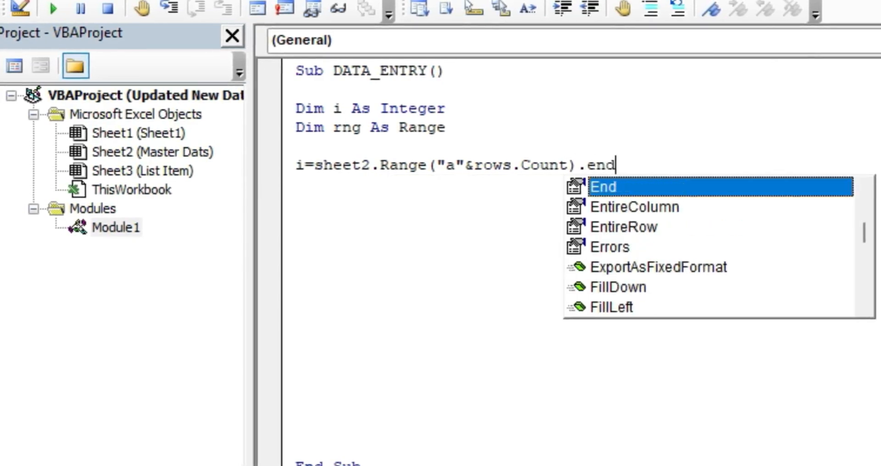
{"action": "type", "text": "("}
{"action": "key", "text": "Down"}
{"action": "key", "text": "Down"}
{"action": "key", "text": "Down"}
{"action": "key", "text": "Down"}
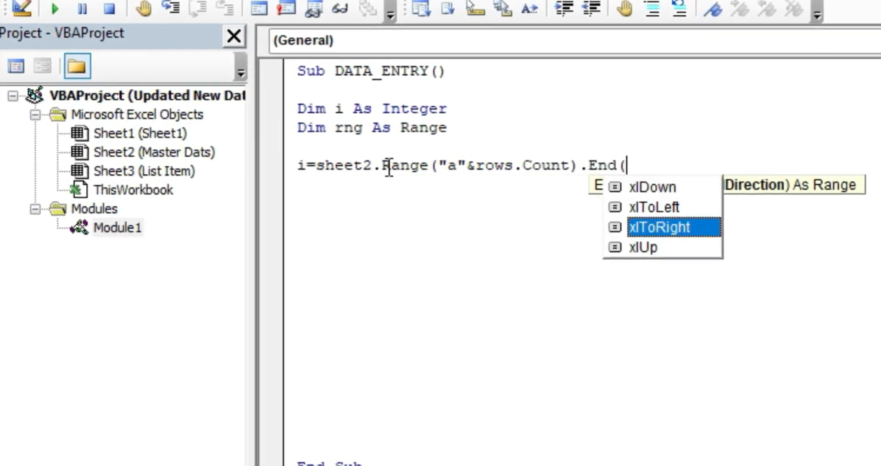
{"action": "key", "text": "Tab"}
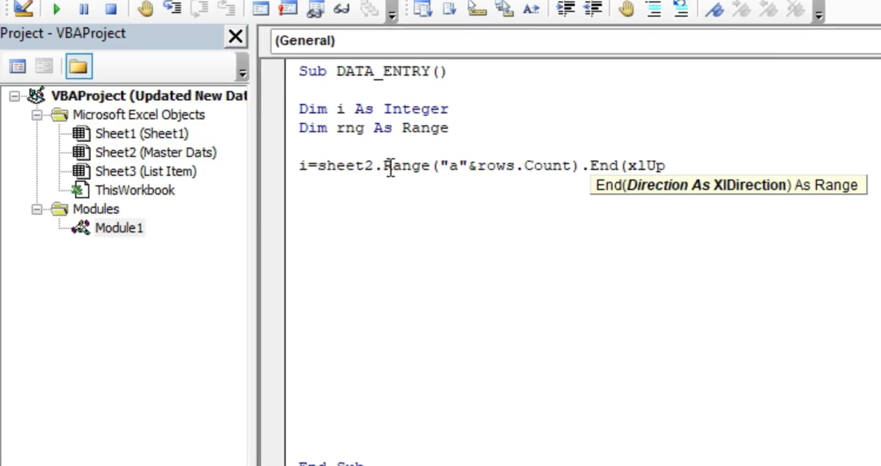
{"action": "type", "text": ")"}
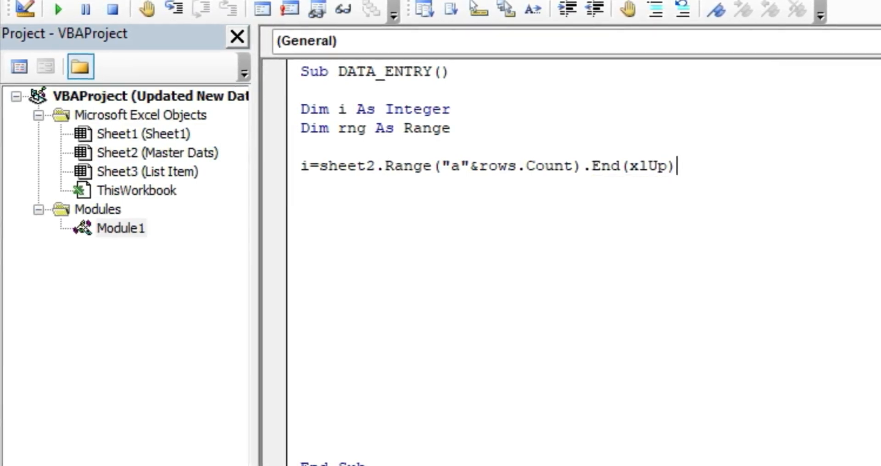
{"action": "type", "text": ".row"}
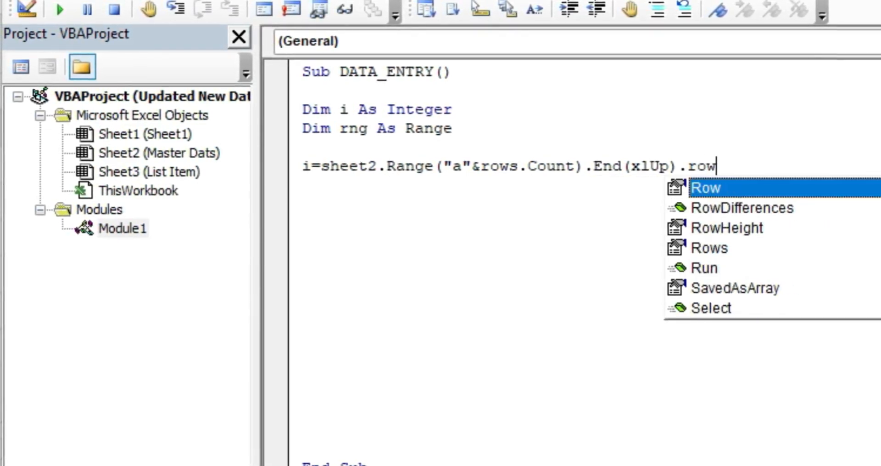
{"action": "key", "text": "Tab"}
{"action": "type", "text": "+1"}
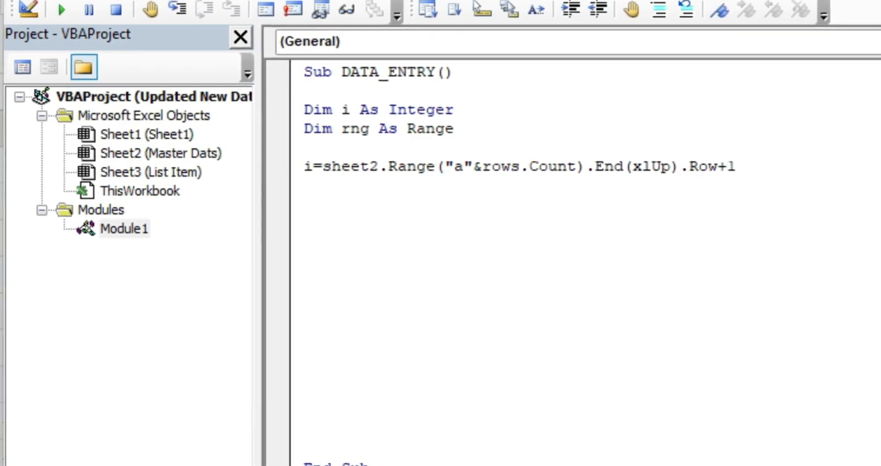
{"action": "key", "text": "Return"}
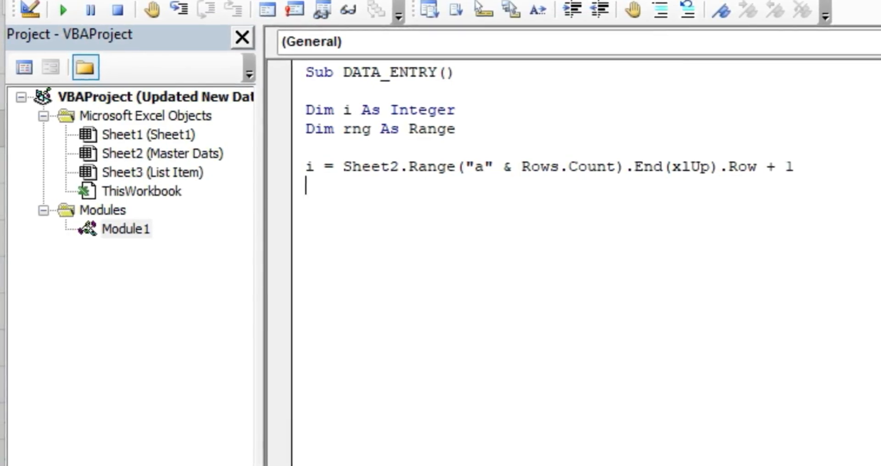
Step: Examine the empty cells below the Type Of Bills header on the Master Dats sheet to see where new entries go
{"action": "key", "text": "alt+Tab"}
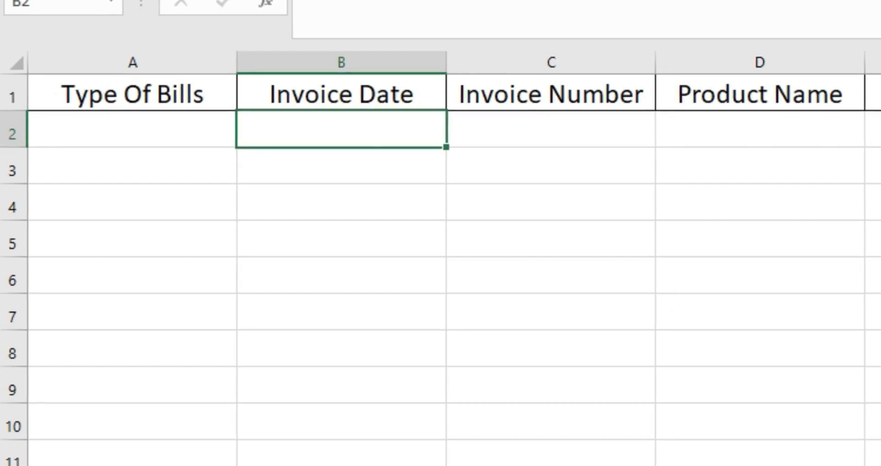
{"action": "left_click", "coordinate": [102, 131]}
{"action": "left_click", "coordinate": [115, 174]}
{"action": "left_click", "coordinate": [118, 208]}
{"action": "left_click", "coordinate": [138, 118]}
{"action": "left_click", "coordinate": [148, 171]}
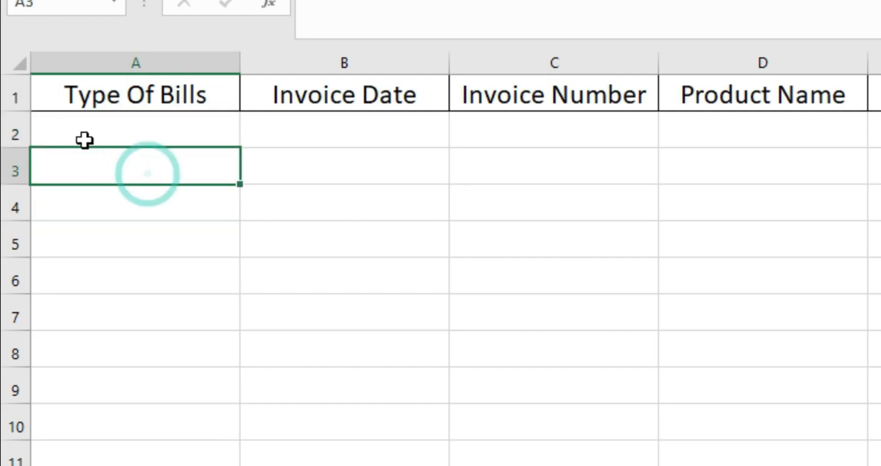
{"action": "left_click", "coordinate": [111, 131]}
{"action": "left_click", "coordinate": [105, 204]}
{"action": "left_click", "coordinate": [119, 154]}
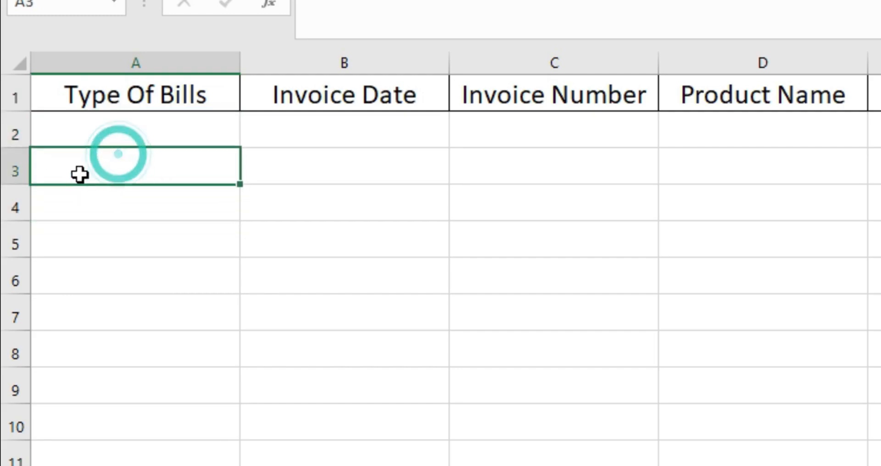
{"action": "left_click", "coordinate": [63, 169]}
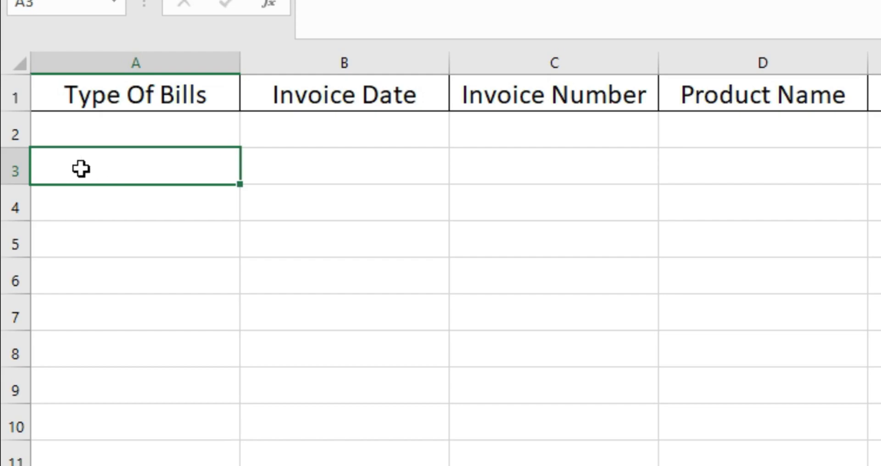
{"action": "left_click", "coordinate": [128, 106]}
{"action": "left_click", "coordinate": [129, 122]}
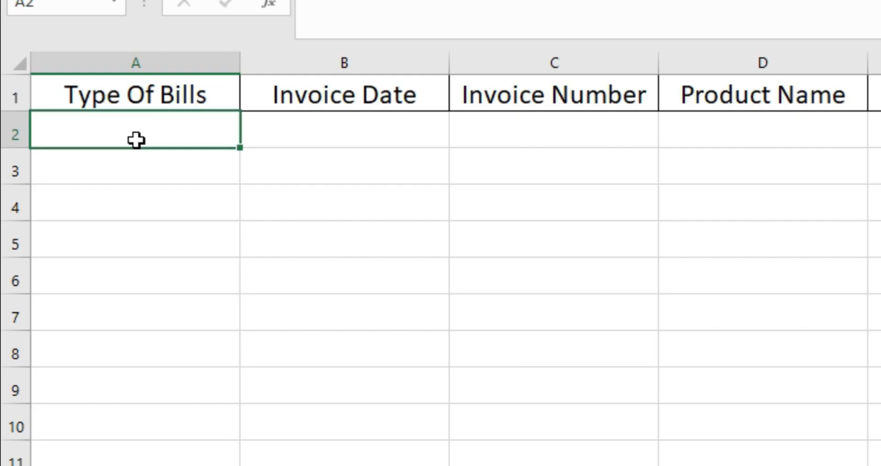
{"action": "left_click", "coordinate": [126, 169]}
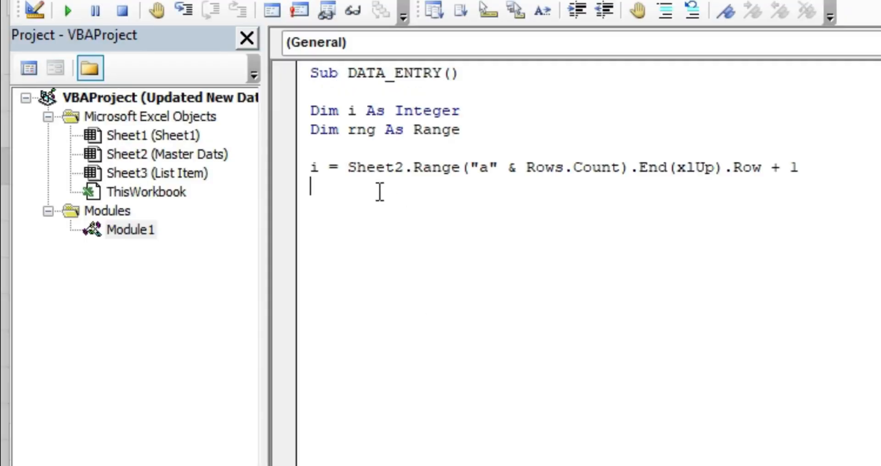
Step: Review the i assignment in the code and begin the statement set rng= on the line below it
{"action": "left_click", "coordinate": [352, 166]}
{"action": "left_click", "coordinate": [478, 167]}
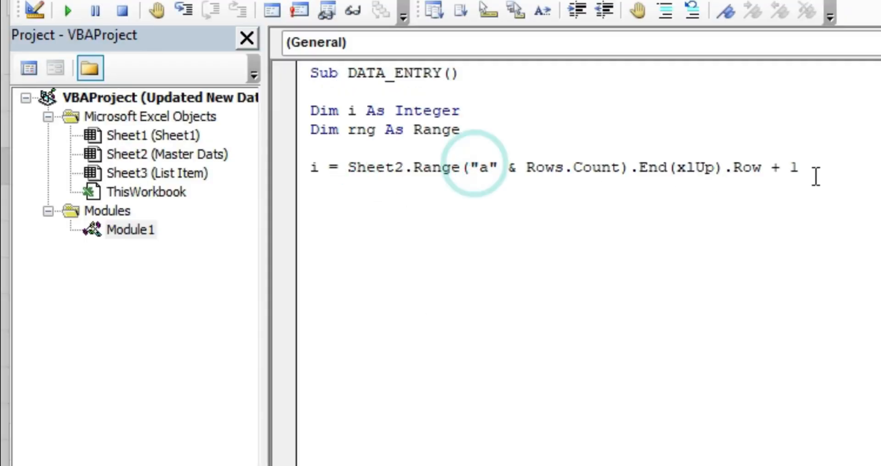
{"action": "left_click_drag", "start_coordinate": [516, 167], "coordinate": [797, 171]}
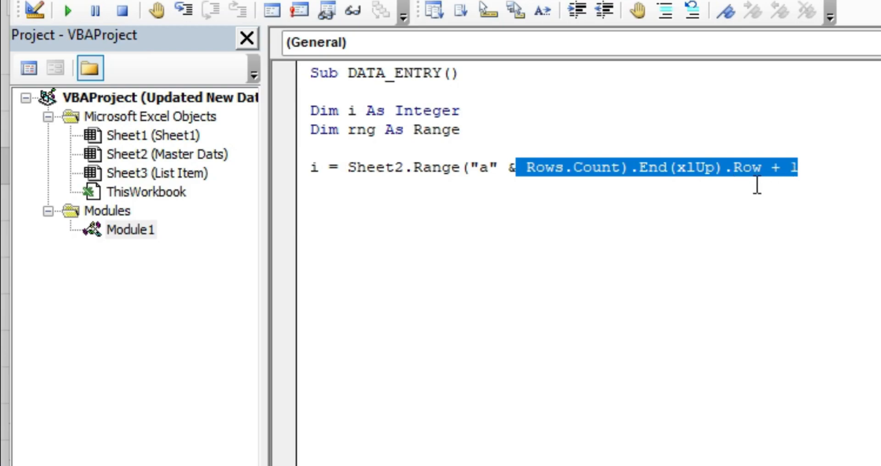
{"action": "left_click", "coordinate": [819, 168]}
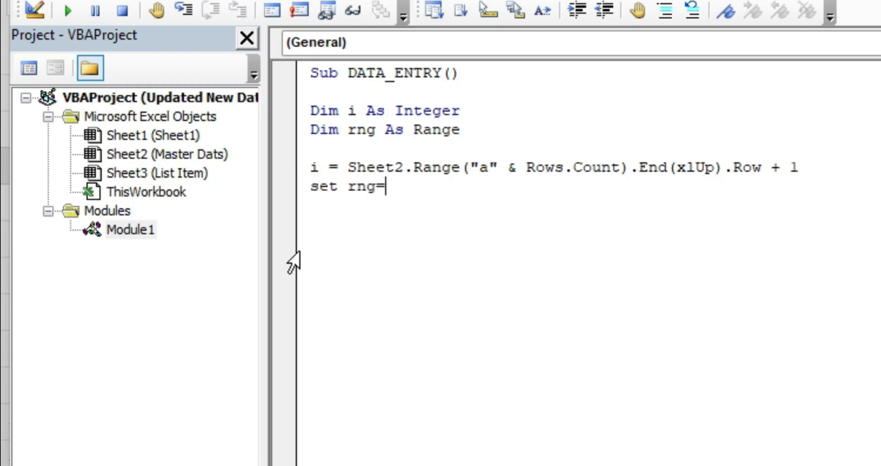
Step: Check the linked helper cells D20:D27 below the form on Sheet1 as the source range for rng
{"action": "left_click", "coordinate": [401, 464]}
{"action": "left_click", "coordinate": [92, 442]}
{"action": "scroll", "coordinate": [202, 379], "scroll_direction": "down", "scroll_amount": 1}
{"action": "left_click", "coordinate": [279, 320]}
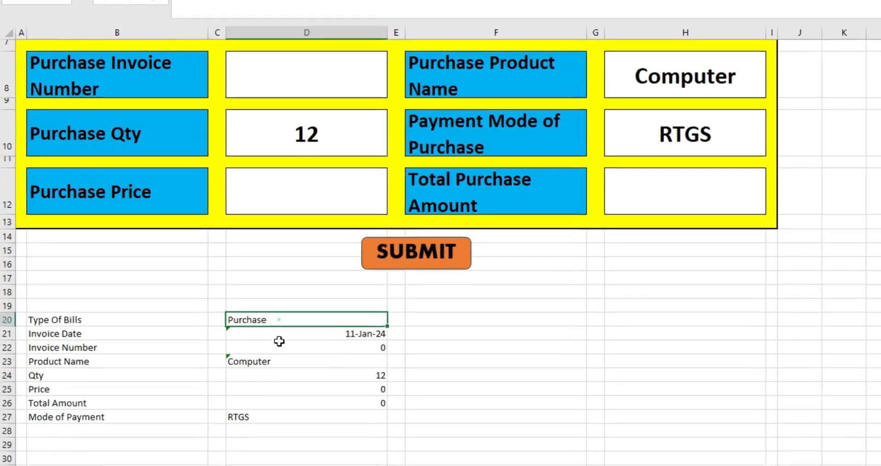
{"action": "left_click_drag", "start_coordinate": [279, 341], "coordinate": [281, 428]}
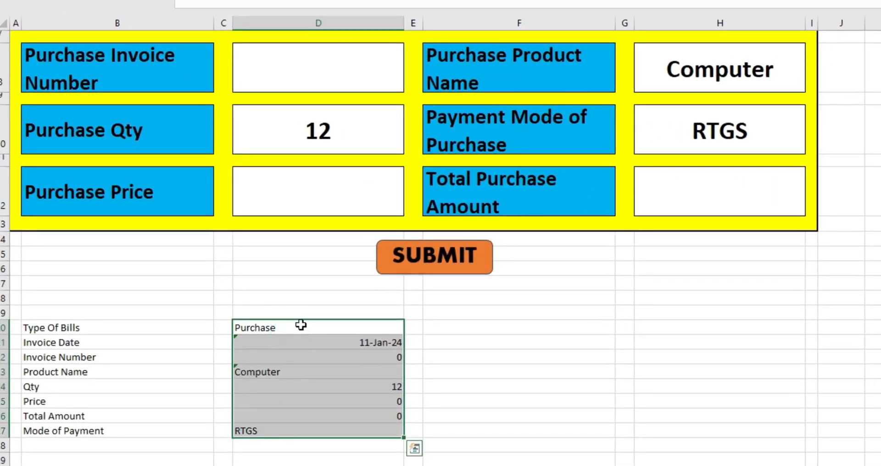
{"action": "left_click", "coordinate": [300, 328]}
{"action": "left_click_drag", "start_coordinate": [304, 326], "coordinate": [299, 428]}
{"action": "key", "text": "alt+F11"}
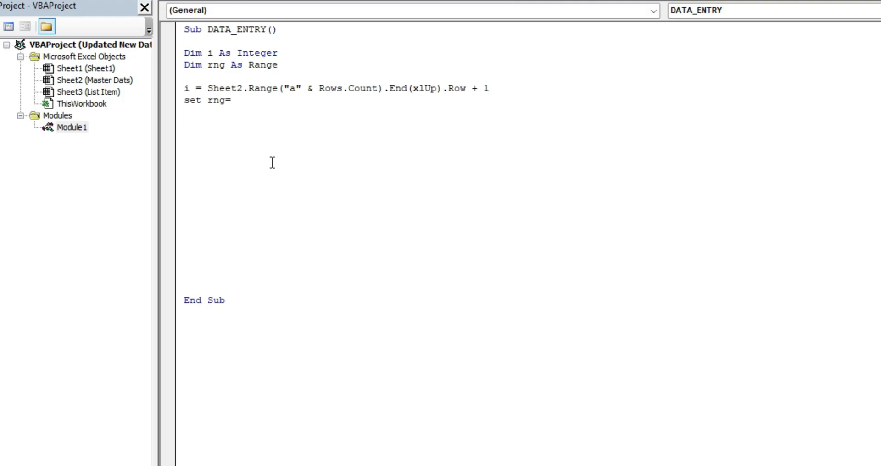
Step: Complete the set rng statement with Sheet1.Range("D20:D27"), checking the helper cells on Sheet1 for the range address
{"action": "type", "text": "sheet1.ra"}
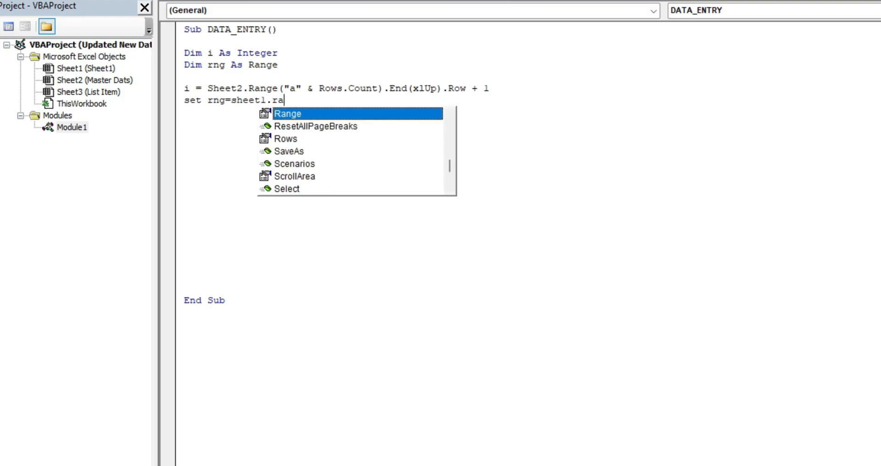
{"action": "key", "text": "Tab"}
{"action": "type", "text": "("}
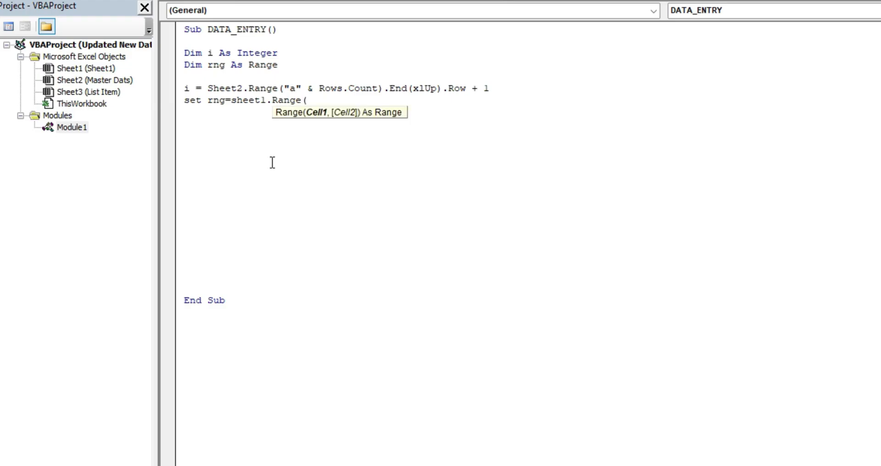
{"action": "key", "text": "alt+Tab"}
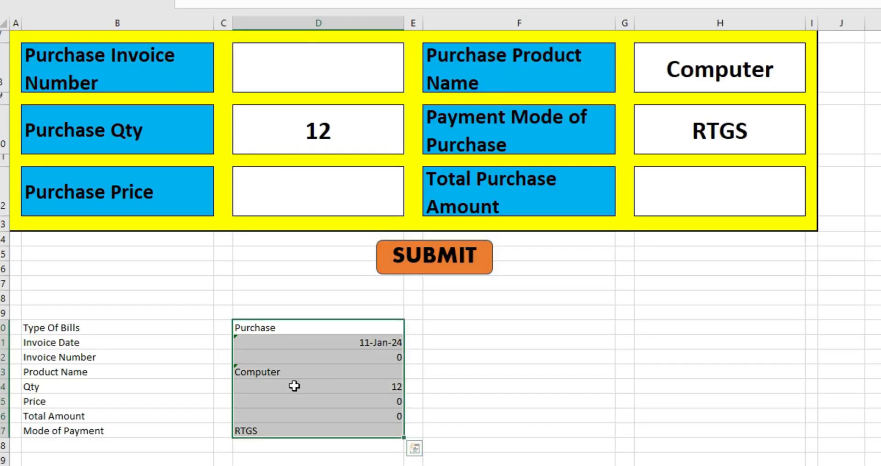
{"action": "key", "text": "alt+Tab"}
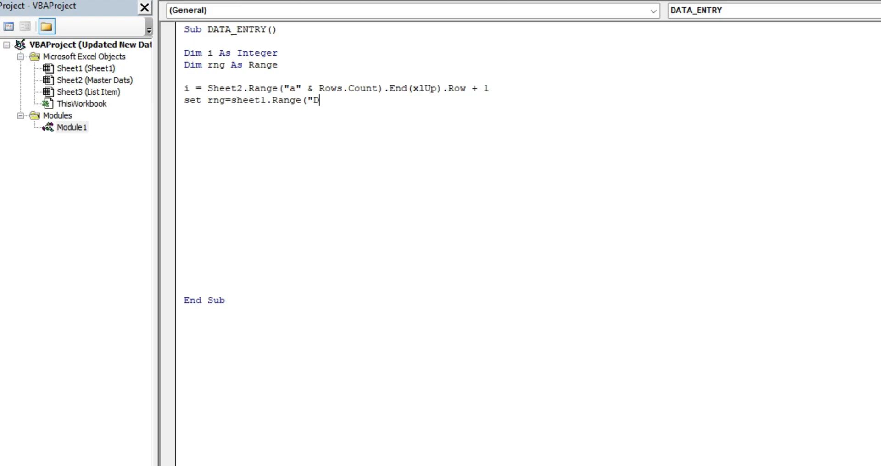
{"action": "key", "text": "alt+Tab"}
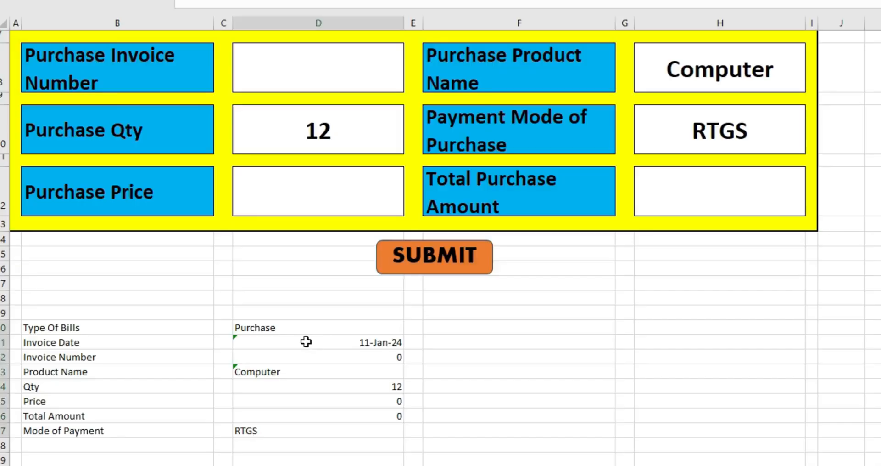
{"action": "key", "text": "alt+Tab"}
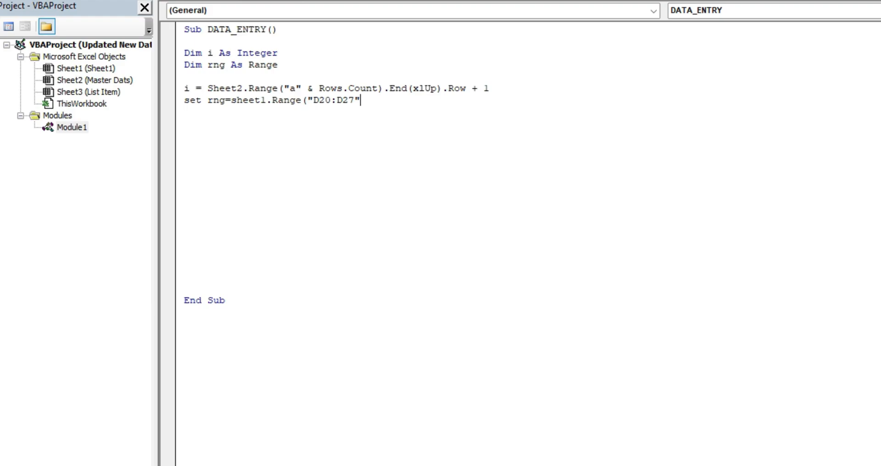
{"action": "key", "text": "Return"}
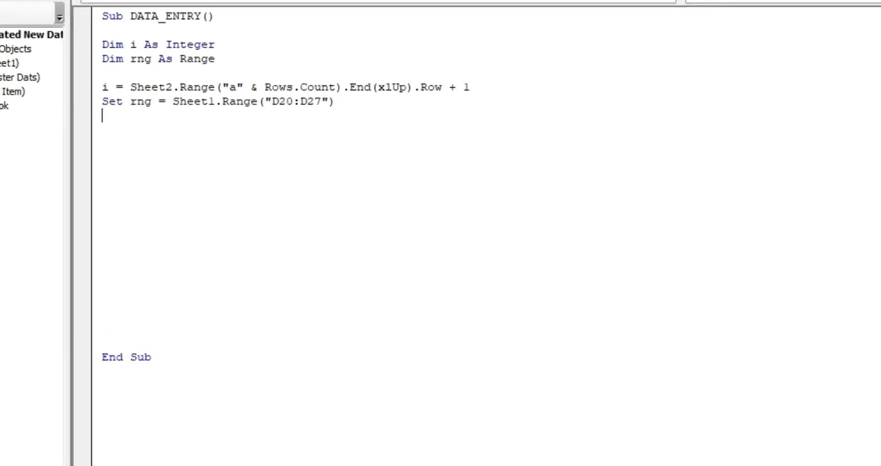
Step: Compare the sheet and range references in the i and rng statements with the linked helper cells on Sheet1
{"action": "left_click_drag", "start_coordinate": [167, 101], "coordinate": [225, 102]}
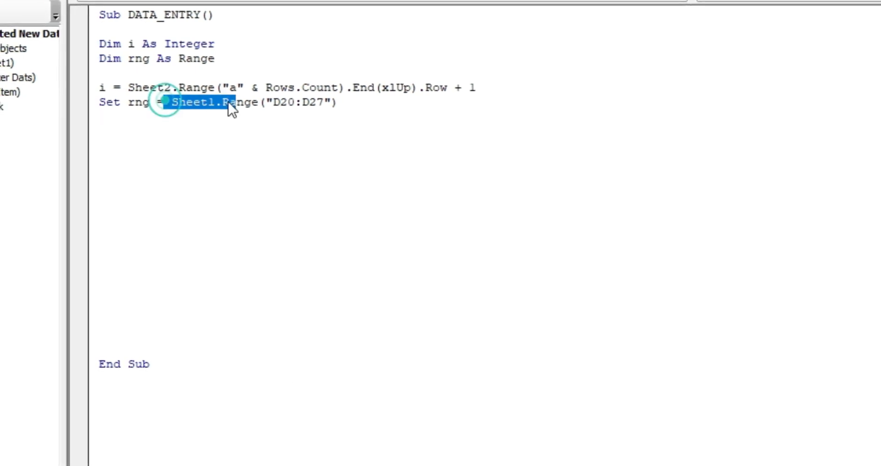
{"action": "left_click_drag", "start_coordinate": [167, 87], "coordinate": [269, 87]}
{"action": "left_click", "coordinate": [192, 120]}
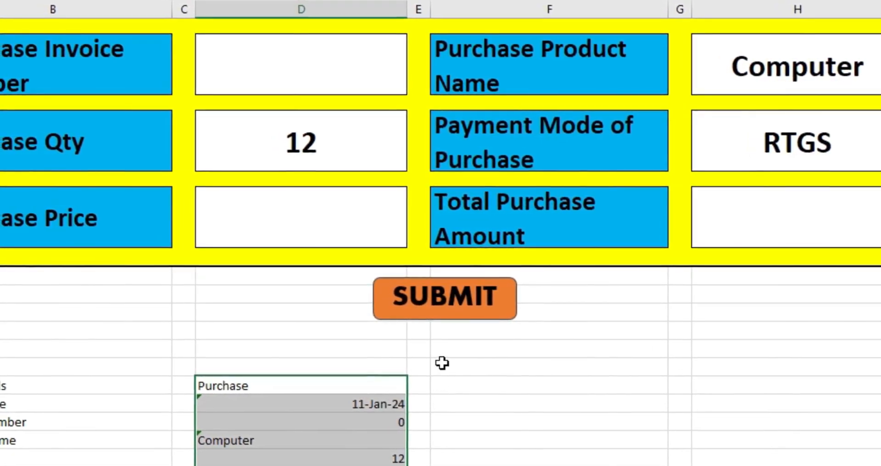
{"action": "left_click", "coordinate": [461, 386]}
{"action": "left_click", "coordinate": [312, 383]}
{"action": "left_click_drag", "start_coordinate": [321, 382], "coordinate": [320, 464]}
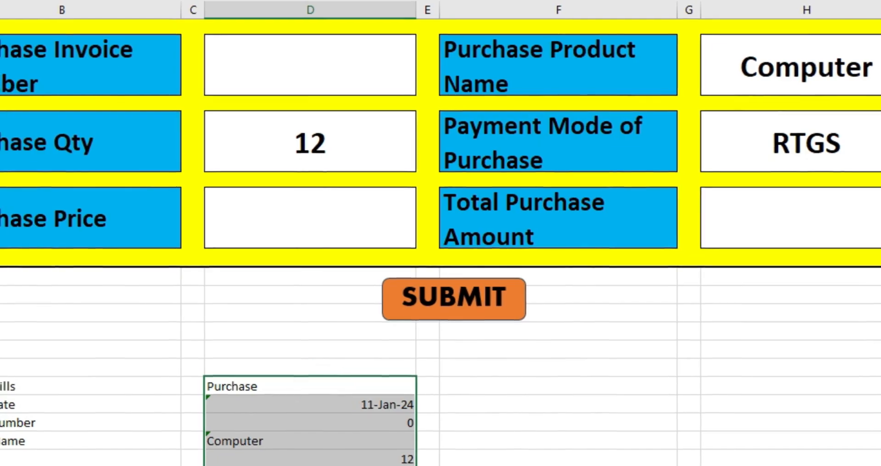
{"action": "left_click_drag", "start_coordinate": [306, 383], "coordinate": [307, 463]}
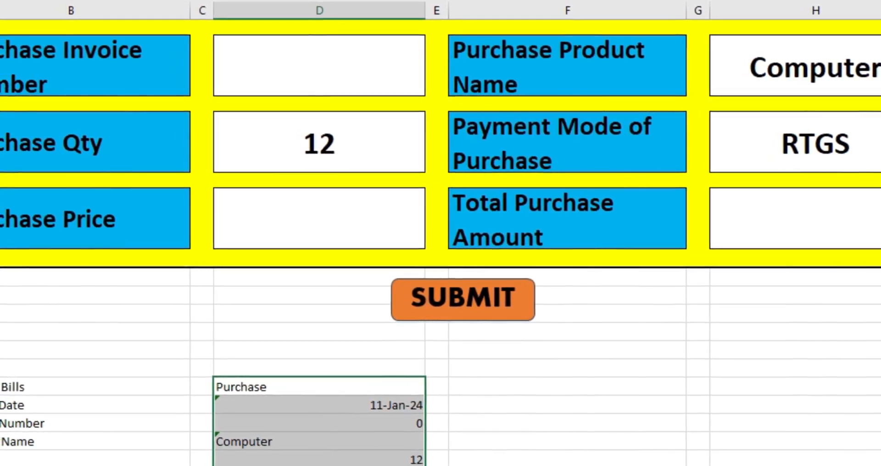
{"action": "key", "text": "alt+F11"}
{"action": "double_click", "coordinate": [192, 105]}
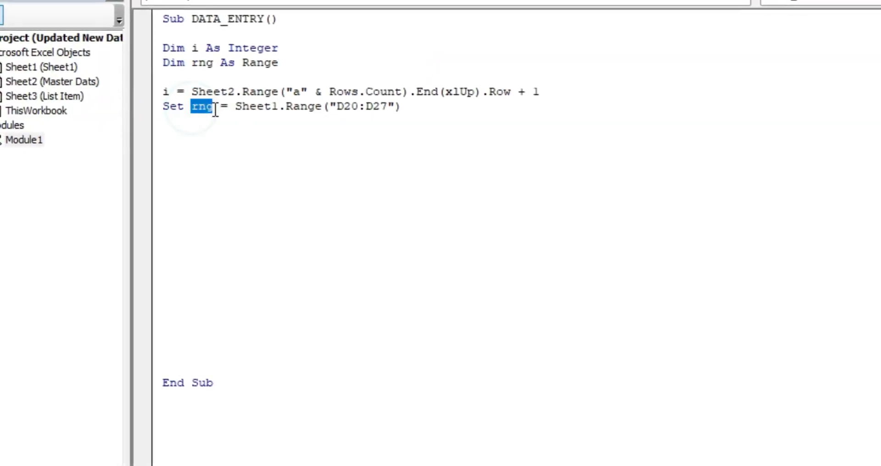
Step: Add the statement rng.Copy below the variable assignments in DATA_ENTRY
{"action": "left_click", "coordinate": [198, 145]}
{"action": "left_click", "coordinate": [208, 145]}
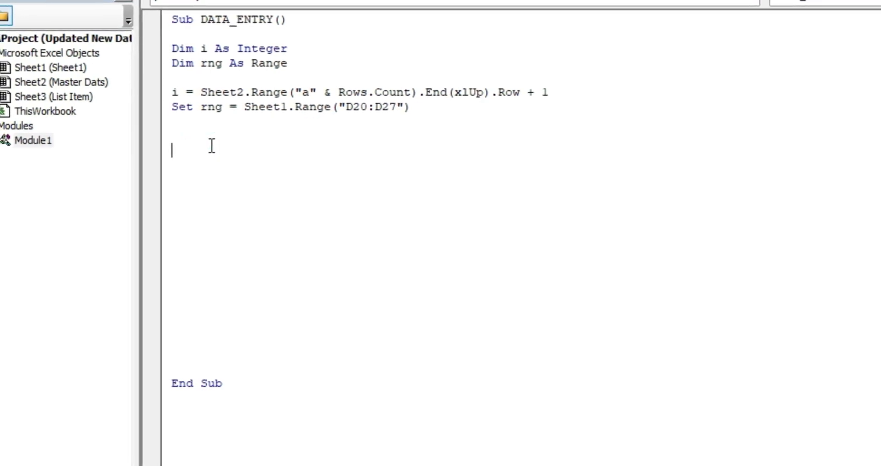
{"action": "type", "text": "rng"}
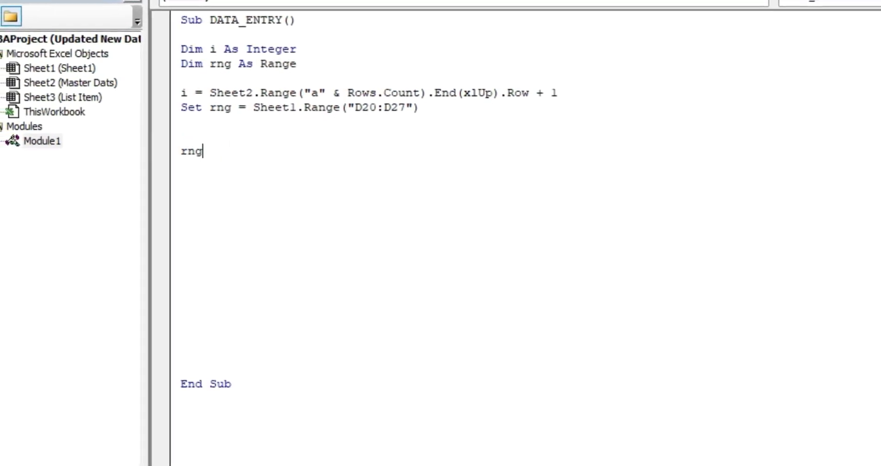
{"action": "type", "text": ".copy"}
{"action": "key", "text": "Return"}
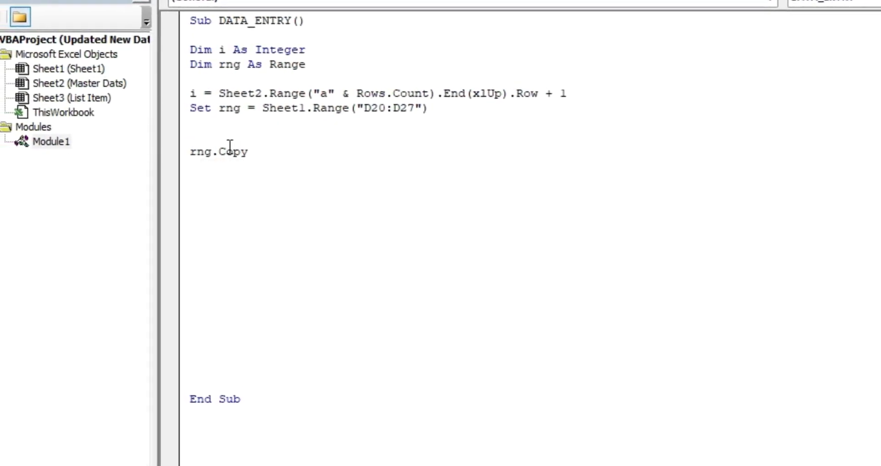
Step: Check the helper cells to be copied on Sheet1 and add Sheet2.Activate below rng.Copy
{"action": "key", "text": "alt+Tab"}
{"action": "left_click_drag", "start_coordinate": [383, 390], "coordinate": [370, 465]}
{"action": "key", "text": "alt+Tab"}
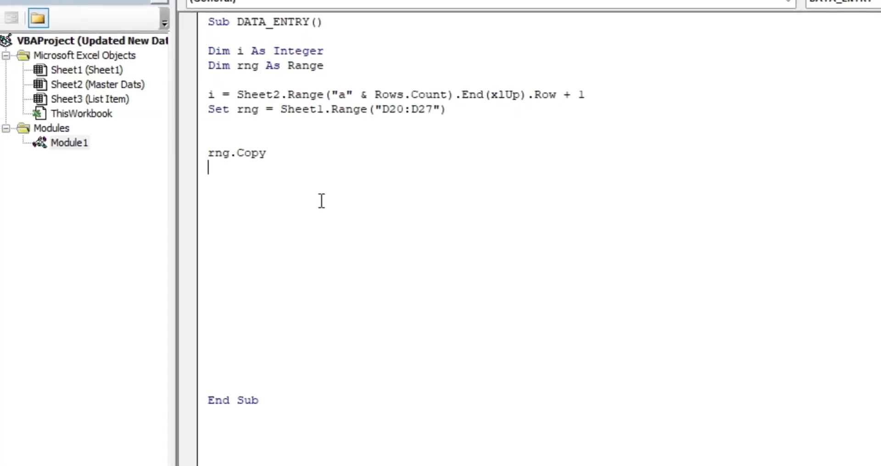
{"action": "type", "text": "sheet2.ac"}
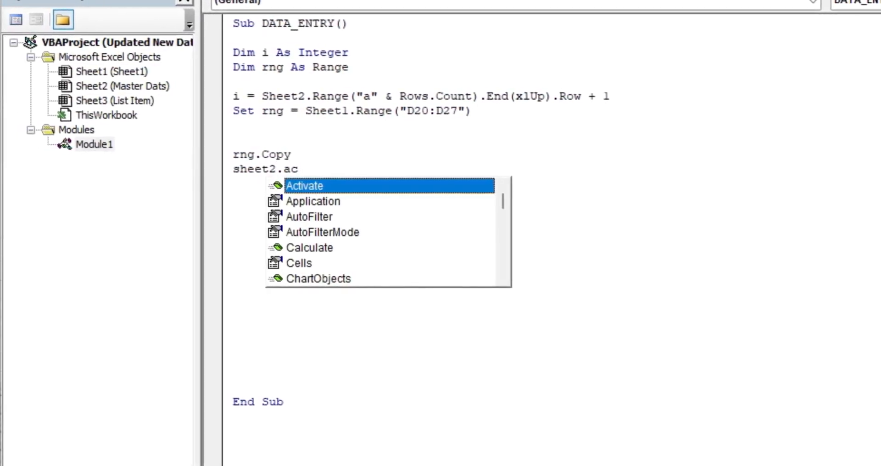
{"action": "key", "text": "Return"}
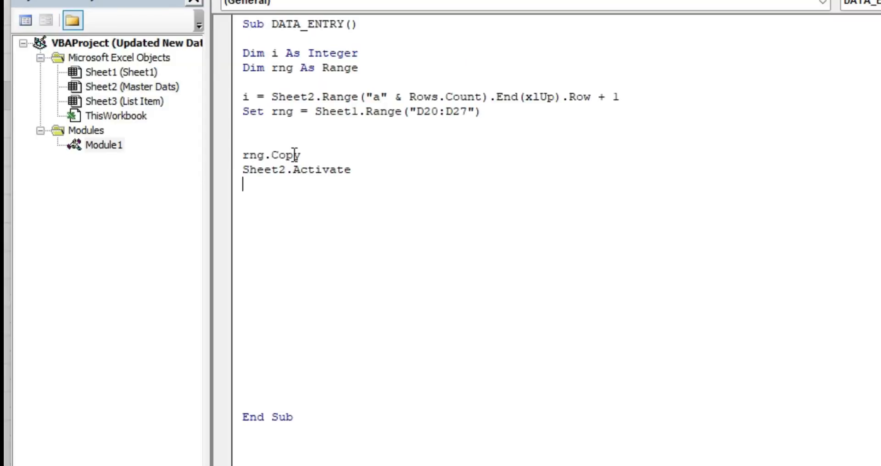
Step: Add the statement Sheet2.Range("A" & i).Select below Sheet2.Activate
{"action": "left_click", "coordinate": [294, 155]}
{"action": "left_click_drag", "start_coordinate": [240, 170], "coordinate": [347, 174]}
{"action": "left_click", "coordinate": [320, 189]}
{"action": "type", "text": "sheet2.ran"}
{"action": "key", "text": "Tab"}
{"action": "type", "text": "("}
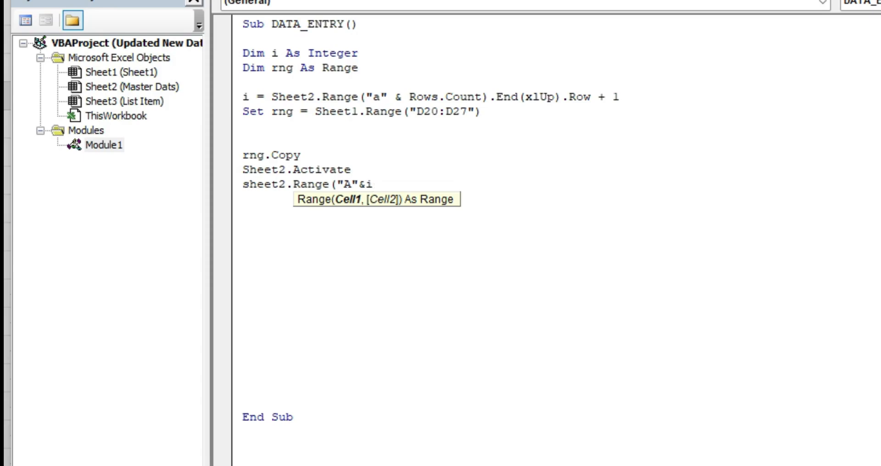
{"action": "type", "text": "\"A\"&i).Select"}
Step: Review how the i assignment feeds the Select statement, check the worksheet, and begin a new line below the Select statement
{"action": "left_click_drag", "start_coordinate": [273, 96], "coordinate": [459, 96]}
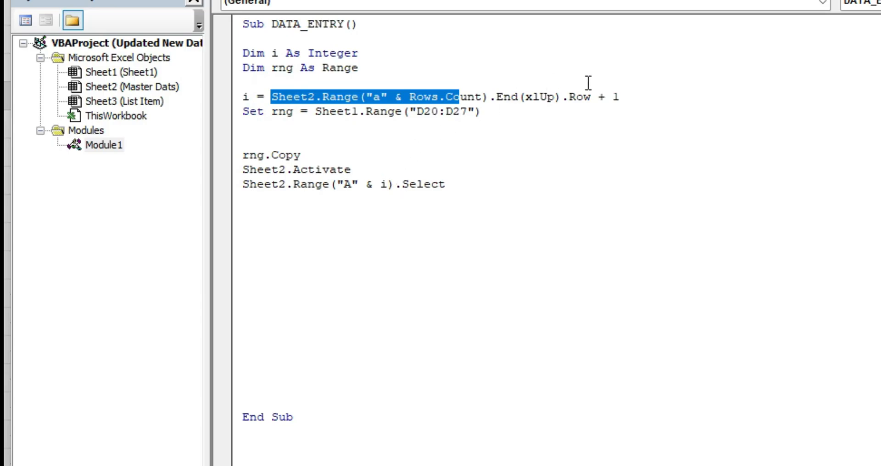
{"action": "left_click", "coordinate": [379, 186]}
{"action": "left_click", "coordinate": [468, 186]}
{"action": "key", "text": "alt+F11"}
{"action": "left_click", "coordinate": [130, 71]}
{"action": "key", "text": "alt+F11"}
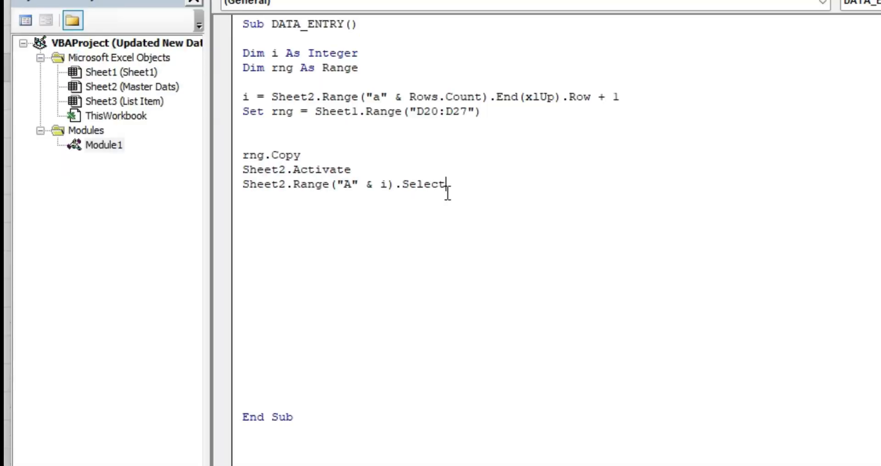
{"action": "key", "text": "Return"}
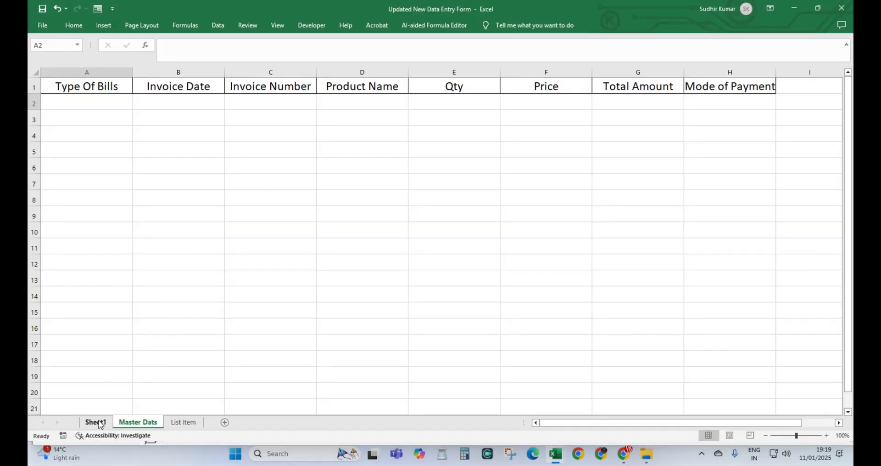
Step: Start recording a macro named Macro1 from Sheet1, stored in This Workbook
{"action": "left_click", "coordinate": [99, 423]}
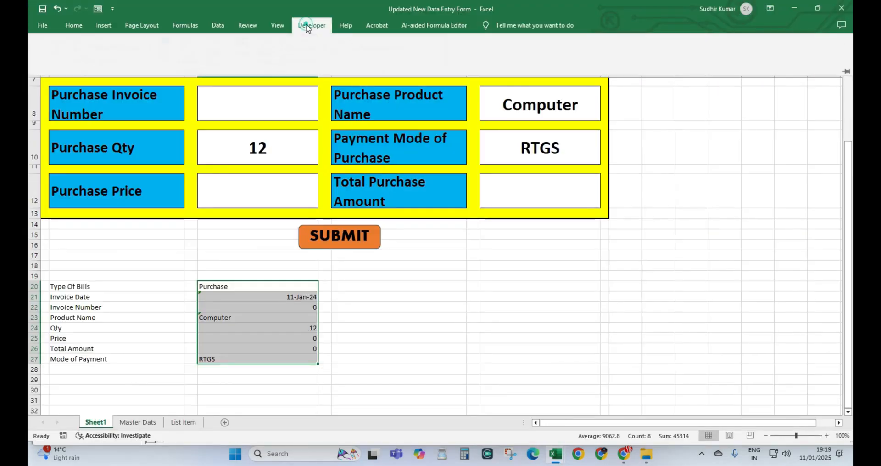
{"action": "left_click", "coordinate": [312, 24]}
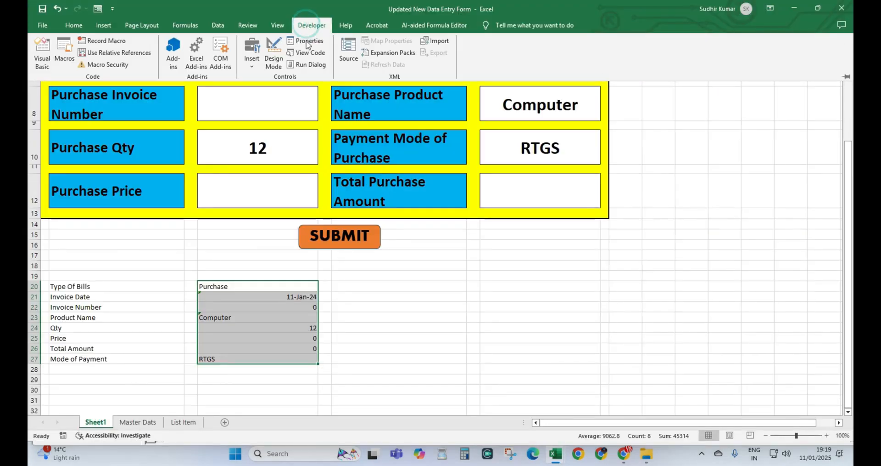
{"action": "left_click", "coordinate": [113, 45]}
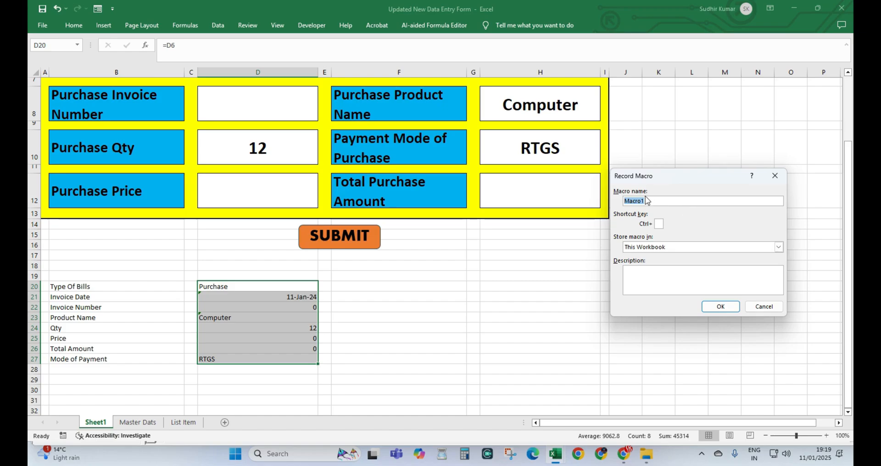
{"action": "left_click", "coordinate": [721, 306]}
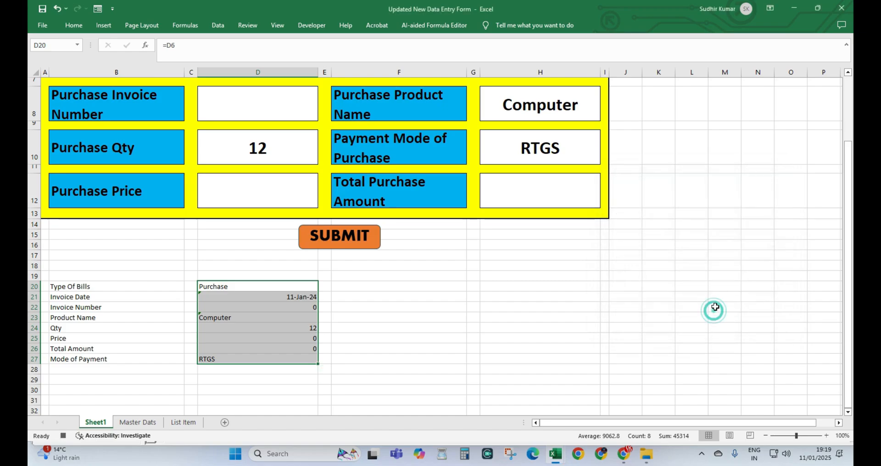
Step: Copy D20:D27 on Sheet1 and paste it into cell A2 of Master Dats with Paste Special, using Values and Transpose
{"action": "left_click_drag", "start_coordinate": [252, 286], "coordinate": [248, 359]}
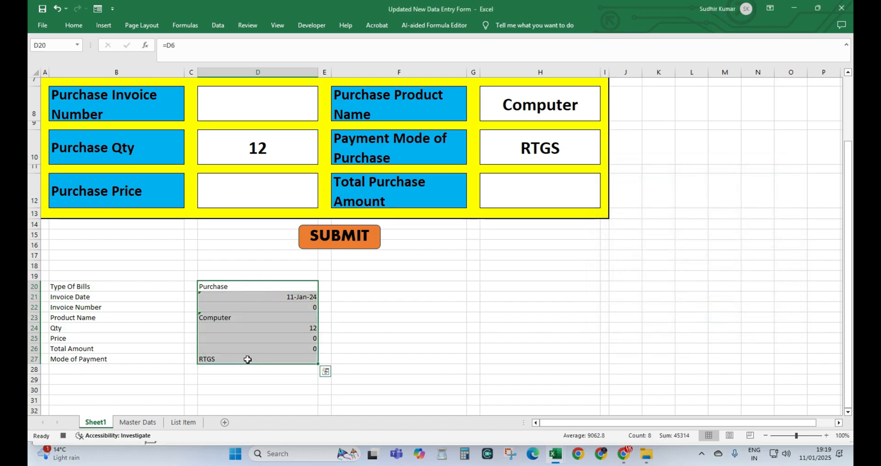
{"action": "key", "text": "ctrl+c"}
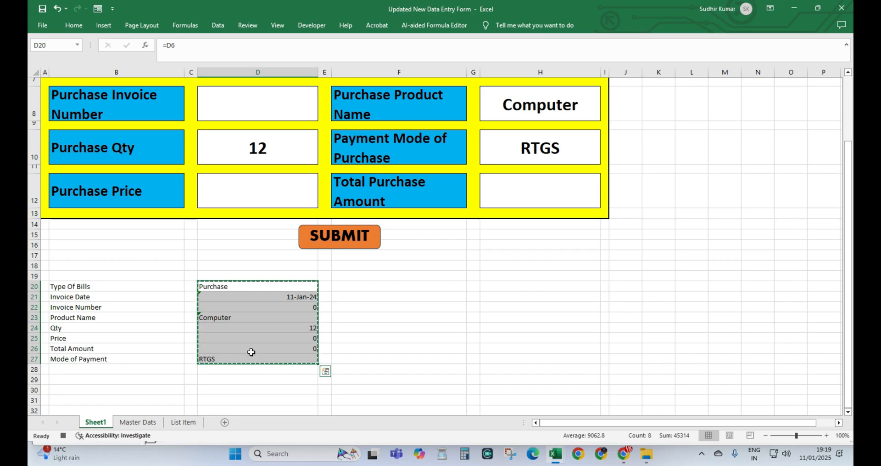
{"action": "left_click", "coordinate": [137, 421]}
{"action": "left_click", "coordinate": [77, 101]}
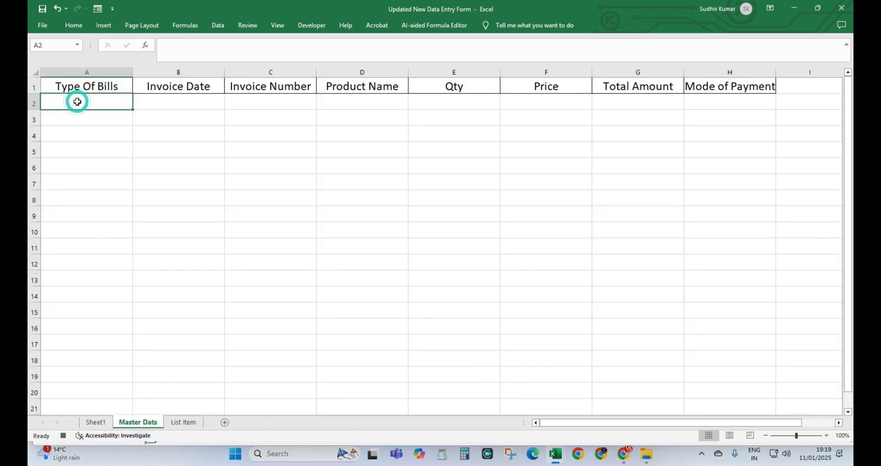
{"action": "key", "text": "ctrl+alt+v"}
{"action": "left_click_drag", "start_coordinate": [609, 190], "coordinate": [151, 135]}
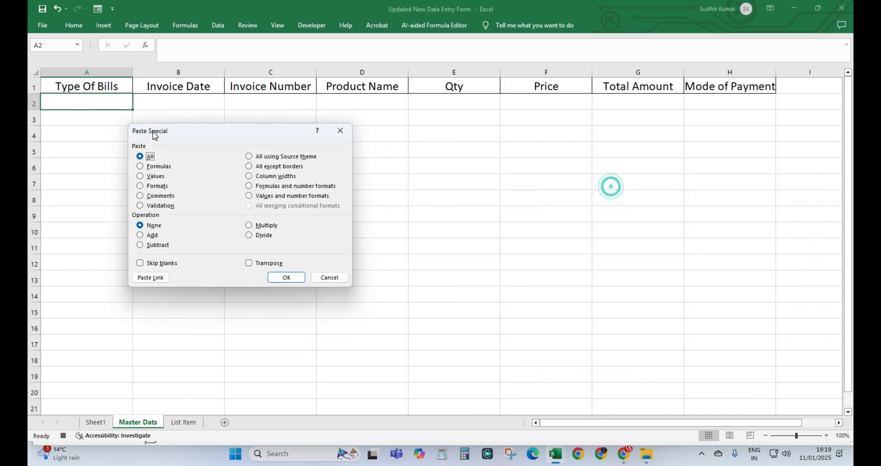
{"action": "left_click", "coordinate": [252, 265]}
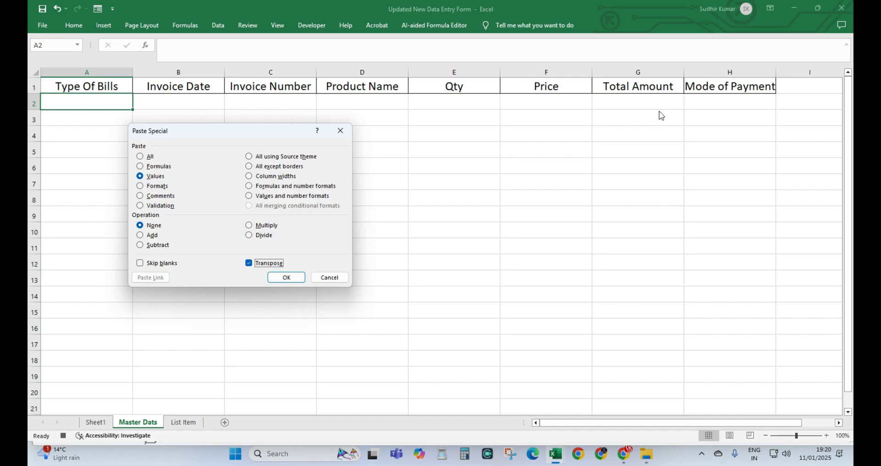
{"action": "left_click", "coordinate": [286, 277]}
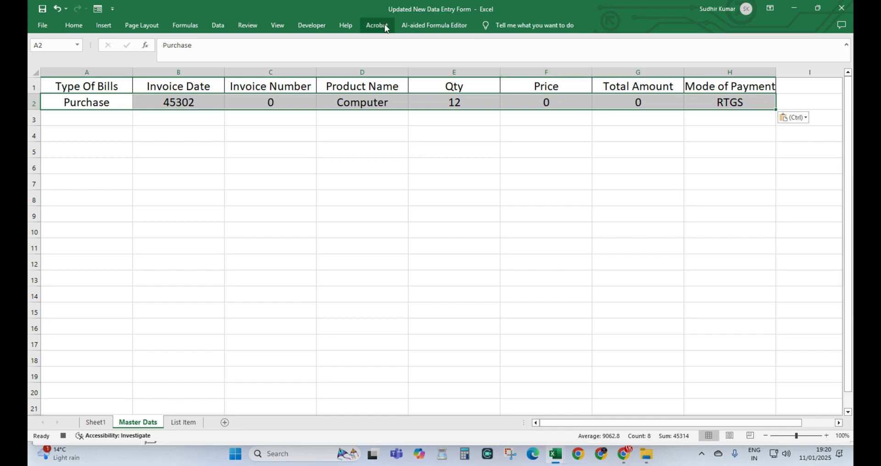
Step: Stop the macro recording and collapse the ribbon
{"action": "left_click", "coordinate": [312, 25]}
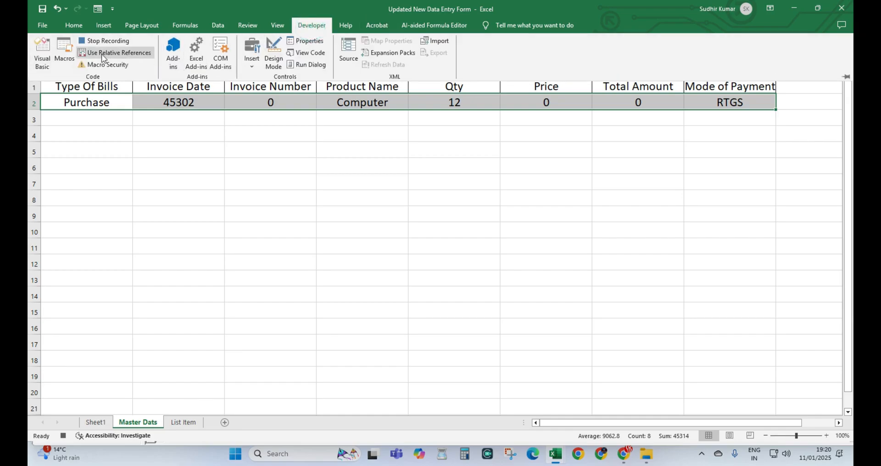
{"action": "left_click", "coordinate": [105, 41]}
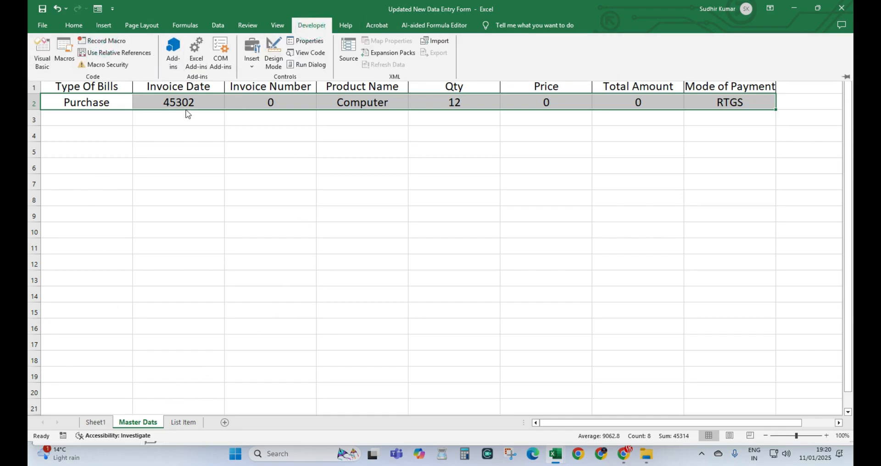
{"action": "key", "text": "ctrl+F1"}
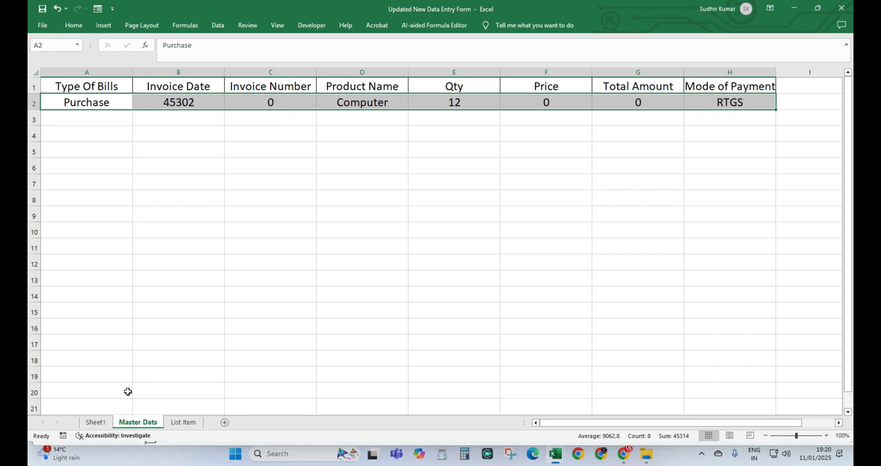
Step: Open the recorded Macro1 code in Module2 and copy its PasteSpecial statement with xlPasteValues and Transpose:=True
{"action": "left_click", "coordinate": [311, 26]}
{"action": "left_click", "coordinate": [300, 53]}
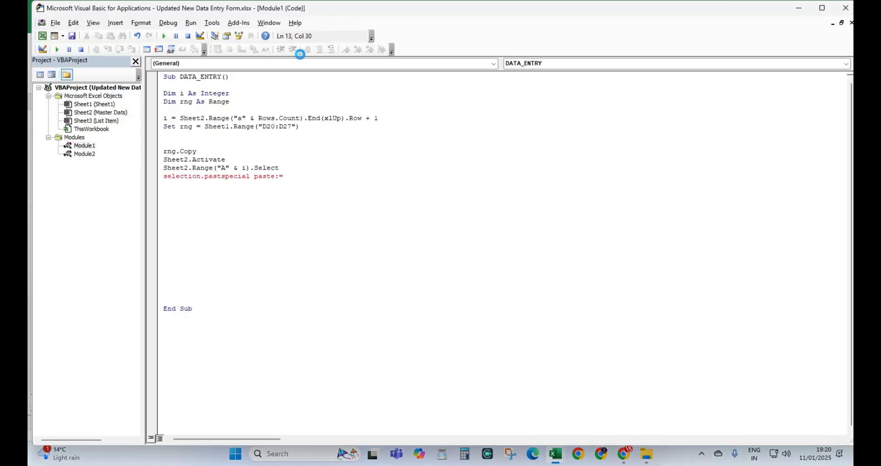
{"action": "double_click", "coordinate": [86, 154]}
{"action": "left_click", "coordinate": [365, 216]}
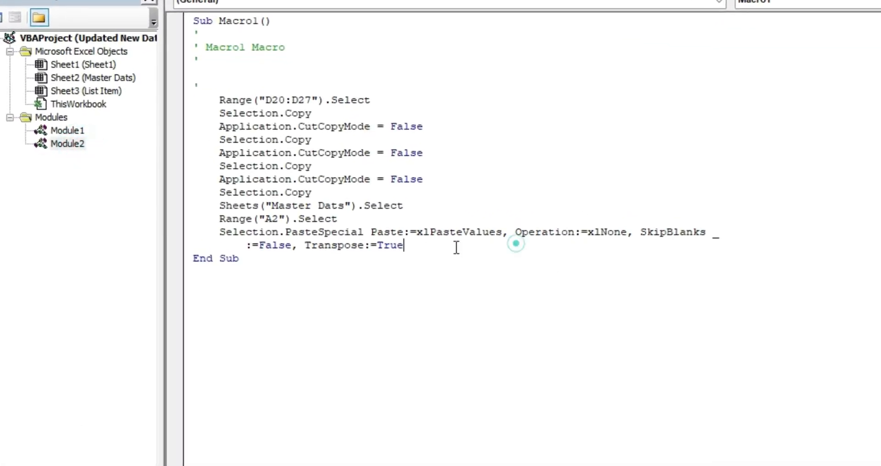
{"action": "left_click_drag", "start_coordinate": [221, 231], "coordinate": [407, 244]}
{"action": "left_click_drag", "start_coordinate": [221, 204], "coordinate": [342, 216]}
{"action": "left_click_drag", "start_coordinate": [407, 244], "coordinate": [205, 222]}
Step: Replace the unfinished paste line in Module1's DATA_ENTRY macro with the copied PasteSpecial statement
{"action": "double_click", "coordinate": [73, 128]}
{"action": "left_click_drag", "start_coordinate": [399, 178], "coordinate": [209, 180]}
{"action": "key", "text": "ctrl+v"}
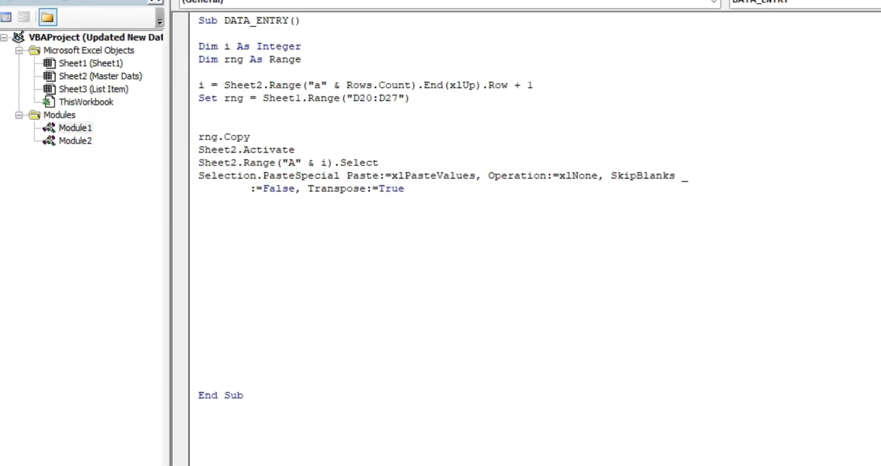
{"action": "left_click", "coordinate": [369, 162]}
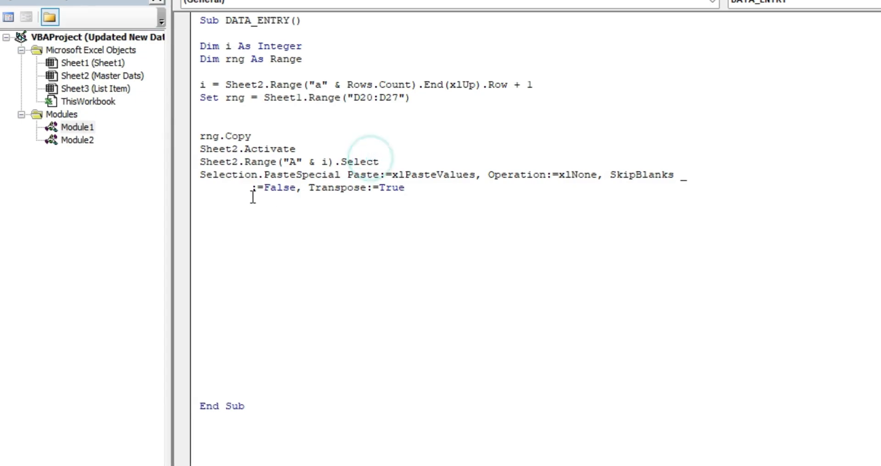
Step: Add the lines Sheet2.Range("a1").Select and Sheet1.Activate below the PasteSpecial statement in DATA_ENTRY
{"action": "left_click", "coordinate": [406, 187]}
{"action": "key", "text": "Return"}
{"action": "key", "text": "Return"}
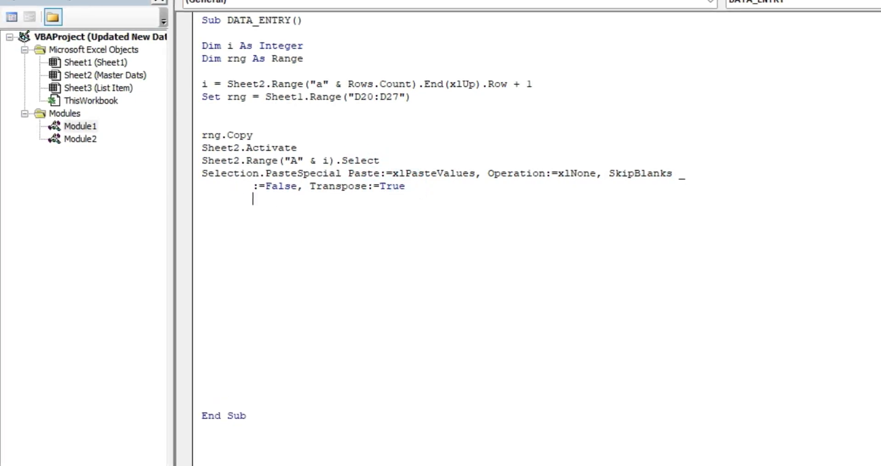
{"action": "type", "text": "sheet2.Range"}
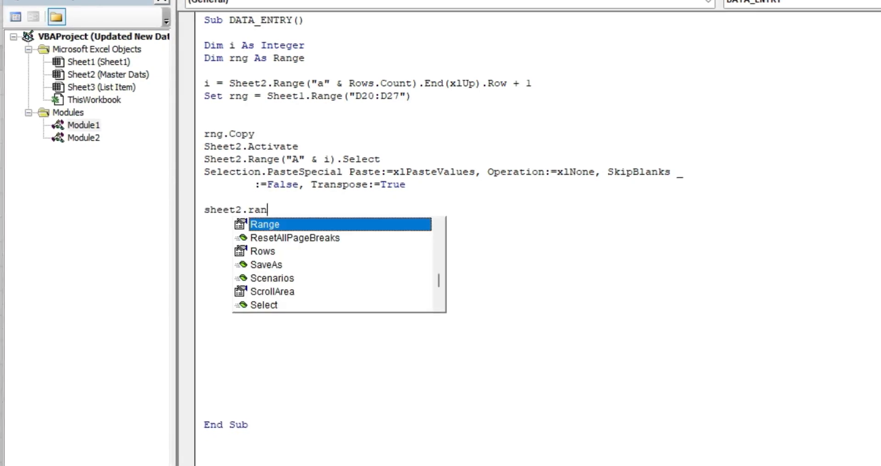
{"action": "type", "text": "(\"a1"}
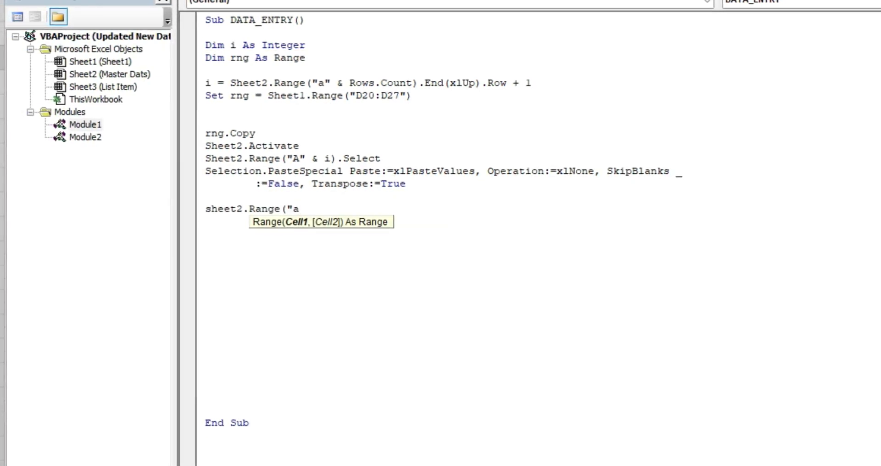
{"action": "type", "text": "\").Select"}
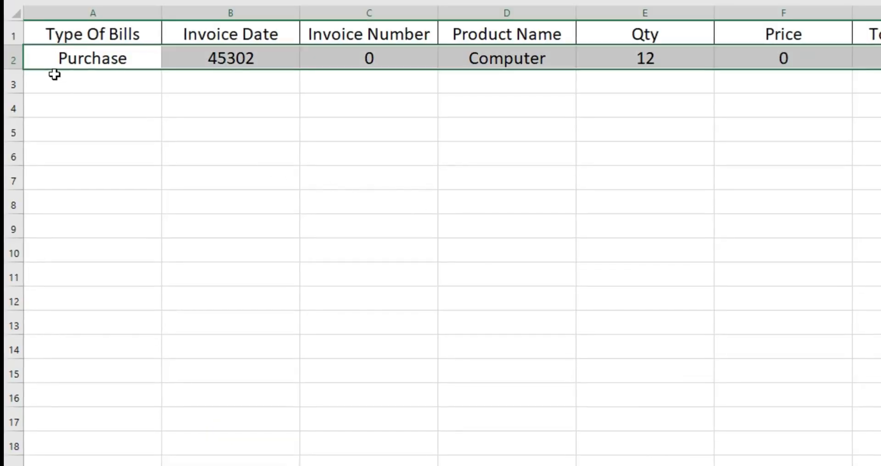
{"action": "left_click", "coordinate": [105, 33]}
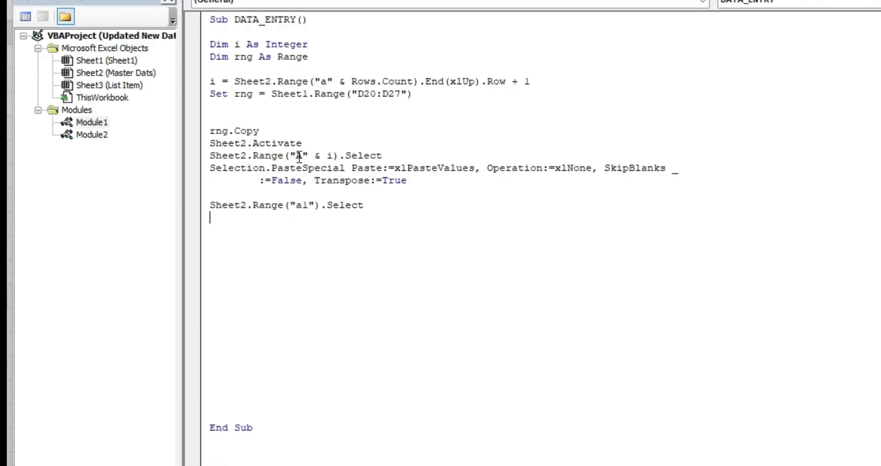
{"action": "type", "text": ".act"}
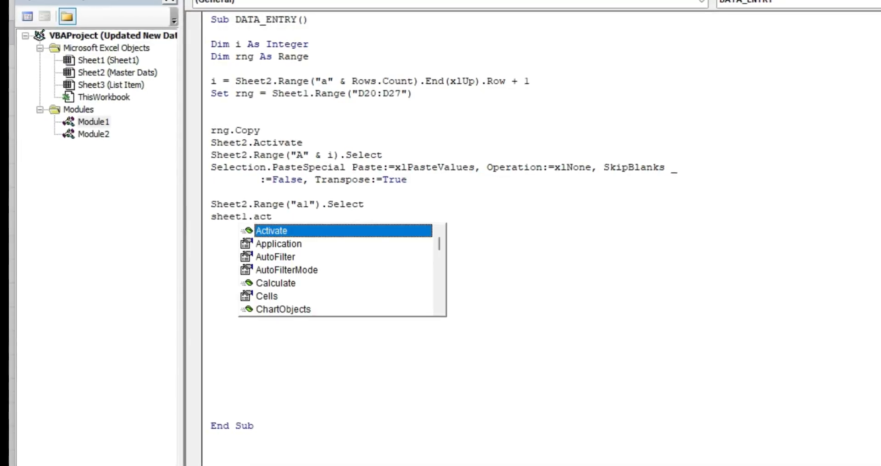
{"action": "key", "text": "Return"}
Step: Review the data entry cells of the form on Sheet1, from Type of Bills to Purchase Invoice Date
{"action": "key", "text": "alt+F11"}
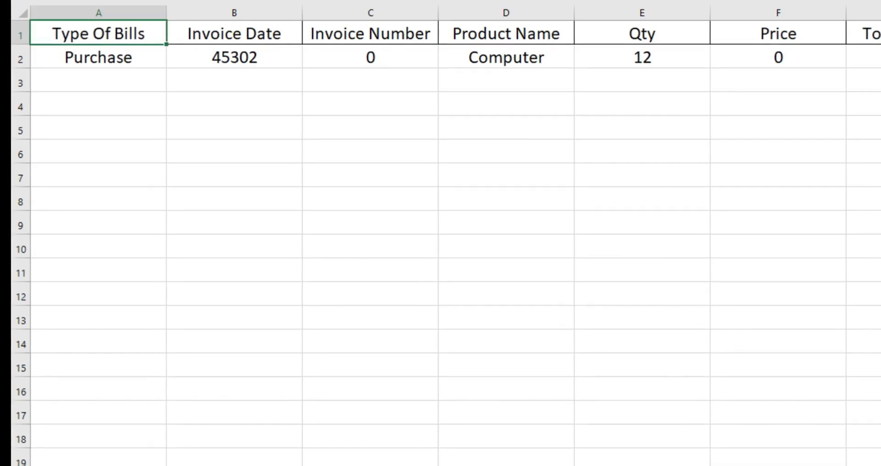
{"action": "left_click", "coordinate": [207, 465]}
{"action": "scroll", "coordinate": [295, 204], "scroll_direction": "up", "scroll_amount": 2}
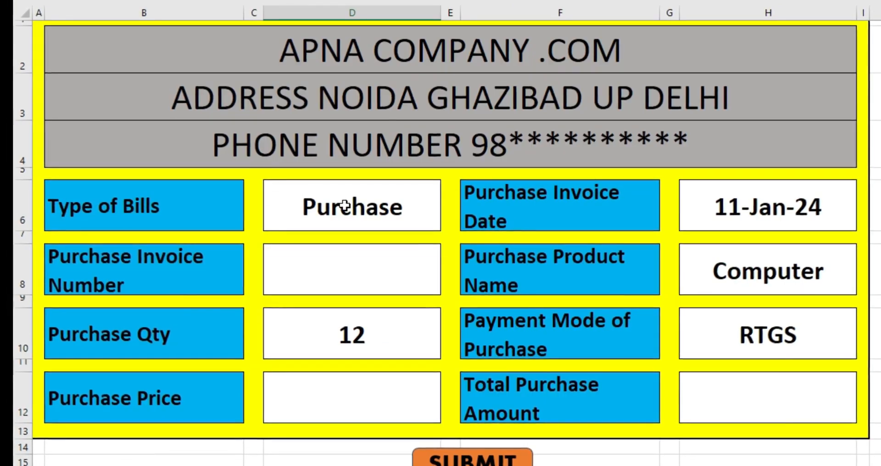
{"action": "left_click", "coordinate": [342, 207]}
{"action": "left_click", "coordinate": [340, 272]}
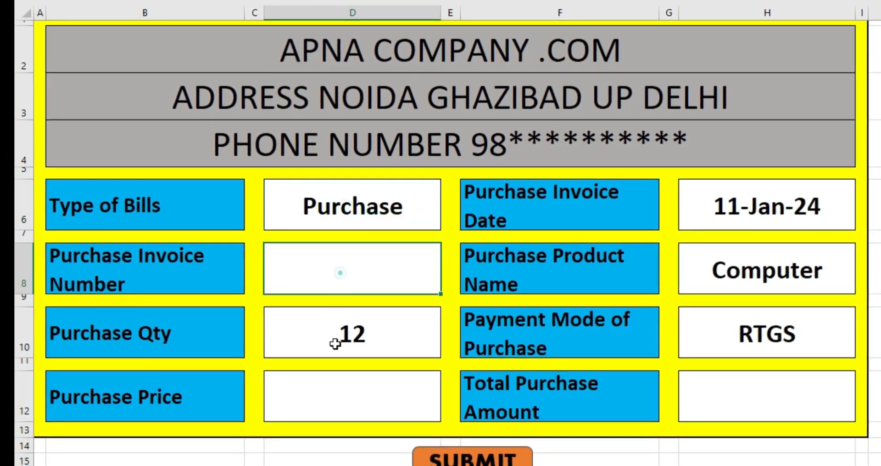
{"action": "left_click", "coordinate": [337, 338]}
{"action": "left_click", "coordinate": [341, 393]}
{"action": "left_click", "coordinate": [705, 388]}
{"action": "left_click", "coordinate": [727, 342]}
{"action": "left_click", "coordinate": [746, 210]}
{"action": "key", "text": "alt+F11"}
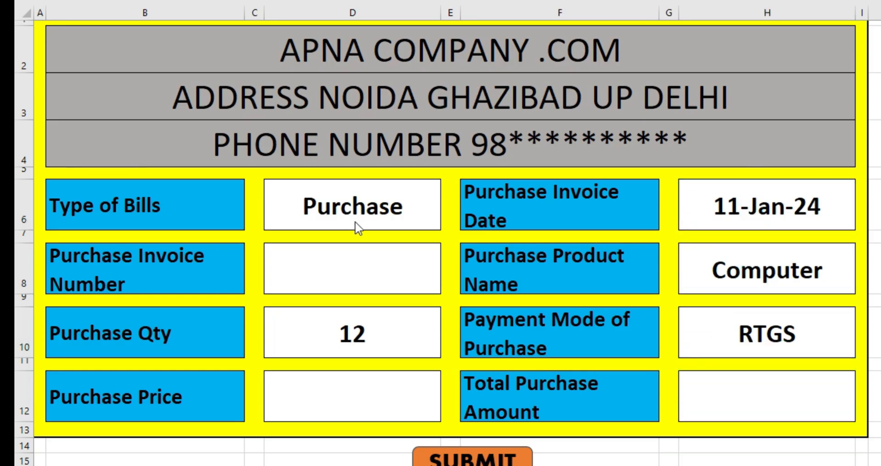
Step: Begin a Sheet1.Range reference below Sheet1.Activate, listing the form's column D entry cells d6,d8,d10,d12
{"action": "type", "text": "sheet1.Range"}
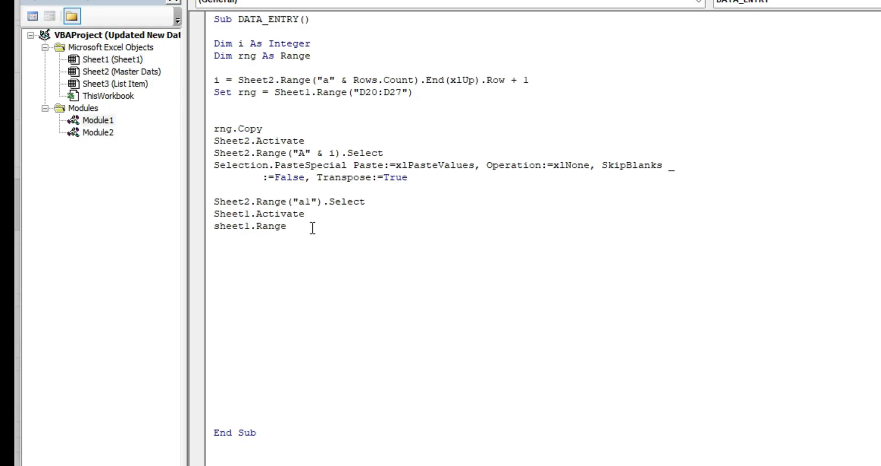
{"action": "type", "text": "("}
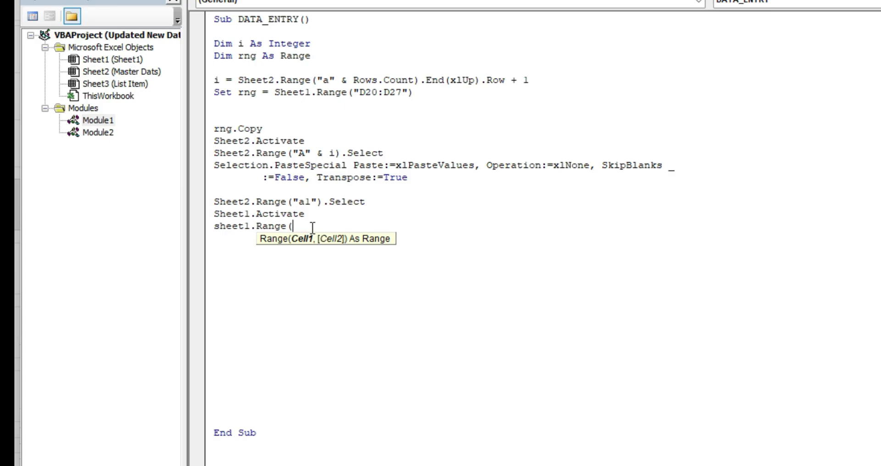
{"action": "type", "text": "\""}
{"action": "key", "text": "alt+F11"}
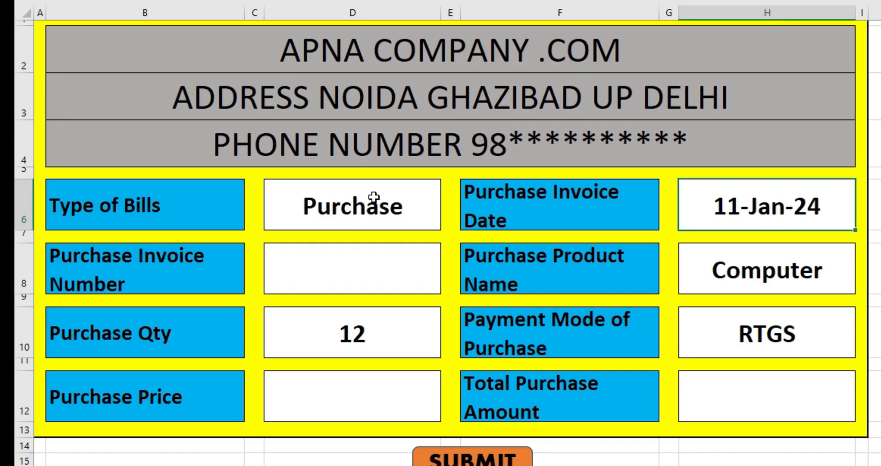
{"action": "left_click", "coordinate": [354, 203]}
{"action": "key", "text": "alt+F11"}
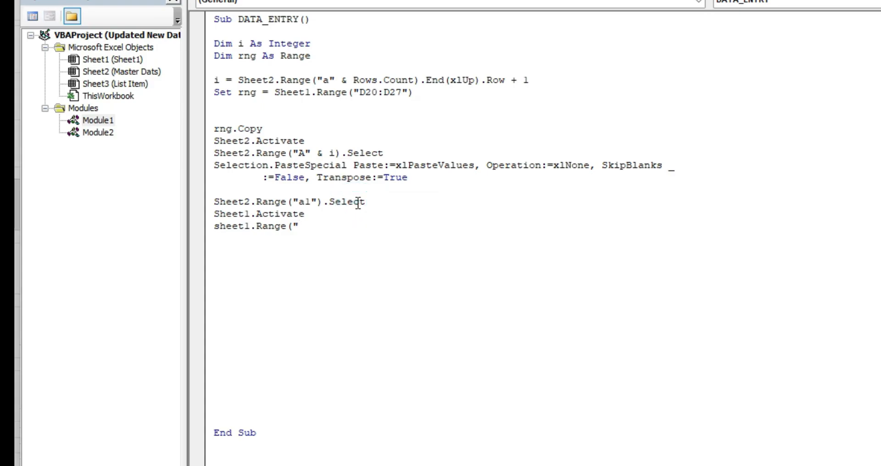
{"action": "type", "text": "d6"}
{"action": "key", "text": "alt+Tab"}
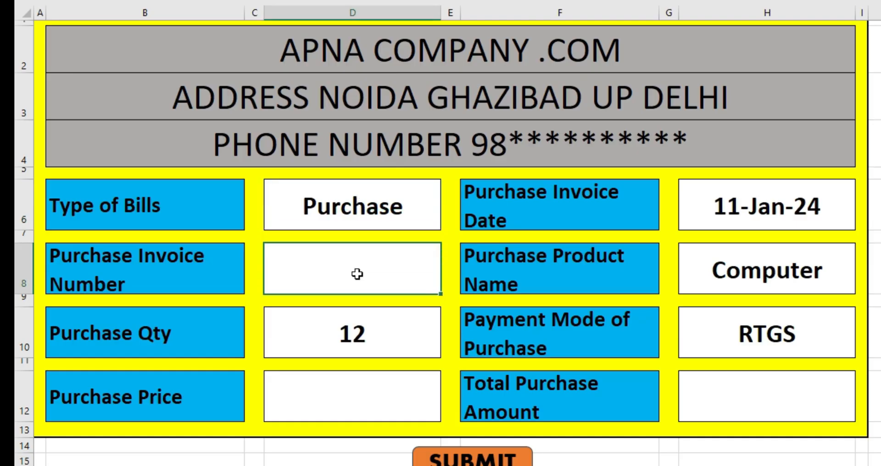
{"action": "key", "text": "alt+F11"}
{"action": "type", "text": ",d8,"}
{"action": "key", "text": "alt+F11"}
{"action": "key", "text": "alt+F11"}
{"action": "type", "text": "d10,"}
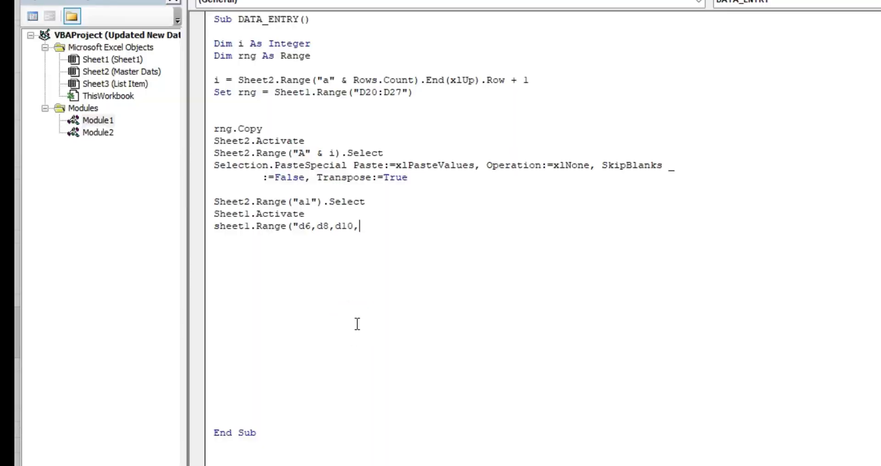
{"action": "key", "text": "alt+F11"}
{"action": "key", "text": "alt+F11"}
{"action": "type", "text": "d12"}
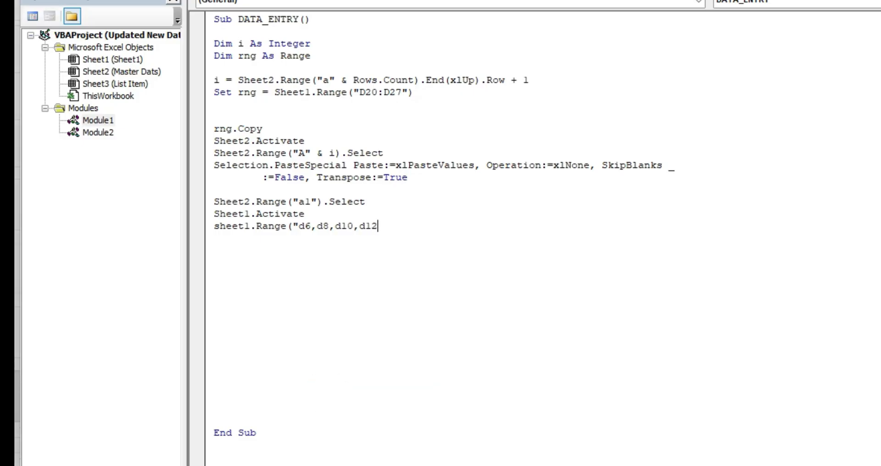
Step: Complete the Sheet1.Range line with the entry cells h6,h8,h10,h12 and the Select method
{"action": "key", "text": "alt+F11"}
{"action": "key", "text": "alt+F11"}
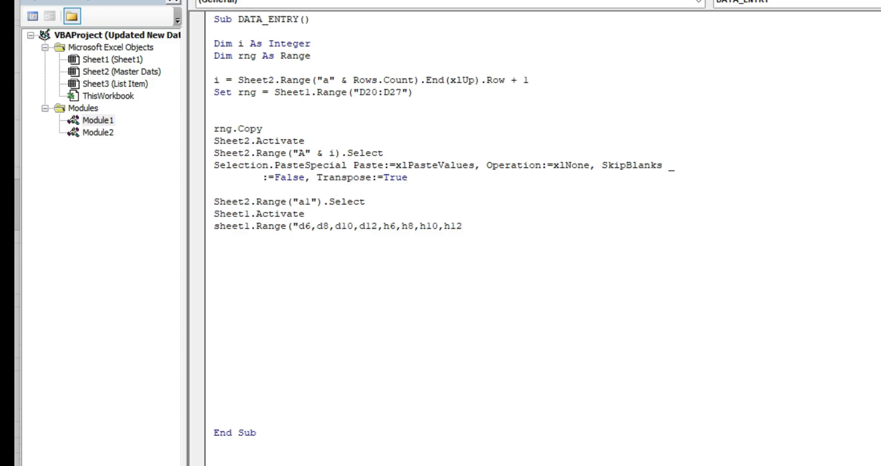
{"action": "key", "text": "alt+F11"}
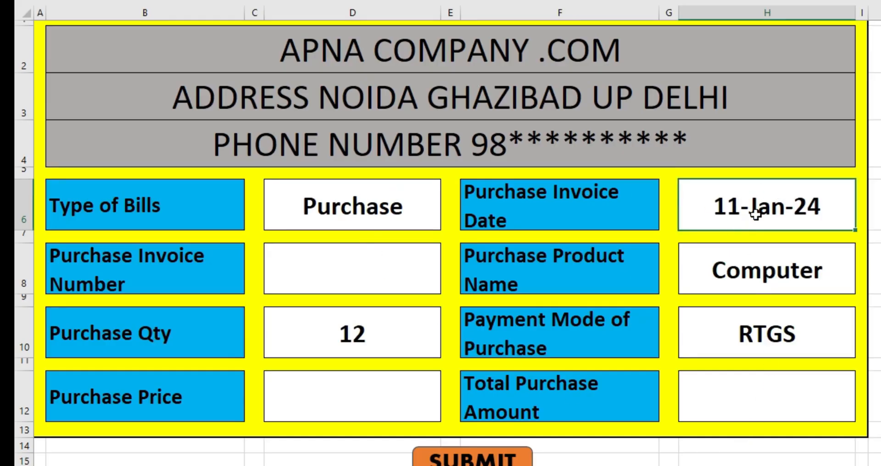
{"action": "key", "text": "alt+F11"}
{"action": "key", "text": "alt+F11"}
{"action": "key", "text": "alt+F11"}
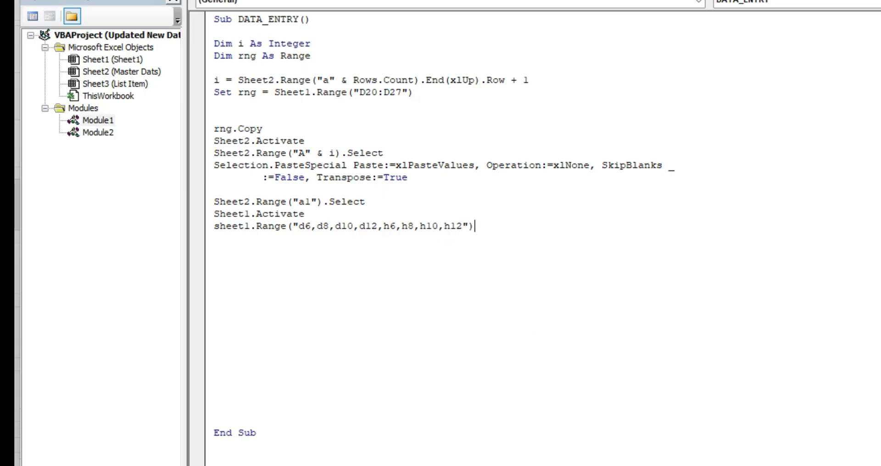
{"action": "type", "text": ".s"}
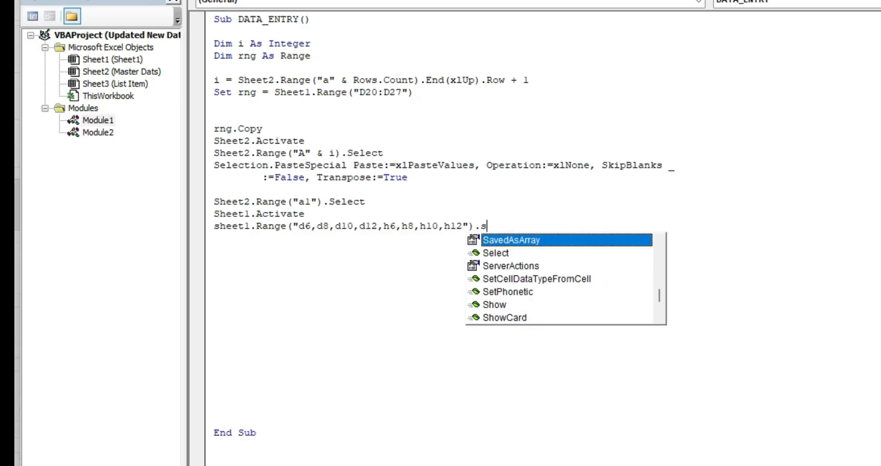
{"action": "type", "text": "elect"}
{"action": "key", "text": "Escape"}
{"action": "key", "text": "Return"}
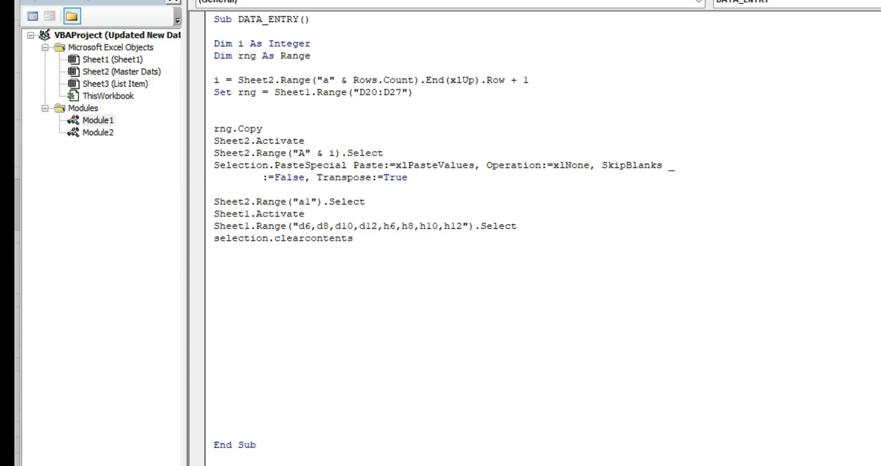
Step: Add a Selection.ClearContents line below the cell selection and check the entry cells on the form
{"action": "type", "text": "selection.clearcontents"}
{"action": "key", "text": "Return"}
{"action": "left_click", "coordinate": [499, 226]}
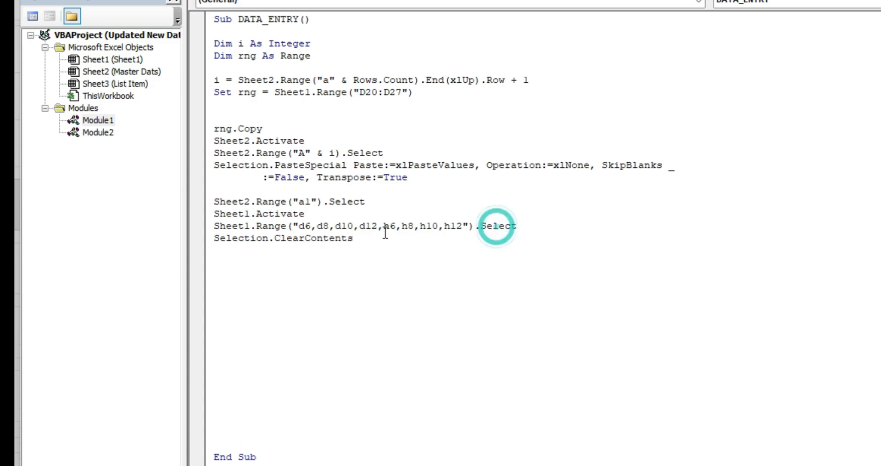
{"action": "key", "text": "alt+F11"}
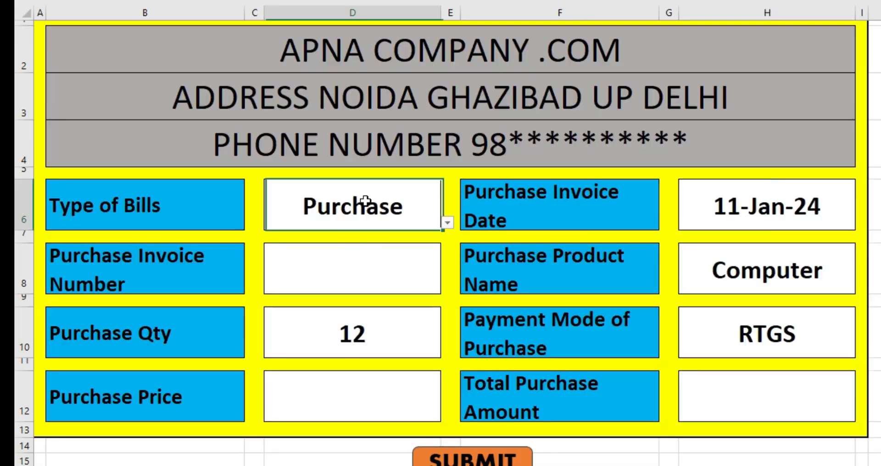
{"action": "left_click", "coordinate": [358, 272]}
{"action": "key", "text": "alt+F11"}
Step: Add a MsgBox line with the text "Entry Has Been Done" below Selection.ClearContents
{"action": "left_click", "coordinate": [361, 239]}
{"action": "key", "text": "Return"}
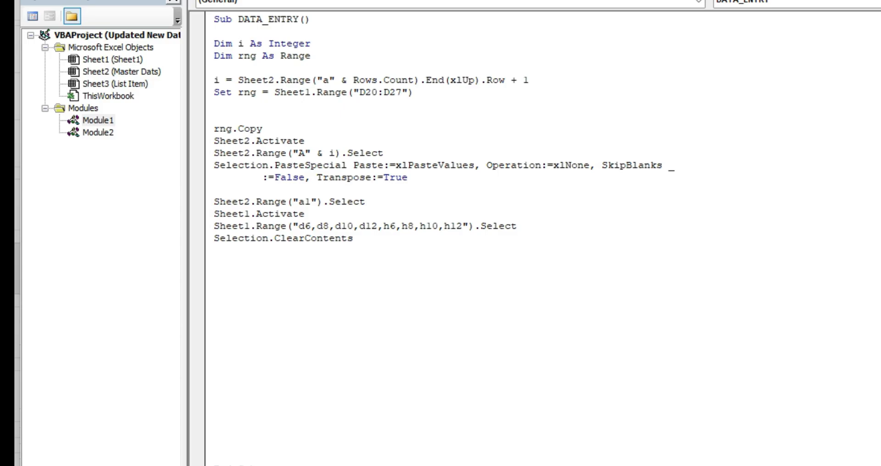
{"action": "type", "text": "msgbox "}
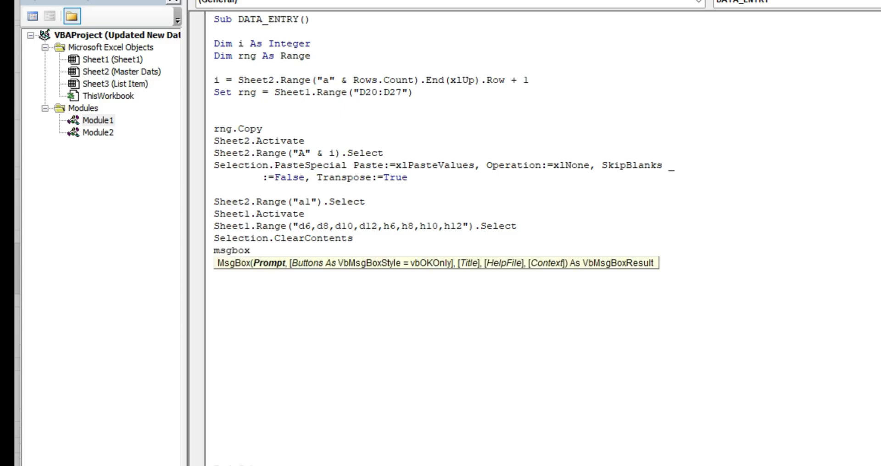
{"action": "type", "text": "\"Entry Has Been Done"}
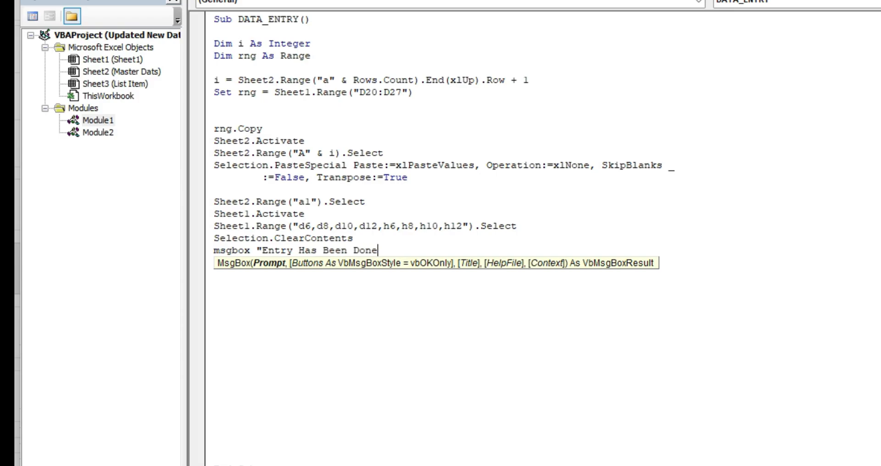
{"action": "key", "text": "Return"}
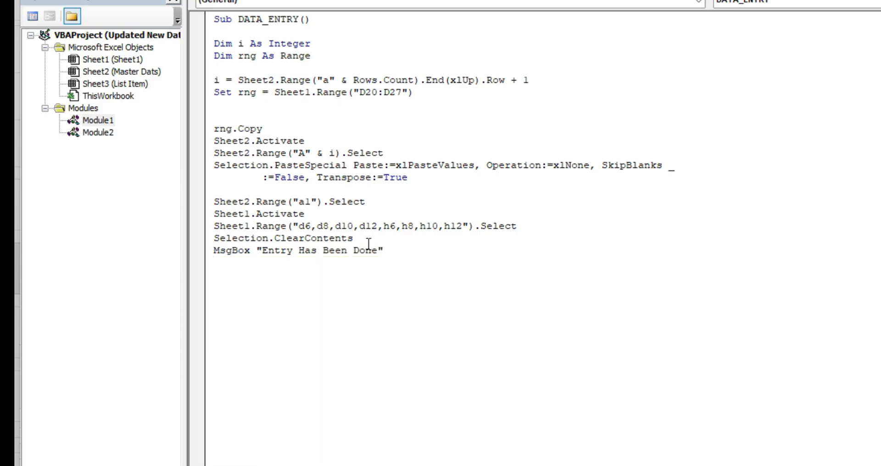
Step: Remove the surplus blank lines above End Sub and review the whole body of the DATA_ENTRY macro
{"action": "key", "text": "Delete"}
{"action": "key", "text": "Delete"}
{"action": "key", "text": "Delete"}
{"action": "key", "text": "Delete"}
{"action": "key", "text": "Delete"}
{"action": "key", "text": "Delete"}
{"action": "key", "text": "Delete"}
{"action": "key", "text": "Delete"}
{"action": "key", "text": "Delete"}
{"action": "key", "text": "Delete"}
{"action": "key", "text": "Delete"}
{"action": "key", "text": "Delete"}
{"action": "key", "text": "Delete"}
{"action": "key", "text": "Delete"}
{"action": "key", "text": "Delete"}
{"action": "key", "text": "Delete"}
{"action": "left_click_drag", "start_coordinate": [400, 257], "coordinate": [217, 46]}
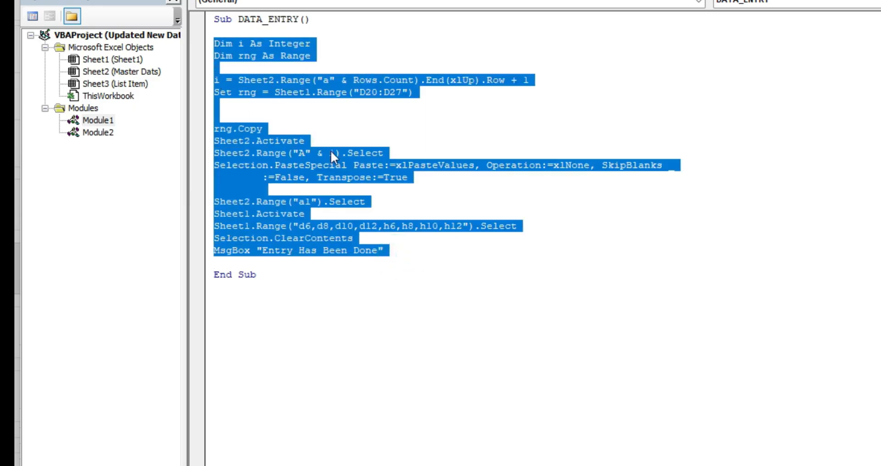
{"action": "left_click", "coordinate": [385, 180]}
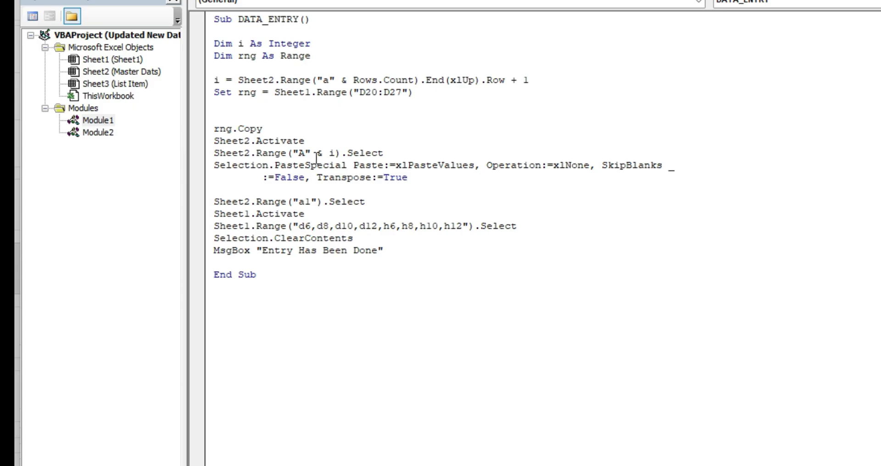
{"action": "key", "text": "ctrl+s"}
{"action": "key", "text": "Return"}
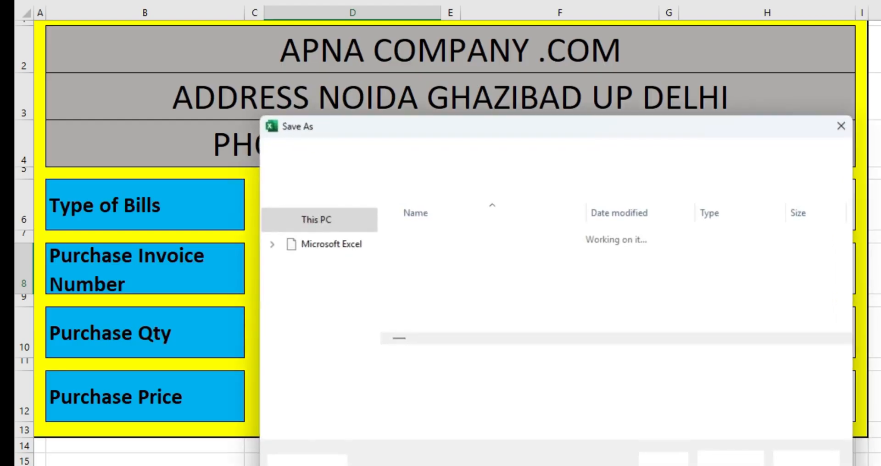
{"action": "left_click", "coordinate": [843, 128]}
{"action": "key", "text": "alt+F11"}
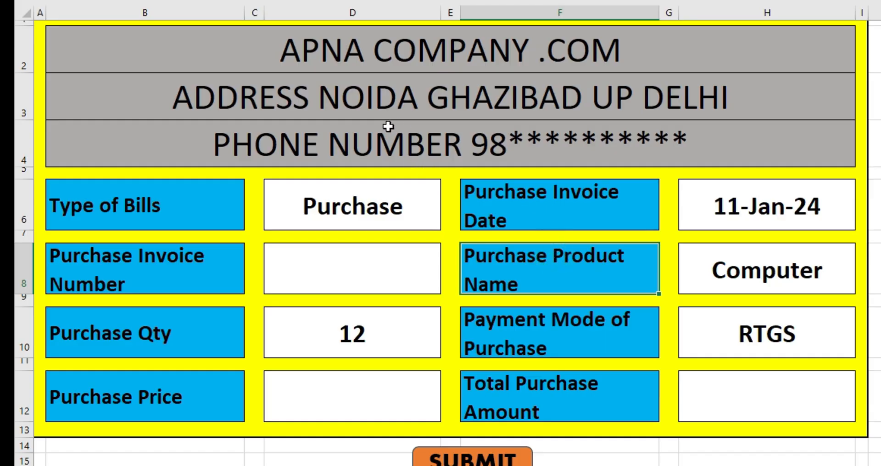
Step: Save the workbook to the Desktop as an Excel Macro-Enabled Workbook named Updated New Data Entry Form
{"action": "left_click", "coordinate": [37, 0]}
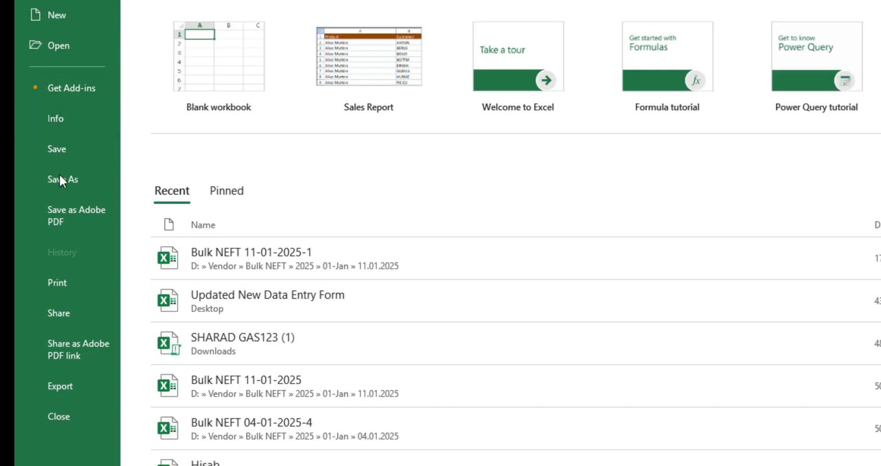
{"action": "left_click", "coordinate": [62, 183]}
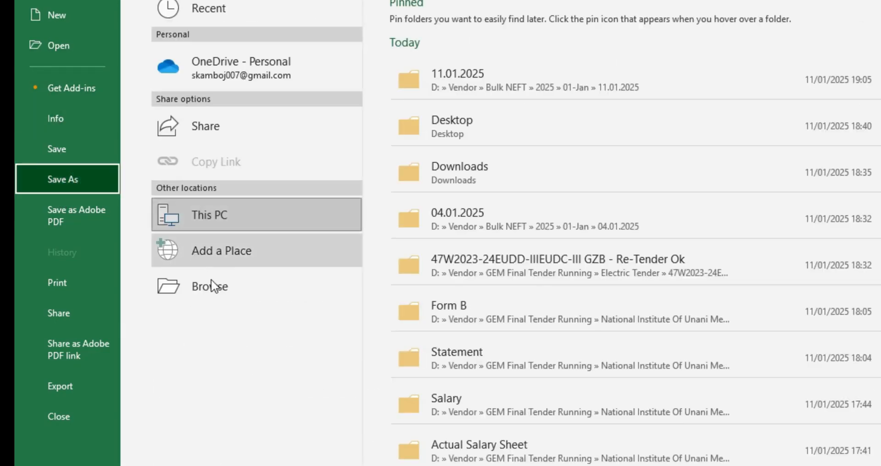
{"action": "left_click", "coordinate": [229, 287]}
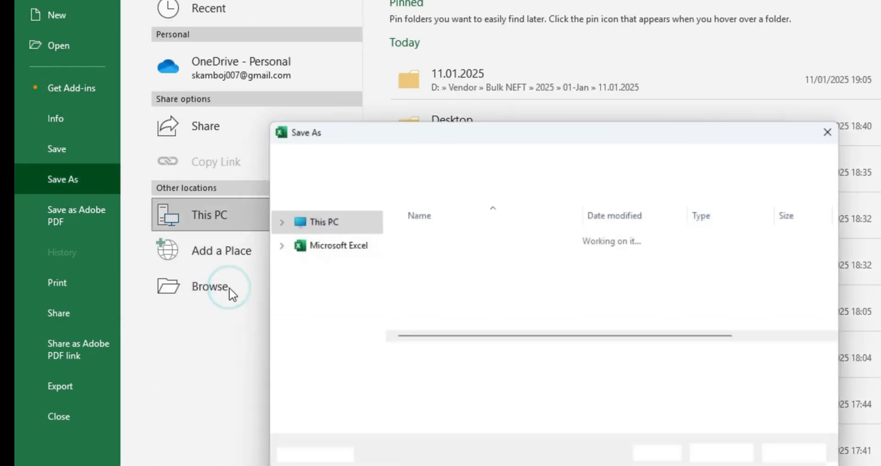
{"action": "scroll", "coordinate": [321, 285], "scroll_direction": "up", "scroll_amount": 5}
{"action": "left_click", "coordinate": [317, 287]}
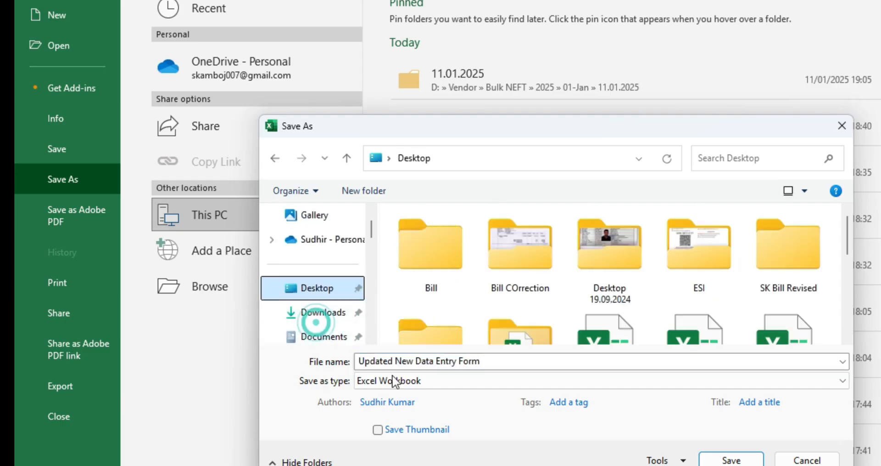
{"action": "left_click", "coordinate": [406, 381]}
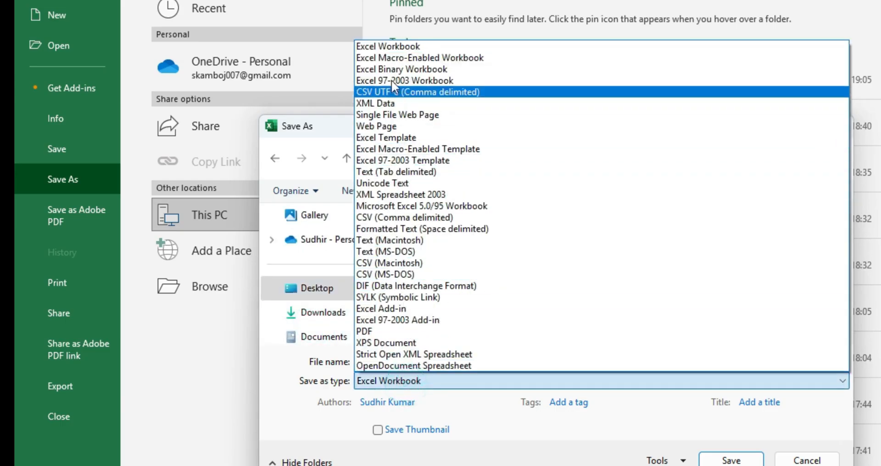
{"action": "left_click", "coordinate": [388, 58]}
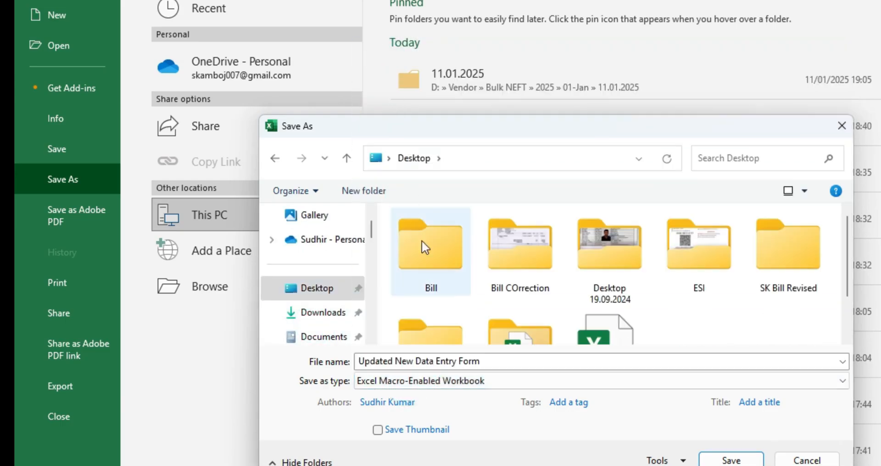
{"action": "left_click", "coordinate": [491, 359]}
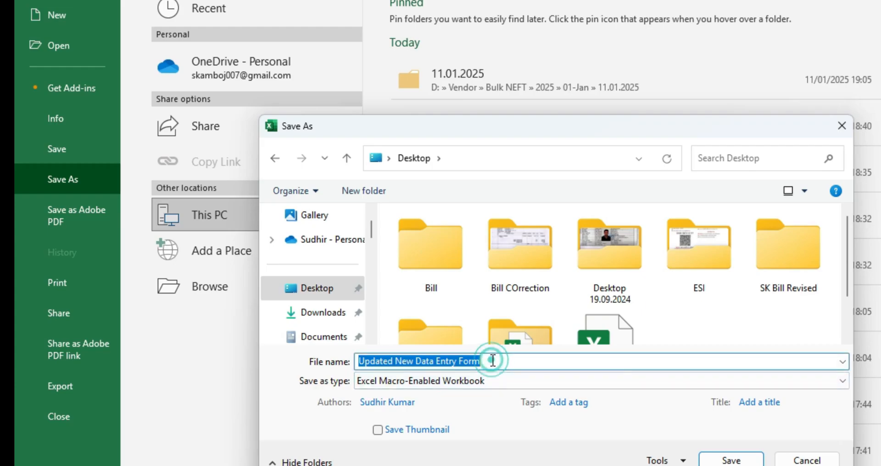
{"action": "left_click", "coordinate": [724, 461]}
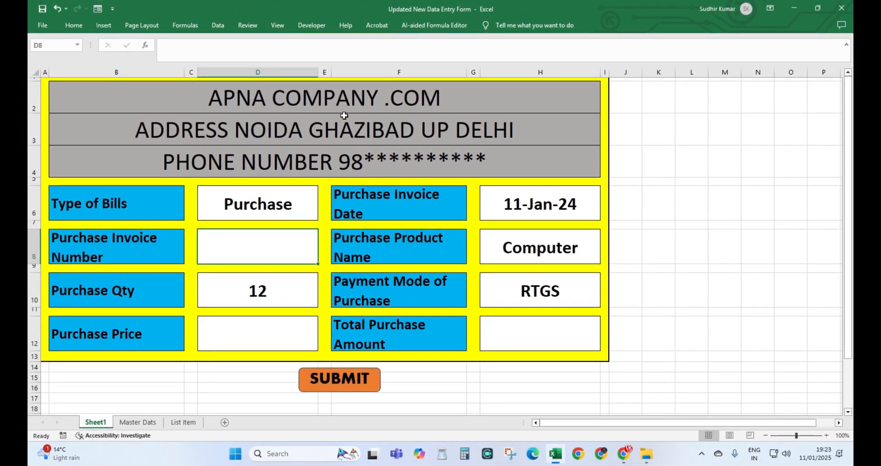
Step: Review the DATA_ENTRY macro code in Module1 and return to the form
{"action": "left_click", "coordinate": [312, 24]}
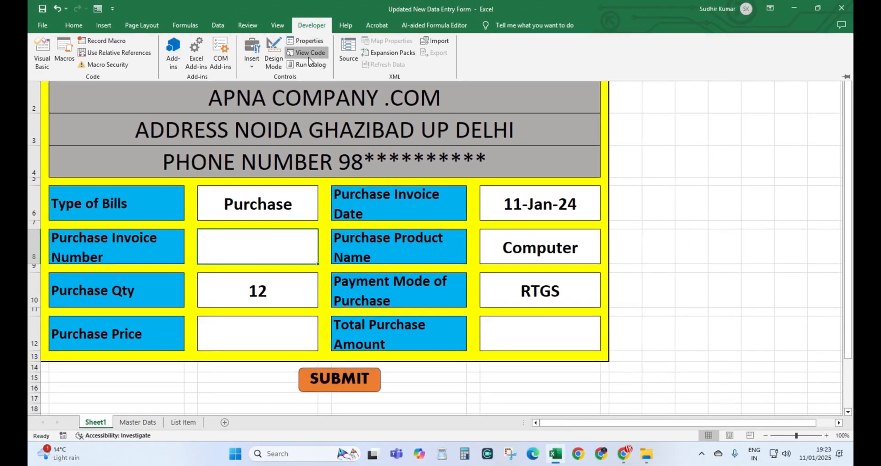
{"action": "left_click", "coordinate": [310, 56]}
{"action": "double_click", "coordinate": [74, 145]}
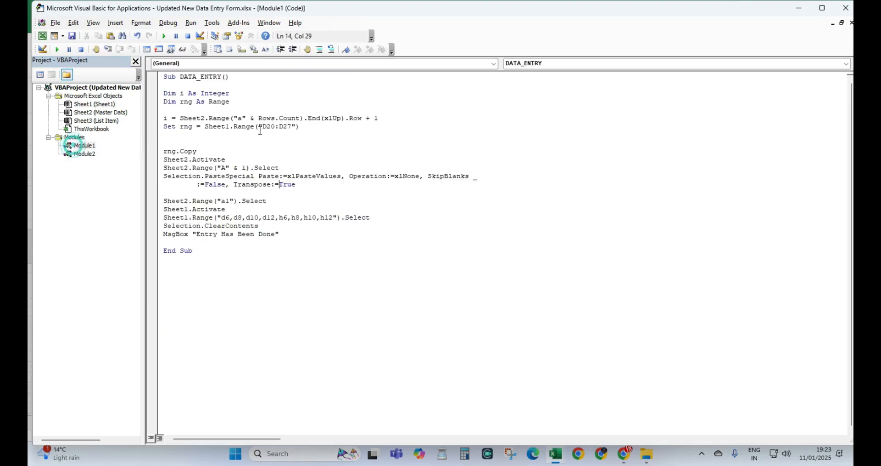
{"action": "key", "text": "alt+F11"}
Step: Assign the DATA_ENTRY macro to the SUBMIT shape below the form
{"action": "left_click", "coordinate": [416, 387]}
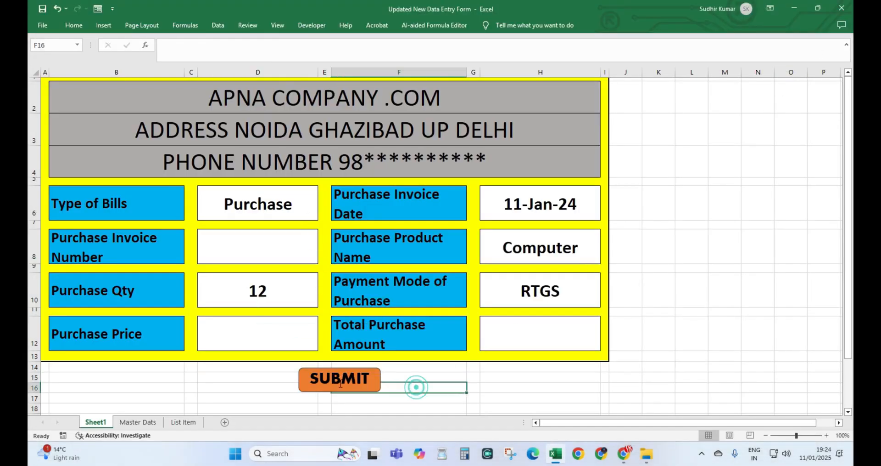
{"action": "right_click", "coordinate": [331, 378]}
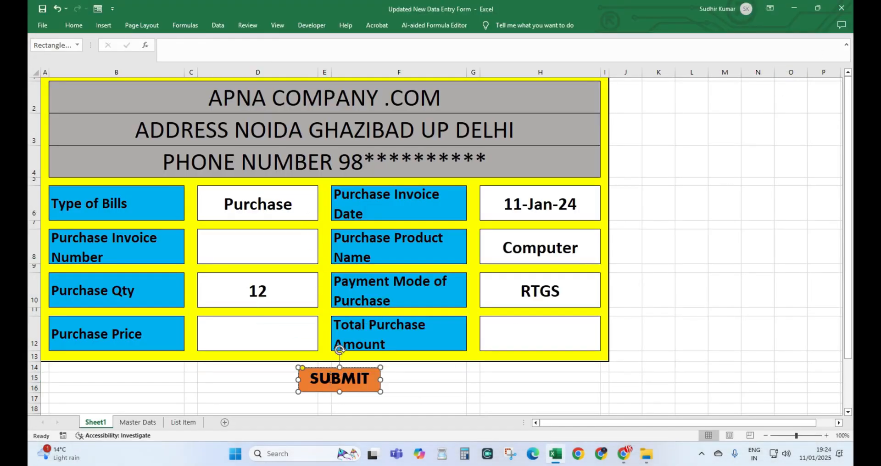
{"action": "left_click", "coordinate": [368, 344]}
{"action": "left_click", "coordinate": [295, 286]}
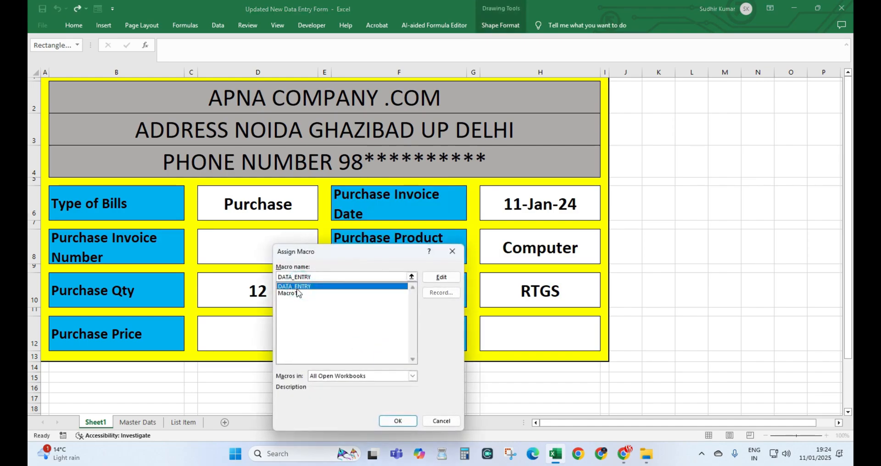
{"action": "left_click", "coordinate": [398, 420]}
{"action": "left_click", "coordinate": [421, 388]}
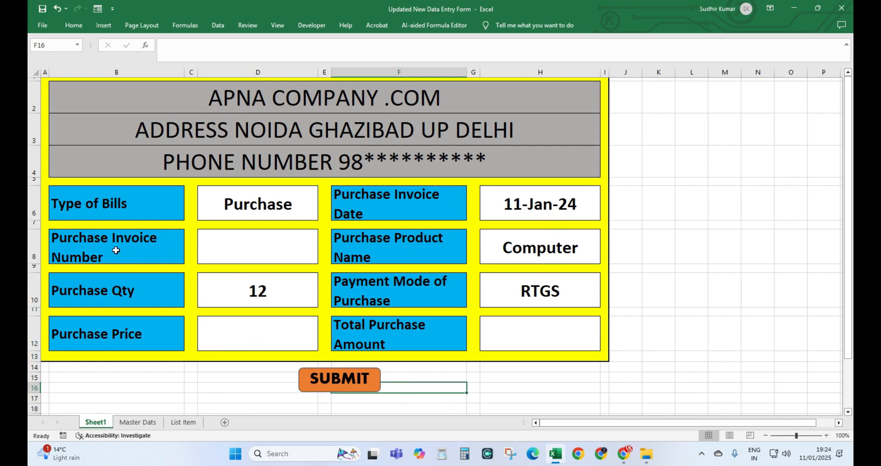
Step: Fill in the form's purchase invoice number as 0012 and the purchase price as 1200
{"action": "left_click", "coordinate": [210, 246]}
{"action": "type", "text": "0012"}
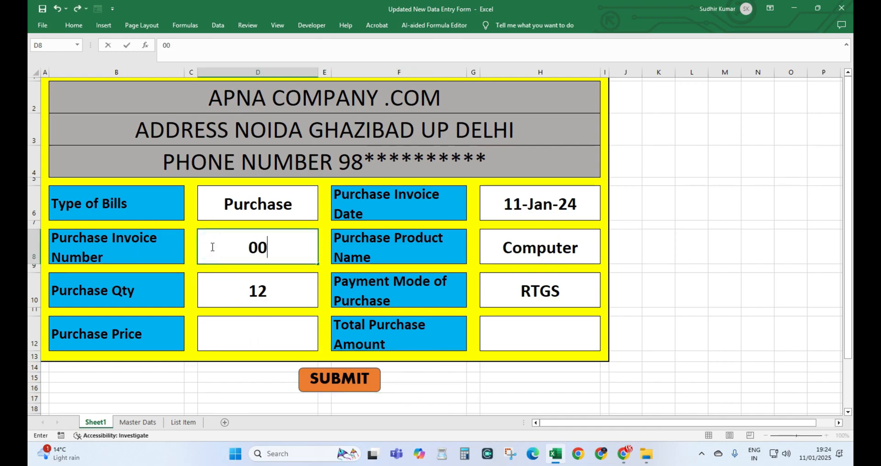
{"action": "left_click", "coordinate": [244, 295]}
{"action": "left_click", "coordinate": [244, 337]}
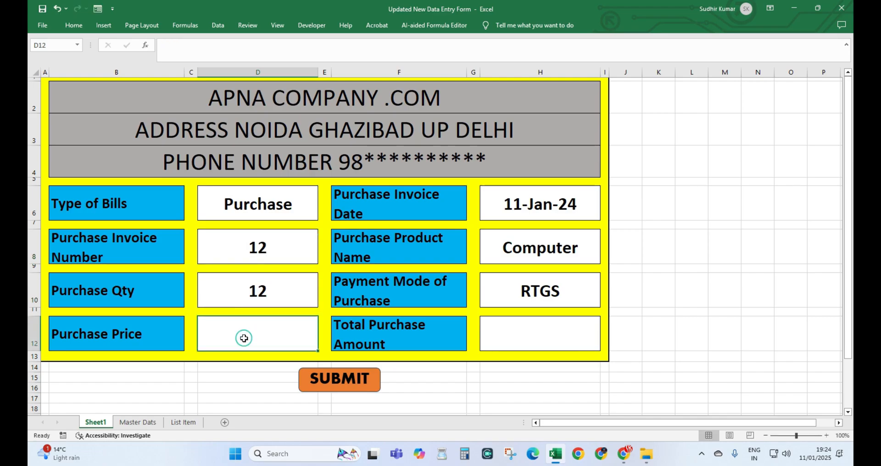
{"action": "type", "text": "1200"}
Step: Calculate the total purchase amount in H12 with the formula =D12*D10
{"action": "left_click", "coordinate": [527, 331]}
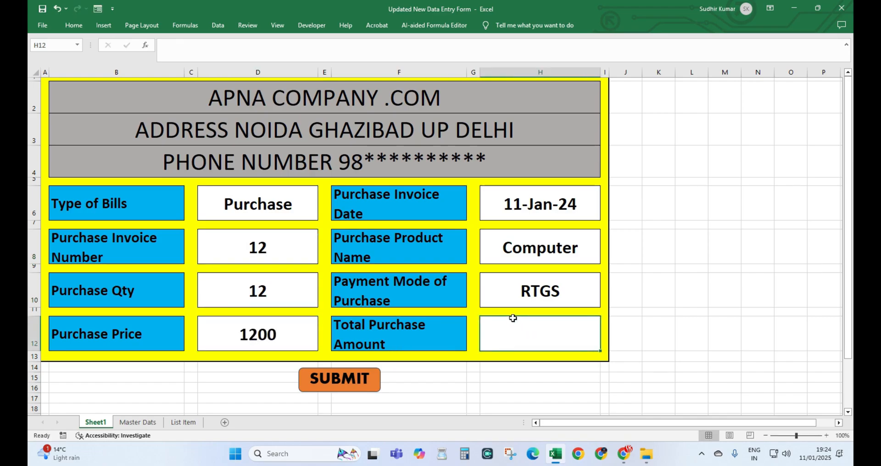
{"action": "type", "text": "="}
{"action": "left_click", "coordinate": [250, 334]}
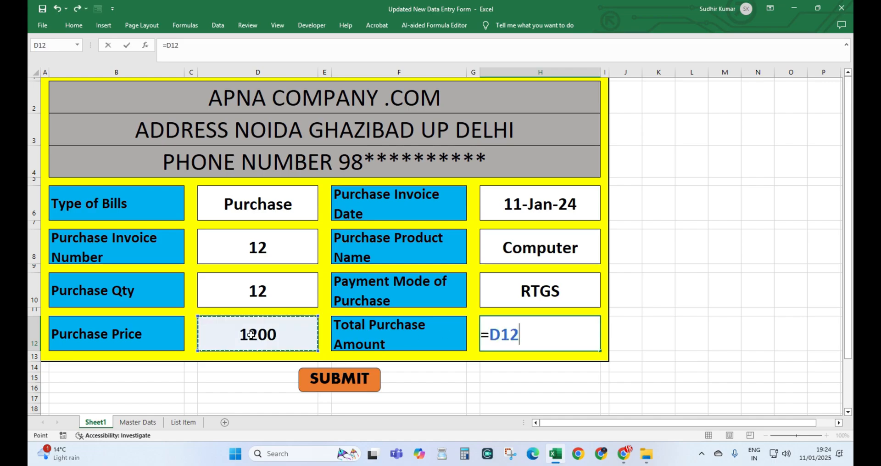
{"action": "type", "text": "*"}
{"action": "left_click", "coordinate": [265, 287]}
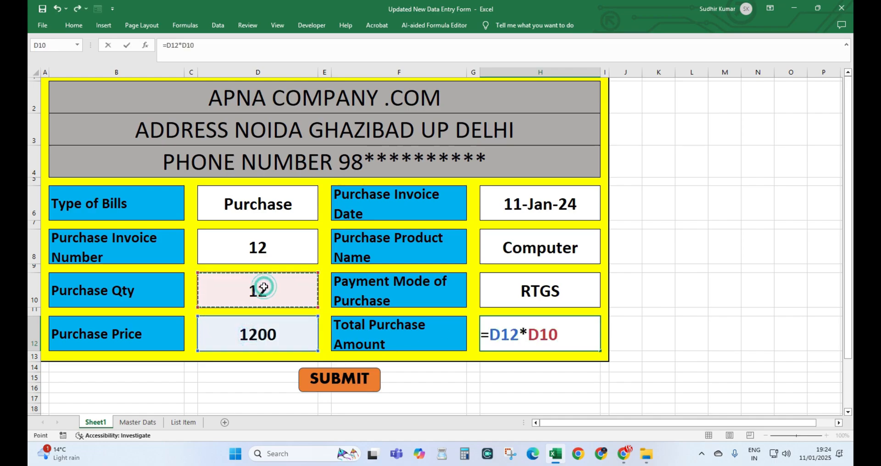
{"action": "key", "text": "Return"}
{"action": "left_click", "coordinate": [549, 346]}
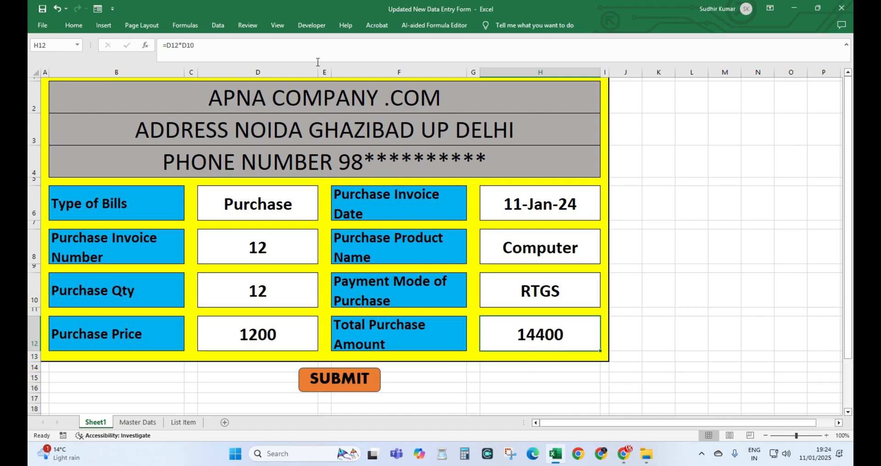
Step: Remove h12 from the cells selected for clearing in the DATA_ENTRY macro and return to the form
{"action": "left_click", "coordinate": [313, 26]}
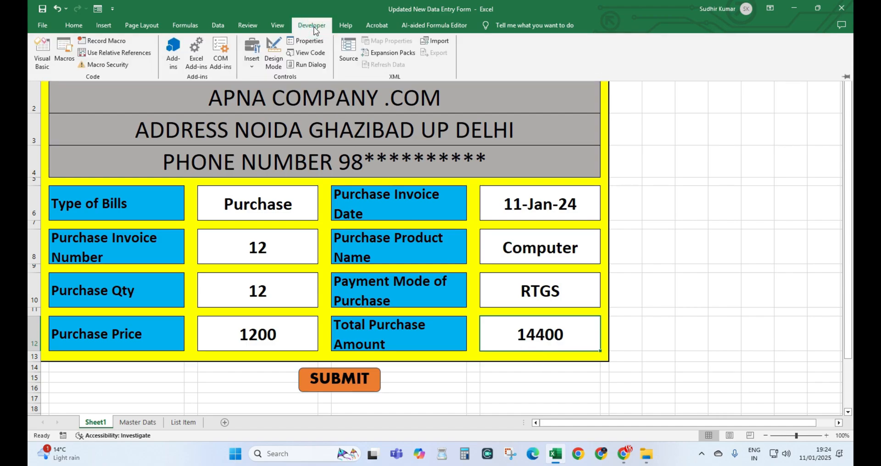
{"action": "left_click", "coordinate": [315, 51]}
{"action": "double_click", "coordinate": [84, 145]}
{"action": "left_click", "coordinate": [333, 218]}
{"action": "key", "text": "BackSpace"}
{"action": "key", "text": "BackSpace"}
{"action": "key", "text": "BackSpace"}
{"action": "key", "text": "BackSpace"}
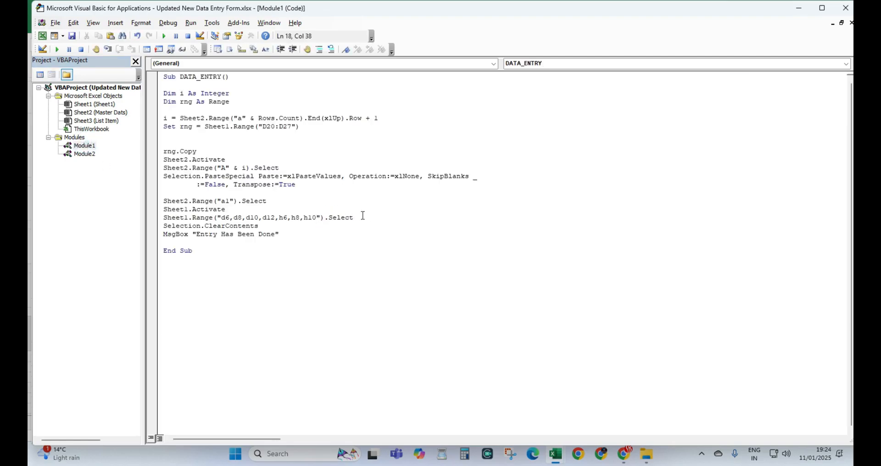
{"action": "key", "text": "alt+F11"}
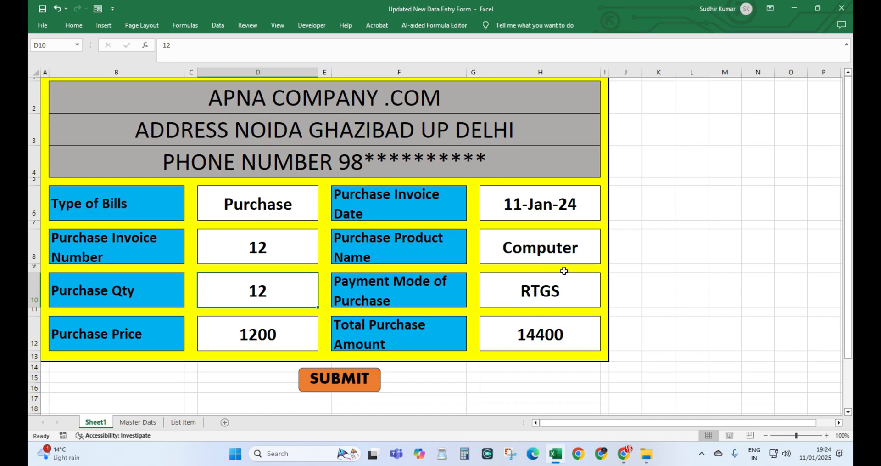
Step: Submit the completed form entry and check the transferred row on the Master Dats sheet
{"action": "left_click", "coordinate": [337, 377]}
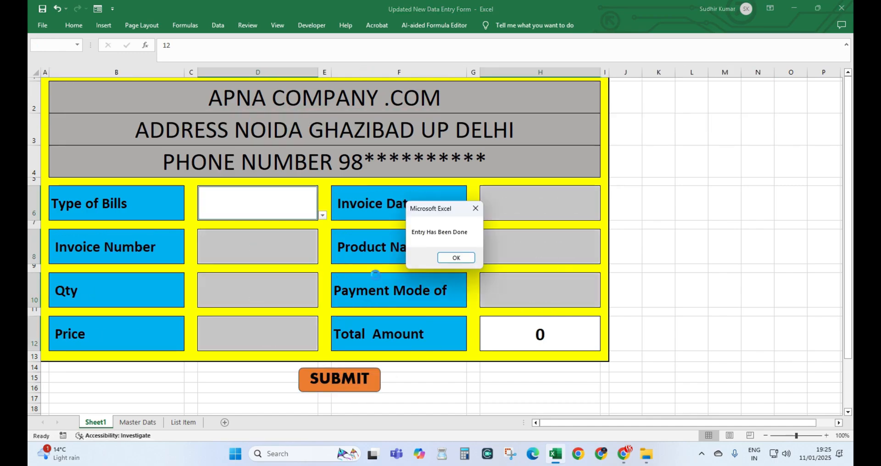
{"action": "left_click", "coordinate": [456, 257]}
{"action": "left_click", "coordinate": [138, 422]}
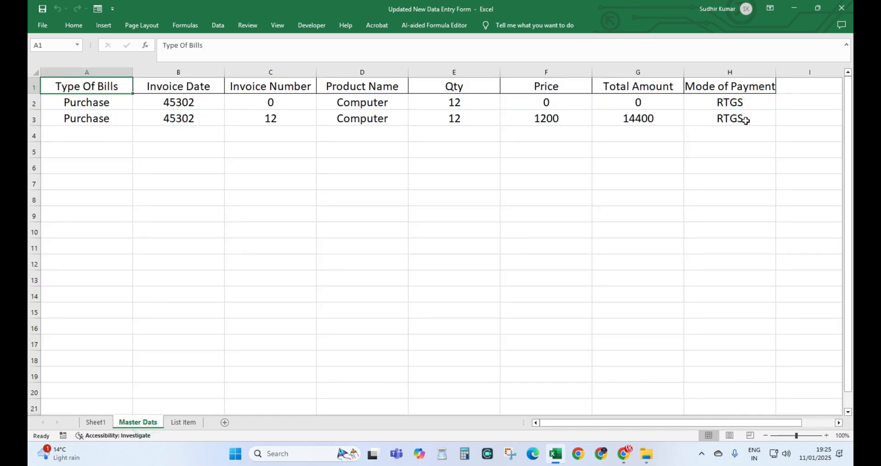
{"action": "left_click", "coordinate": [95, 421]}
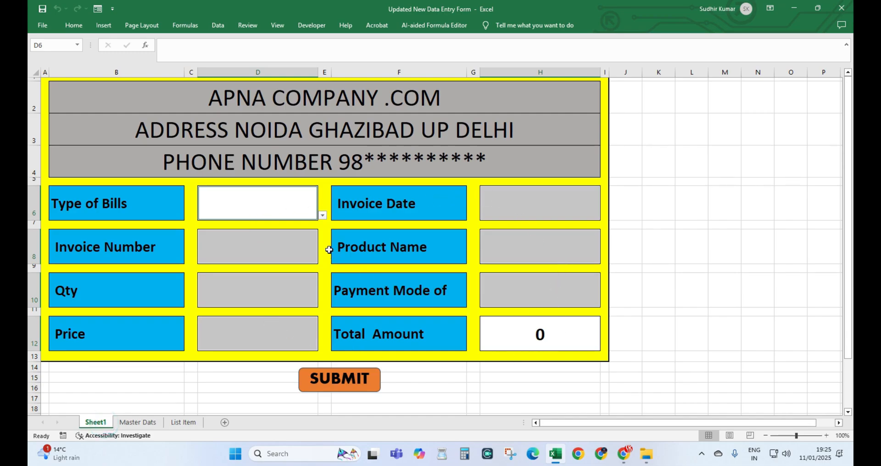
Step: Start a Sheet1.Range line below Selection.ClearContents in Module1's DATA_ENTRY macro
{"action": "left_click", "coordinate": [312, 25]}
{"action": "key", "text": "alt+F11"}
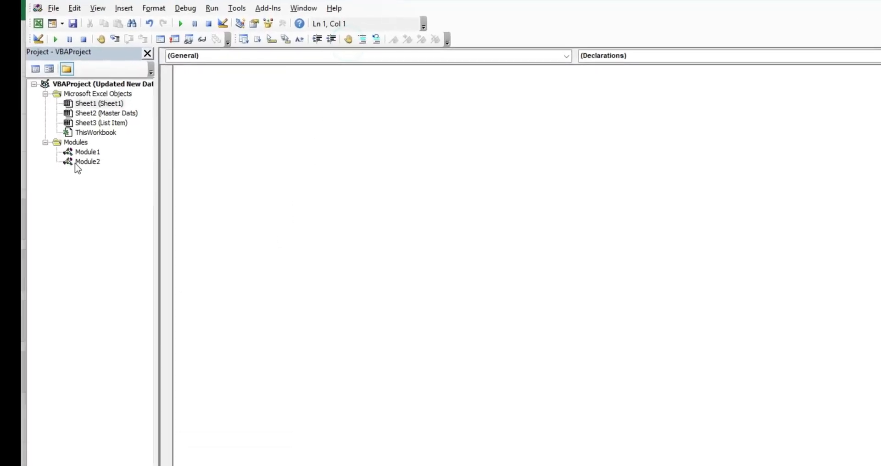
{"action": "double_click", "coordinate": [87, 151]}
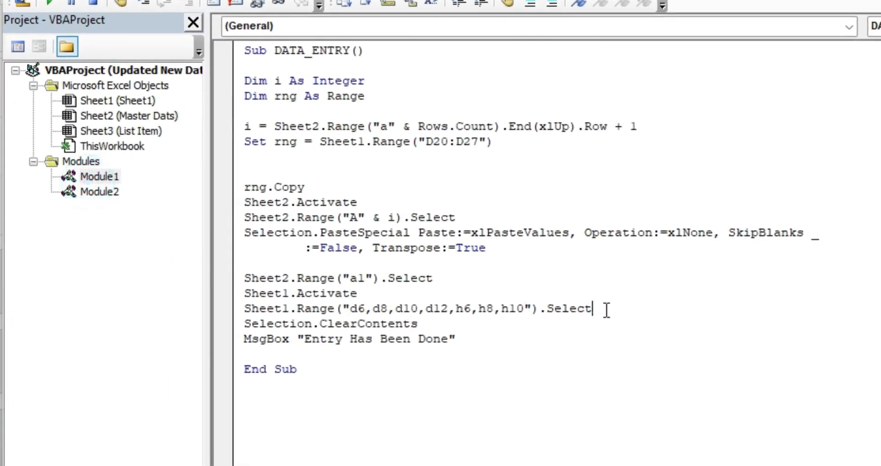
{"action": "left_click", "coordinate": [606, 309]}
{"action": "left_click", "coordinate": [441, 323]}
{"action": "key", "text": "Return"}
{"action": "type", "text": "sheet1.ranb"}
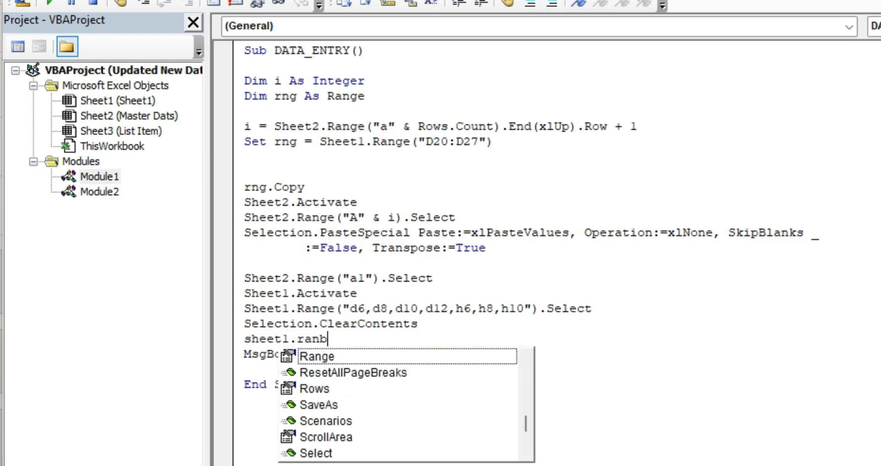
{"action": "key", "text": "BackSpace"}
{"action": "key", "text": "Tab"}
{"action": "type", "text": "("}
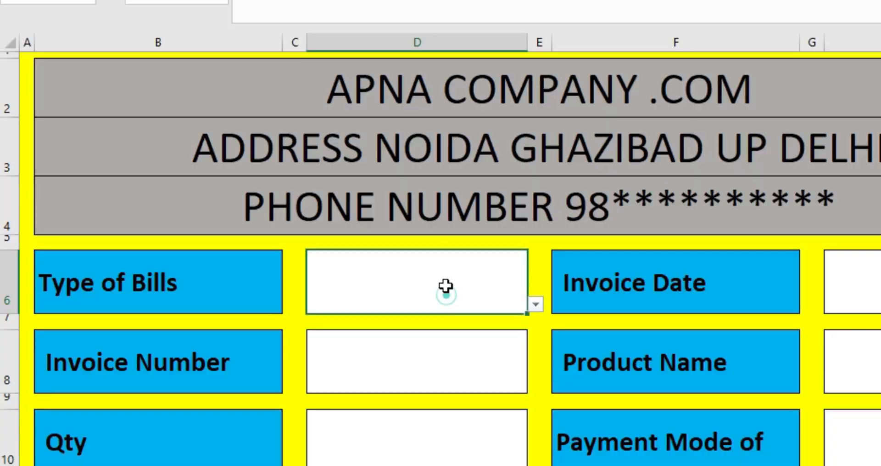
Step: Complete the new range line with cell D6 and the Select method, checking the Type of Bills cell on the form
{"action": "left_click", "coordinate": [448, 289]}
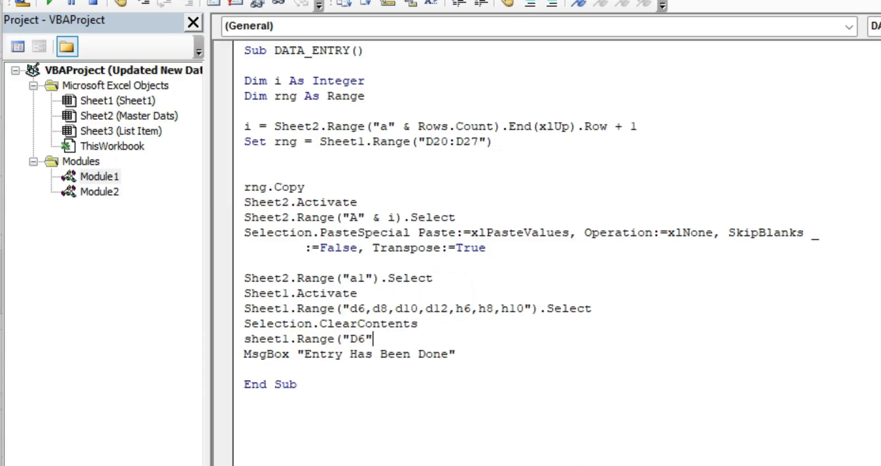
{"action": "type", "text": "\"D6\")."}
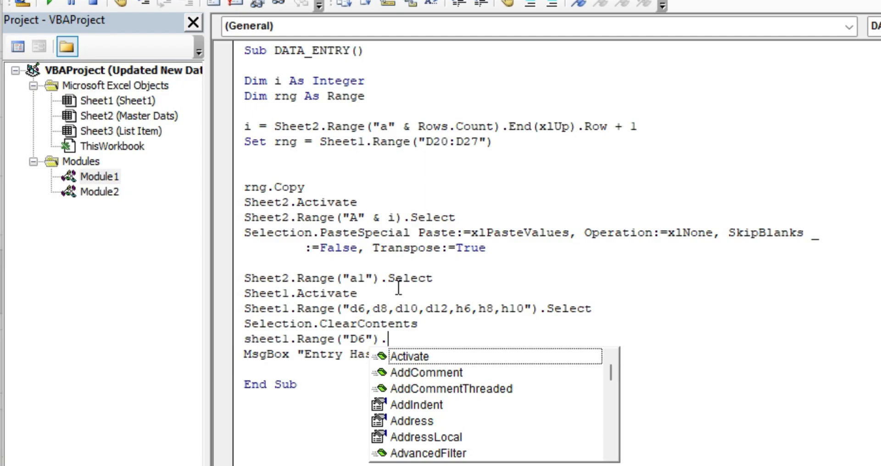
{"action": "type", "text": "Select"}
{"action": "left_click", "coordinate": [399, 291]}
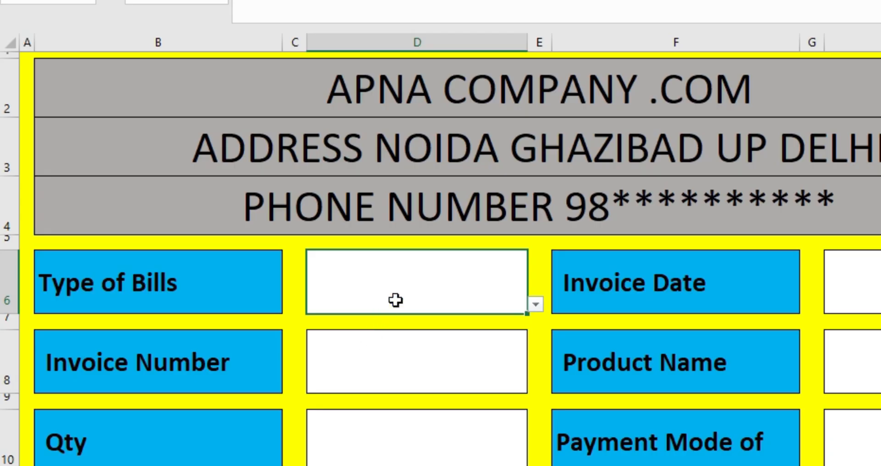
Step: Fill in the form with bill type Purchase, purchase invoice number 545, purchase quantity 150 and purchase price 5000
{"action": "left_click", "coordinate": [452, 268]}
{"action": "left_click", "coordinate": [536, 304]}
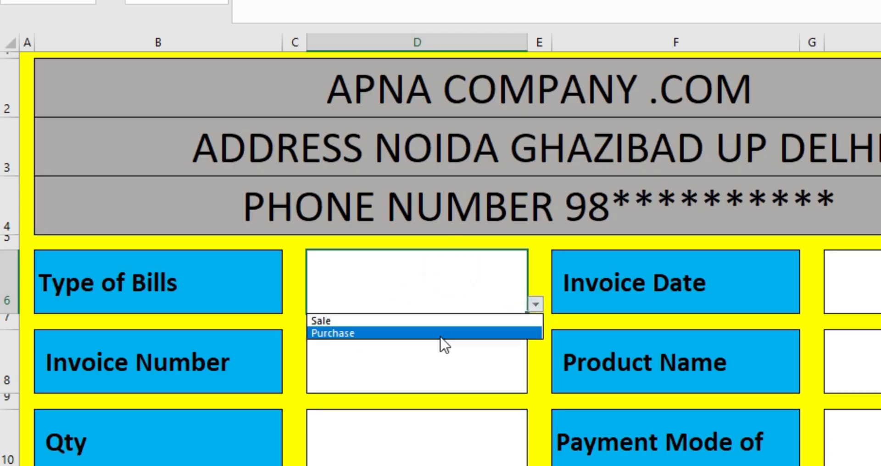
{"action": "left_click", "coordinate": [442, 333]}
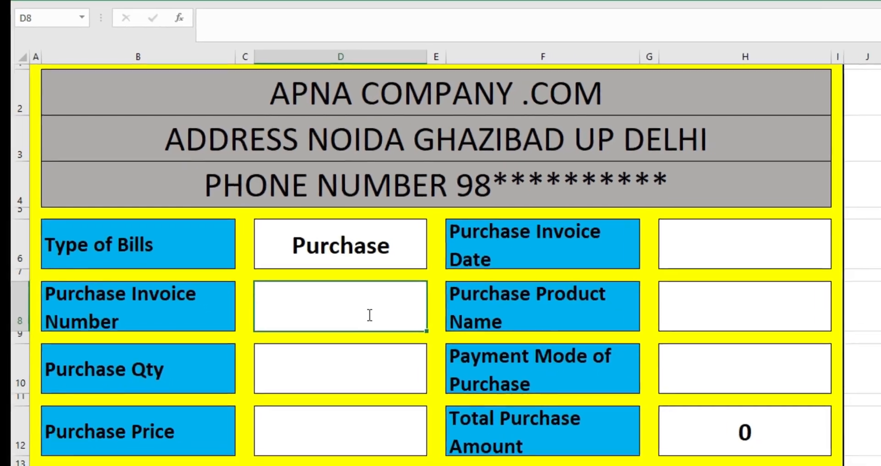
{"action": "type", "text": "545"}
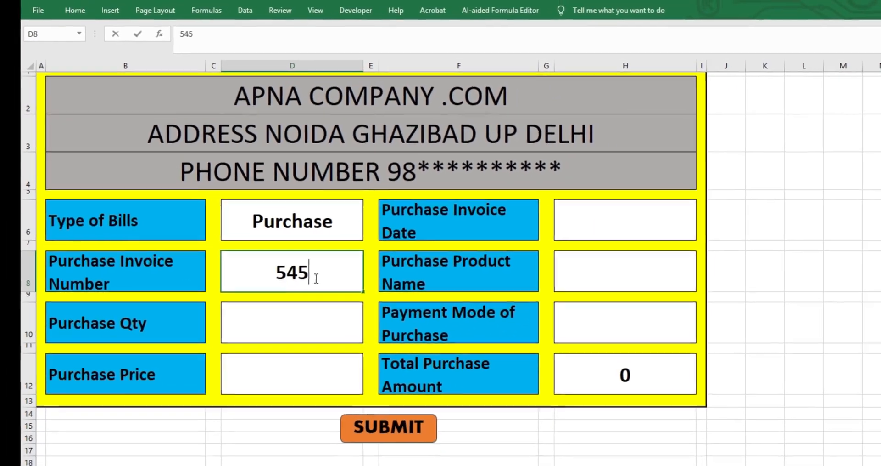
{"action": "left_click", "coordinate": [408, 411]}
{"action": "type", "text": "150"}
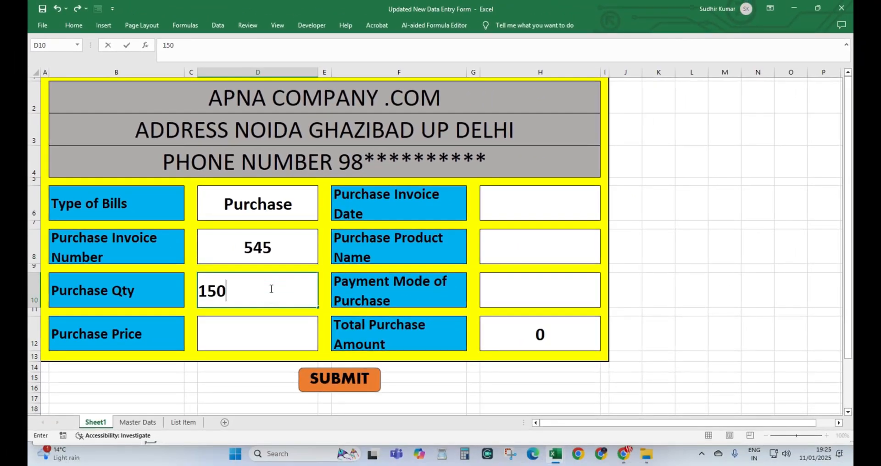
{"action": "left_click", "coordinate": [245, 326]}
{"action": "type", "text": "5000"}
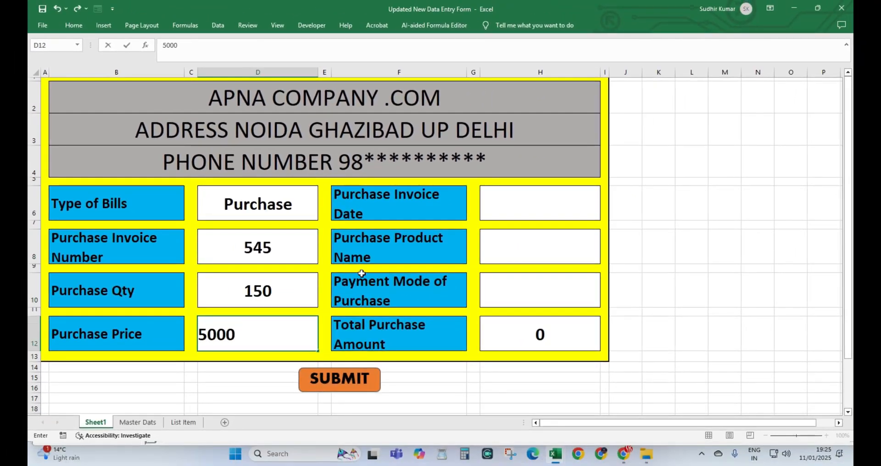
Step: Enter the current date, 11-Jan-25, as the purchase invoice date and choose Tiffin as product and Cheque as payment mode
{"action": "left_click", "coordinate": [532, 194]}
{"action": "key", "text": "ctrl+semicolon"}
{"action": "left_click", "coordinate": [524, 239]}
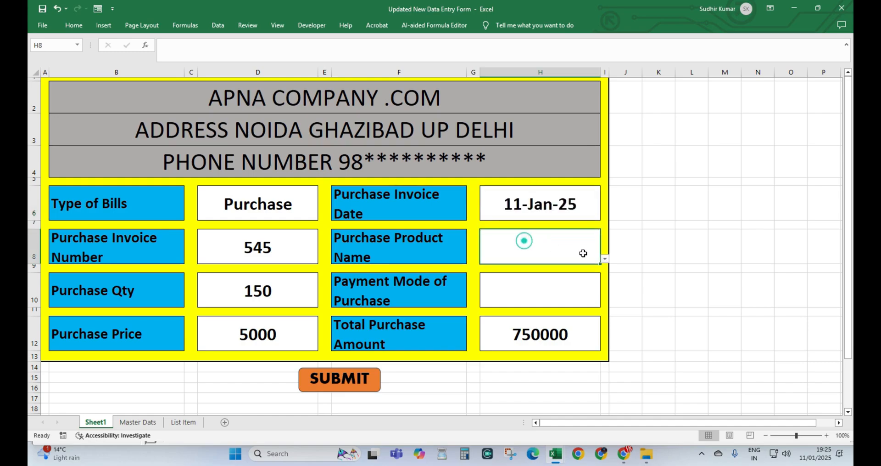
{"action": "left_click", "coordinate": [605, 258]}
{"action": "left_click", "coordinate": [558, 296]}
{"action": "left_click", "coordinate": [549, 286]}
{"action": "left_click", "coordinate": [605, 303]}
{"action": "left_click", "coordinate": [569, 317]}
Step: Submit the purchase entry, dismiss the message and check the transferred row on the Master Dats sheet
{"action": "left_click", "coordinate": [357, 379]}
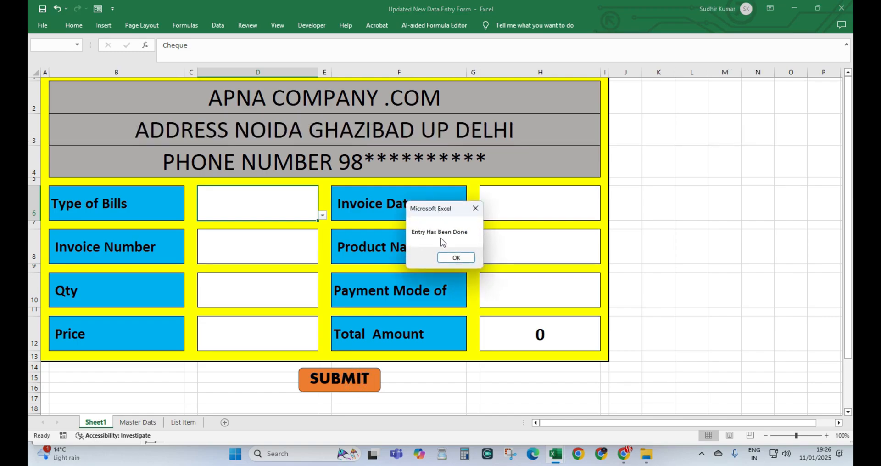
{"action": "left_click", "coordinate": [456, 258]}
{"action": "left_click", "coordinate": [138, 422]}
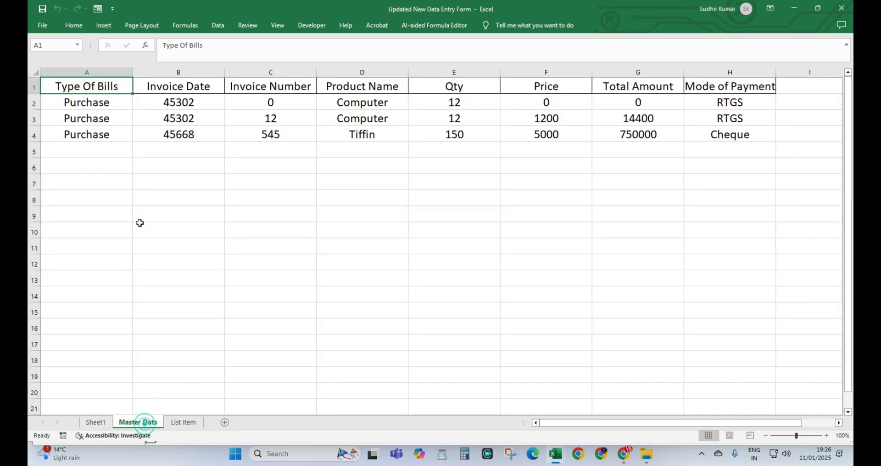
{"action": "left_click", "coordinate": [172, 134]}
{"action": "left_click_drag", "start_coordinate": [171, 134], "coordinate": [730, 134]}
{"action": "left_click", "coordinate": [731, 103]}
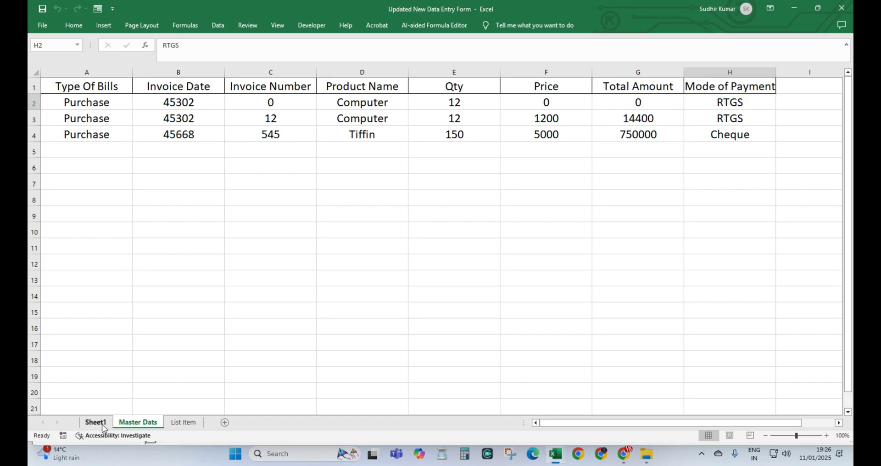
Step: Narrow column J on Sheet1 to a thin strip and hide all columns from K onward
{"action": "left_click", "coordinate": [95, 422]}
{"action": "left_click", "coordinate": [517, 206]}
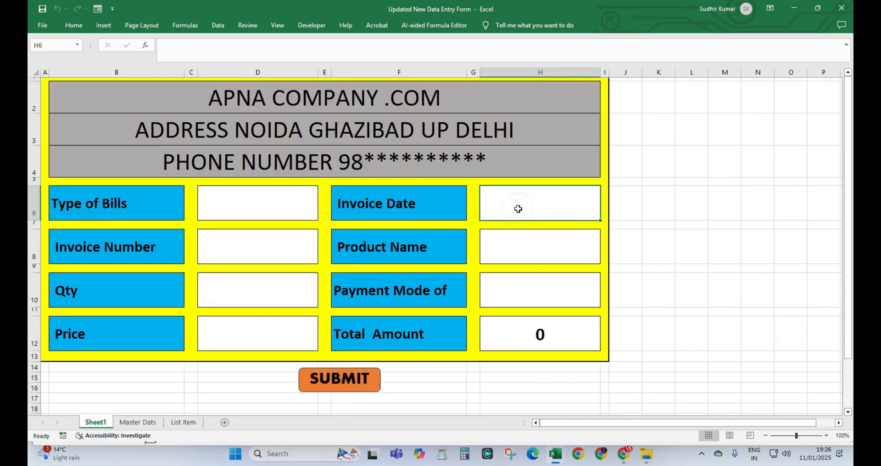
{"action": "left_click_drag", "start_coordinate": [643, 72], "coordinate": [618, 72]}
{"action": "left_click", "coordinate": [631, 72]}
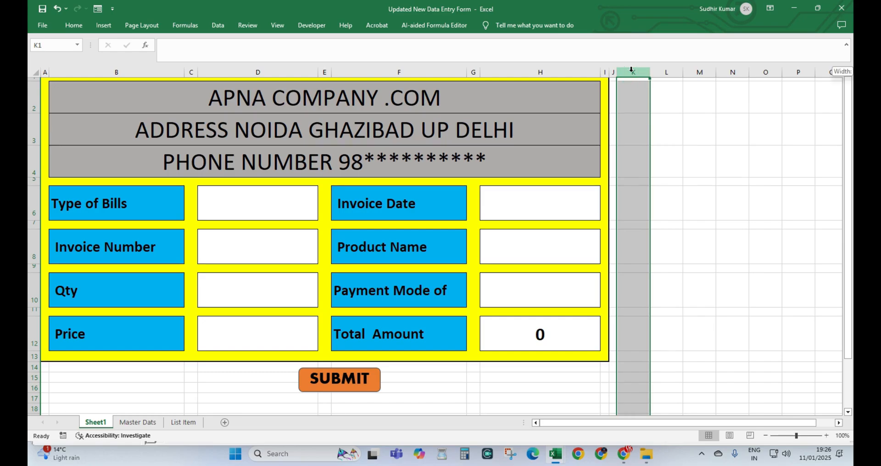
{"action": "key", "text": "ctrl+shift+Right"}
{"action": "right_click", "coordinate": [631, 75]}
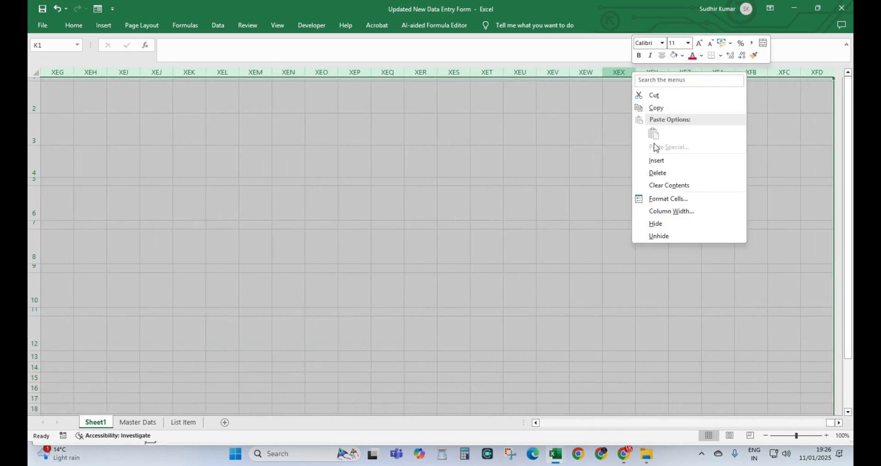
{"action": "left_click", "coordinate": [673, 224]}
{"action": "left_click_drag", "start_coordinate": [690, 419], "coordinate": [490, 424]}
Step: Hide all rows from 17 down to the end of Sheet1, including the helper table below the form
{"action": "scroll", "coordinate": [103, 337], "scroll_direction": "down", "scroll_amount": 1}
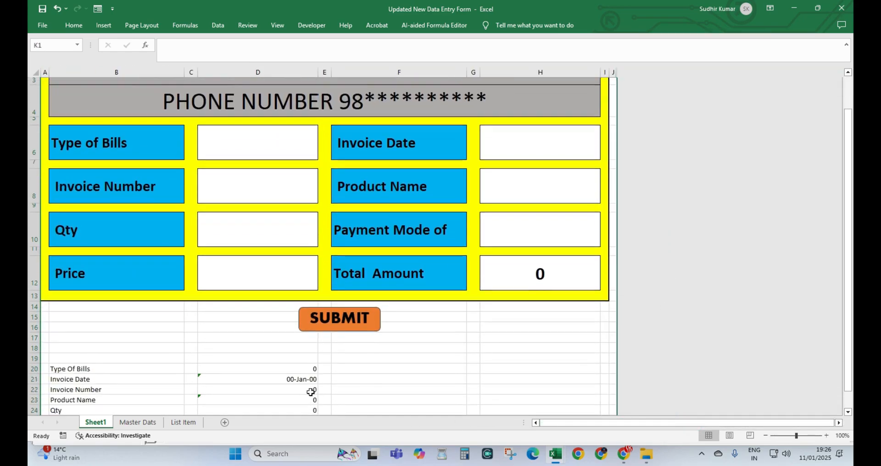
{"action": "left_click", "coordinate": [34, 320]}
{"action": "left_click", "coordinate": [34, 331]}
{"action": "key", "text": "ctrl+shift+Down"}
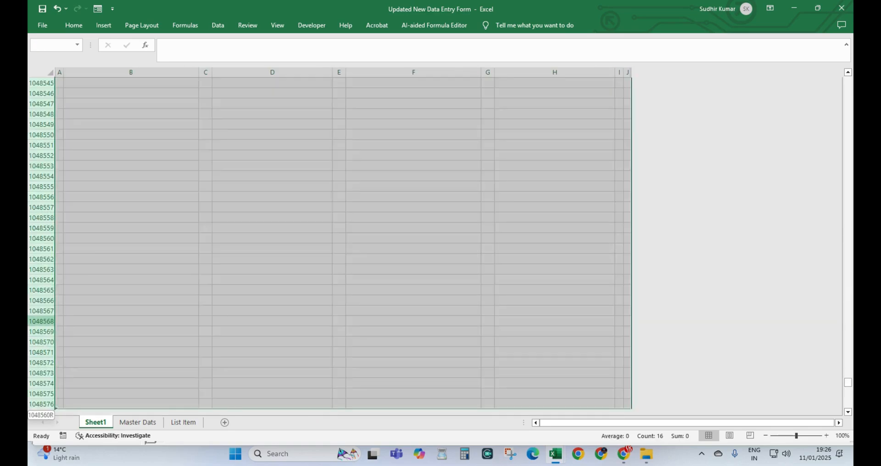
{"action": "right_click", "coordinate": [39, 327]}
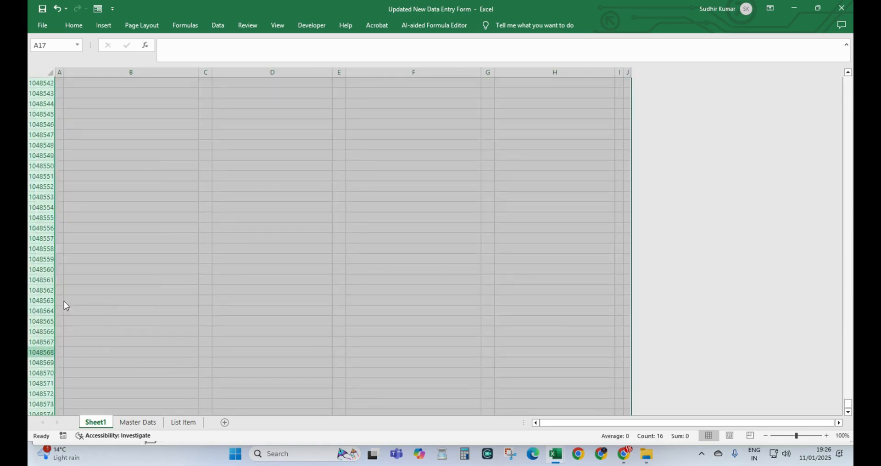
{"action": "left_click", "coordinate": [60, 301]}
{"action": "scroll", "coordinate": [301, 312], "scroll_direction": "down", "scroll_amount": 4}
{"action": "scroll", "coordinate": [302, 312], "scroll_direction": "up", "scroll_amount": 5}
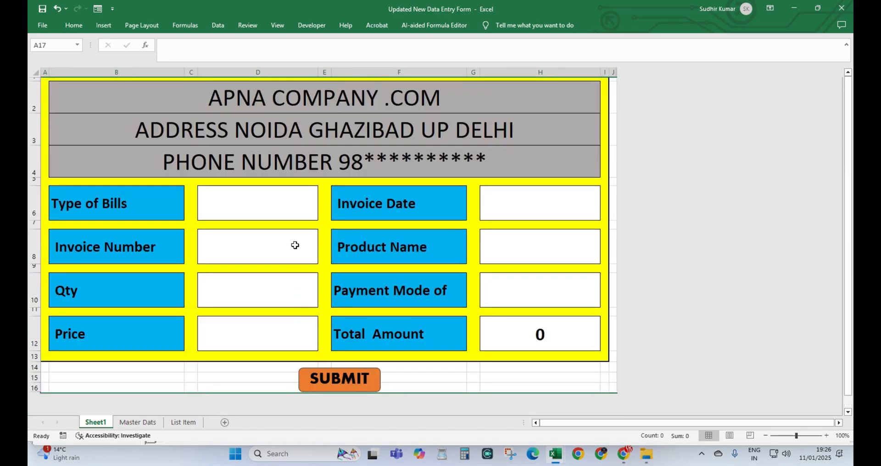
Step: Turn off the gridlines on Sheet1 and select the Type of Bills input cell D6
{"action": "left_click", "coordinate": [277, 27]}
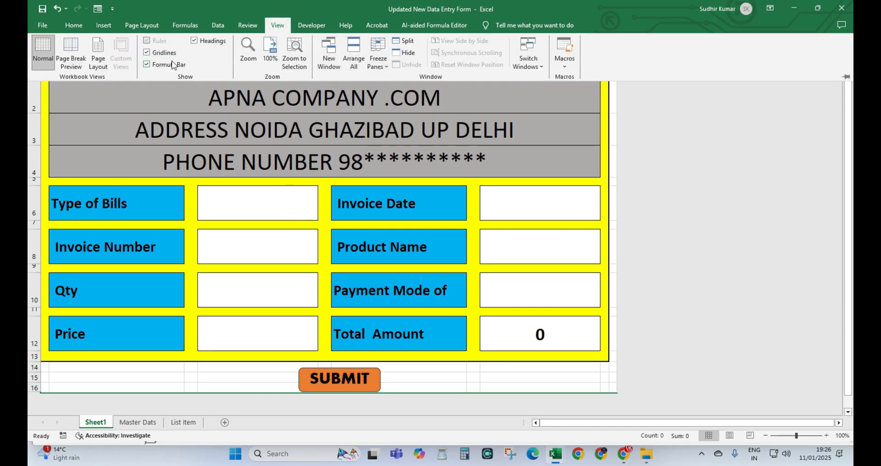
{"action": "left_click", "coordinate": [165, 53]}
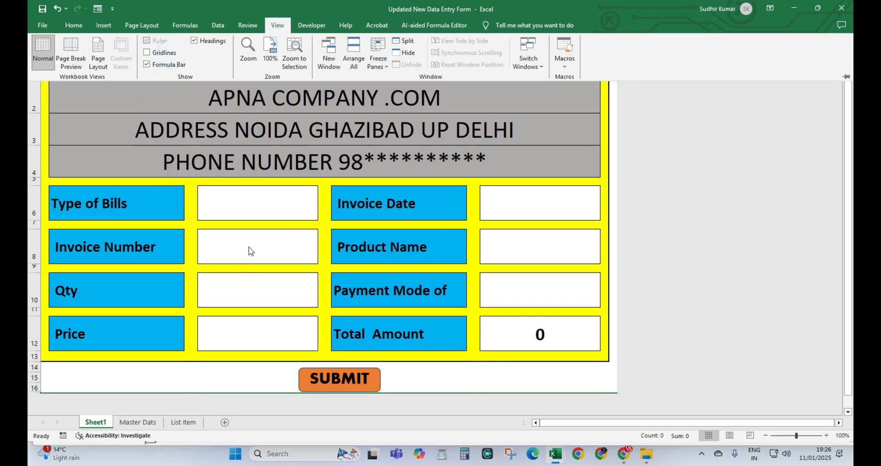
{"action": "left_click", "coordinate": [274, 196]}
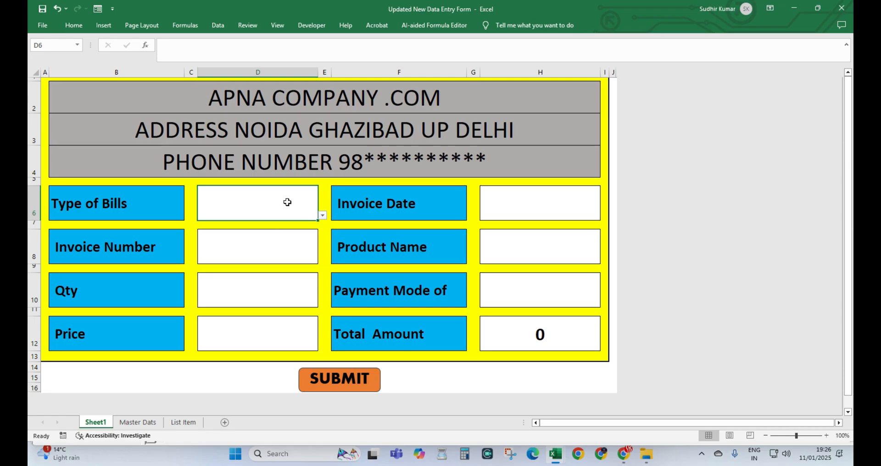
Step: Format the Invoice Date column on Master Dats as day-month-year dates such as 11-Jan-24, then return to the form on Sheet1
{"action": "left_click", "coordinate": [137, 421]}
{"action": "left_click_drag", "start_coordinate": [182, 102], "coordinate": [188, 135]}
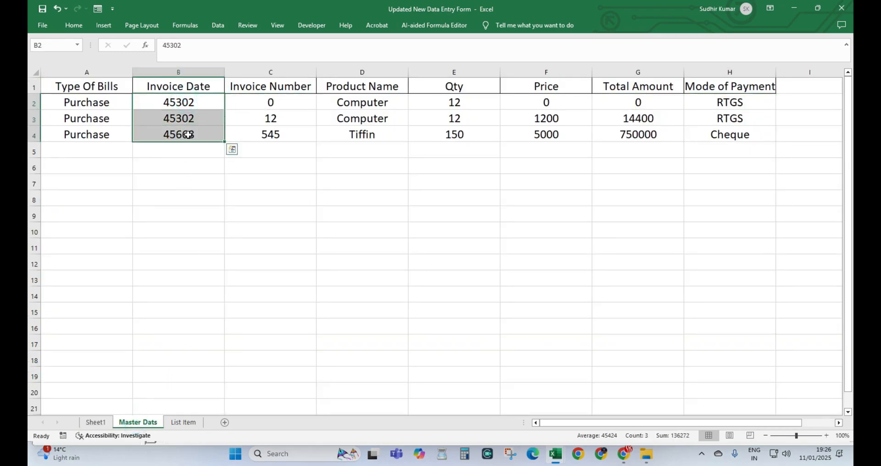
{"action": "left_click", "coordinate": [178, 74]}
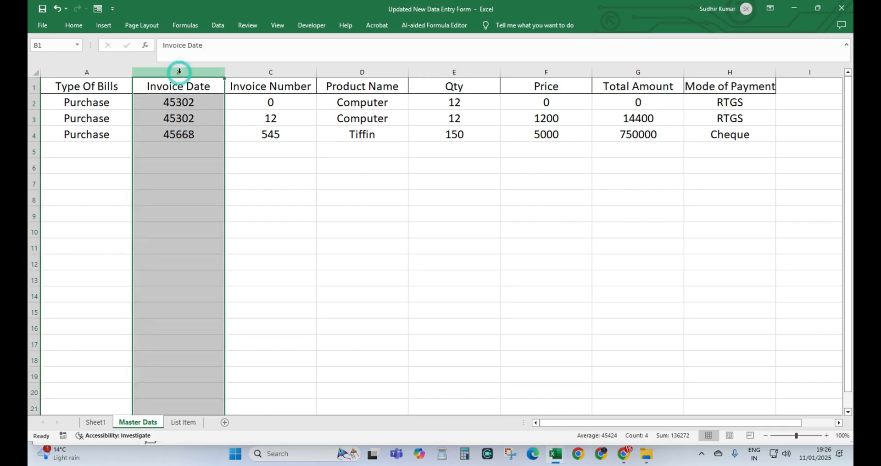
{"action": "left_click", "coordinate": [75, 29]}
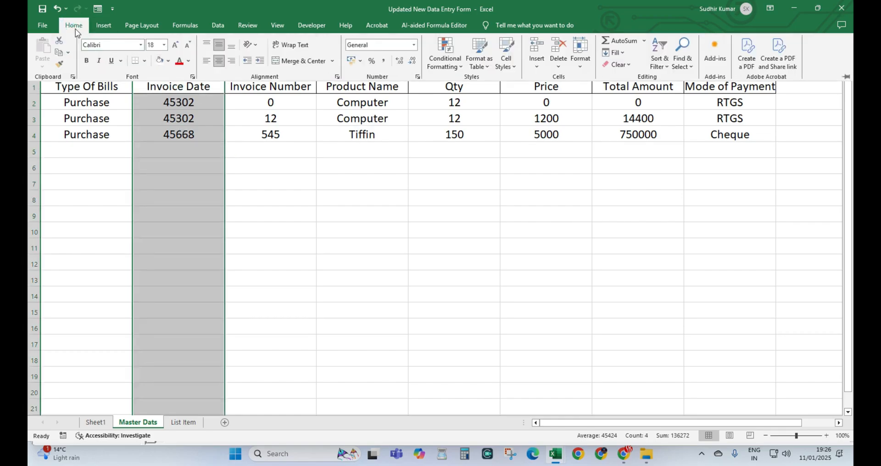
{"action": "left_click", "coordinate": [75, 28]}
{"action": "key", "text": "ctrl+shift+3"}
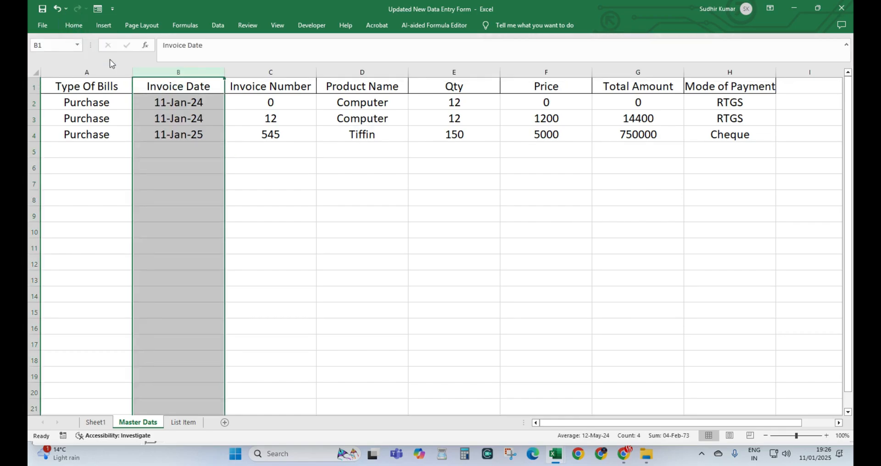
{"action": "left_click", "coordinate": [175, 118]}
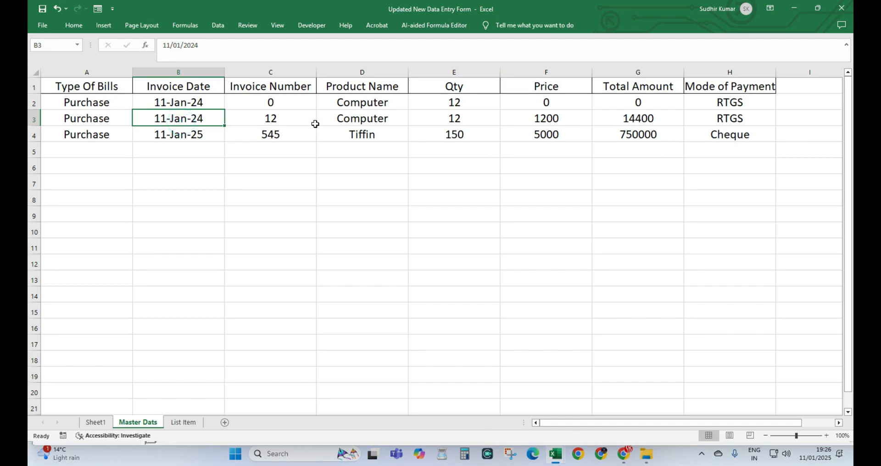
{"action": "key", "text": "ctrl+Page_Up"}
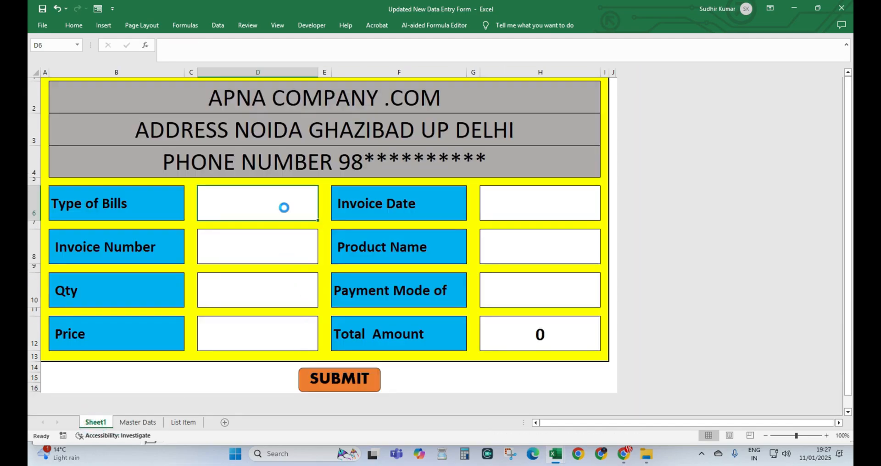